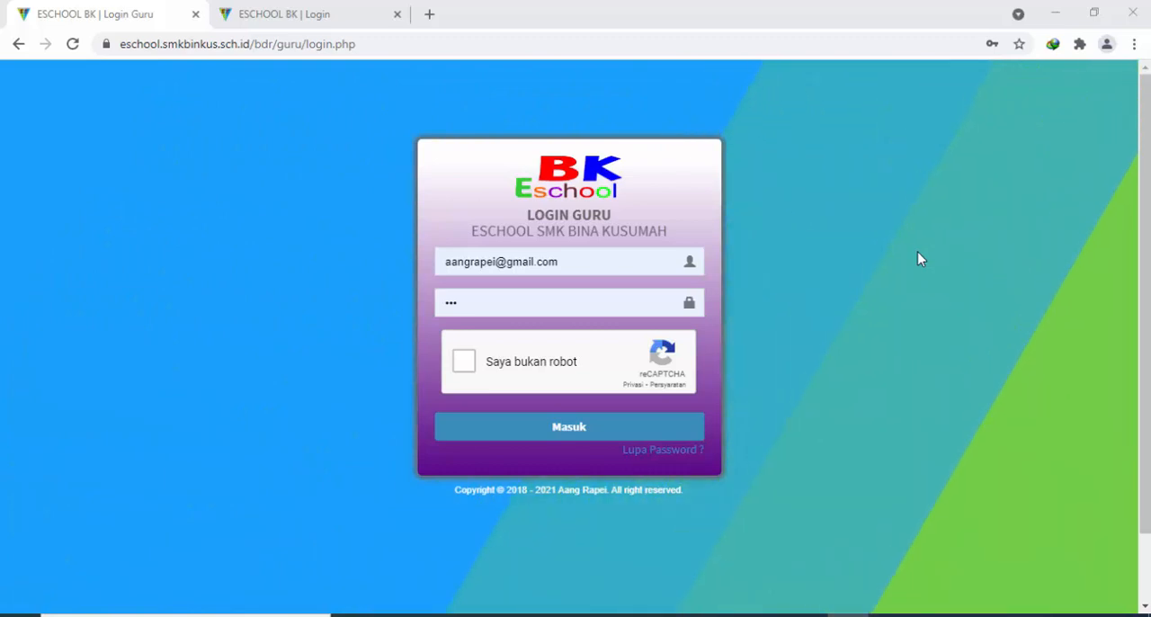
Search Google for eschool smk bina kusumah in a new browser tab and open the E-School SMK Bina Kusumah site
{"action": "left_click", "coordinate": [430, 14]}
{"action": "left_click", "coordinate": [479, 50]}
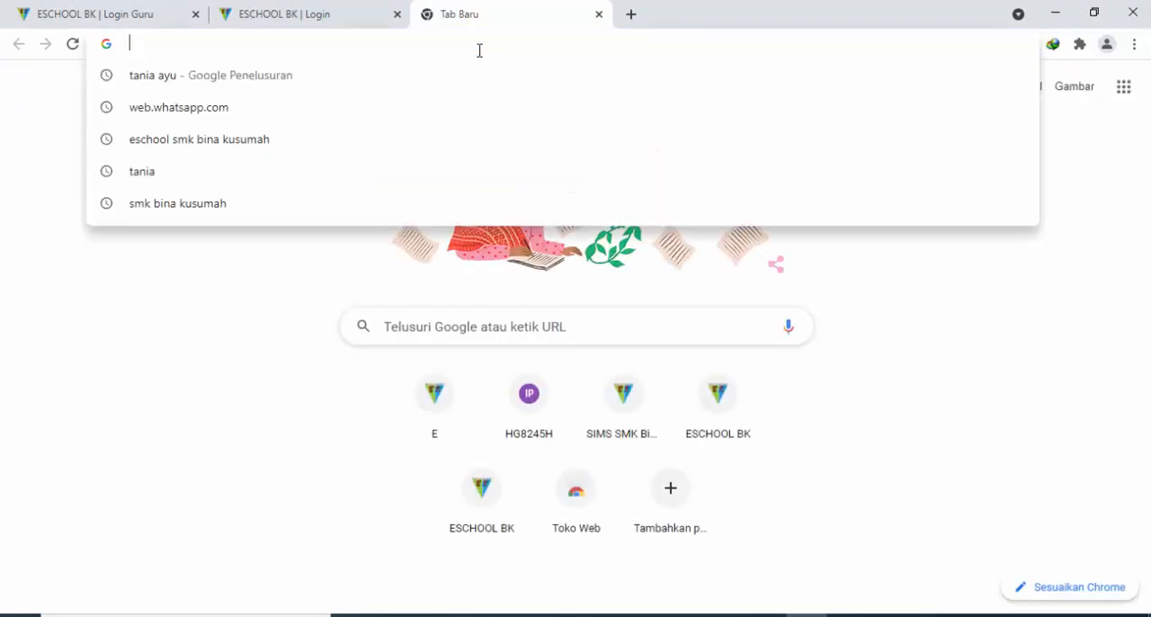
{"action": "left_click", "coordinate": [280, 362]}
{"action": "left_click", "coordinate": [477, 333]}
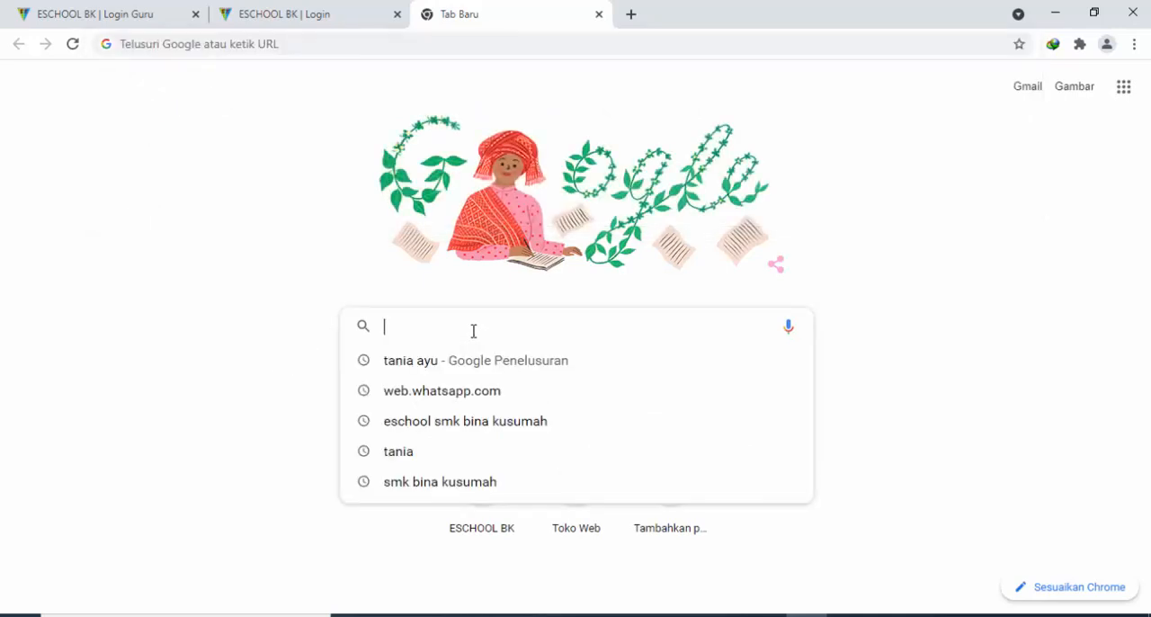
{"action": "type", "text": "escho"}
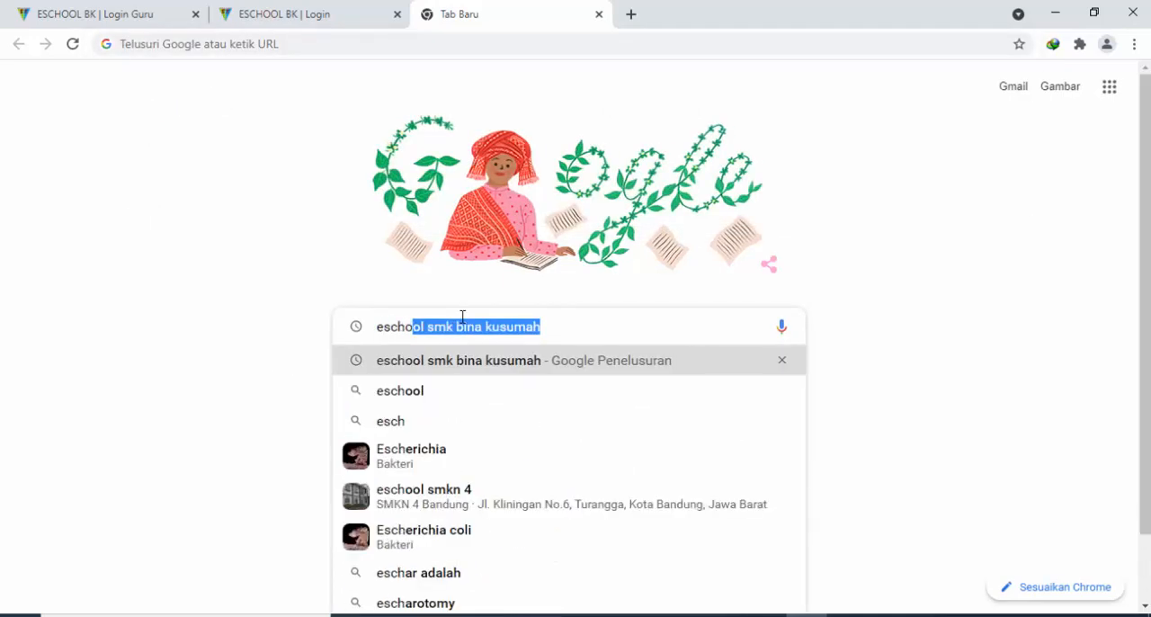
{"action": "type", "text": "ol"}
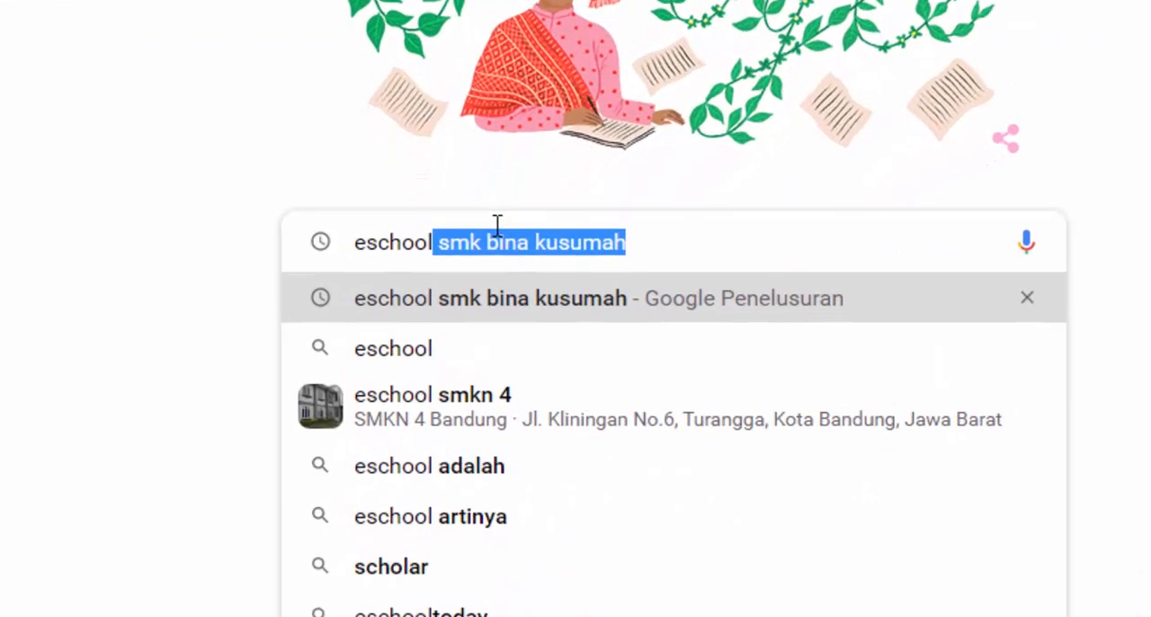
{"action": "key", "text": "Return"}
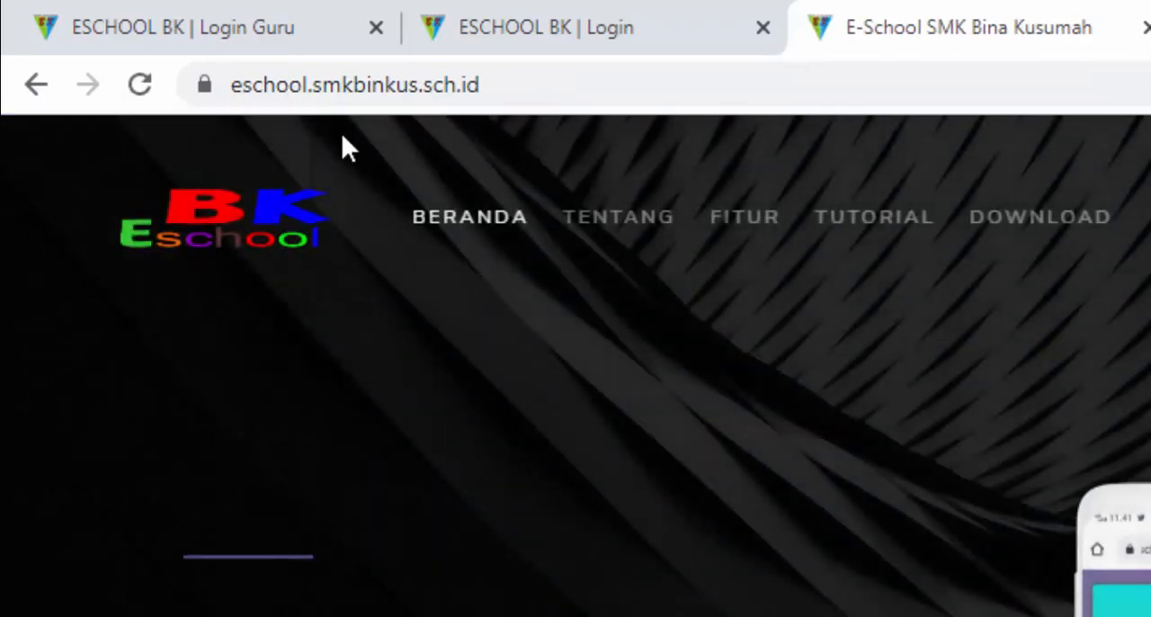
Examine the full web address of the E-School homepage, highlighting its https prefix and domain
{"action": "left_click", "coordinate": [783, 93]}
{"action": "left_click", "coordinate": [779, 89]}
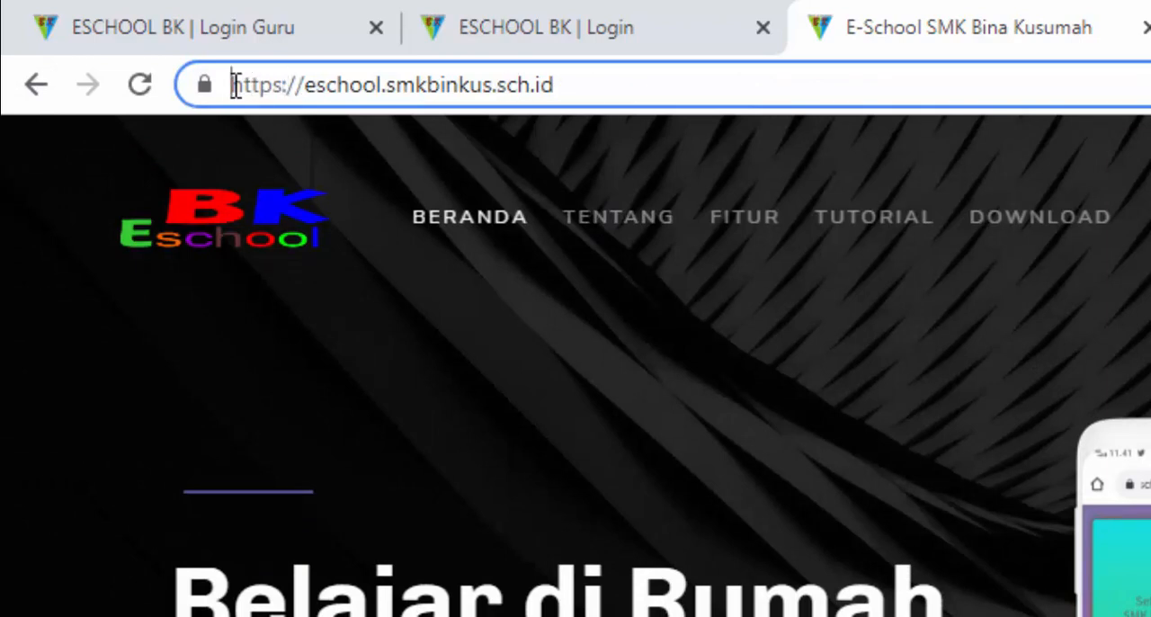
{"action": "left_click_drag", "start_coordinate": [235, 85], "coordinate": [286, 95]}
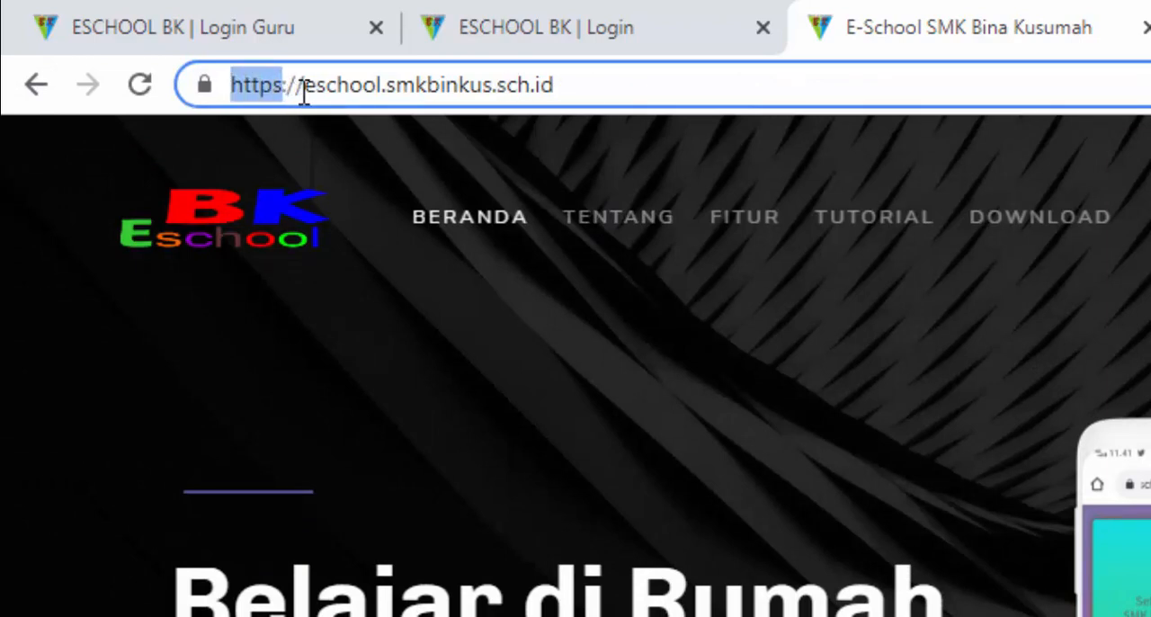
{"action": "left_click_drag", "start_coordinate": [307, 91], "coordinate": [484, 96]}
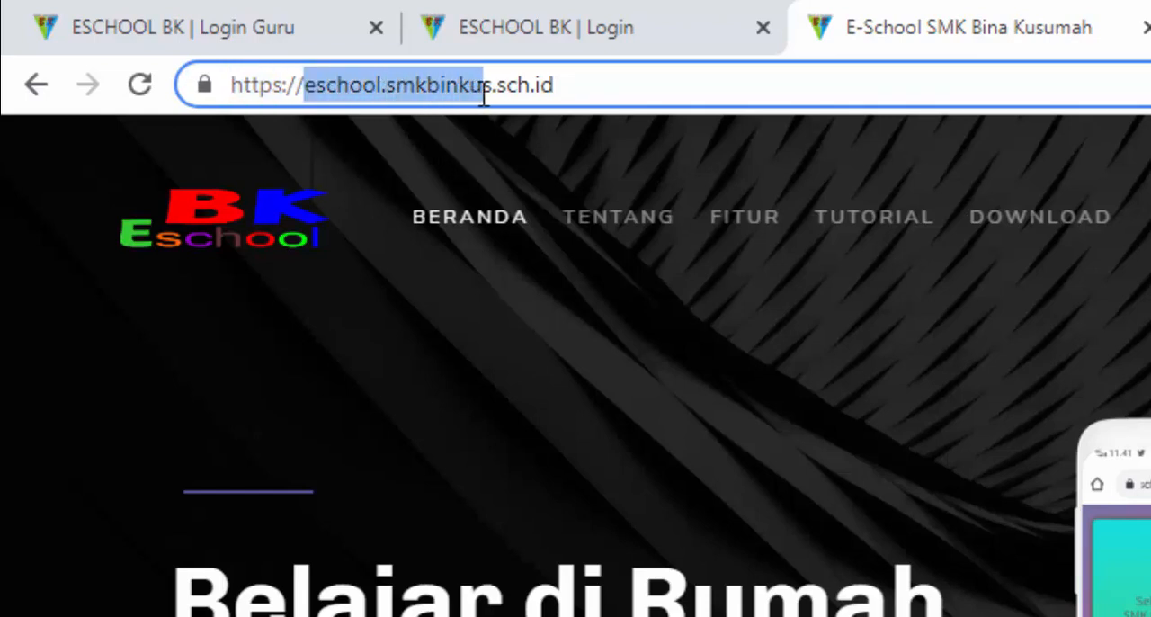
{"action": "left_click", "coordinate": [697, 90]}
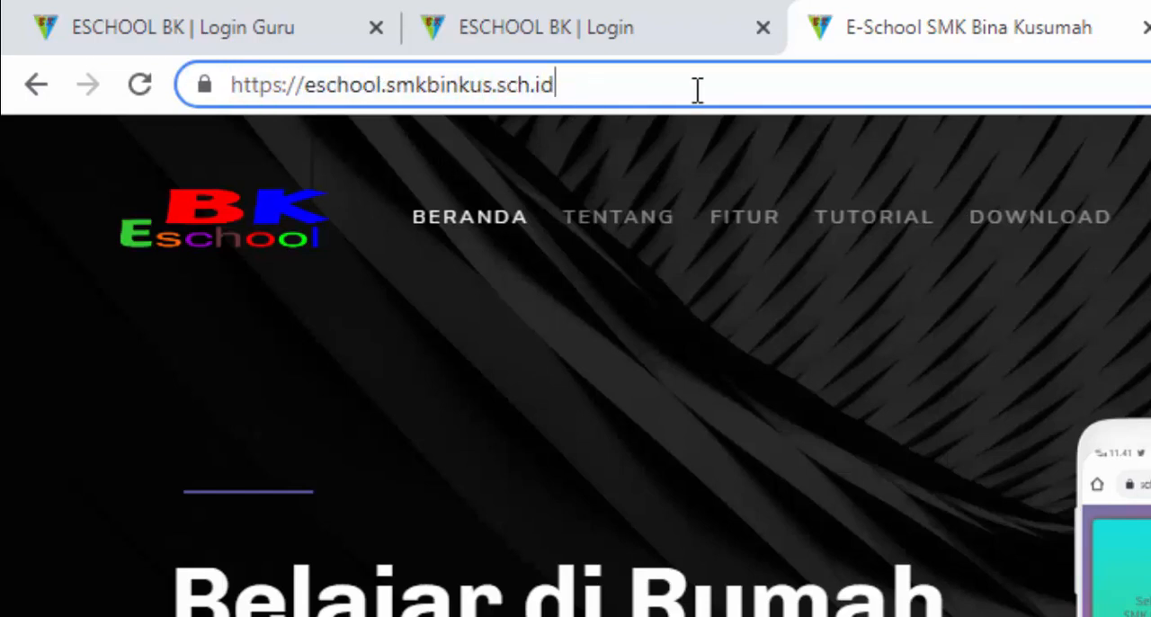
{"action": "scroll", "coordinate": [894, 301], "scroll_direction": "down", "scroll_amount": 5}
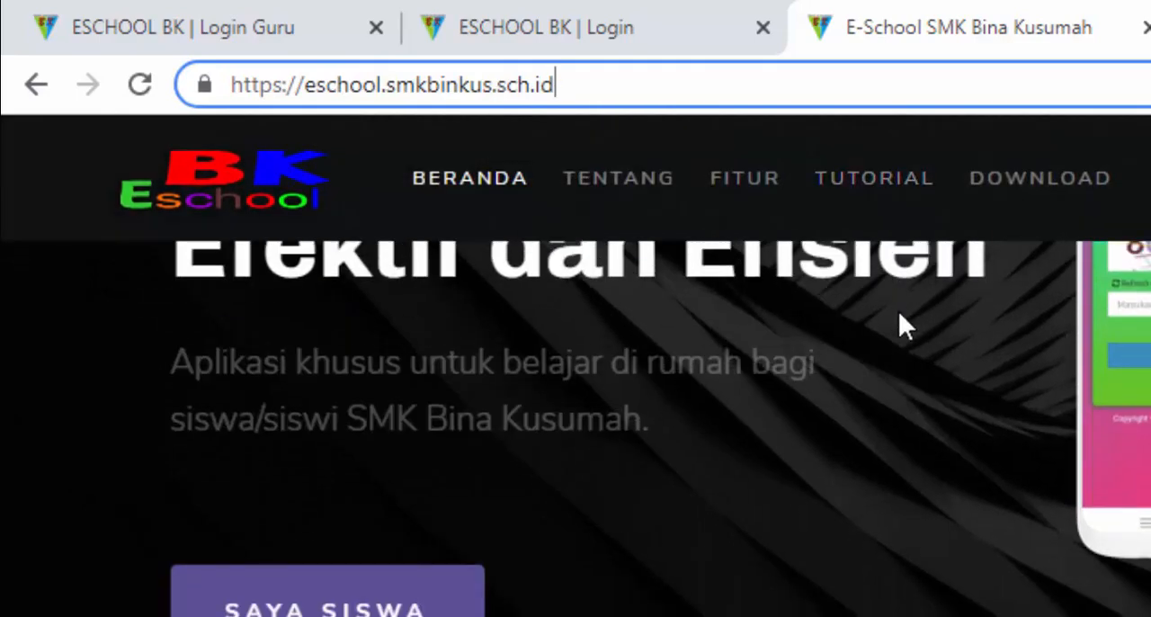
{"action": "scroll", "coordinate": [898, 310], "scroll_direction": "up", "scroll_amount": 5}
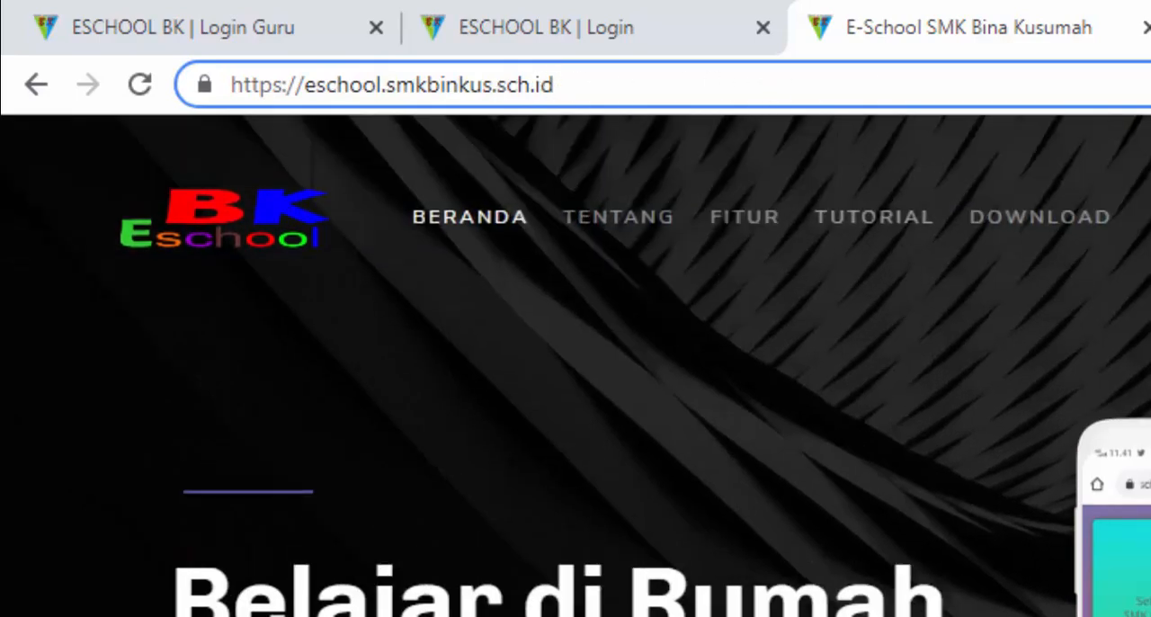
Search Google for SMK Bina Kusumah Kasomalang in another new browser tab using the suggested school entry
{"action": "key", "text": "ctrl+t"}
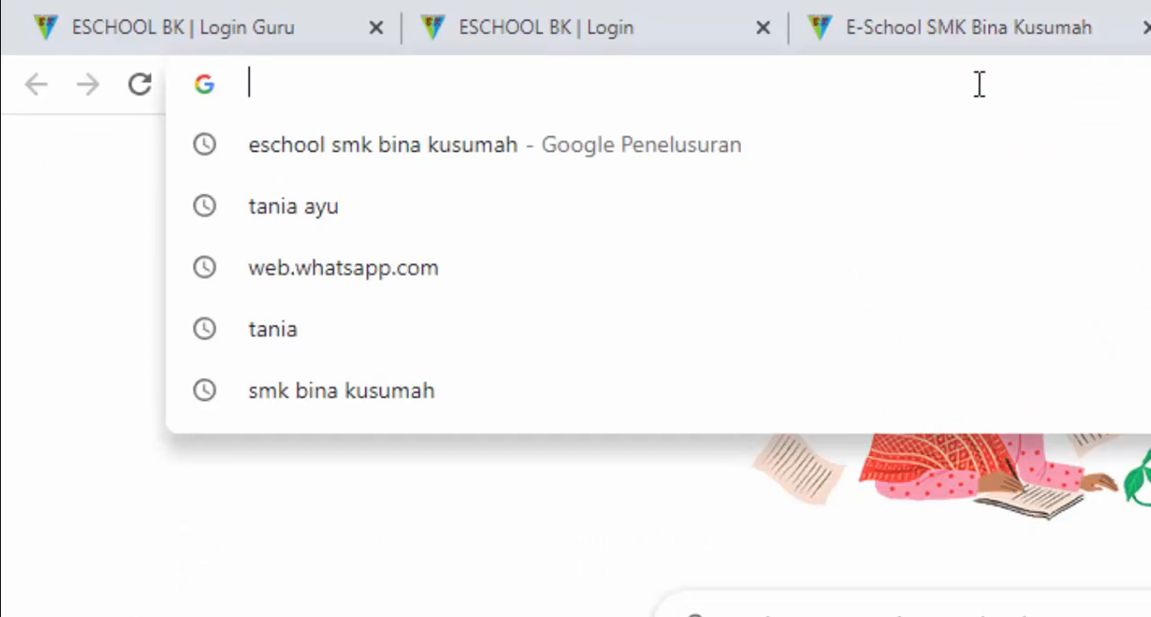
{"action": "type", "text": "e"}
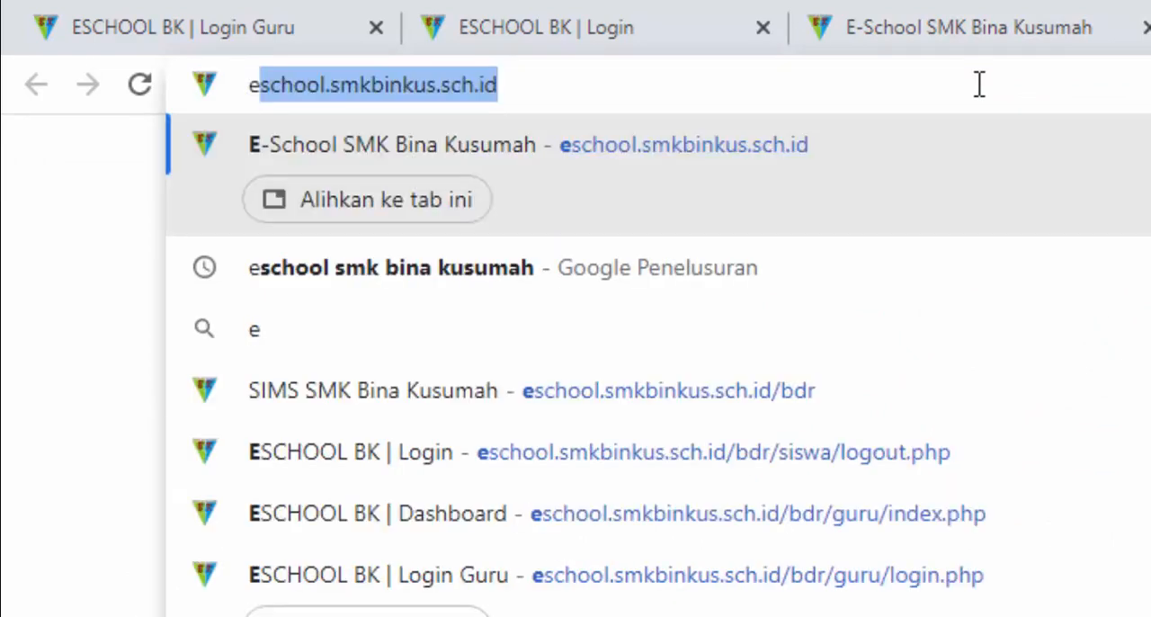
{"action": "type", "text": "mkbina "}
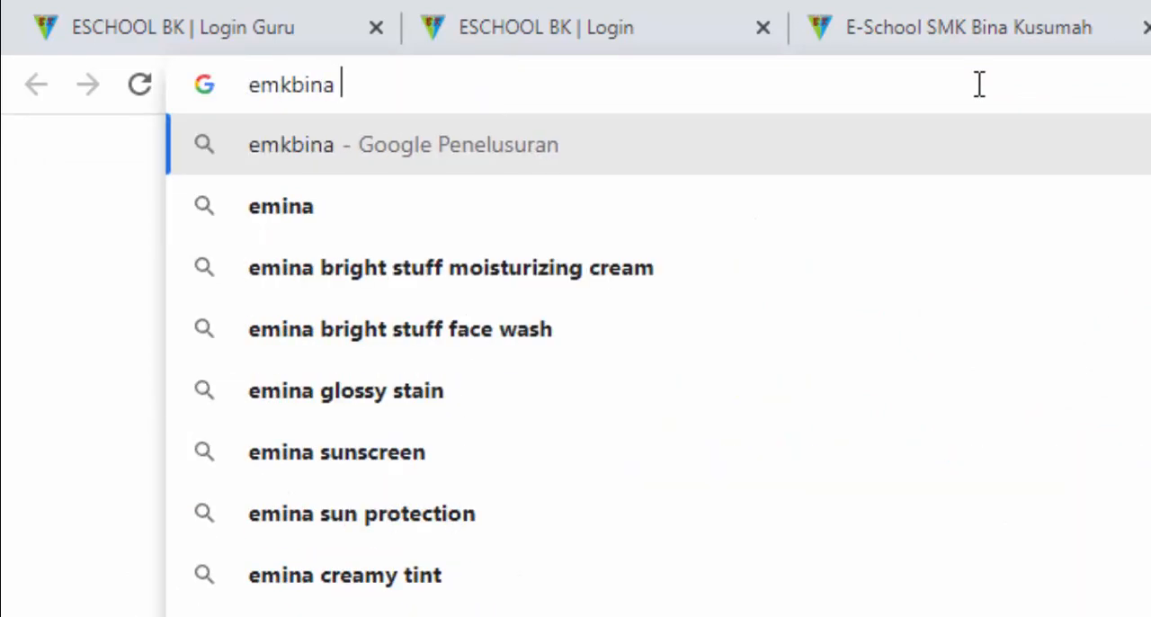
{"action": "type", "text": "kusumah"}
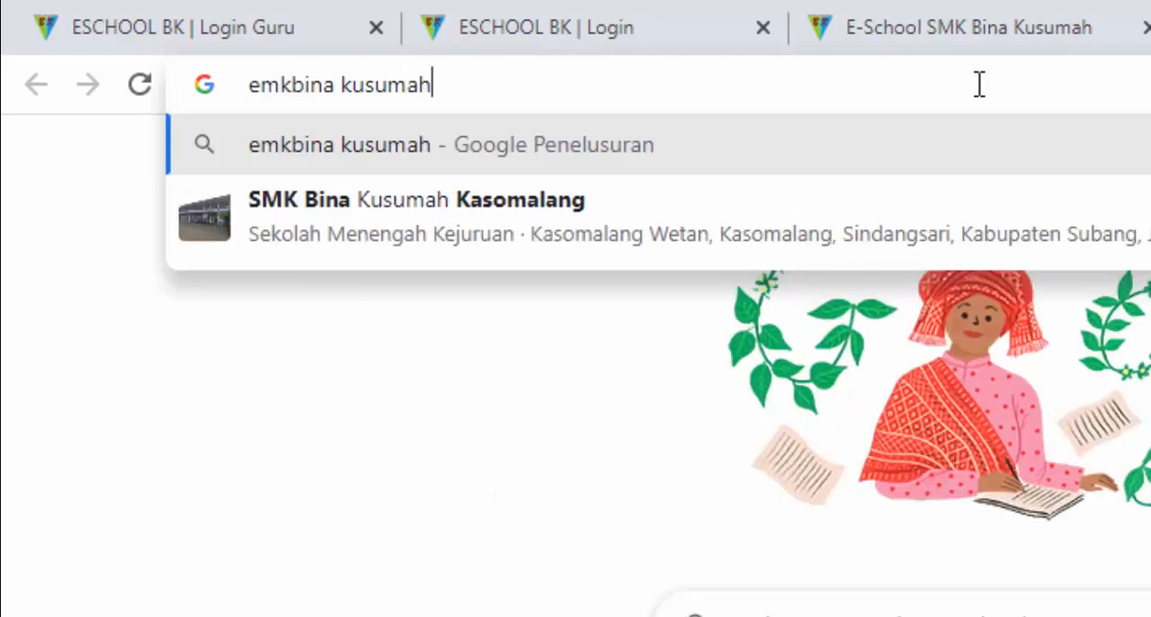
{"action": "key", "text": "Down"}
{"action": "key", "text": "Return"}
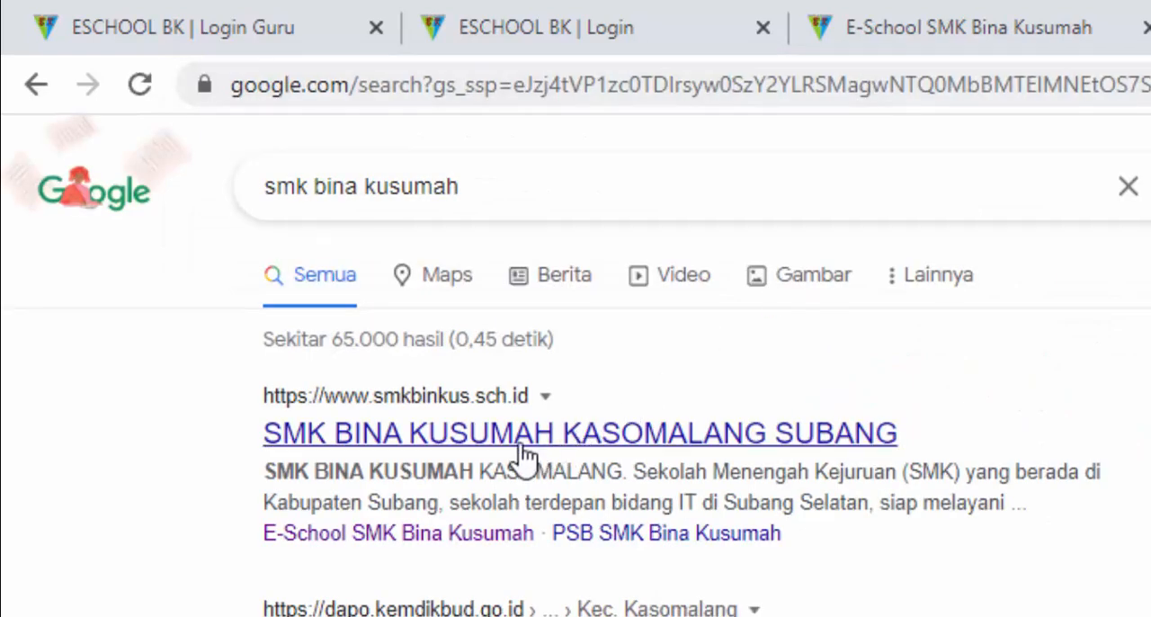
Open E-School through the ESCHOOL link on the school's main website and close the earlier E-School and school website tabs
{"action": "left_click", "coordinate": [486, 446]}
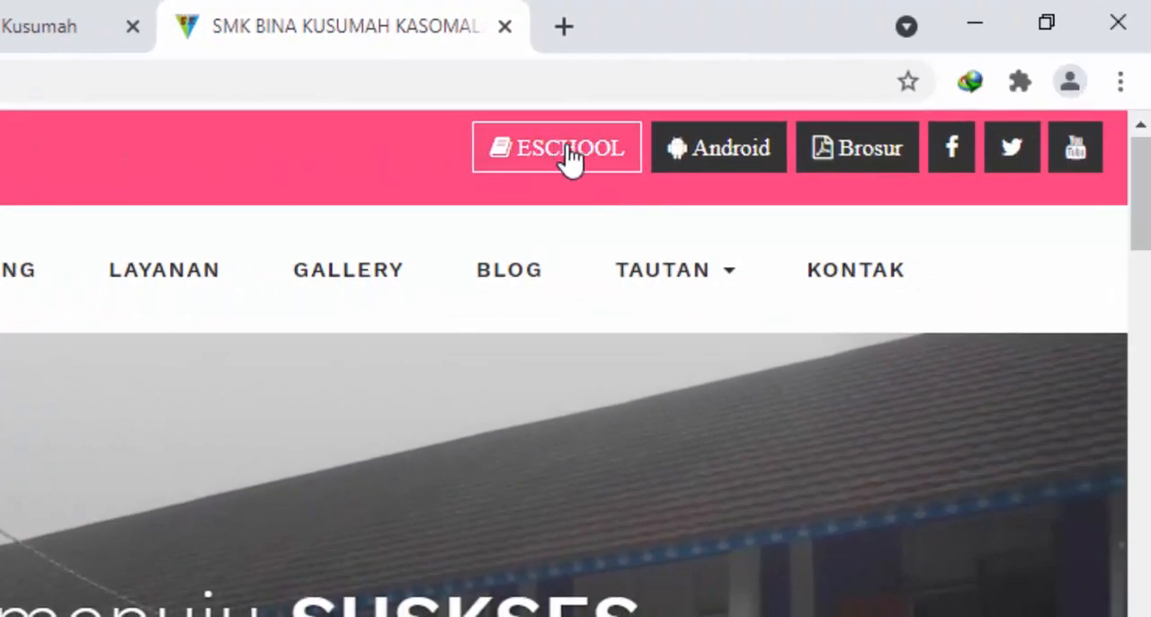
{"action": "left_click", "coordinate": [566, 149]}
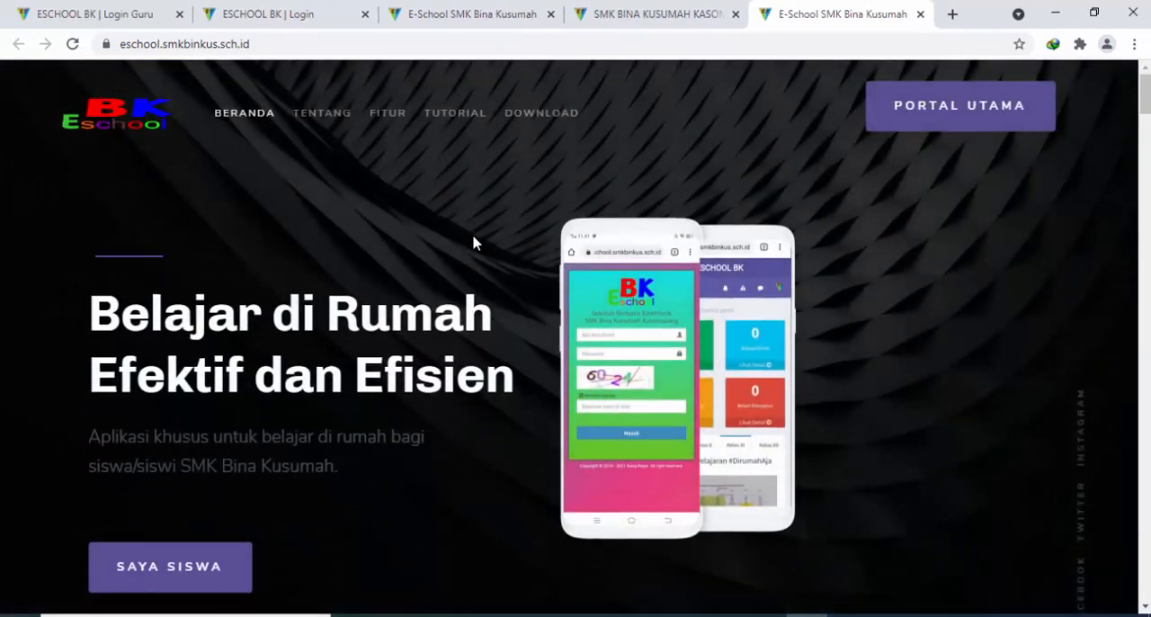
{"action": "left_click", "coordinate": [550, 15]}
{"action": "left_click", "coordinate": [550, 15]}
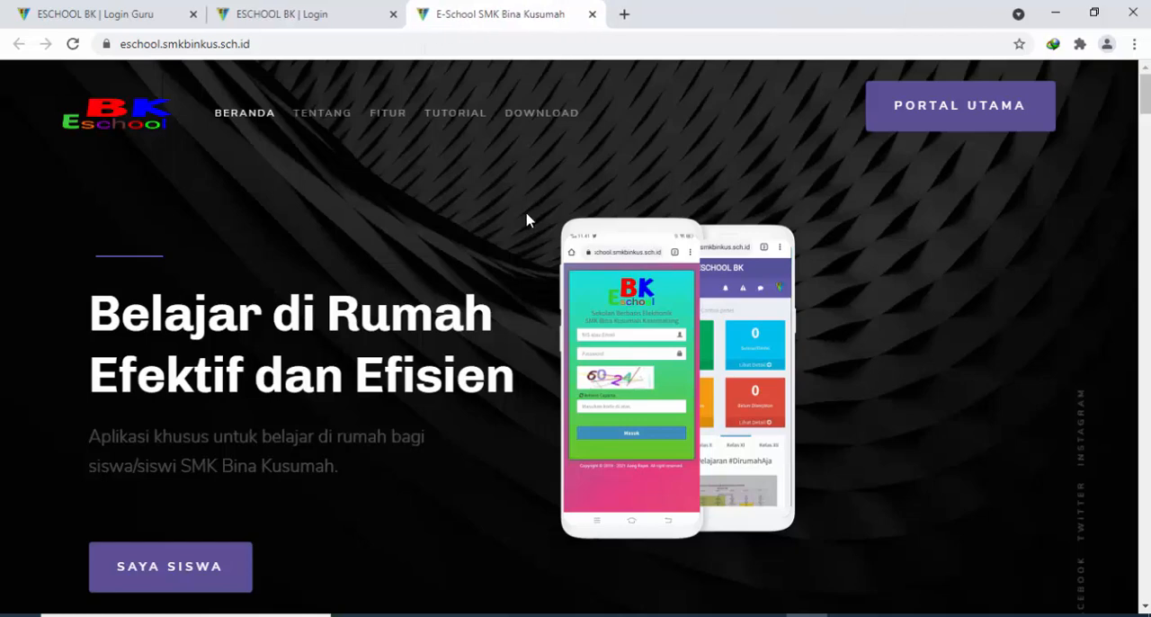
Examine the Saya Siswa, Saya Guru and Simulasi Ujian entry options on the E-School homepage
{"action": "scroll", "coordinate": [519, 231], "scroll_direction": "down", "scroll_amount": 1}
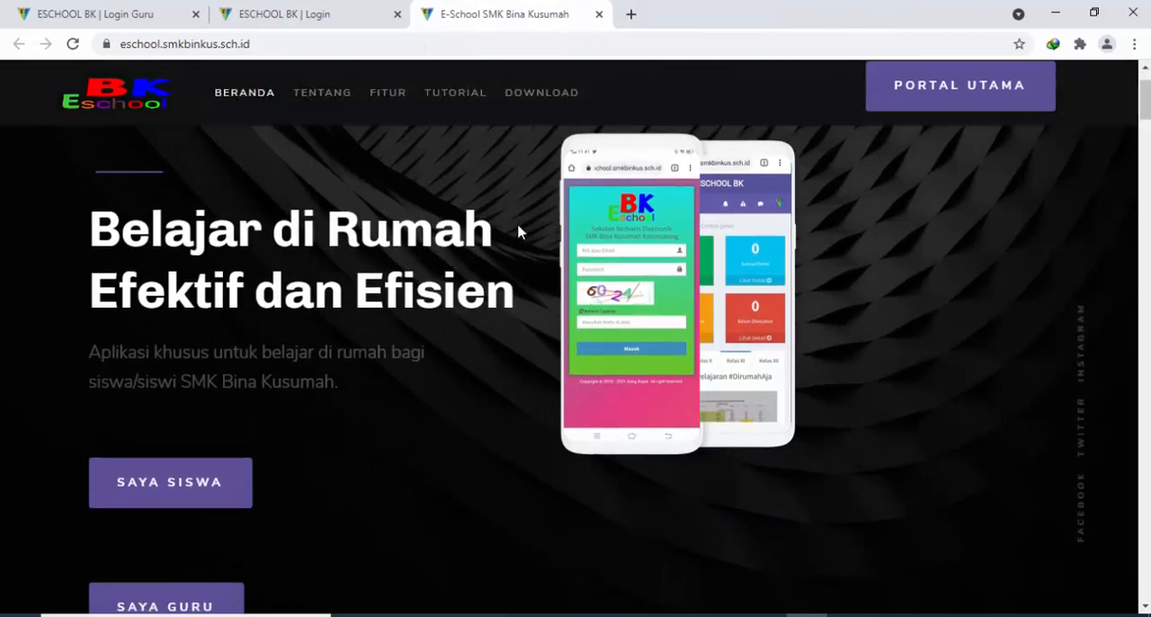
{"action": "scroll", "coordinate": [519, 232], "scroll_direction": "up", "scroll_amount": 1}
{"action": "scroll", "coordinate": [519, 231], "scroll_direction": "down", "scroll_amount": 2}
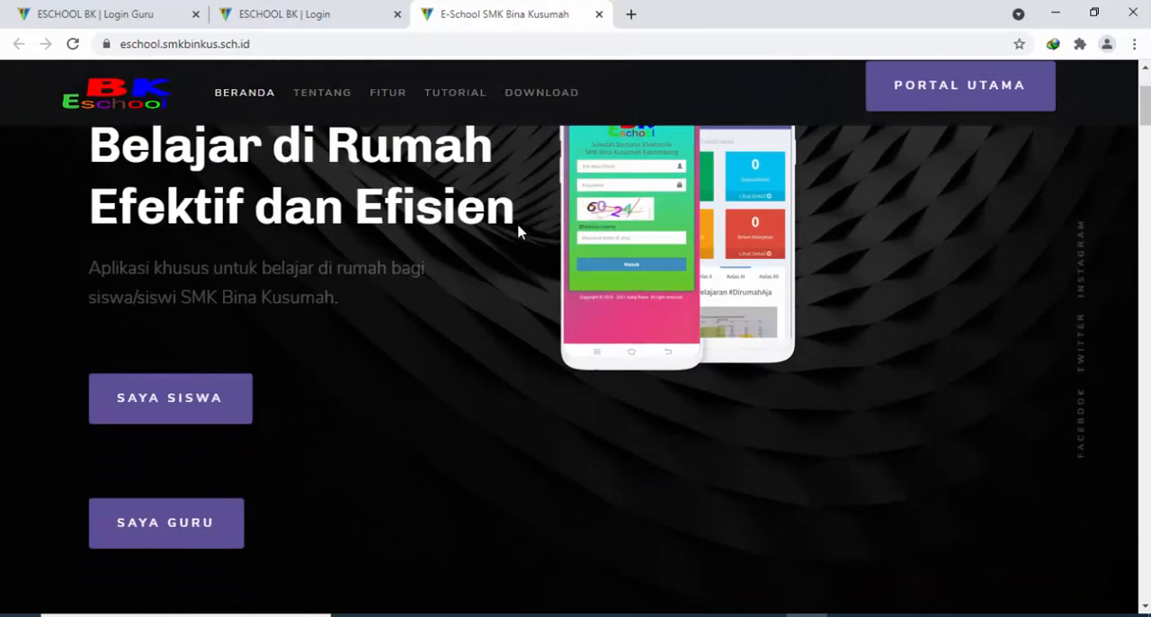
{"action": "scroll", "coordinate": [518, 231], "scroll_direction": "up", "scroll_amount": 1}
{"action": "scroll", "coordinate": [519, 231], "scroll_direction": "down", "scroll_amount": 6}
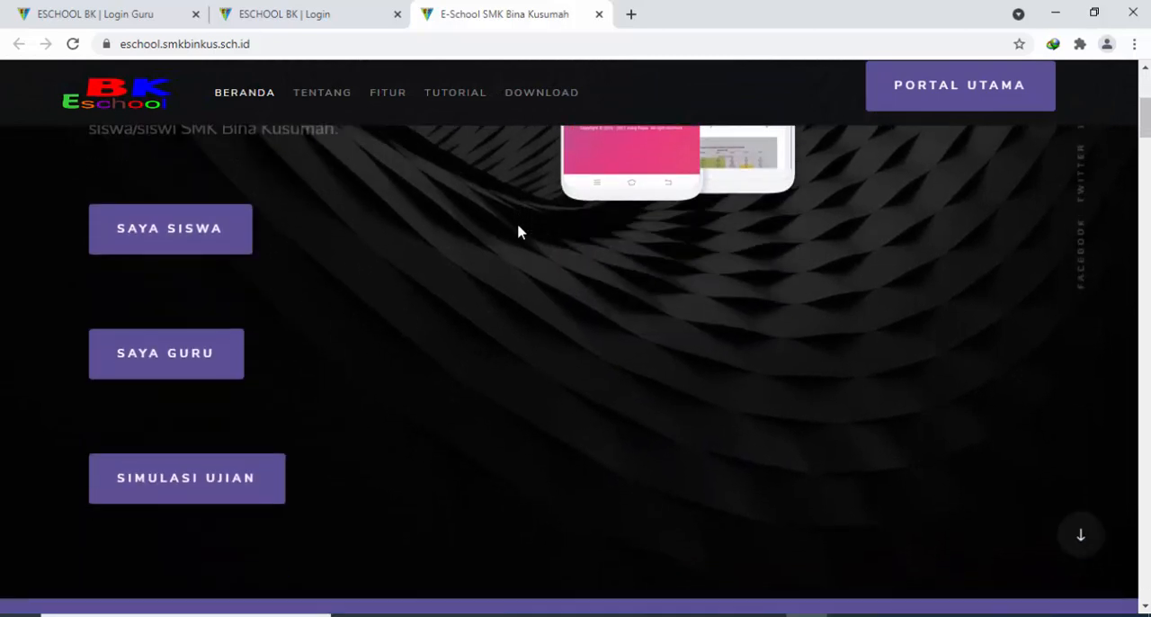
{"action": "scroll", "coordinate": [519, 231], "scroll_direction": "up", "scroll_amount": 5}
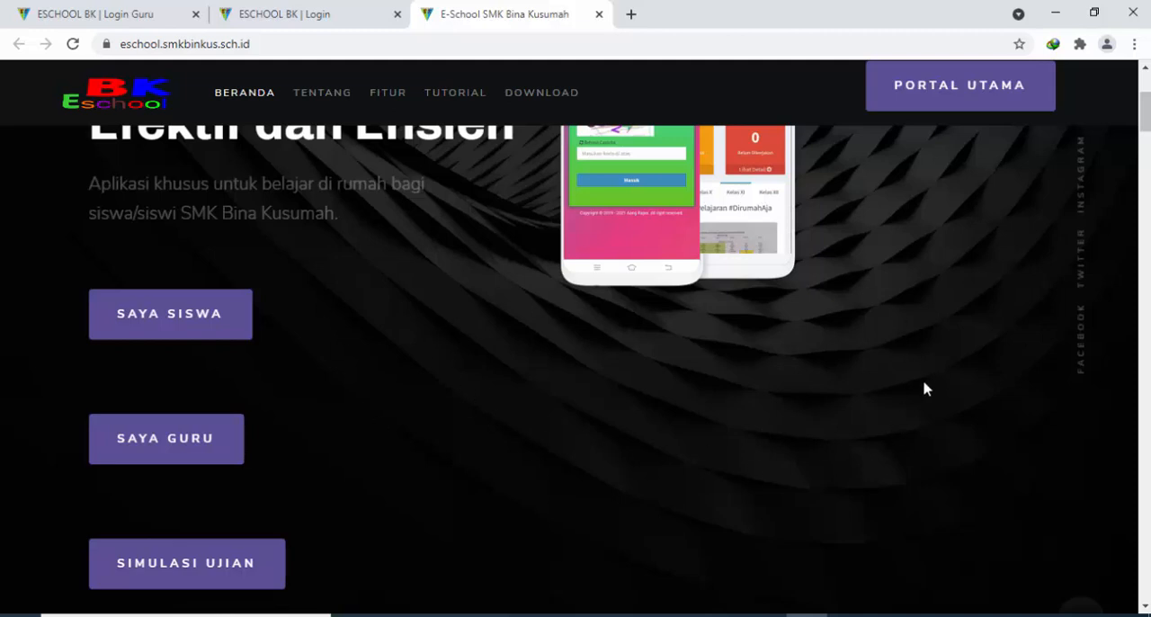
{"action": "scroll", "coordinate": [429, 393], "scroll_direction": "down", "scroll_amount": 1}
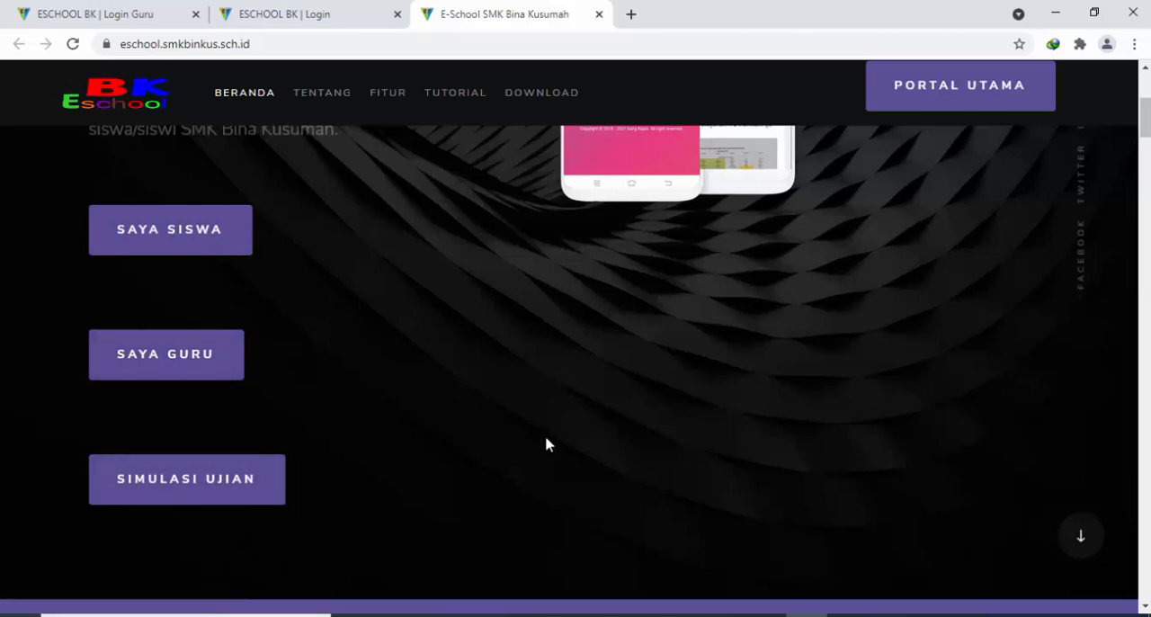
{"action": "scroll", "coordinate": [576, 360], "scroll_direction": "up", "scroll_amount": 1}
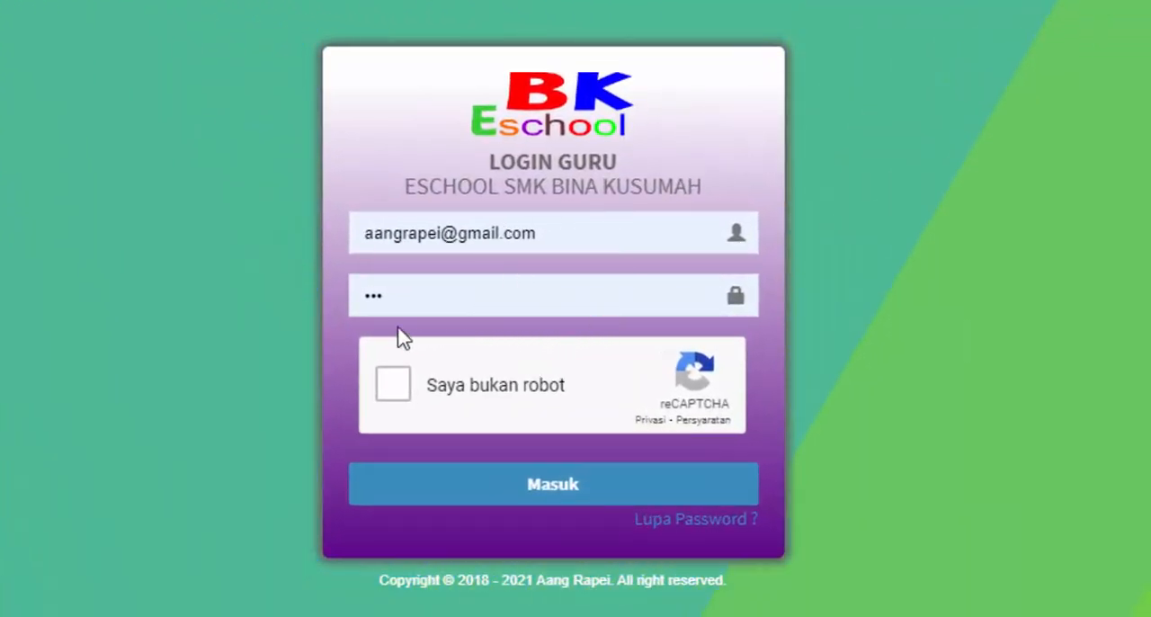
Complete the reCAPTCHA check on the teacher login page and log in with the prefilled e-mail and password
{"action": "left_click", "coordinate": [568, 236]}
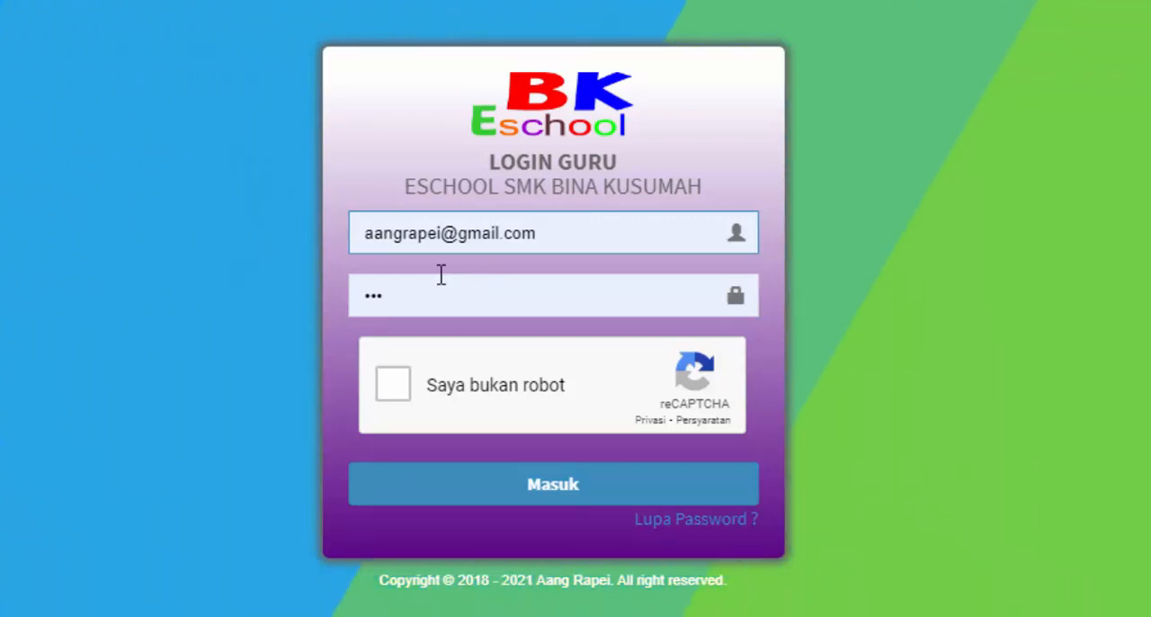
{"action": "left_click", "coordinate": [420, 303]}
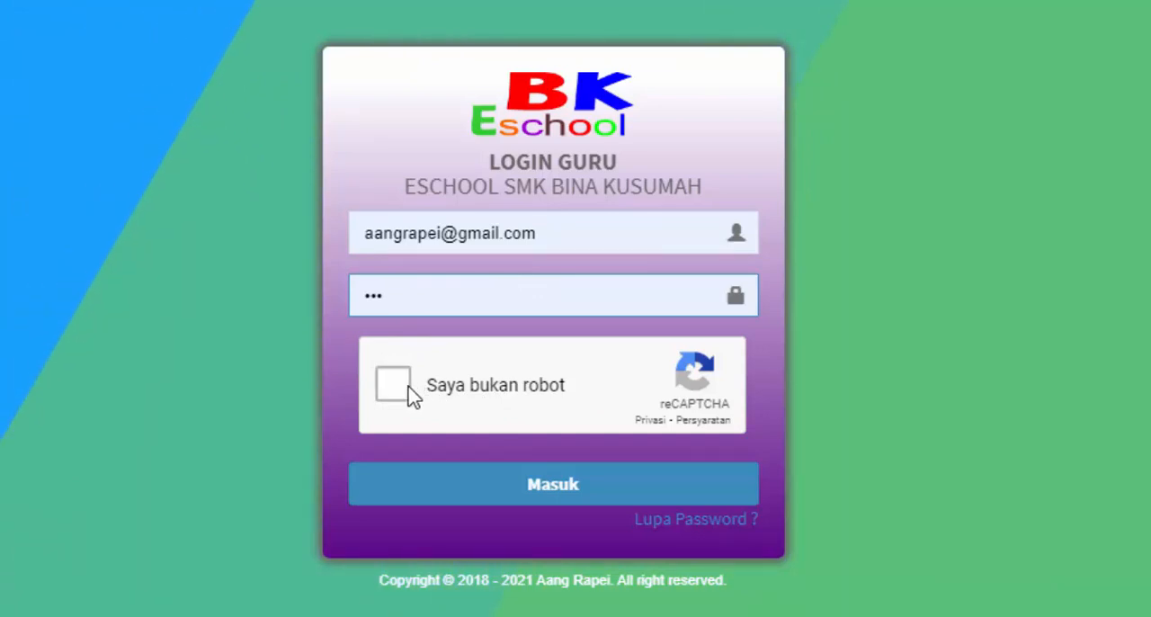
{"action": "left_click", "coordinate": [408, 394]}
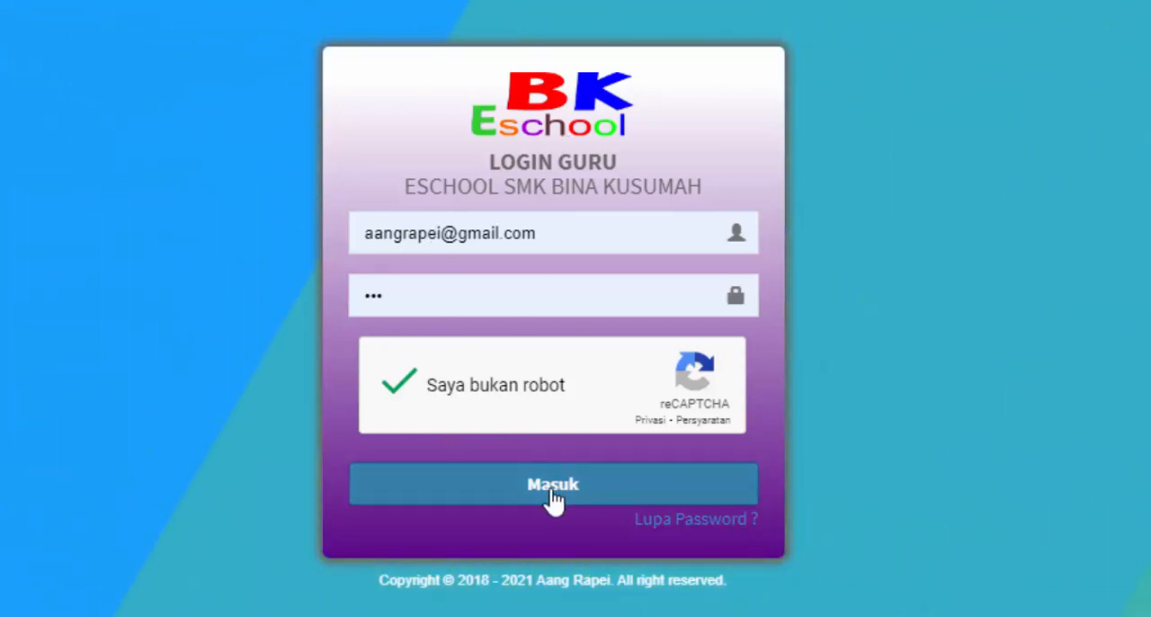
{"action": "left_click", "coordinate": [552, 500]}
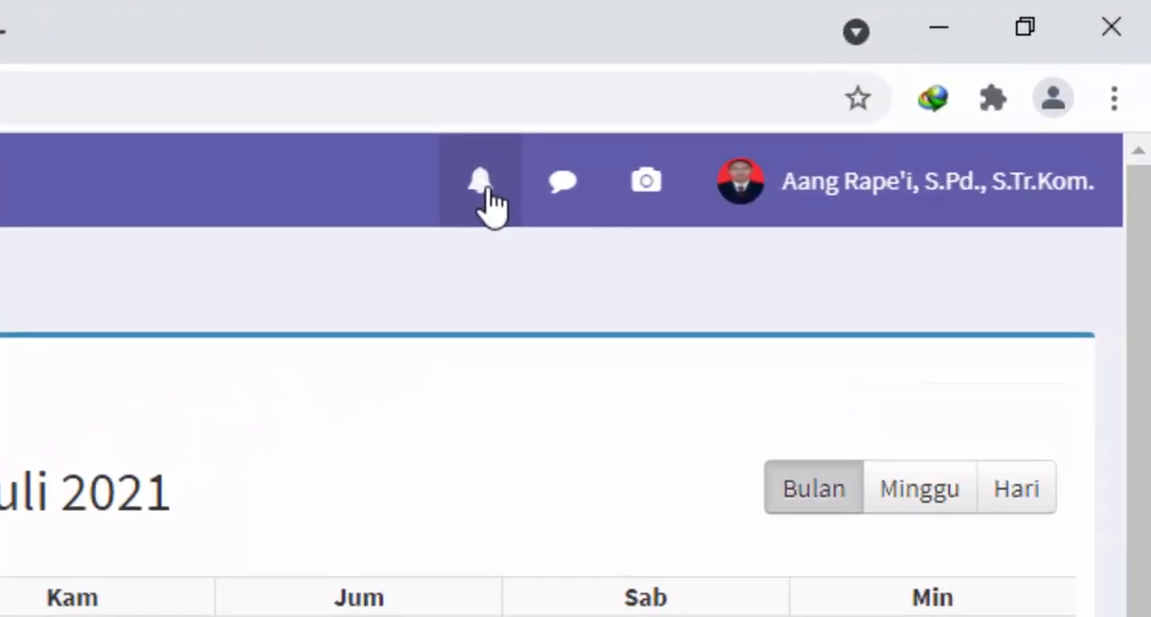
View the dashboard's new answers, new comments and teaching report selfie notifications, and open the teacher's profile menu
{"action": "left_click", "coordinate": [486, 189]}
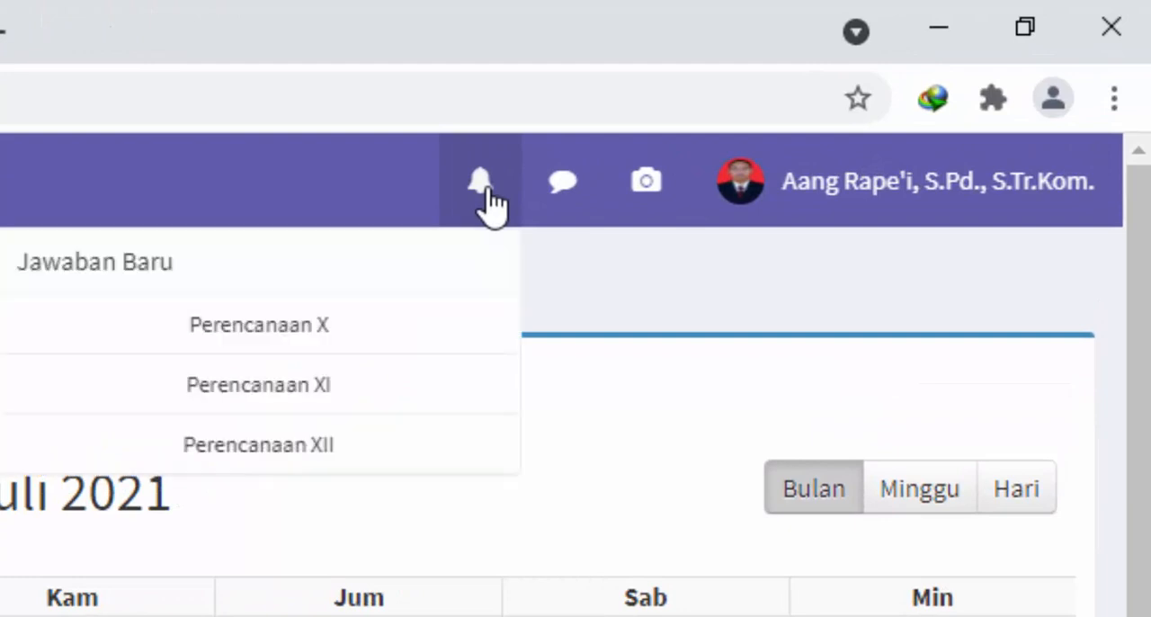
{"action": "left_click", "coordinate": [497, 203]}
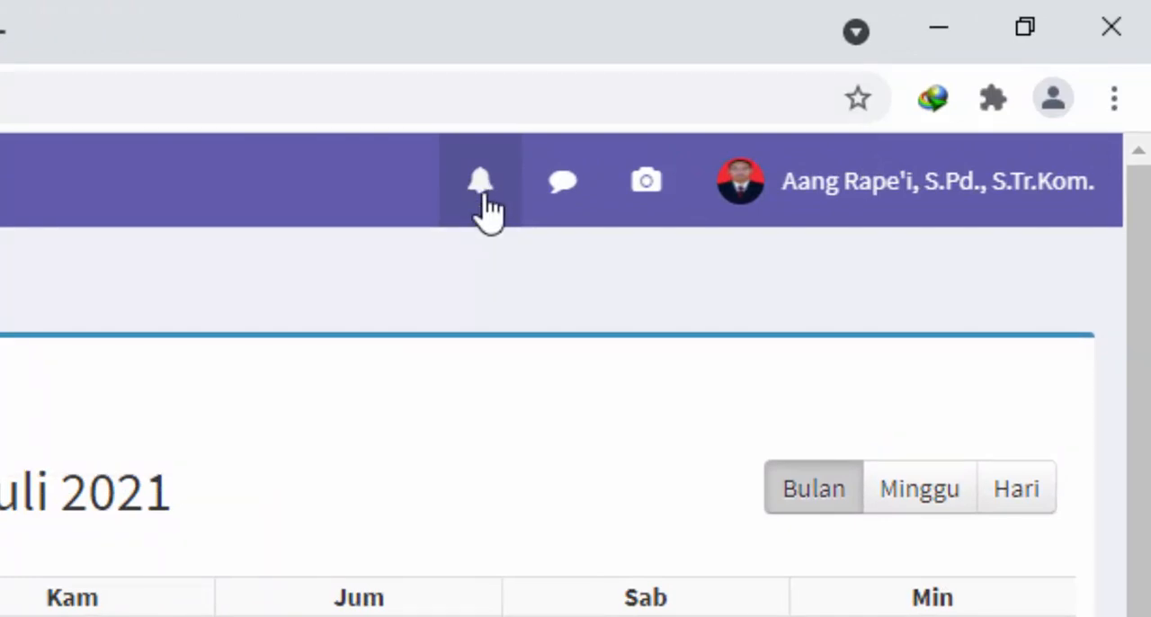
{"action": "left_click", "coordinate": [485, 202]}
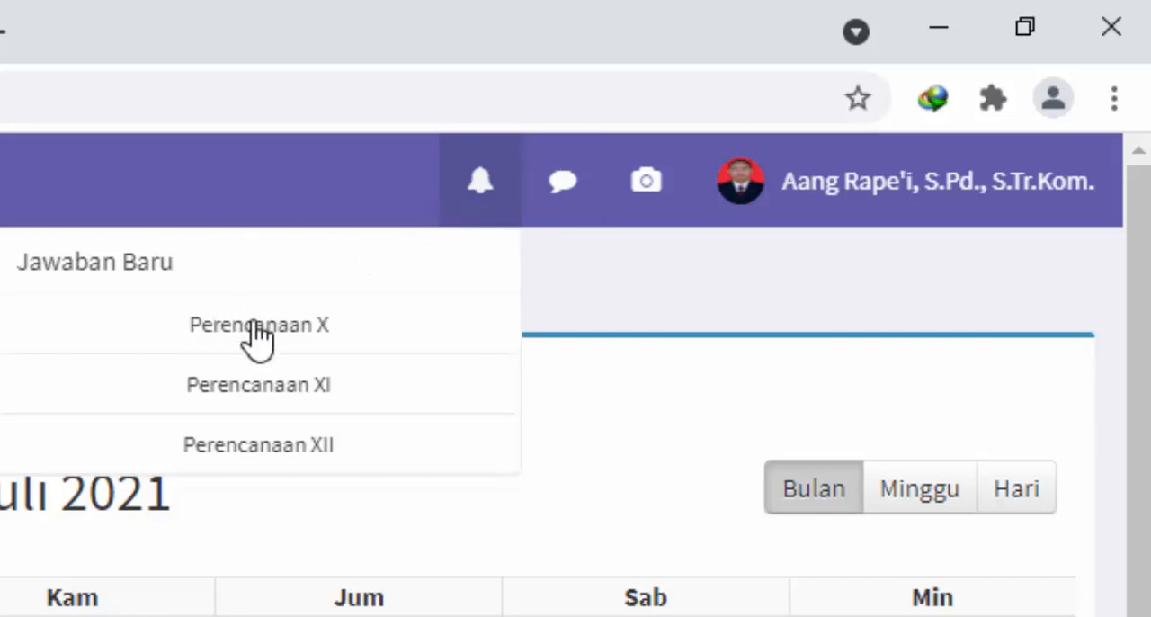
{"action": "left_click", "coordinate": [558, 192]}
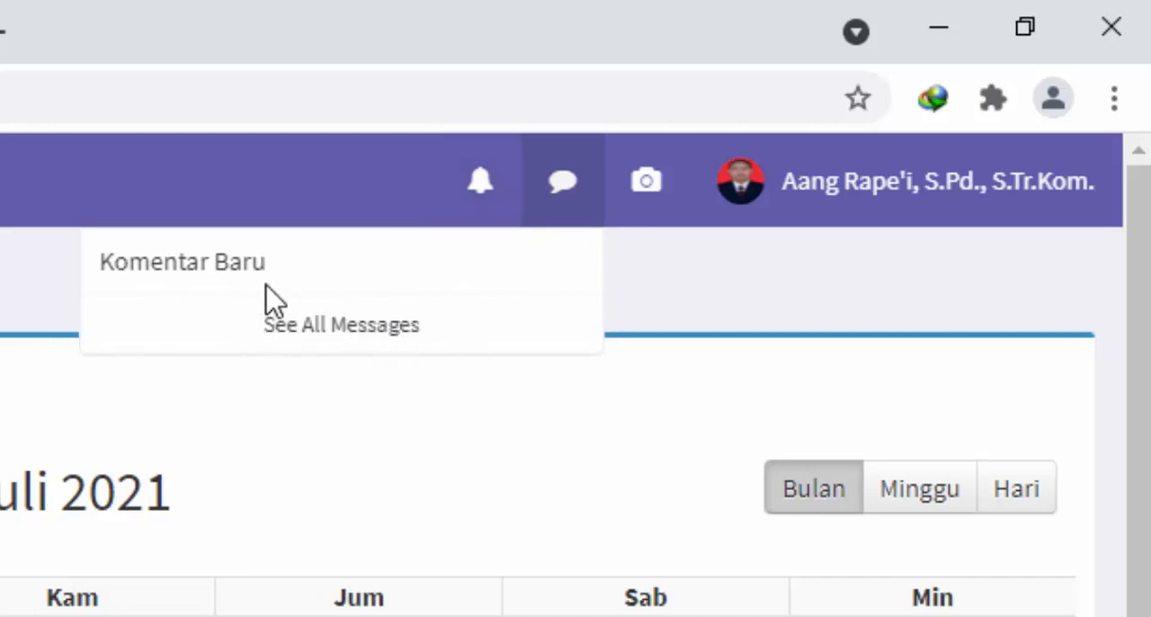
{"action": "left_click", "coordinate": [640, 208]}
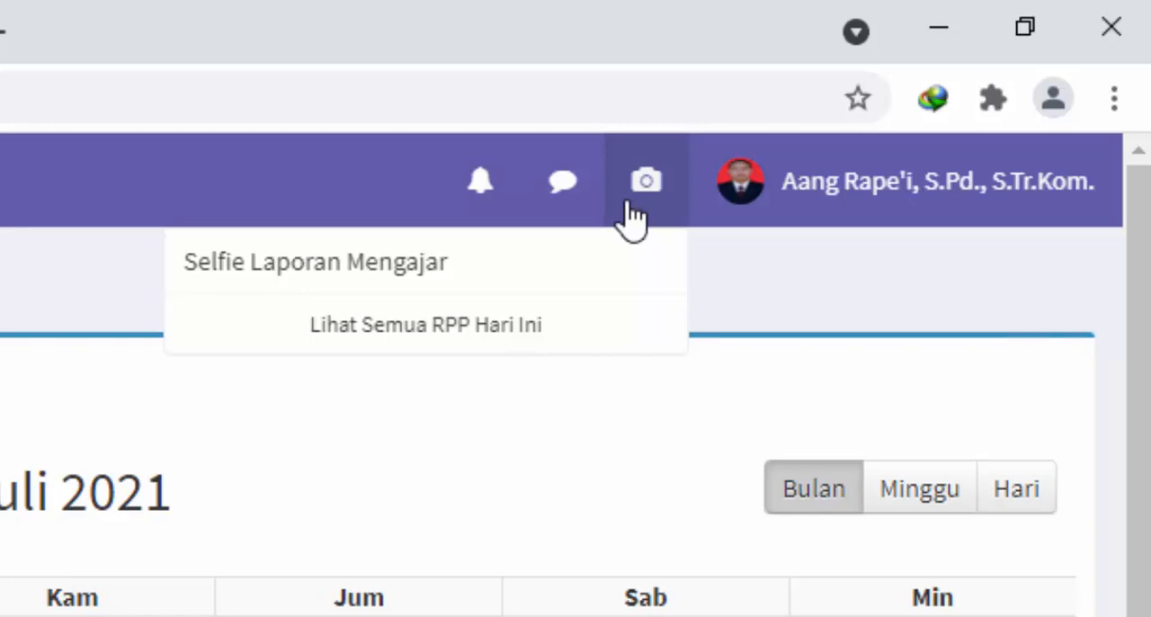
{"action": "left_click", "coordinate": [781, 214]}
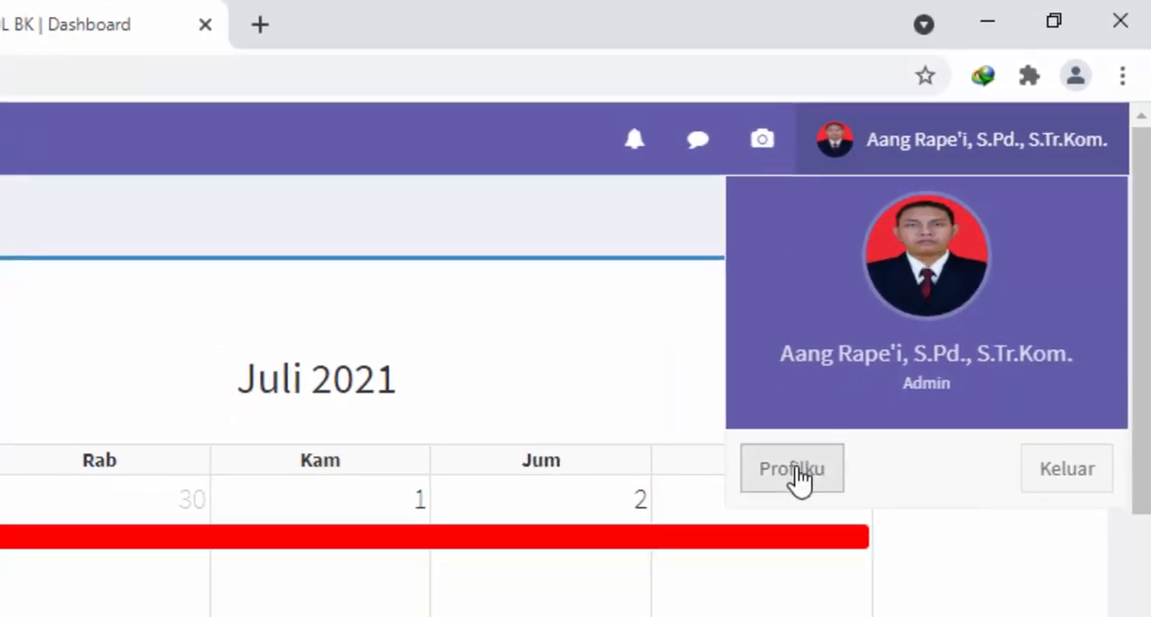
Open the teacher's own profile page and examine the old, new and repeated password fields for changing the password
{"action": "left_click", "coordinate": [795, 469]}
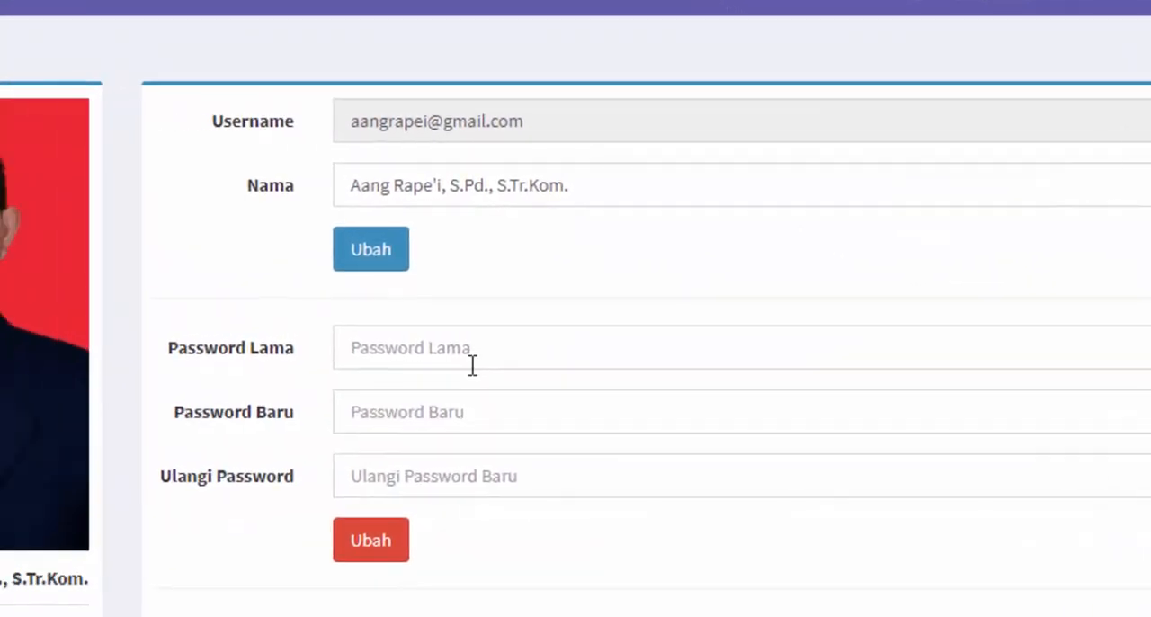
{"action": "left_click", "coordinate": [625, 331]}
{"action": "left_click", "coordinate": [798, 435]}
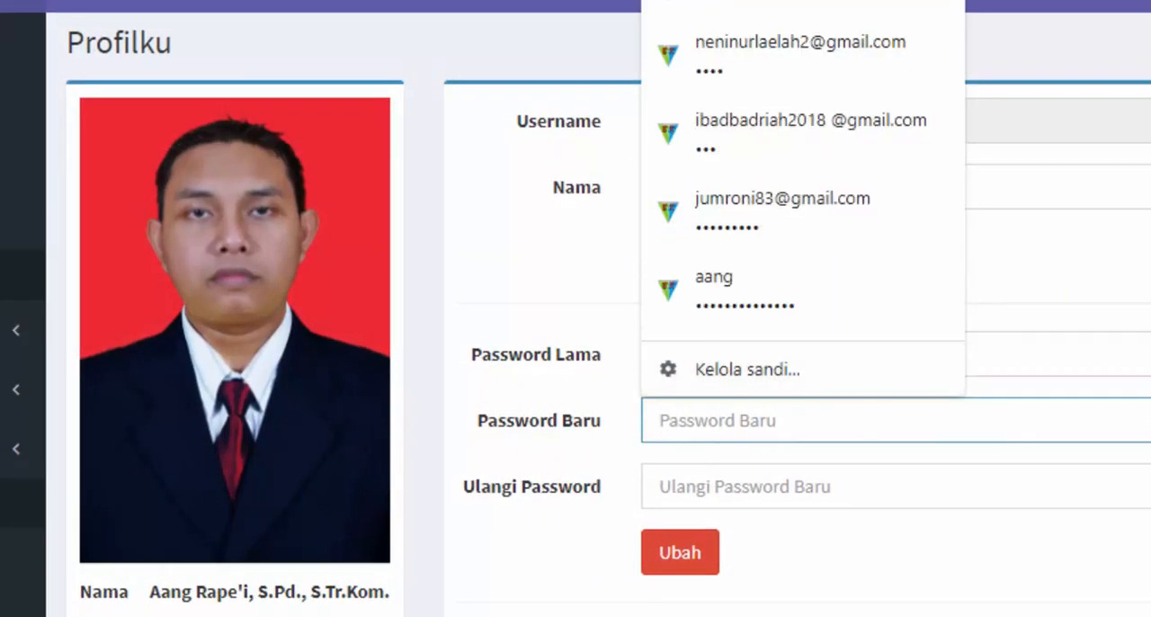
{"action": "left_click", "coordinate": [1140, 358]}
{"action": "left_click", "coordinate": [1114, 419]}
{"action": "left_click", "coordinate": [1140, 361]}
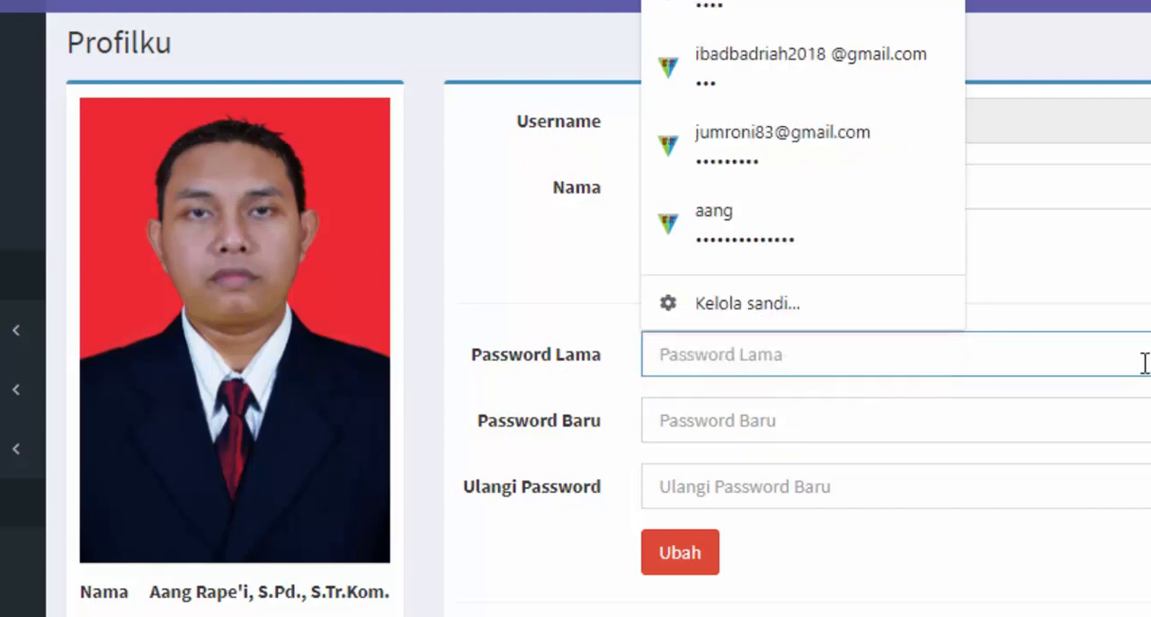
{"action": "left_click", "coordinate": [1145, 362]}
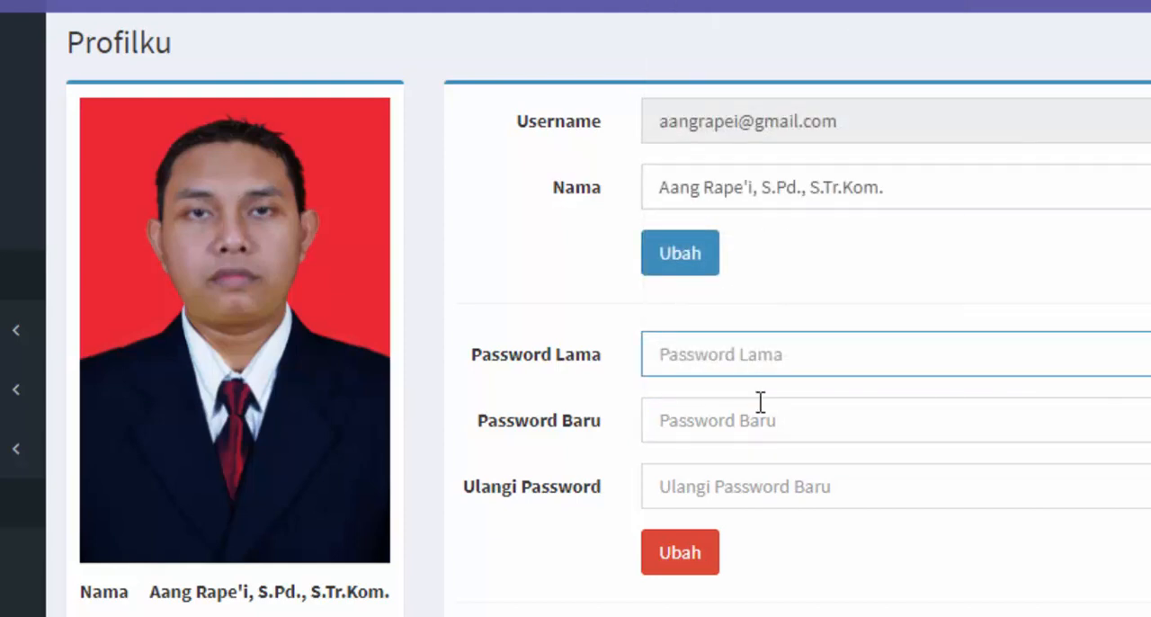
{"action": "left_click", "coordinate": [782, 489]}
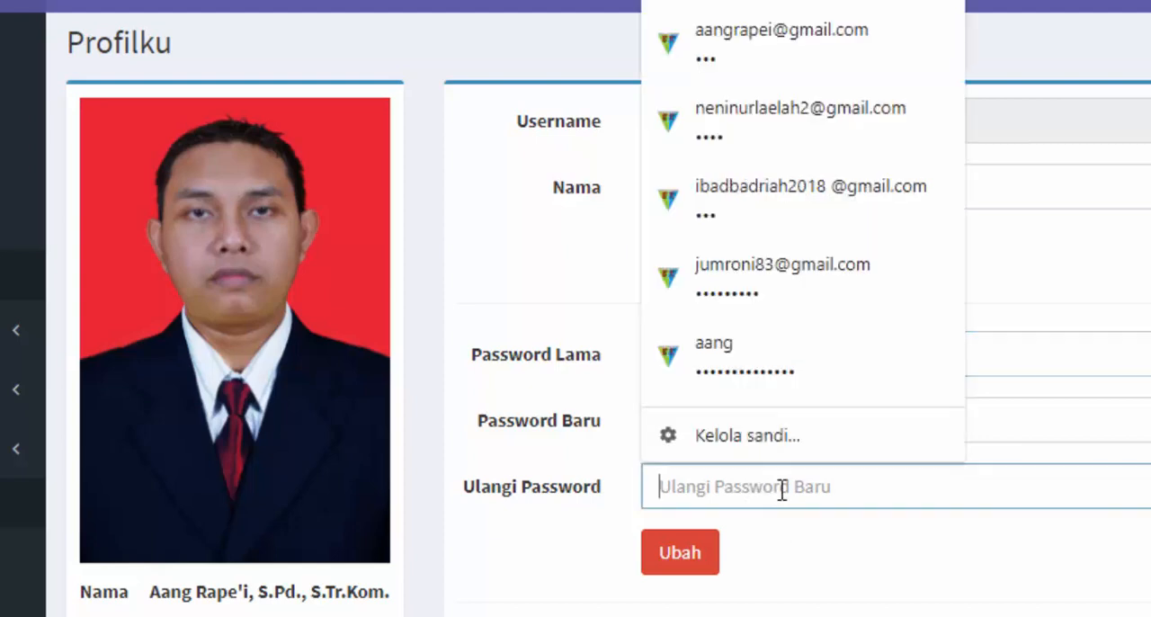
{"action": "left_click", "coordinate": [1046, 546]}
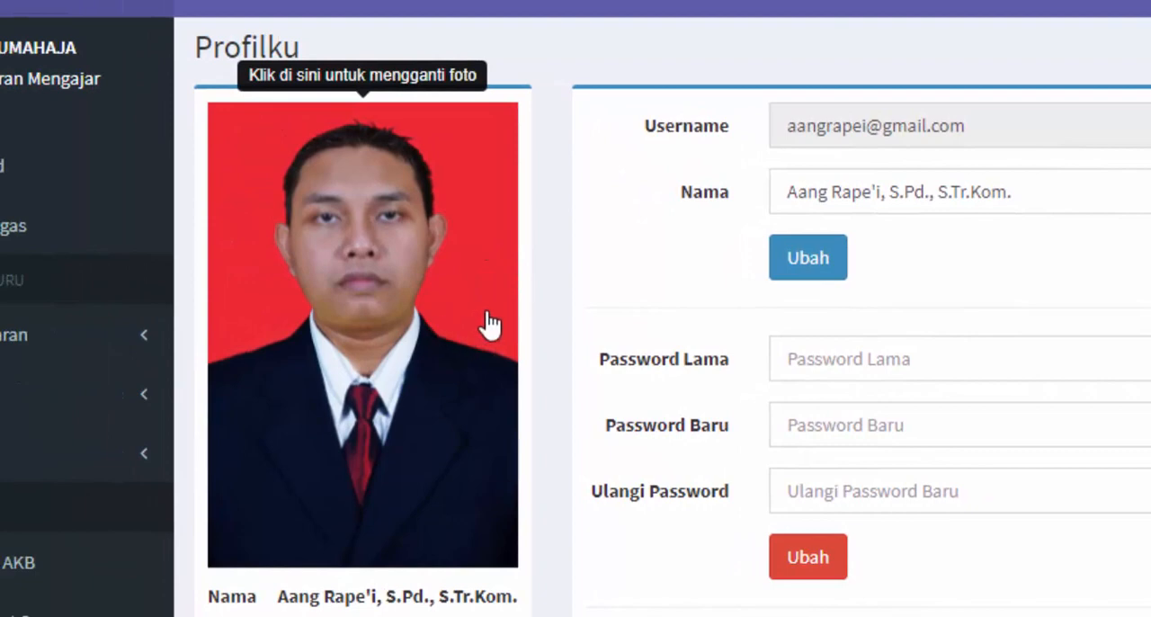
View the profile photo replacement dialog and its file picker, and close both without choosing a picture
{"action": "left_click", "coordinate": [441, 327]}
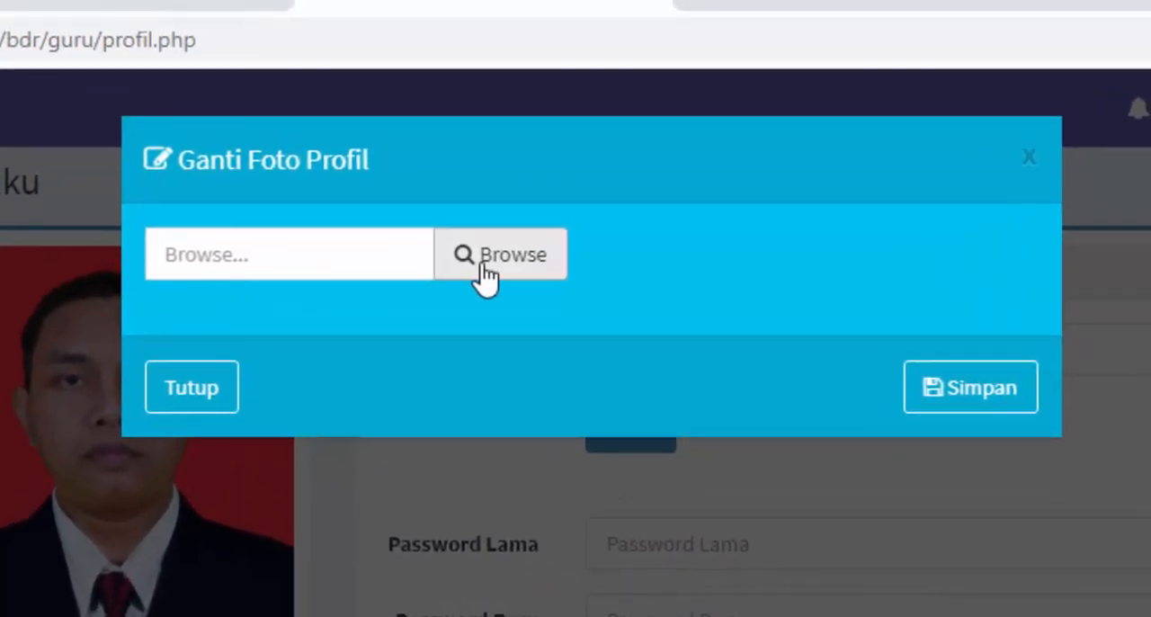
{"action": "left_click", "coordinate": [484, 268]}
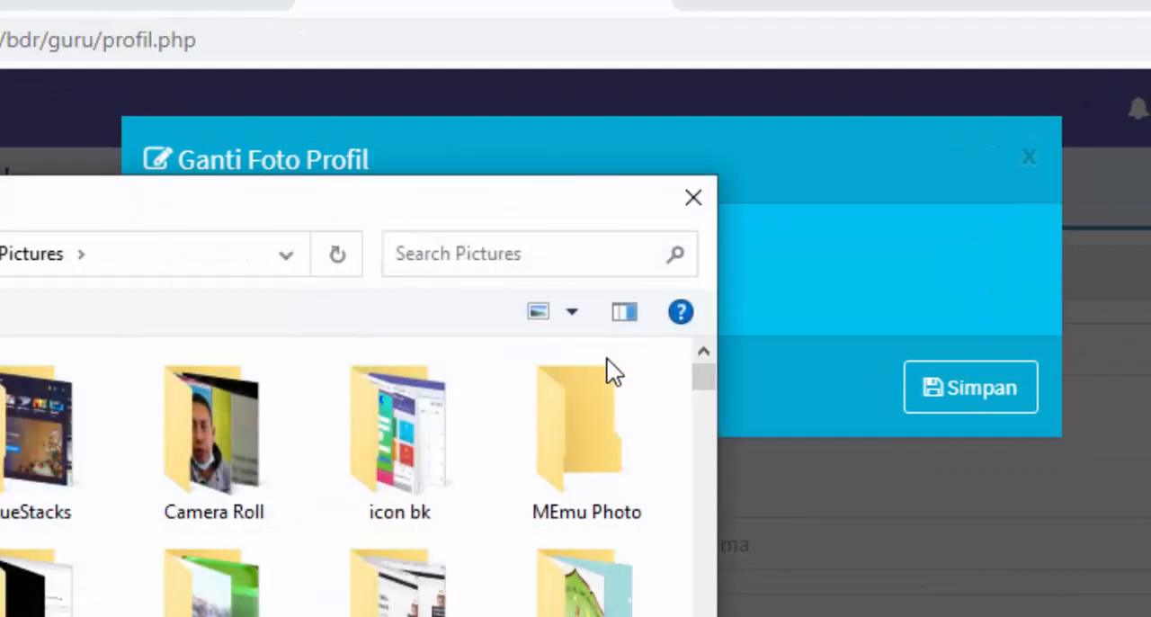
{"action": "left_click", "coordinate": [700, 209]}
{"action": "left_click", "coordinate": [162, 401]}
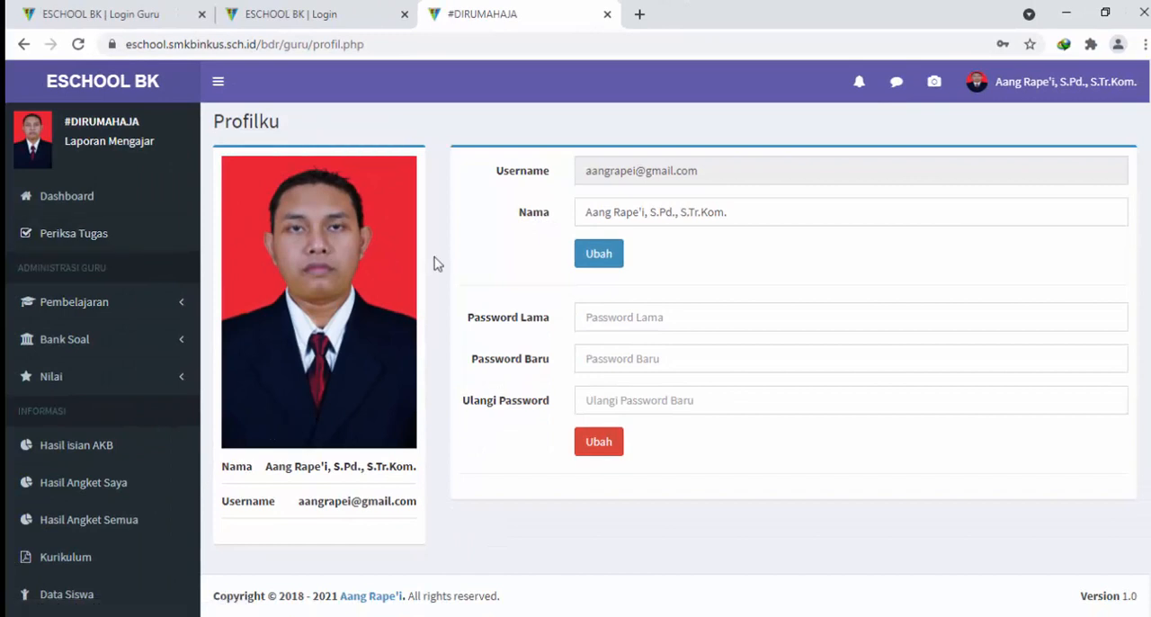
Return to the dashboard and examine the education calendar, system information and the Kelas X timetables
{"action": "left_click", "coordinate": [86, 209]}
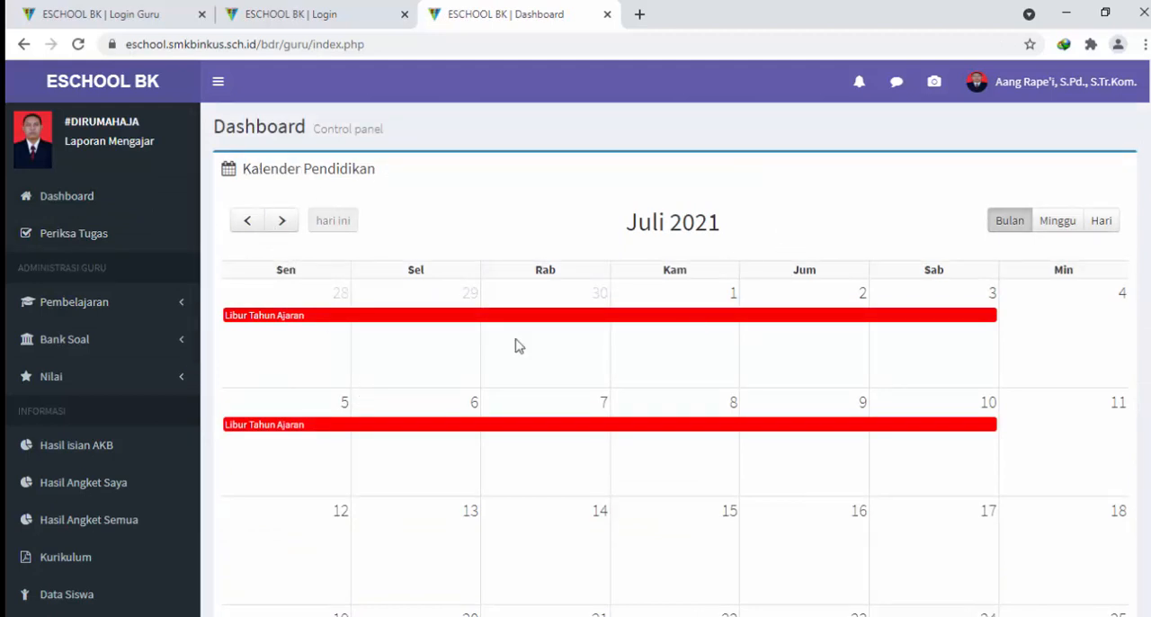
{"action": "scroll", "coordinate": [670, 376], "scroll_direction": "down", "scroll_amount": 2}
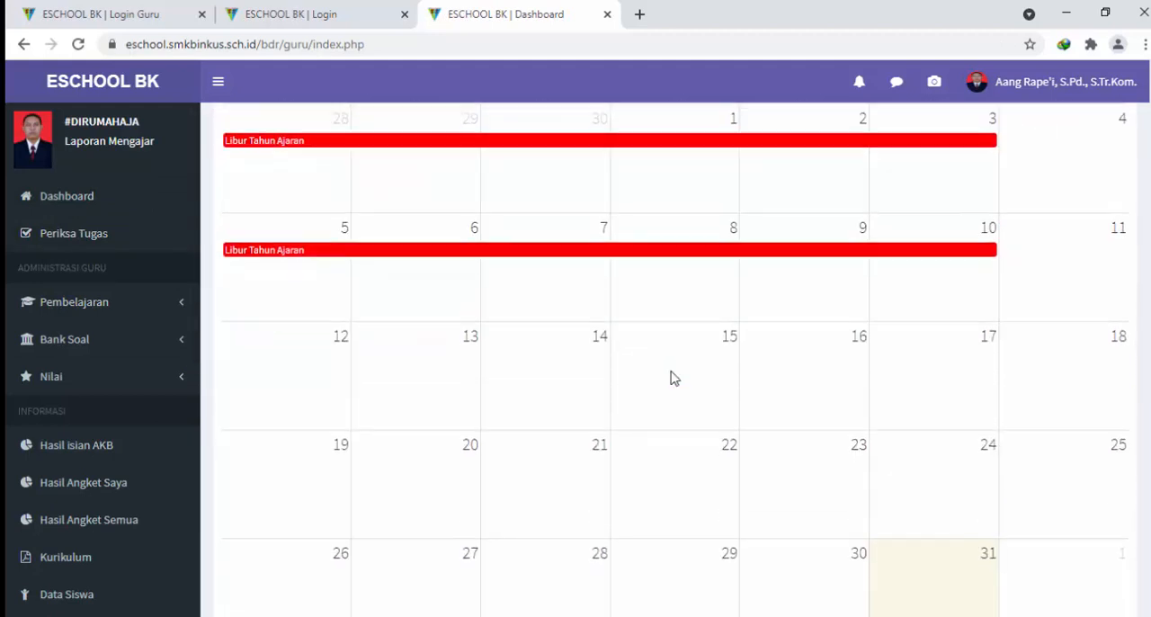
{"action": "scroll", "coordinate": [670, 375], "scroll_direction": "down", "scroll_amount": 7}
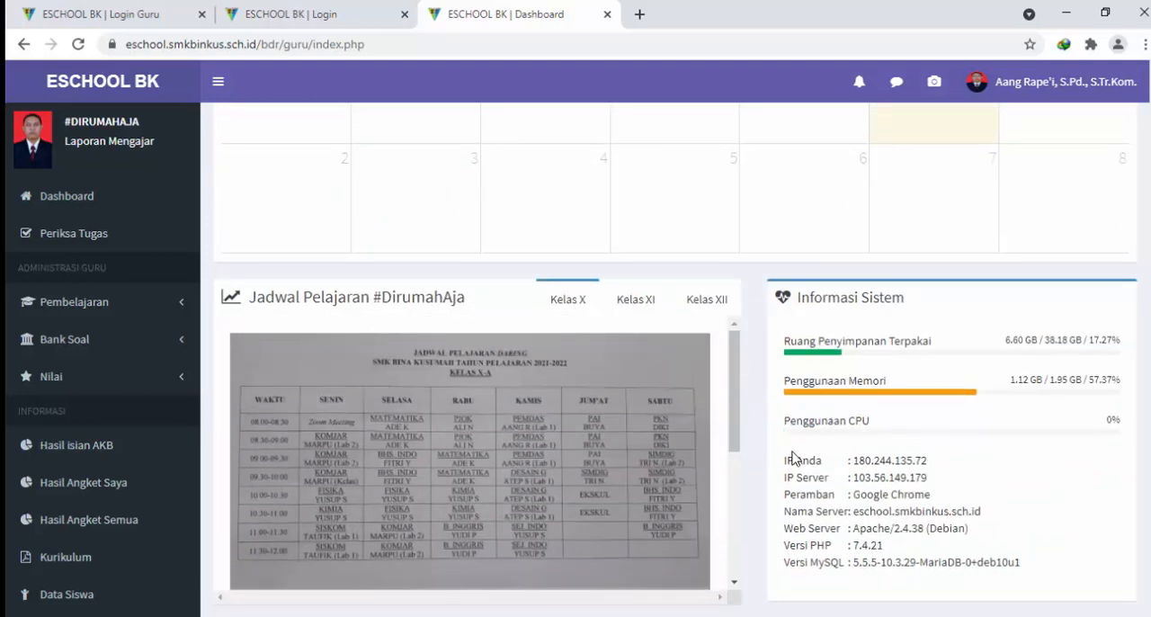
{"action": "scroll", "coordinate": [674, 404], "scroll_direction": "down", "scroll_amount": 1}
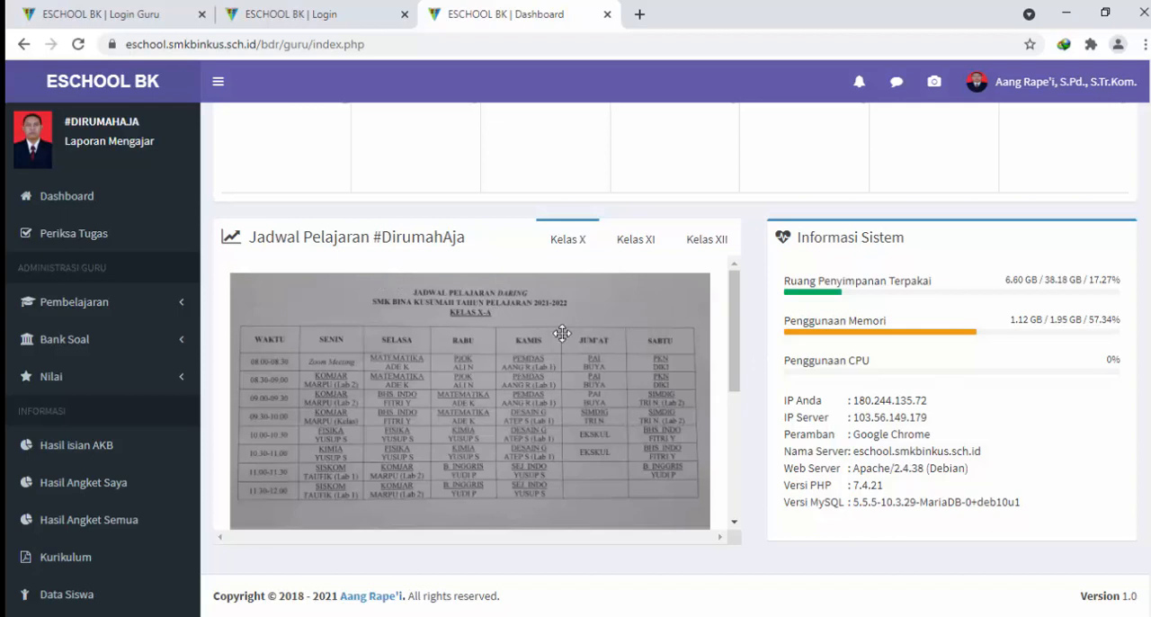
{"action": "scroll", "coordinate": [574, 359], "scroll_direction": "down", "scroll_amount": 3}
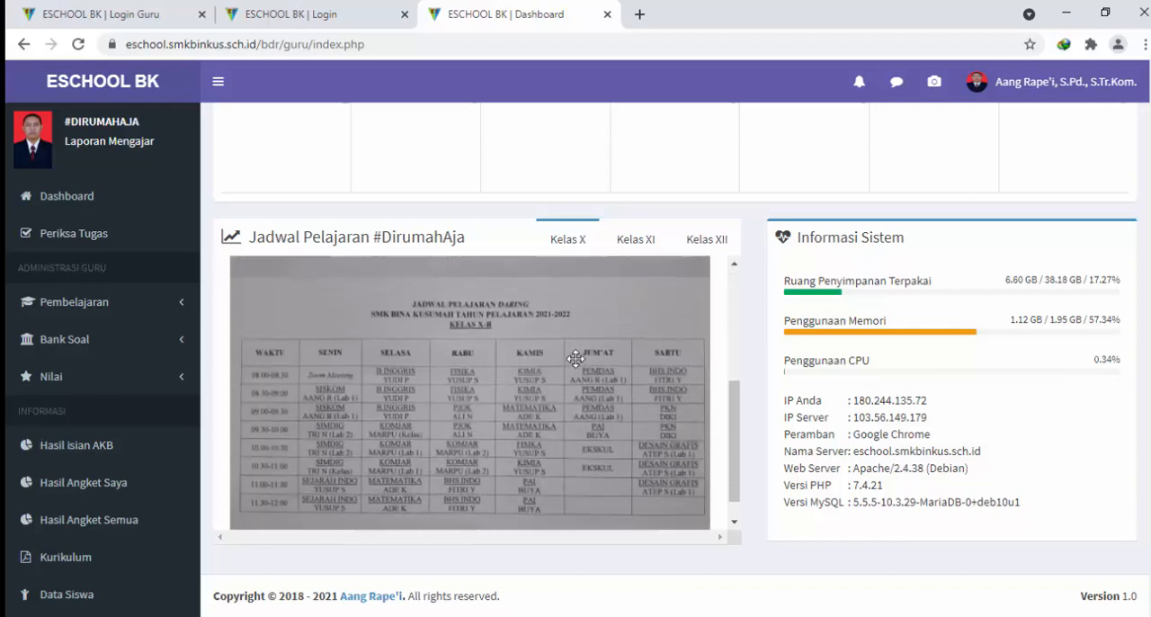
{"action": "scroll", "coordinate": [575, 359], "scroll_direction": "down", "scroll_amount": 3}
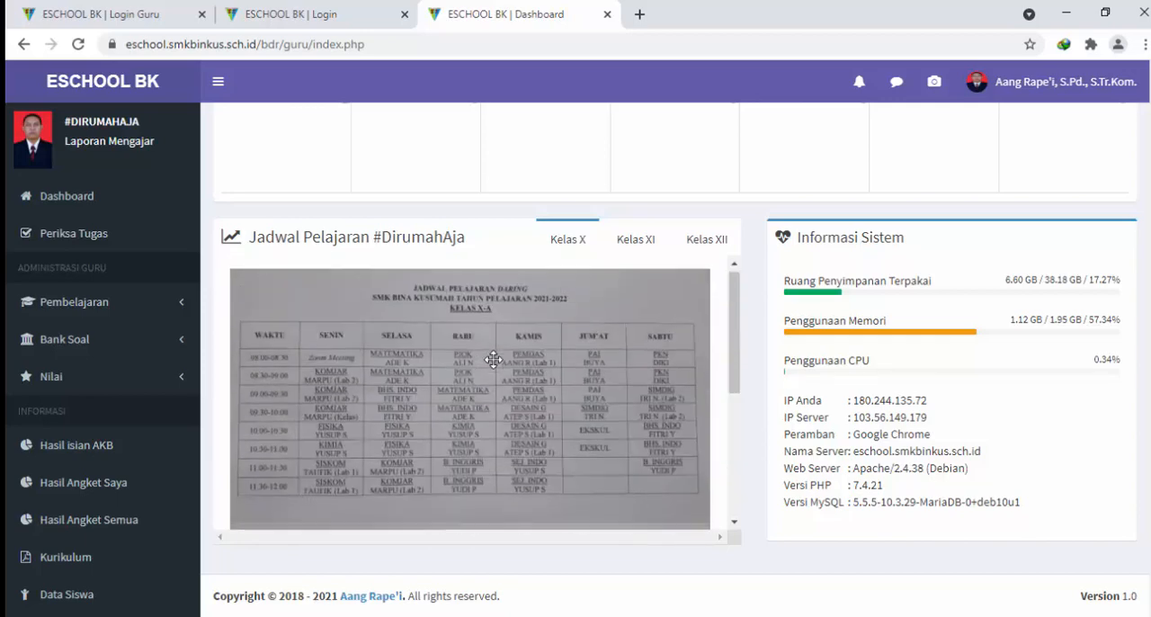
{"action": "scroll", "coordinate": [494, 360], "scroll_direction": "up", "scroll_amount": 3}
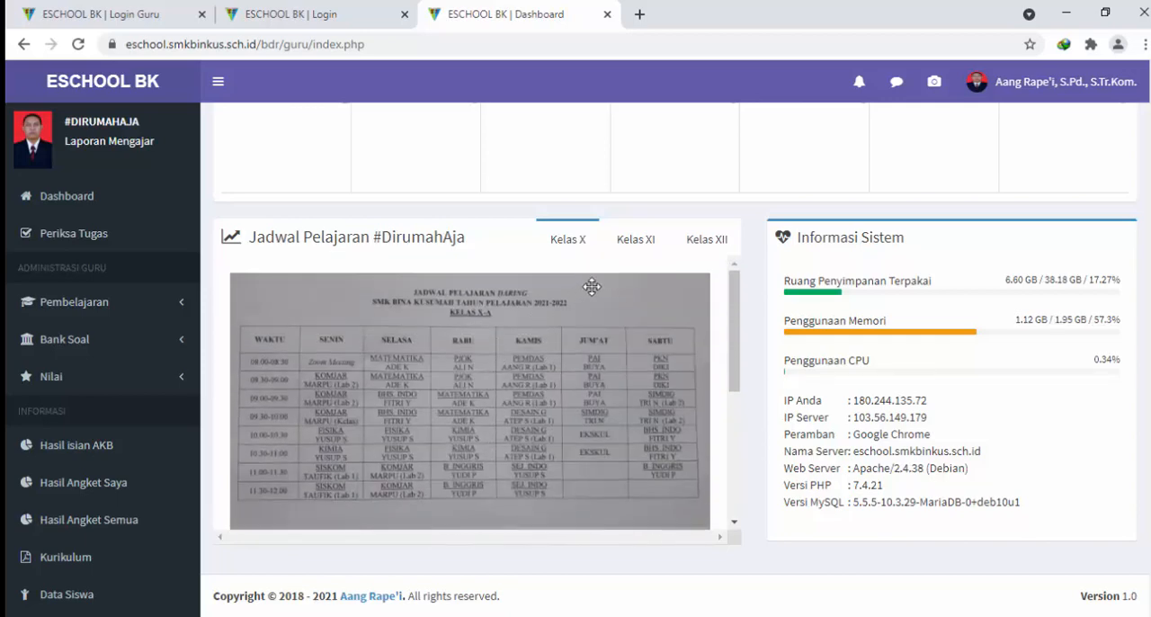
View the Kelas XI and Kelas XII timetables in the Jadwal Pelajaran #DirumahAja section
{"action": "left_click", "coordinate": [651, 251]}
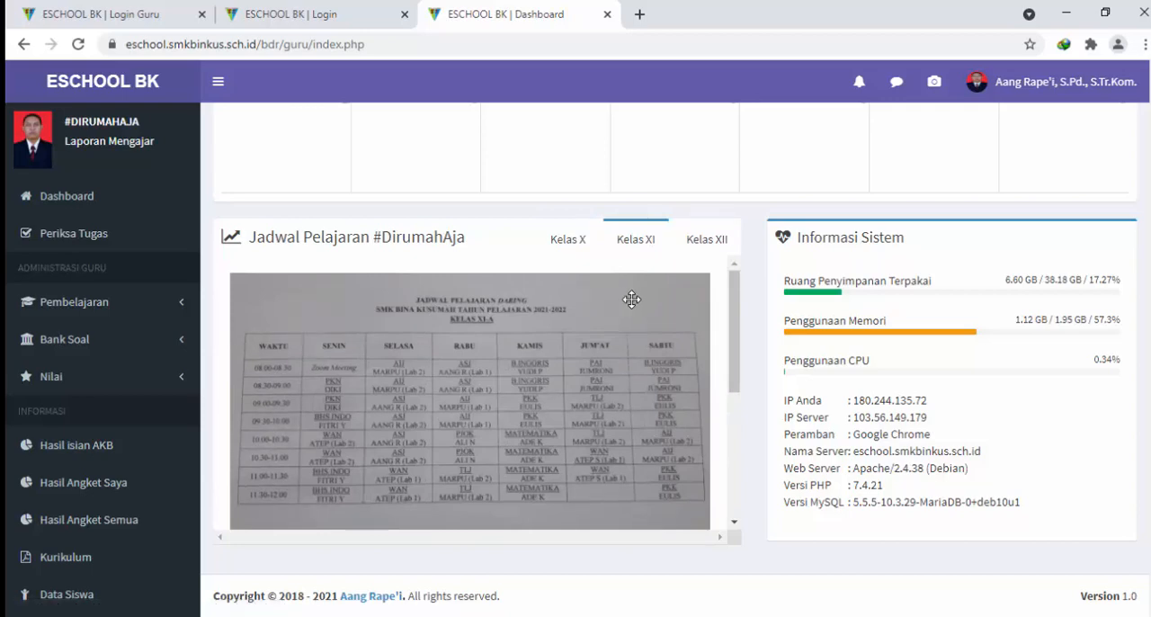
{"action": "scroll", "coordinate": [642, 321], "scroll_direction": "down", "scroll_amount": 5}
{"action": "scroll", "coordinate": [642, 321], "scroll_direction": "up", "scroll_amount": 4}
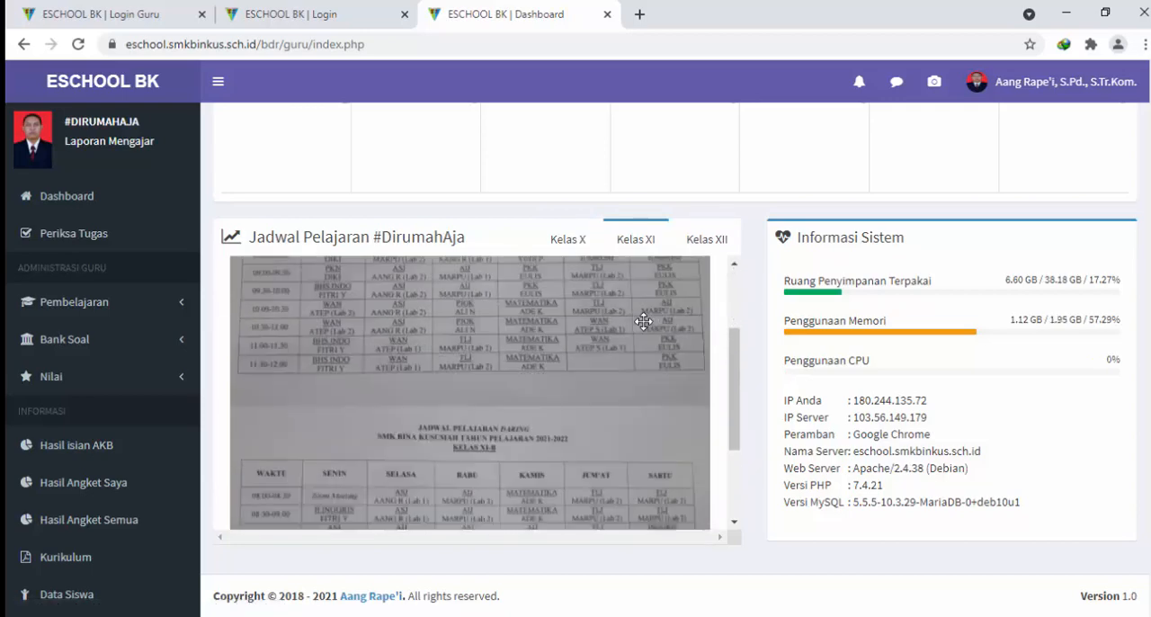
{"action": "left_click", "coordinate": [705, 248]}
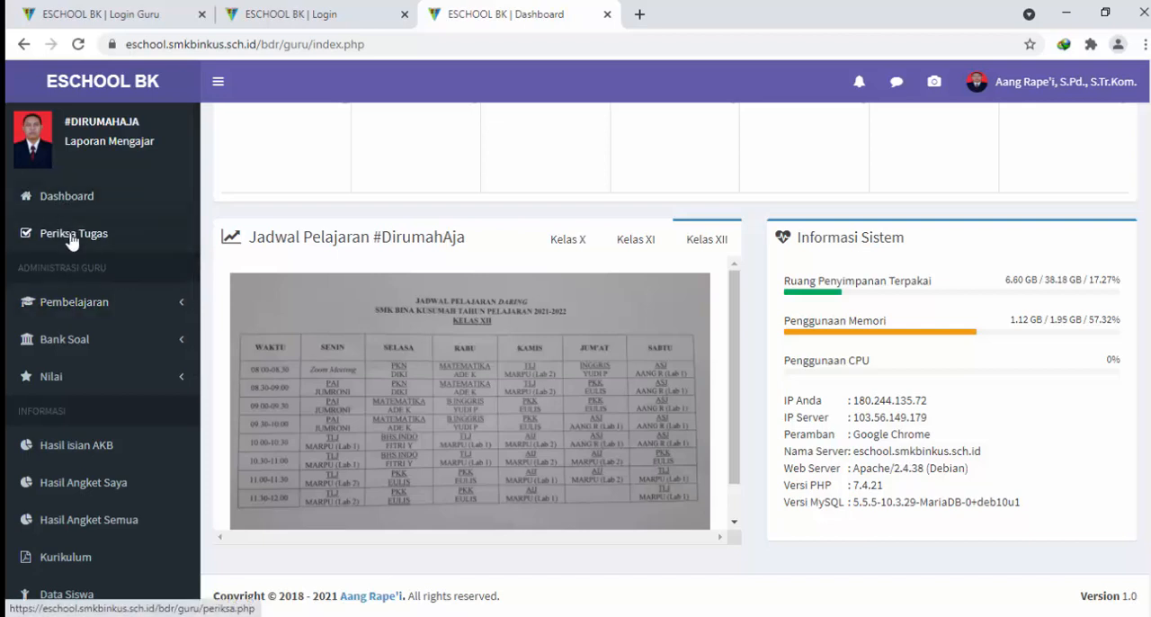
Open the Kelas X lesson plan list under Pembelajaran and start a new lesson plan
{"action": "left_click", "coordinate": [86, 305]}
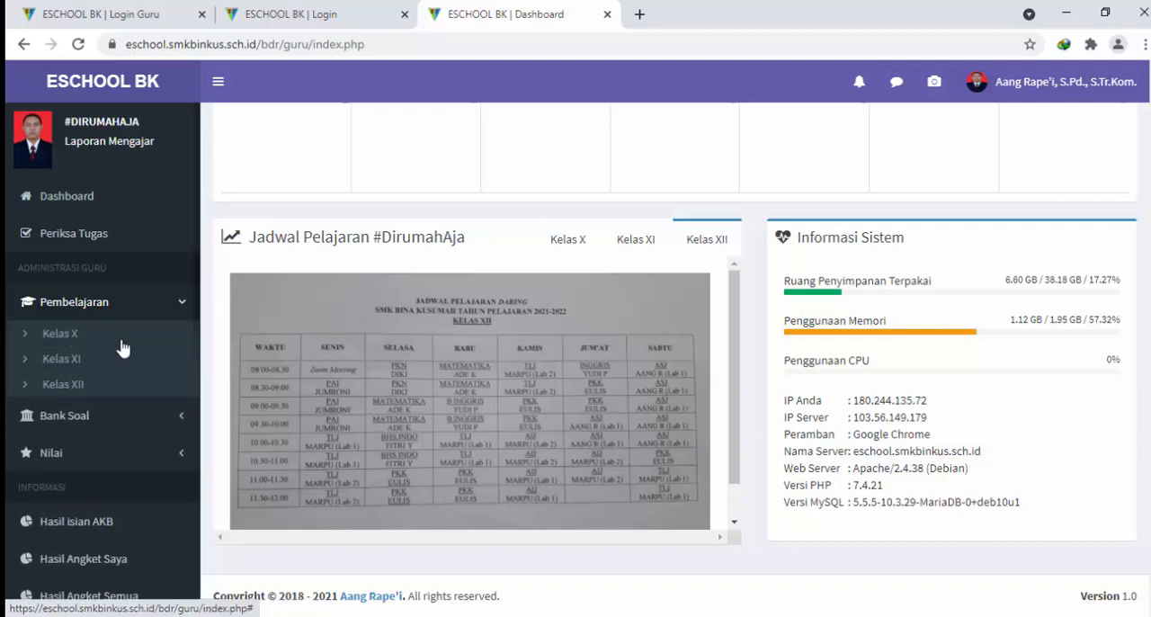
{"action": "scroll", "coordinate": [90, 378], "scroll_direction": "down", "scroll_amount": 2}
{"action": "scroll", "coordinate": [50, 396], "scroll_direction": "up", "scroll_amount": 2}
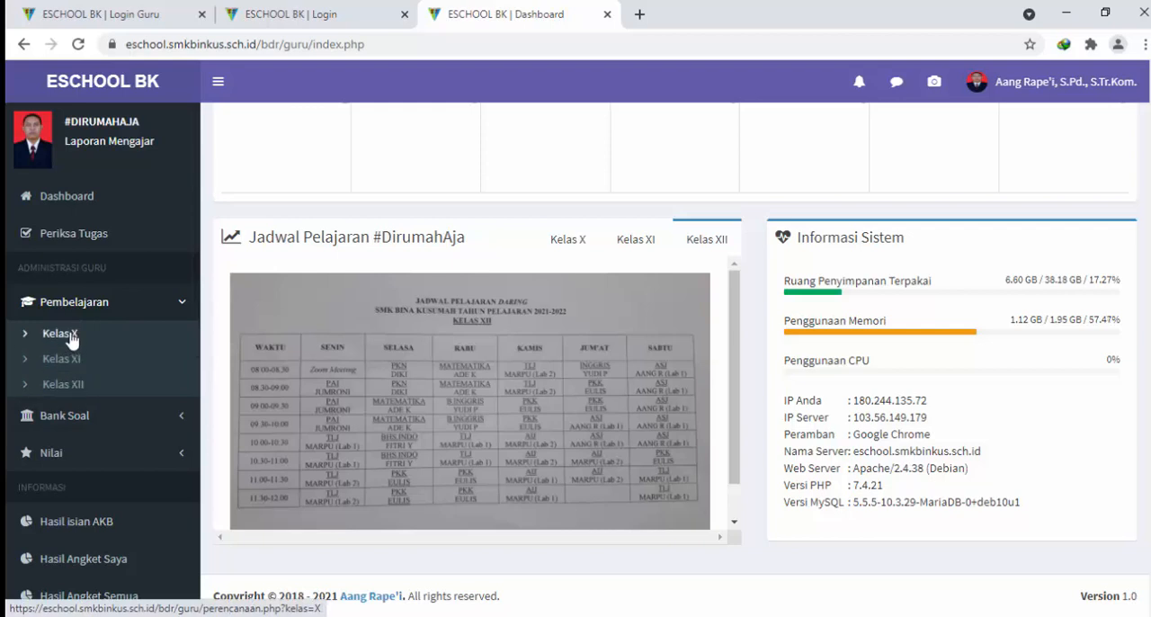
{"action": "left_click", "coordinate": [60, 334]}
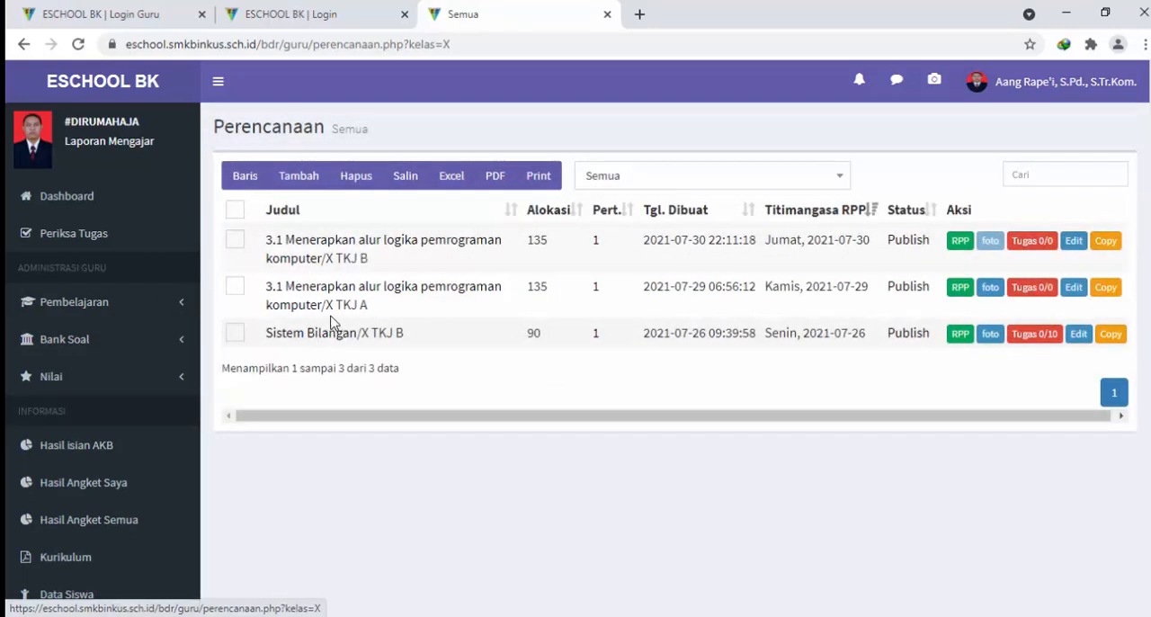
{"action": "left_click", "coordinate": [304, 178]}
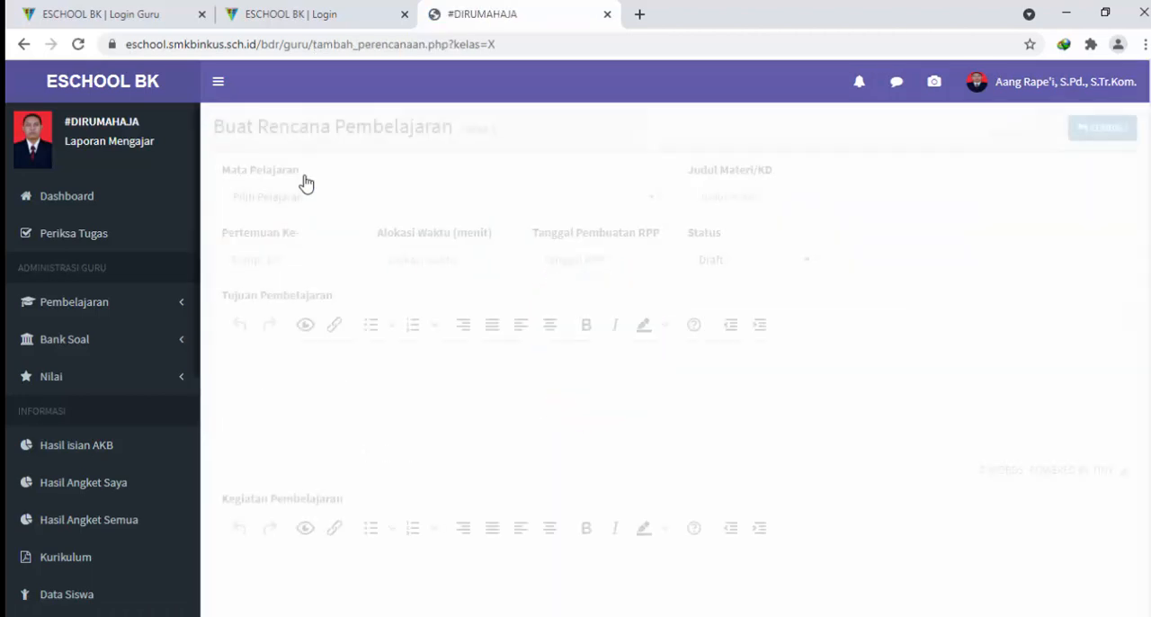
{"action": "left_click", "coordinate": [23, 44]}
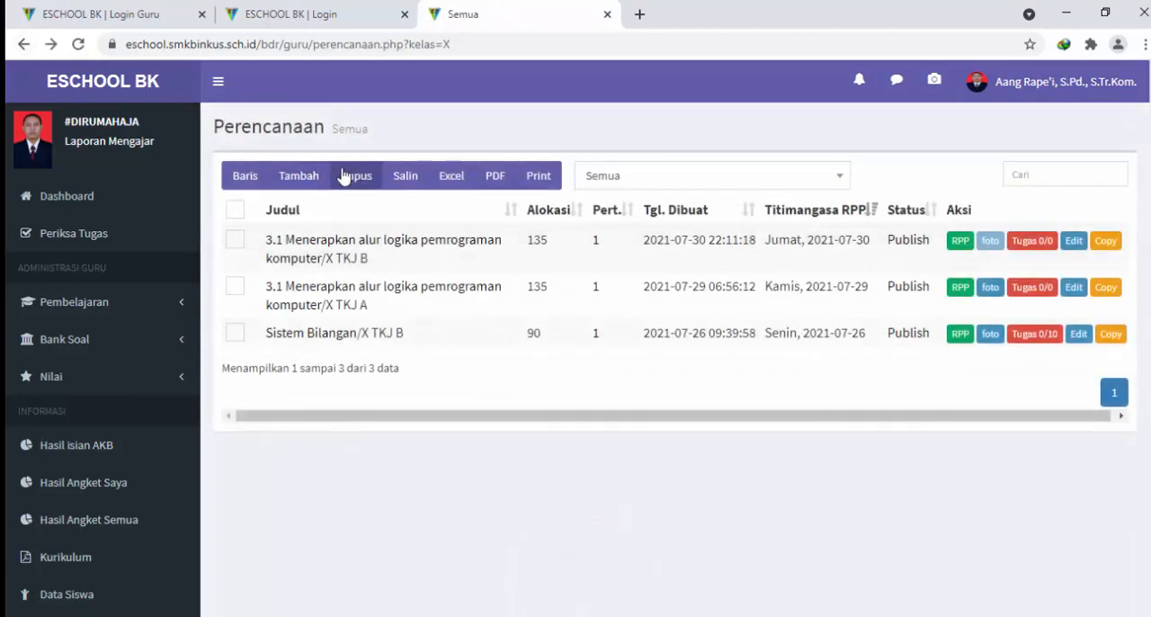
{"action": "left_click", "coordinate": [300, 183]}
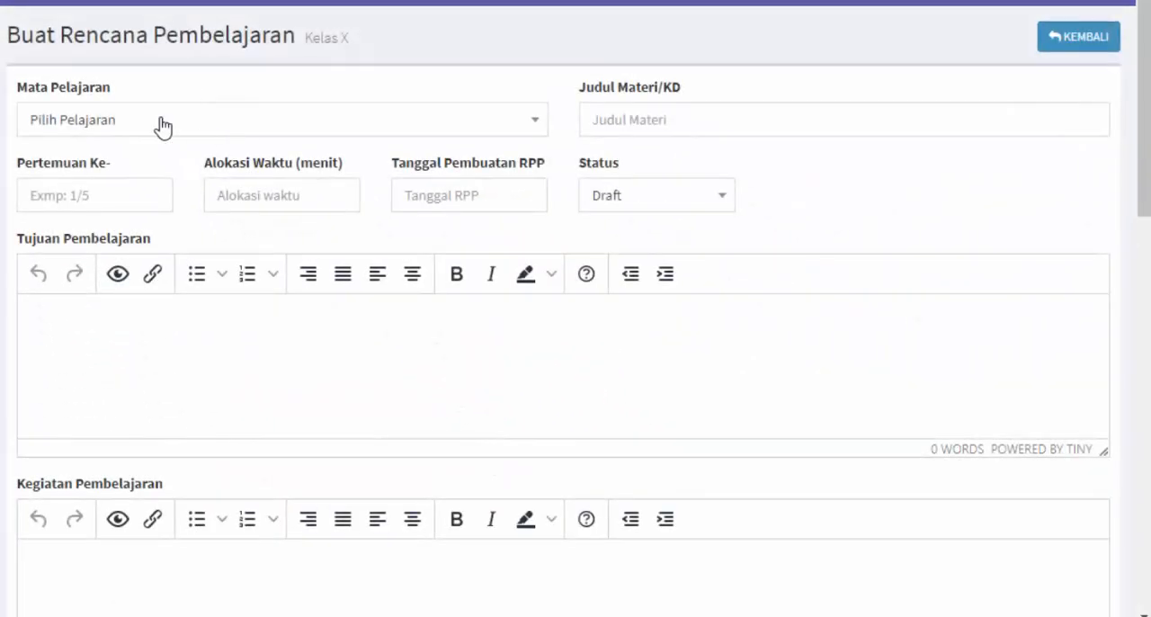
Choose Sistem Komputer / X TKJ B as the new plan's subject and enter TES TUGAS as the material title
{"action": "left_click", "coordinate": [207, 126]}
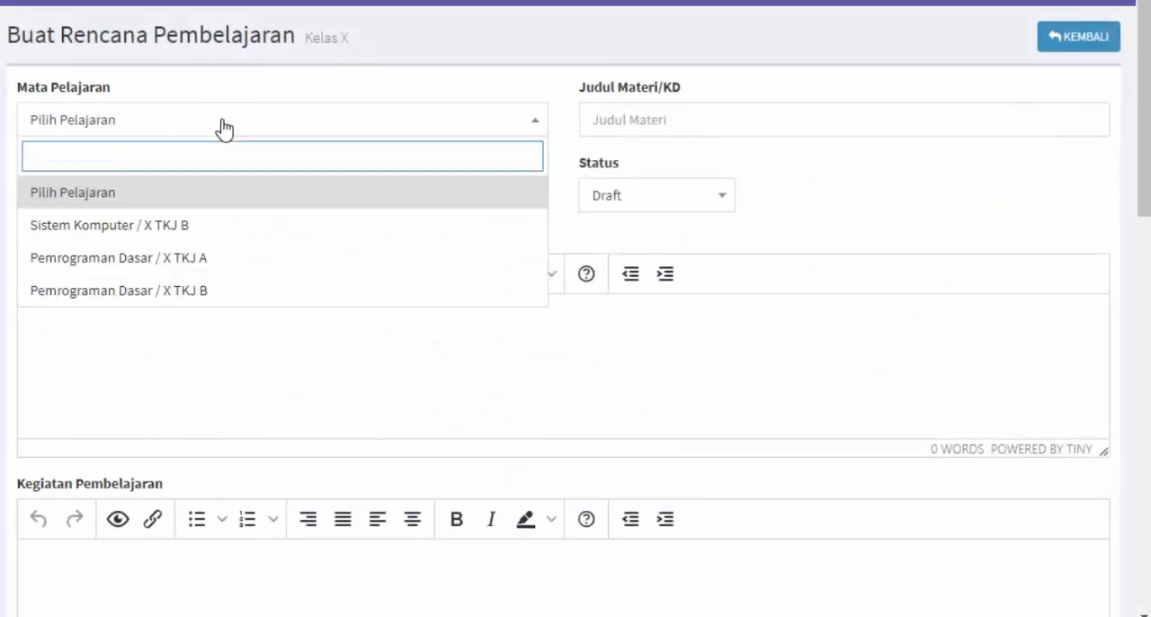
{"action": "left_click", "coordinate": [258, 240]}
{"action": "left_click", "coordinate": [633, 125]}
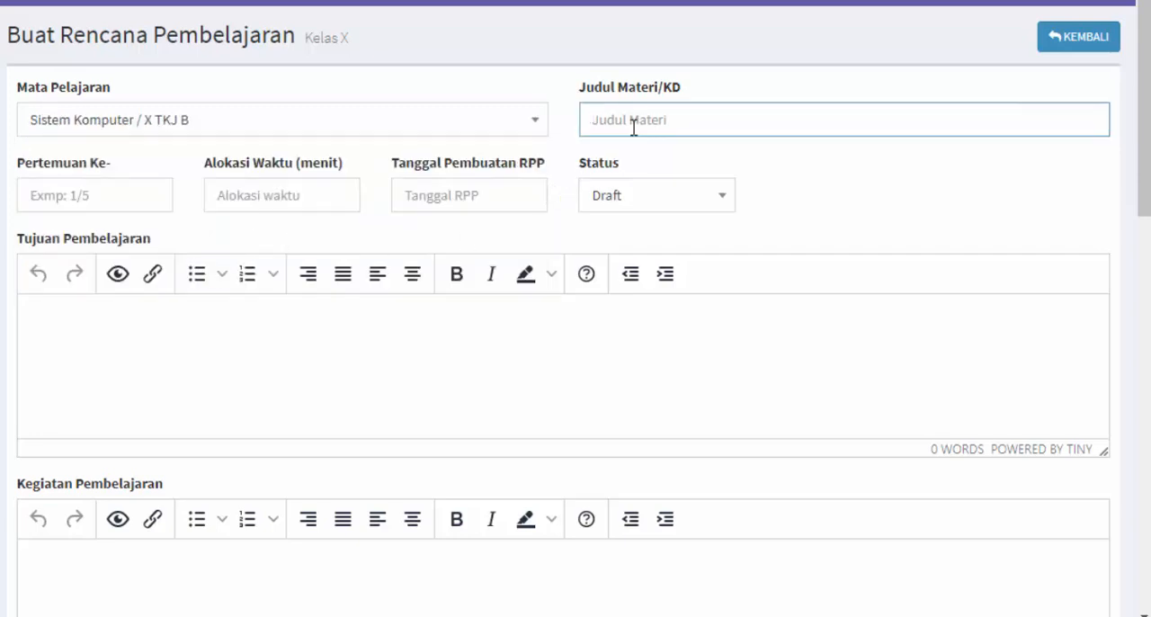
{"action": "type", "text": "TES"}
{"action": "type", "text": "TUGAS"}
{"action": "left_click", "coordinate": [110, 200]}
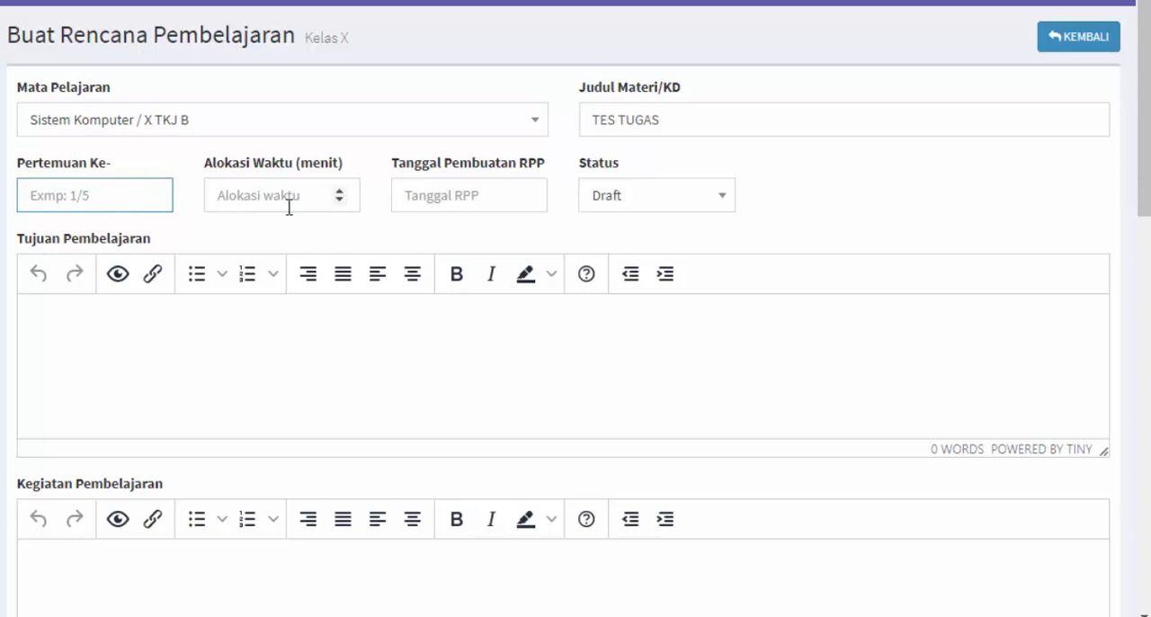
{"action": "left_click_drag", "start_coordinate": [662, 120], "coordinate": [578, 116]}
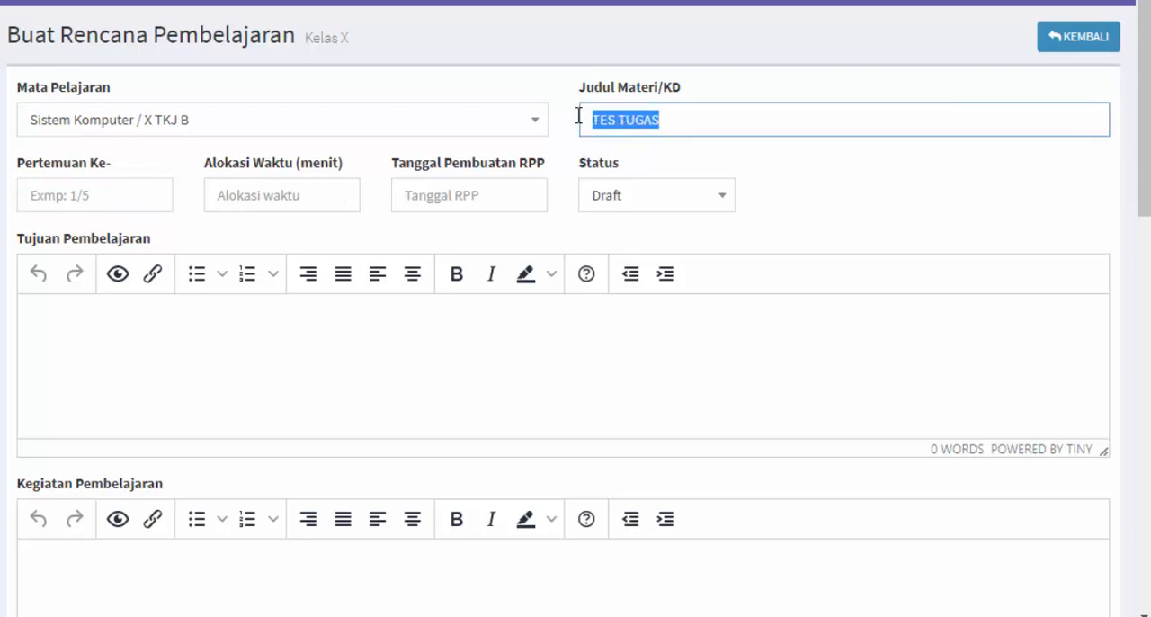
Set the plan's meeting number to 1, time allocation to 45 minutes and RPP creation date to 2021-07-31
{"action": "left_click", "coordinate": [140, 193]}
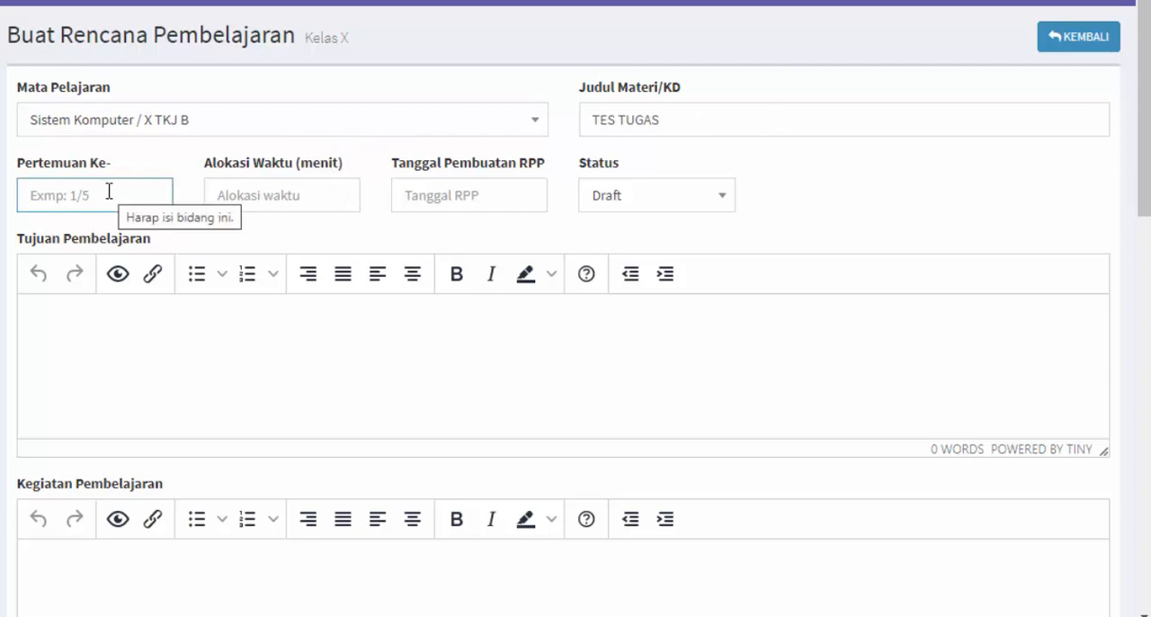
{"action": "left_click", "coordinate": [270, 195]}
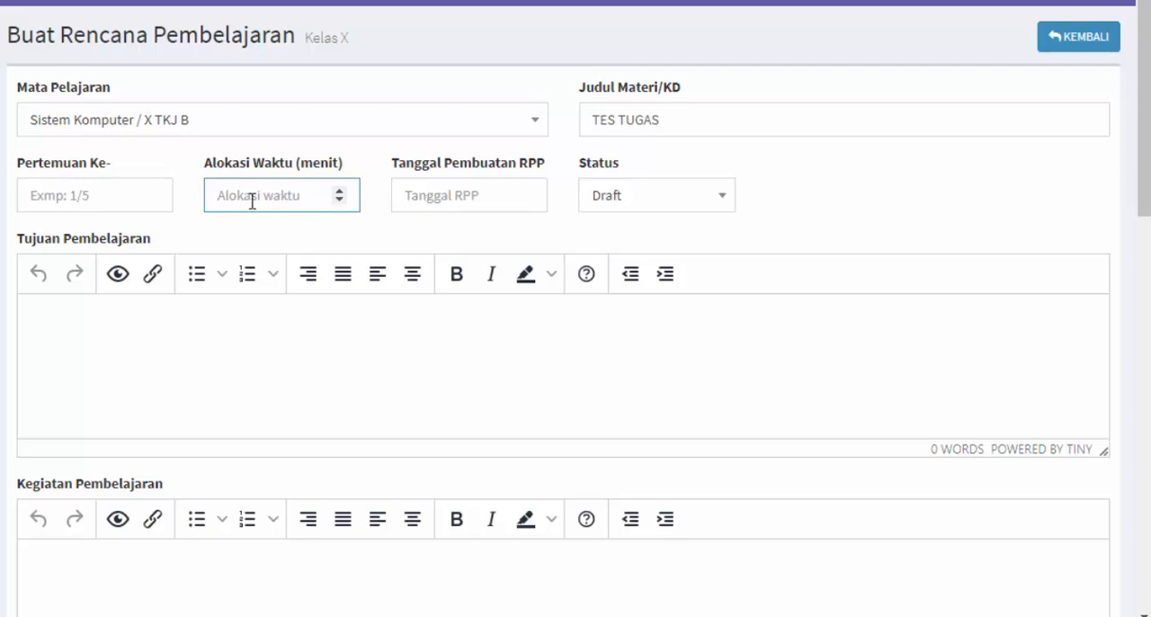
{"action": "left_click", "coordinate": [112, 210]}
{"action": "type", "text": "1"}
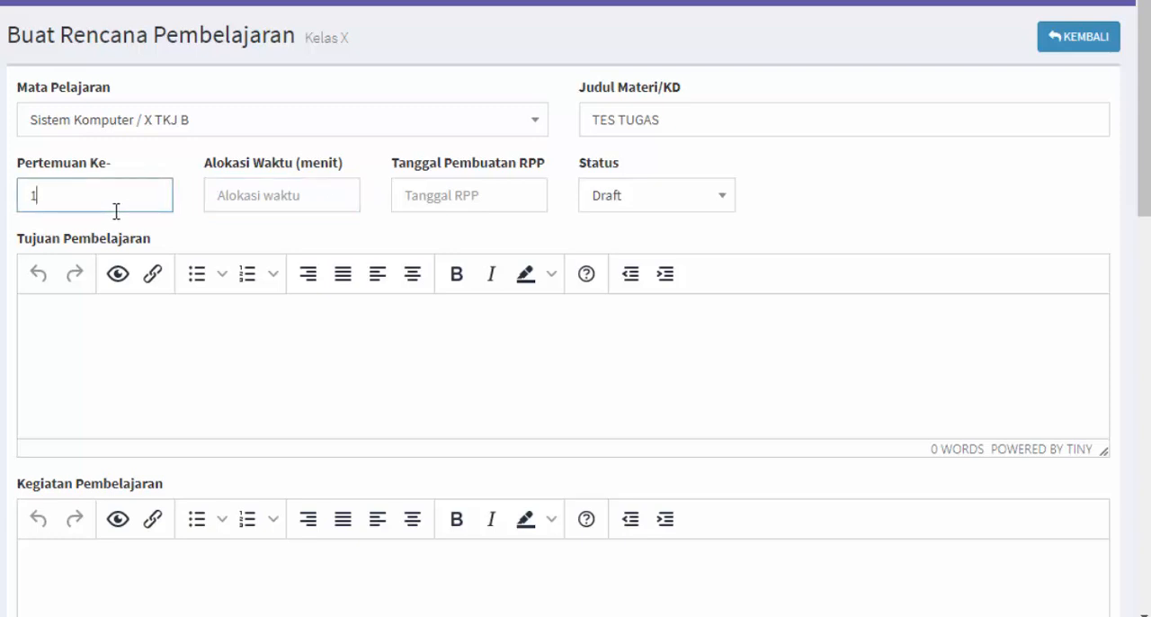
{"action": "left_click", "coordinate": [240, 193]}
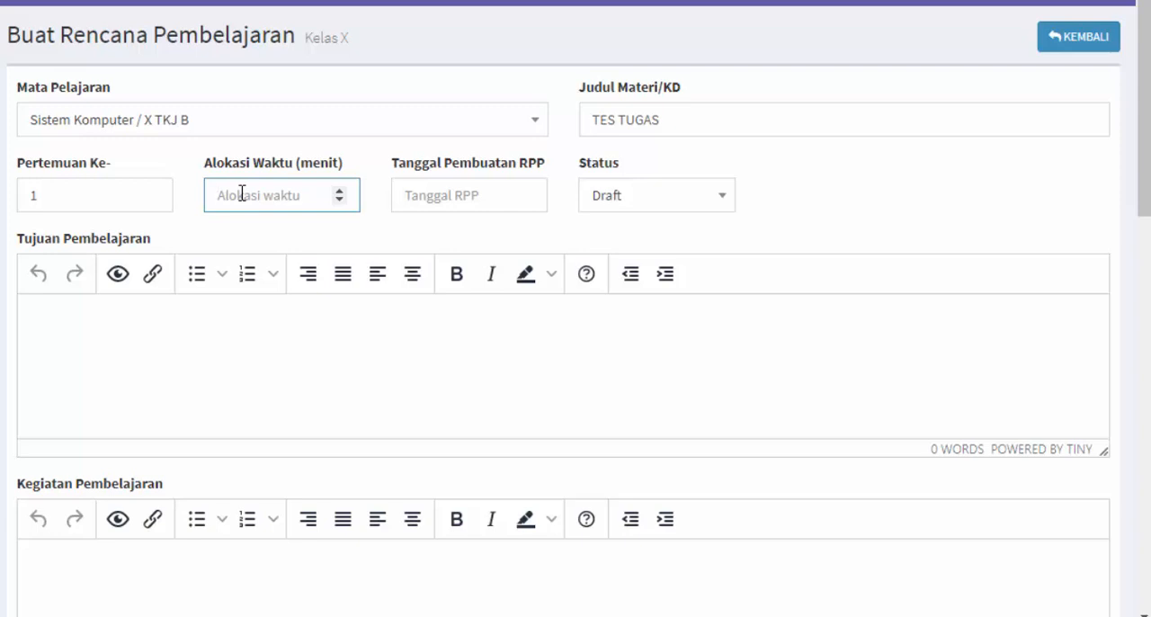
{"action": "type", "text": "45"}
{"action": "left_click", "coordinate": [440, 194]}
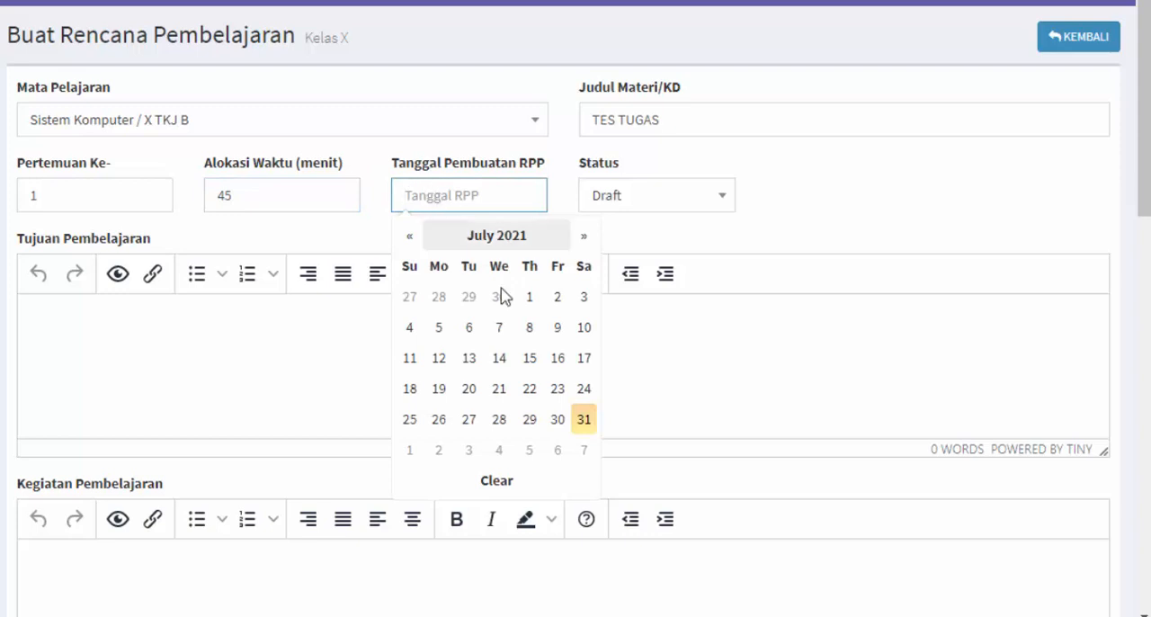
{"action": "left_click", "coordinate": [583, 423]}
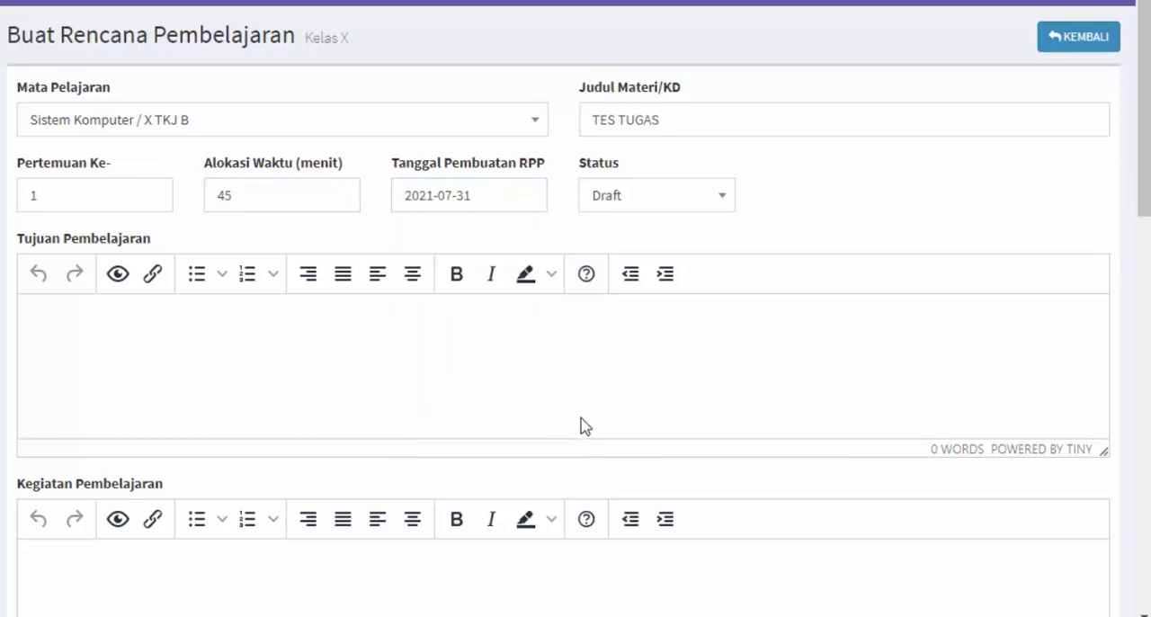
Keep the RPP creation date at 2021-07-31 and set the lesson plan's status to Publish
{"action": "left_click", "coordinate": [691, 205]}
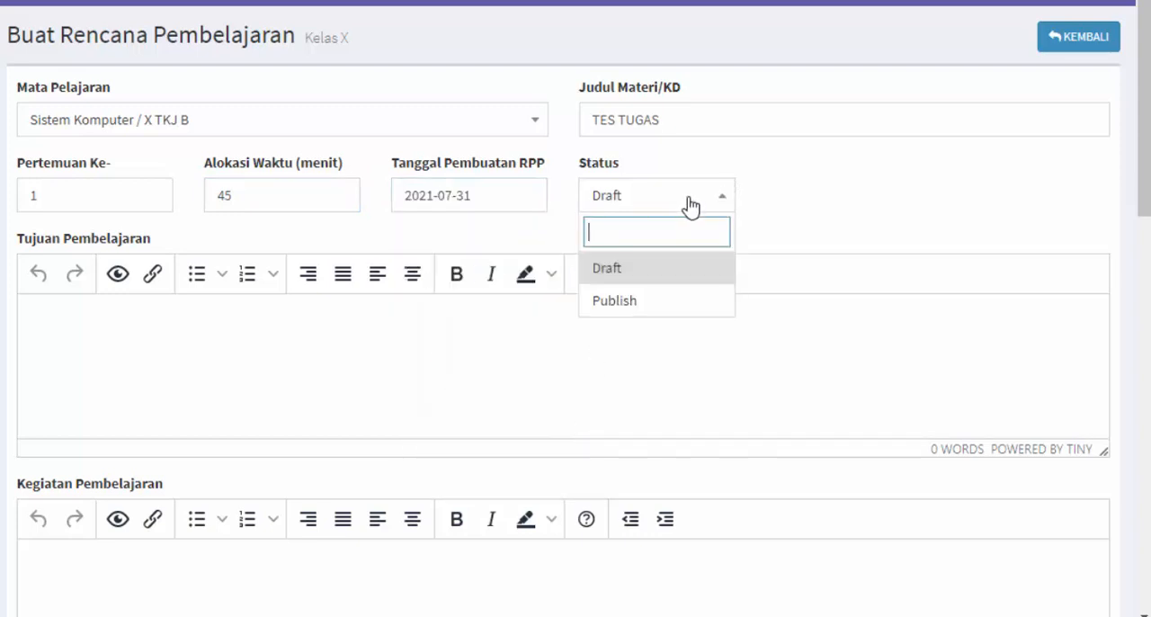
{"action": "left_click", "coordinate": [524, 194]}
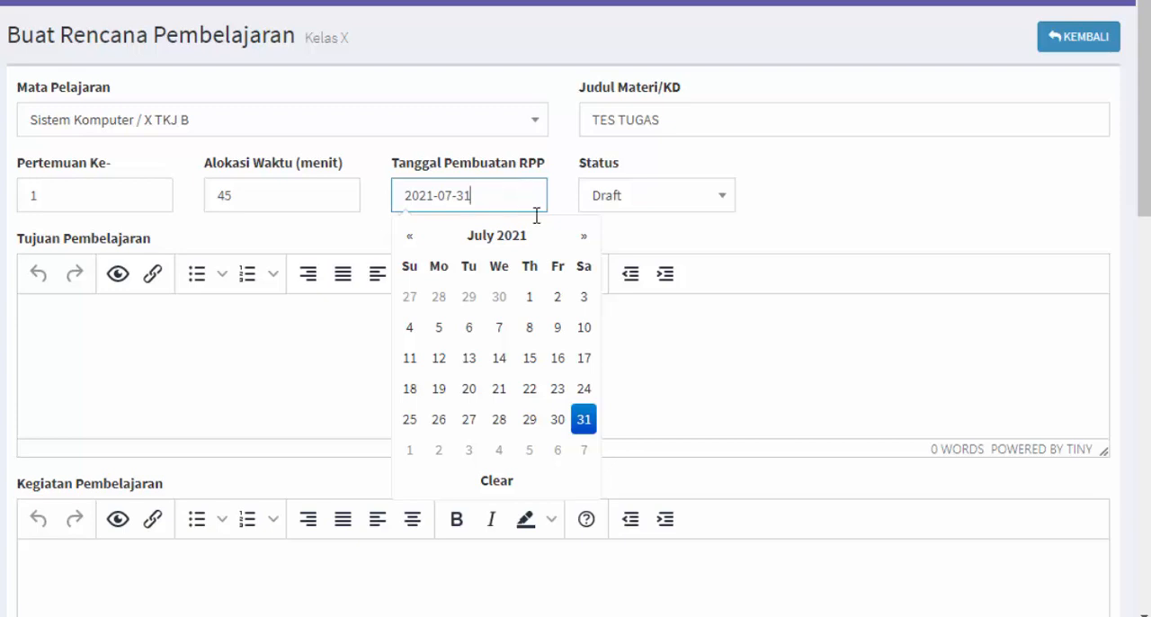
{"action": "left_click", "coordinate": [585, 420]}
{"action": "left_click", "coordinate": [656, 199]}
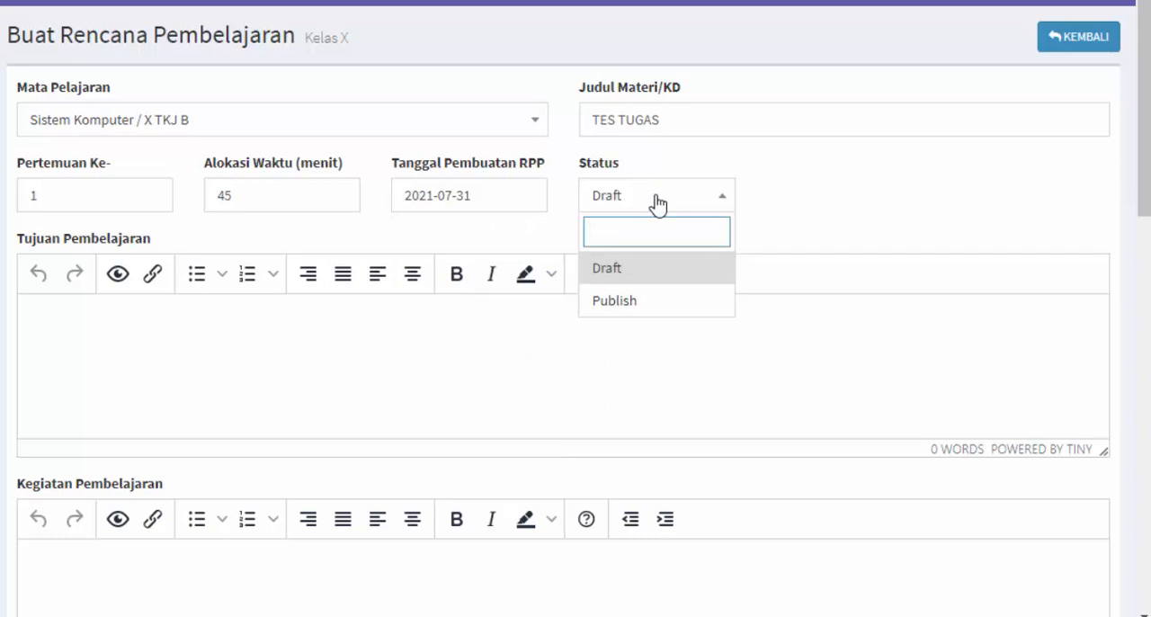
{"action": "left_click", "coordinate": [642, 300]}
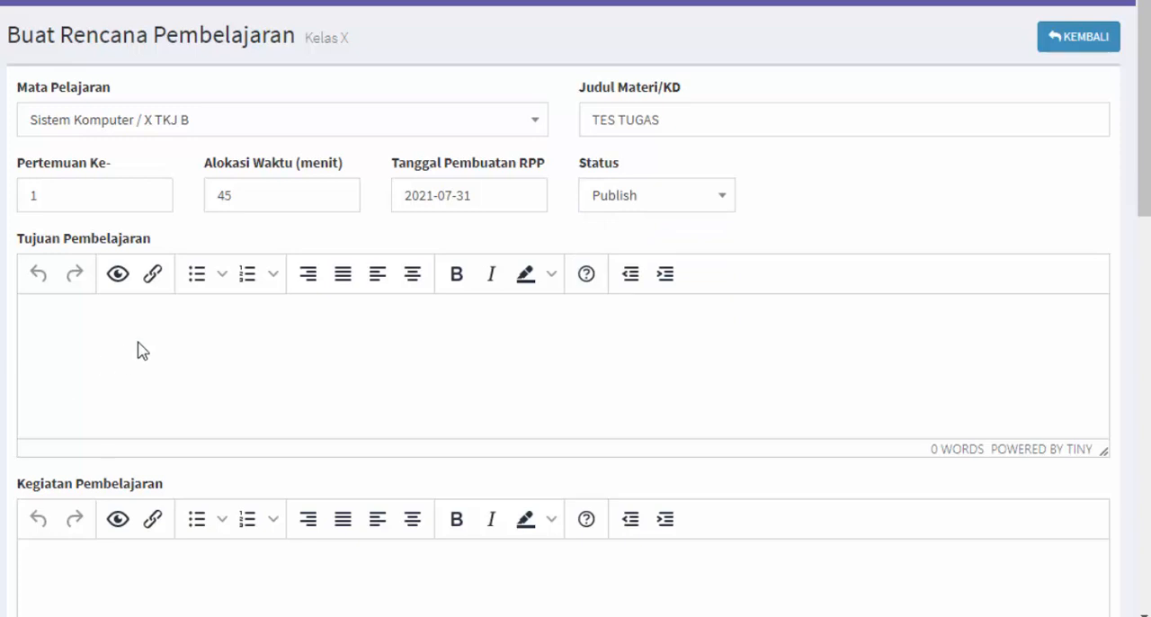
{"action": "left_click", "coordinate": [654, 195]}
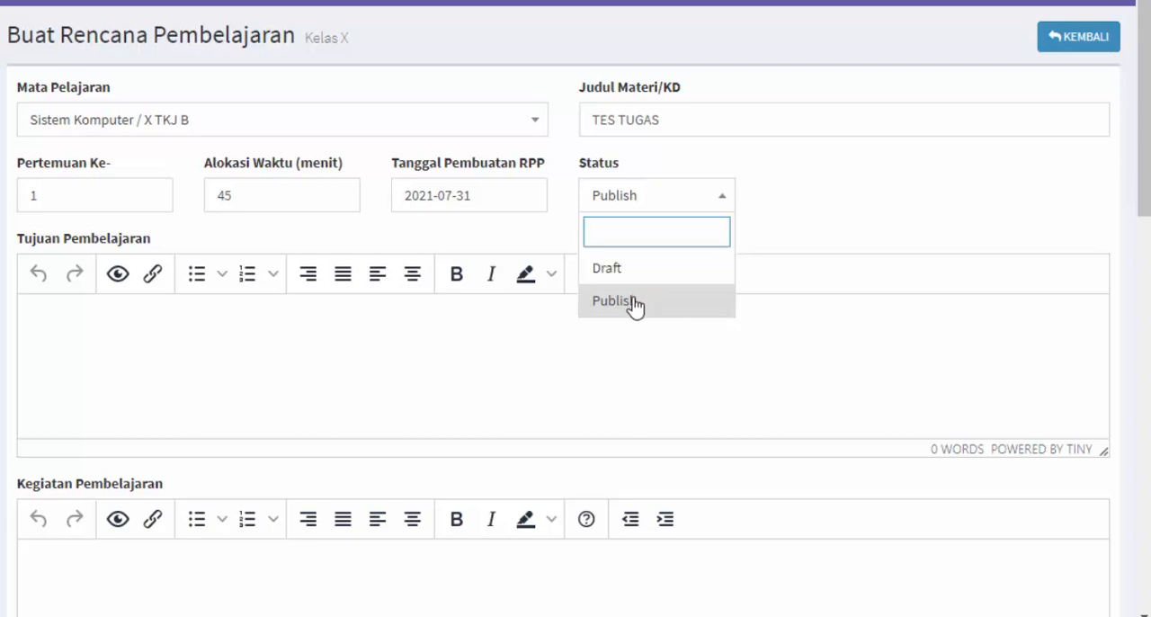
{"action": "left_click", "coordinate": [210, 372]}
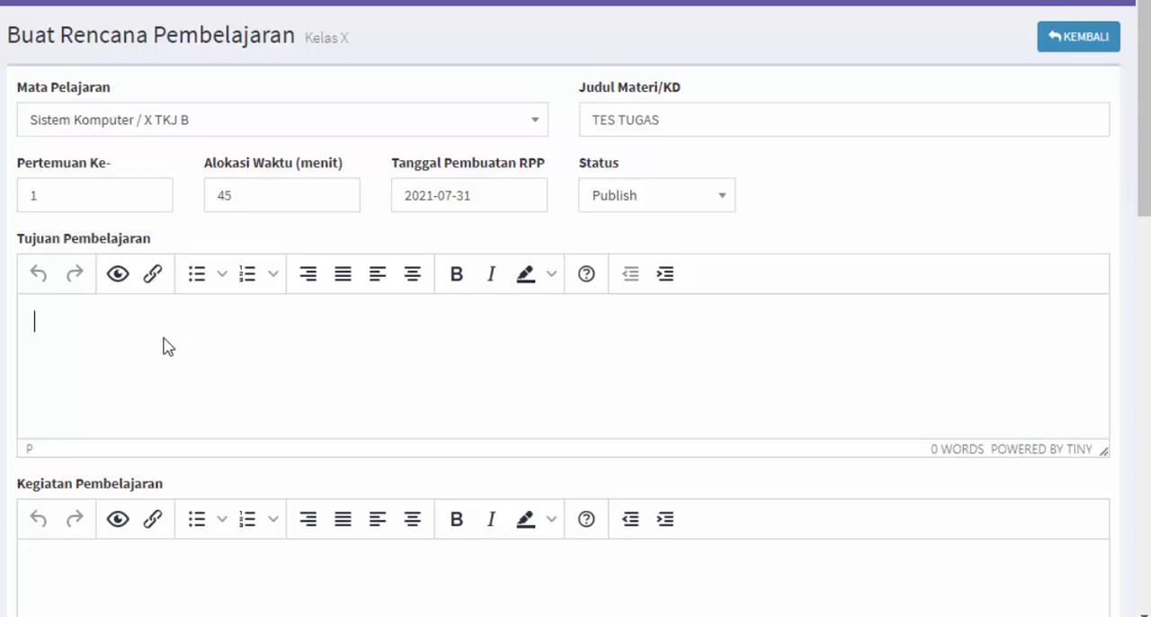
Extend the material title (Judul Materi/KD) to TES TUGAS part 1
{"action": "left_click", "coordinate": [699, 128]}
{"action": "type", "text": "part"}
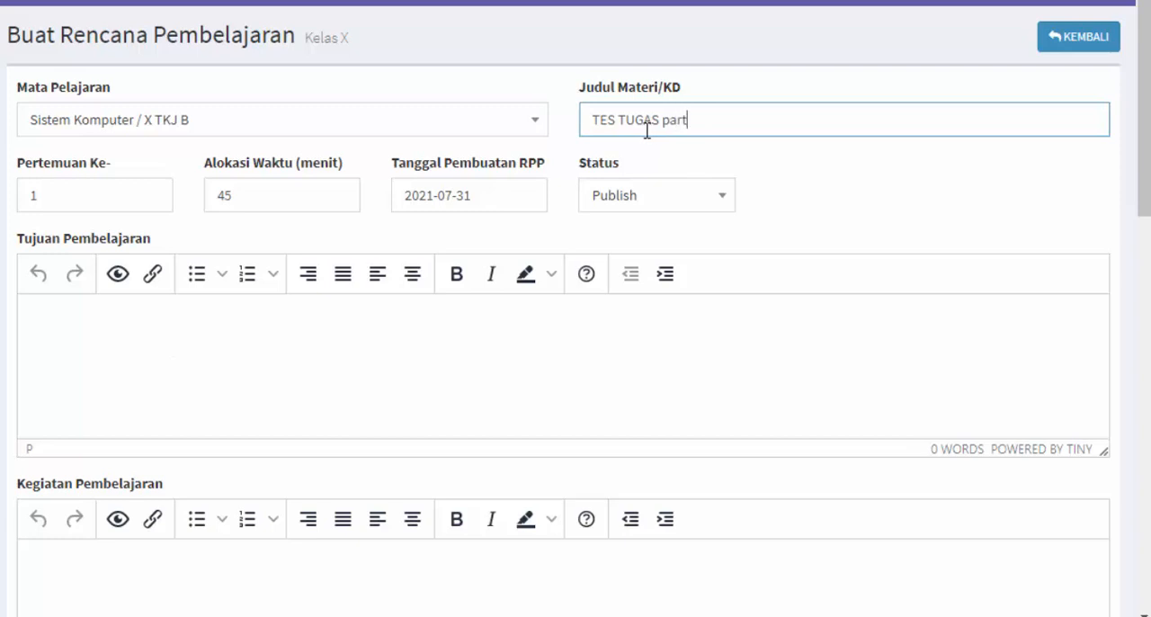
{"action": "type", "text": " 1"}
Begin the Tujuan Pembelajaran text with "Setelah melaksanakan pembelajaran daring peserta didik"
{"action": "left_click", "coordinate": [341, 312]}
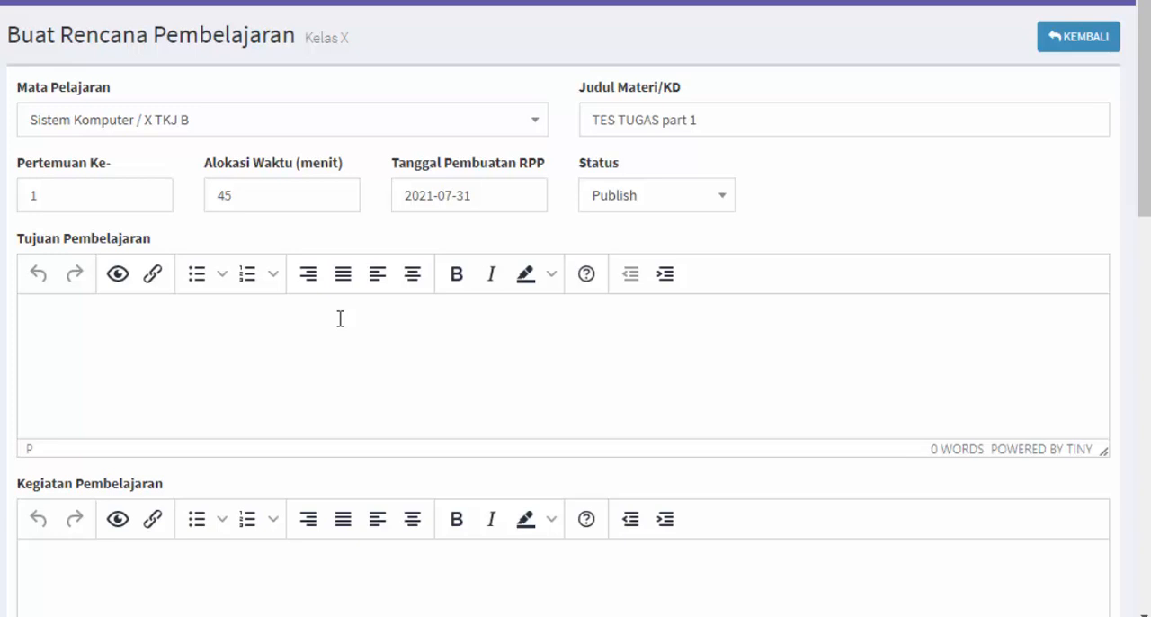
{"action": "type", "text": "Setelah "}
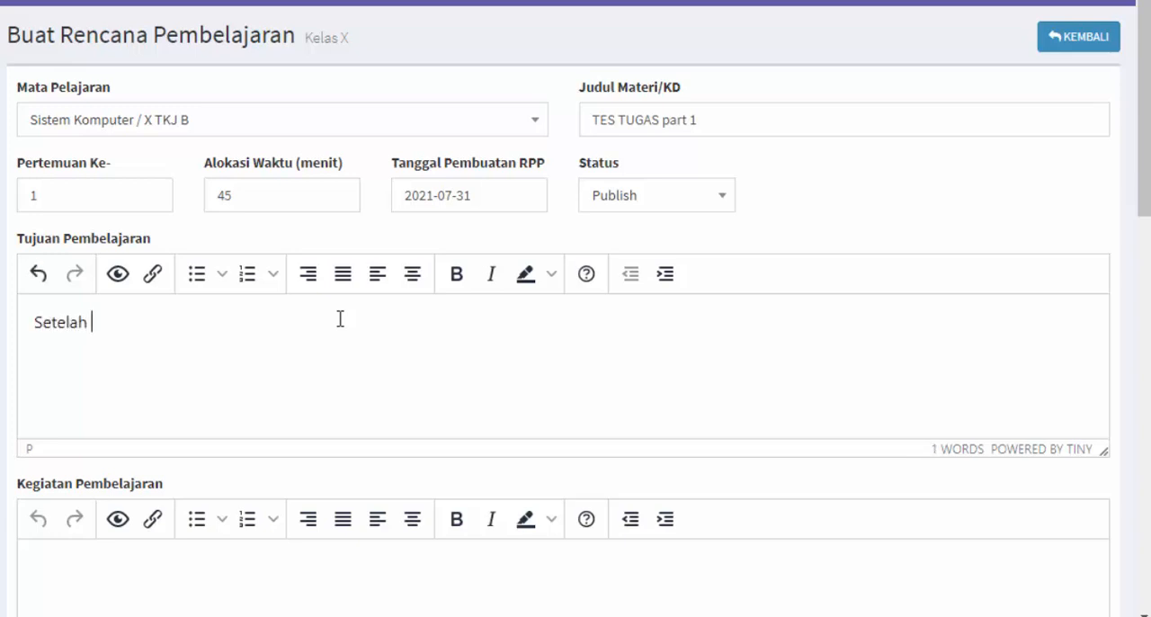
{"action": "type", "text": "melaksanaka"}
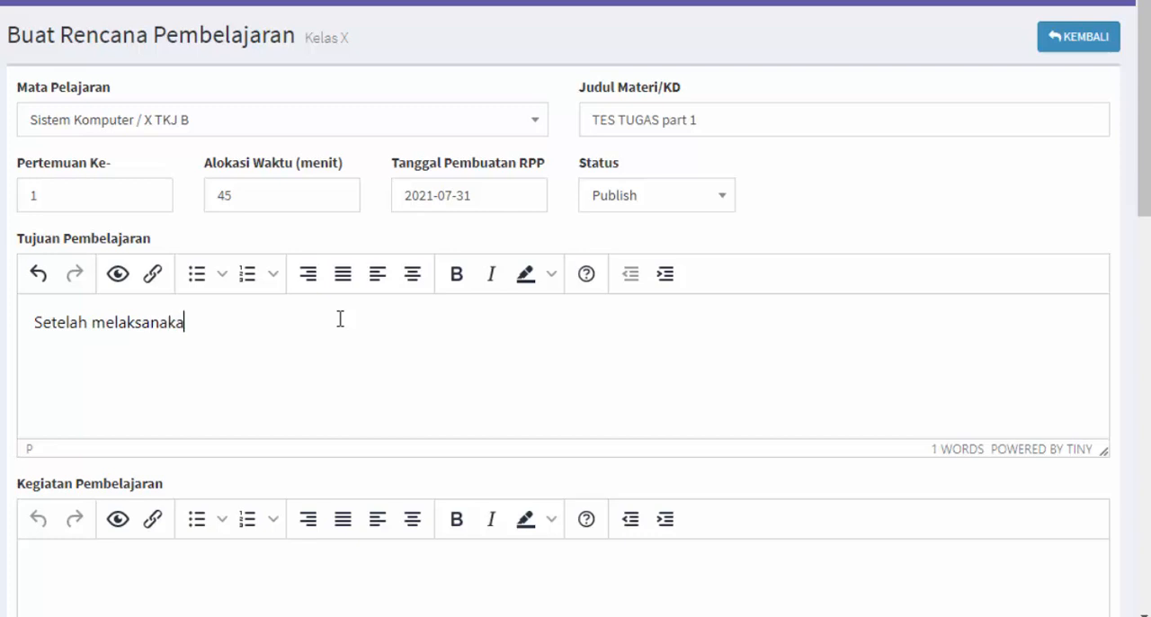
{"action": "type", "text": "n pembelajaran "}
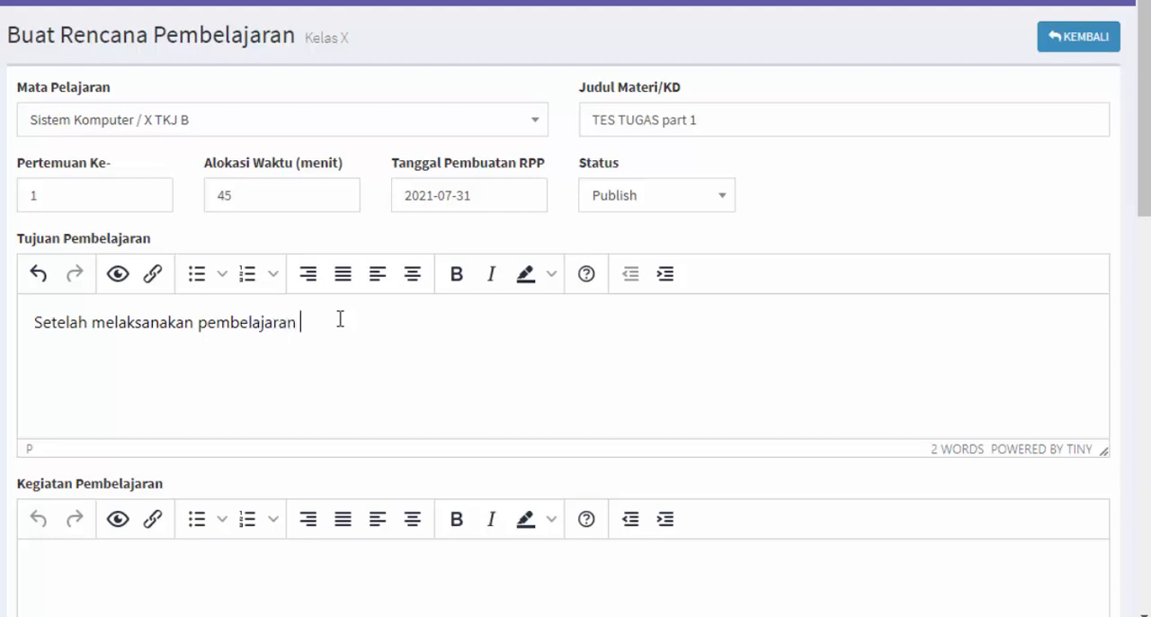
{"action": "type", "text": "daring peserta didik"}
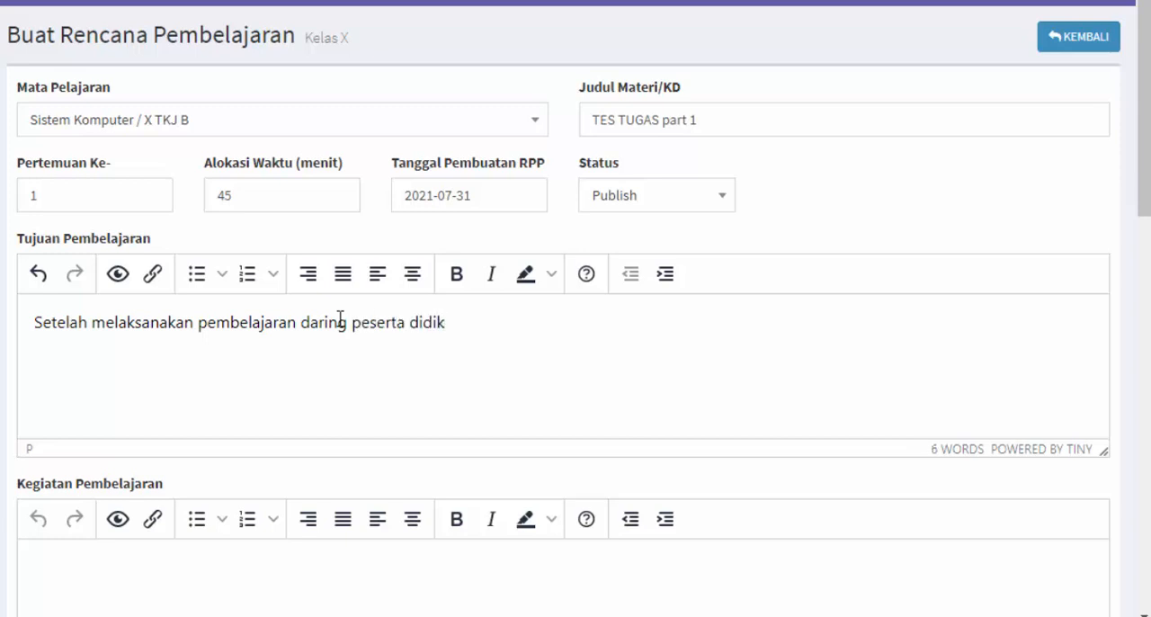
{"action": "type", "text": " diharapkan mam"}
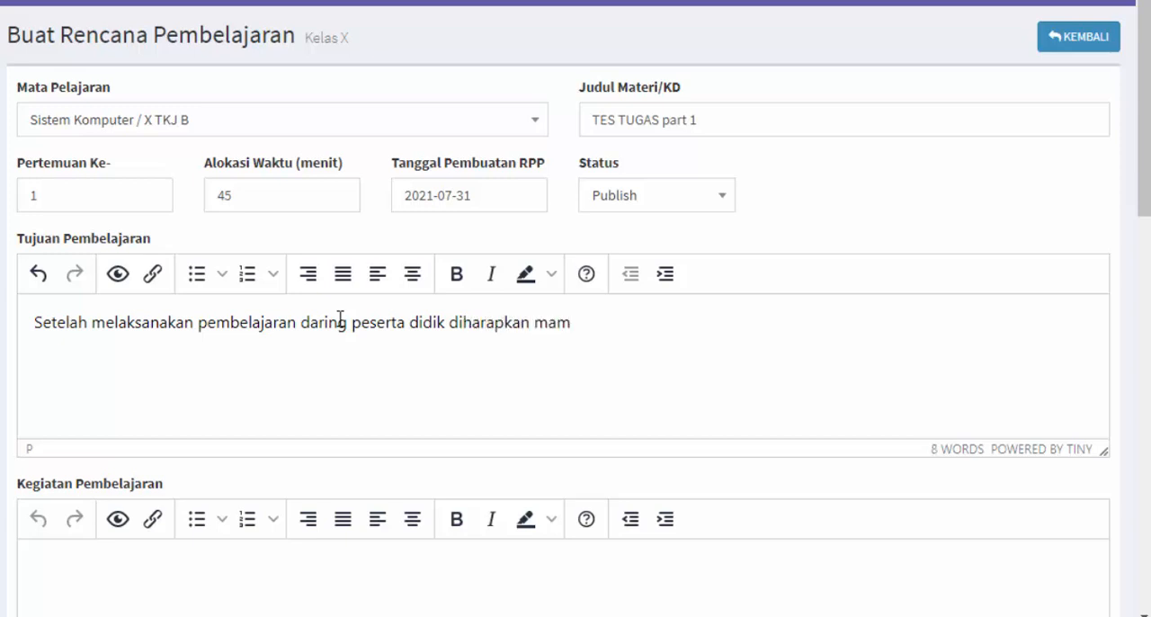
Complete the Tujuan Pembelajaran sentence with "diharapkan mampu memahami sistem bilangan diner dengan baik dan benar."
{"action": "type", "text": "pu memahami "}
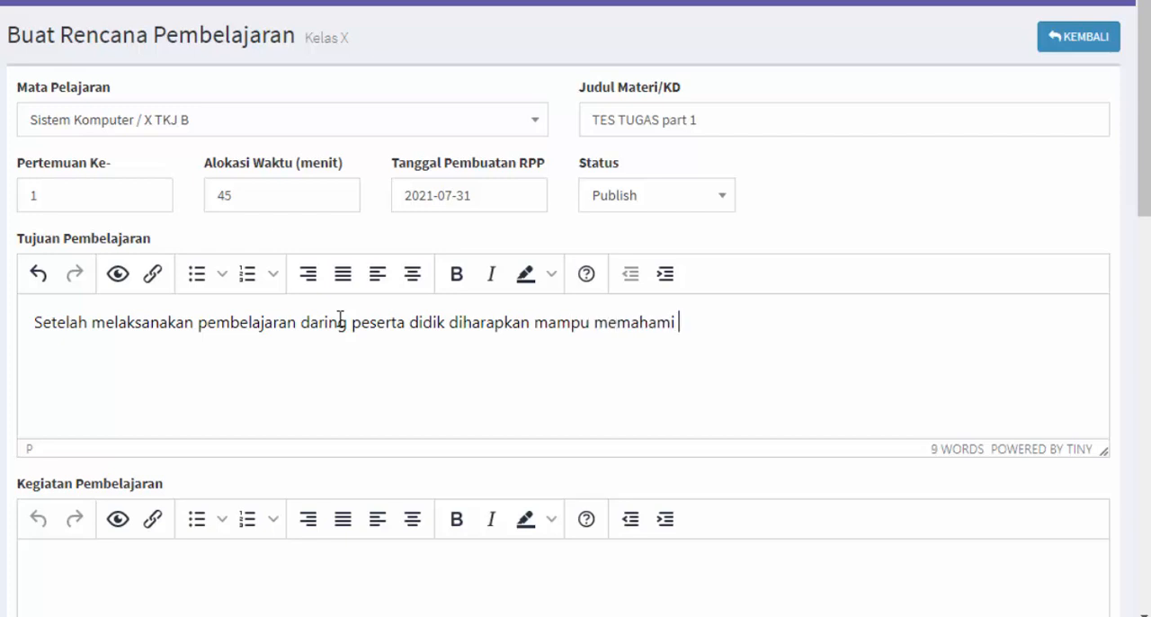
{"action": "type", "text": "sius"}
{"action": "key", "text": "BackSpace"}
{"action": "key", "text": "BackSpace"}
{"action": "type", "text": "stem bilangan"}
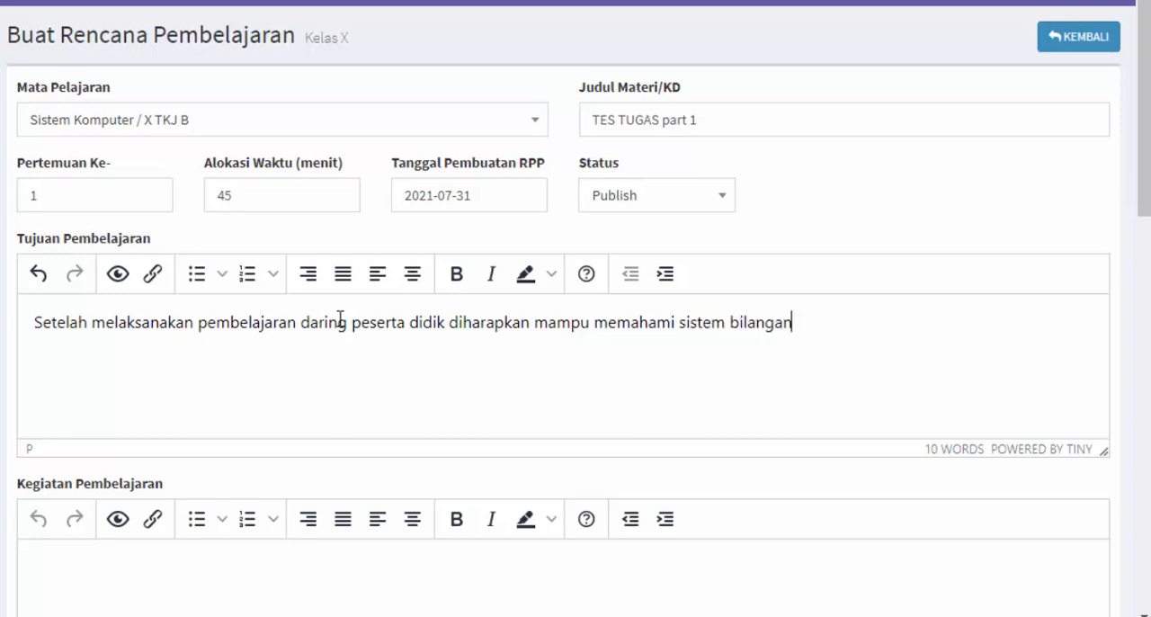
{"action": "type", "text": " diner dengan baik dan"}
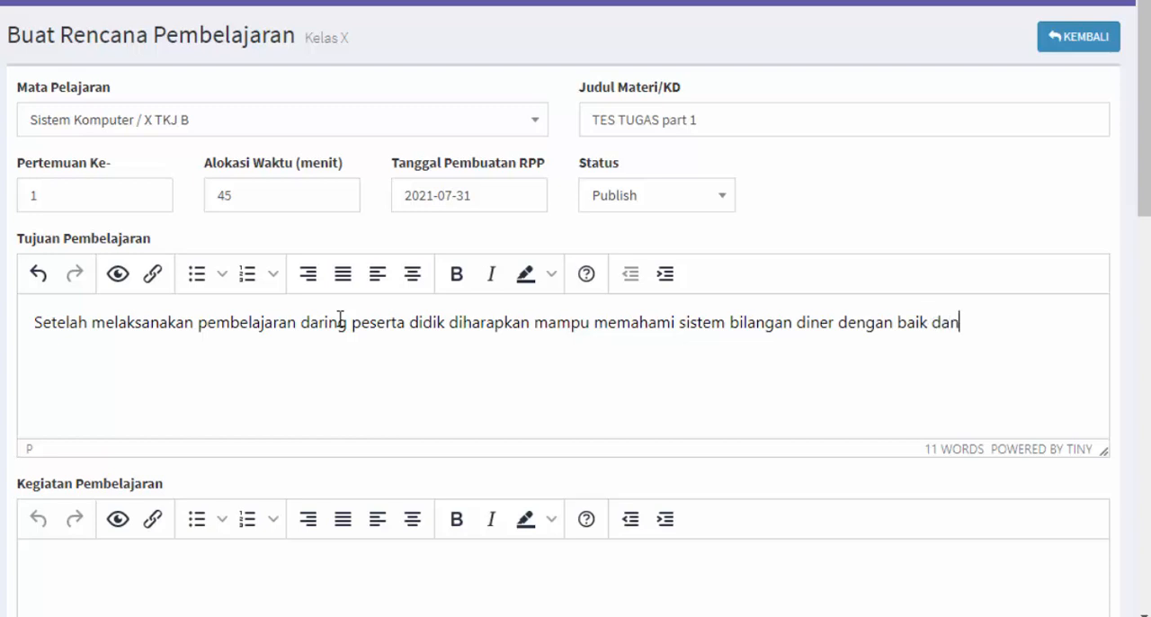
{"action": "type", "text": " benar."}
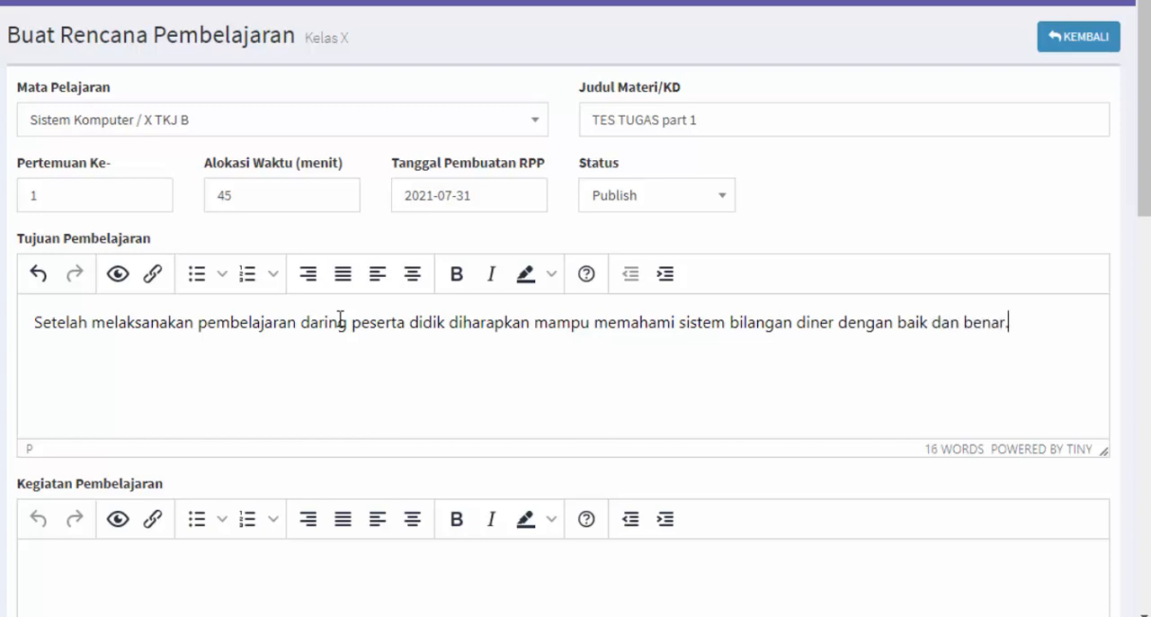
Review the phrases of the Tujuan Pembelajaran sentence by highlighting its activity, learners, expected ability and degree of achievement
{"action": "double_click", "coordinate": [91, 322]}
{"action": "left_click_drag", "start_coordinate": [207, 322], "coordinate": [328, 326]}
{"action": "left_click", "coordinate": [440, 326]}
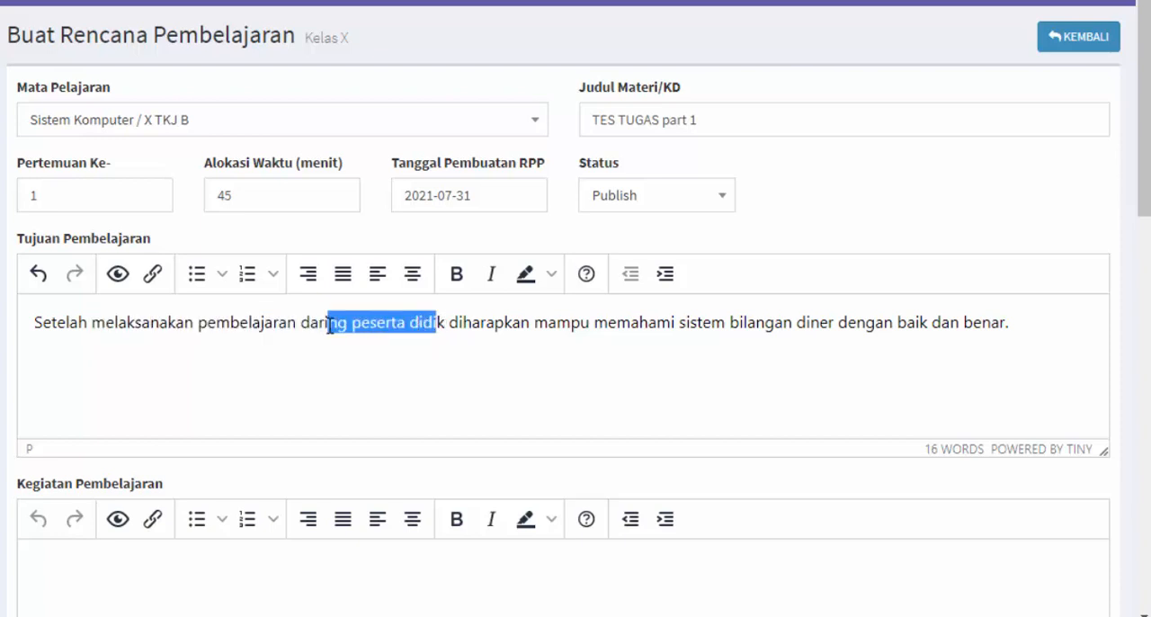
{"action": "left_click_drag", "start_coordinate": [840, 326], "coordinate": [1011, 326]}
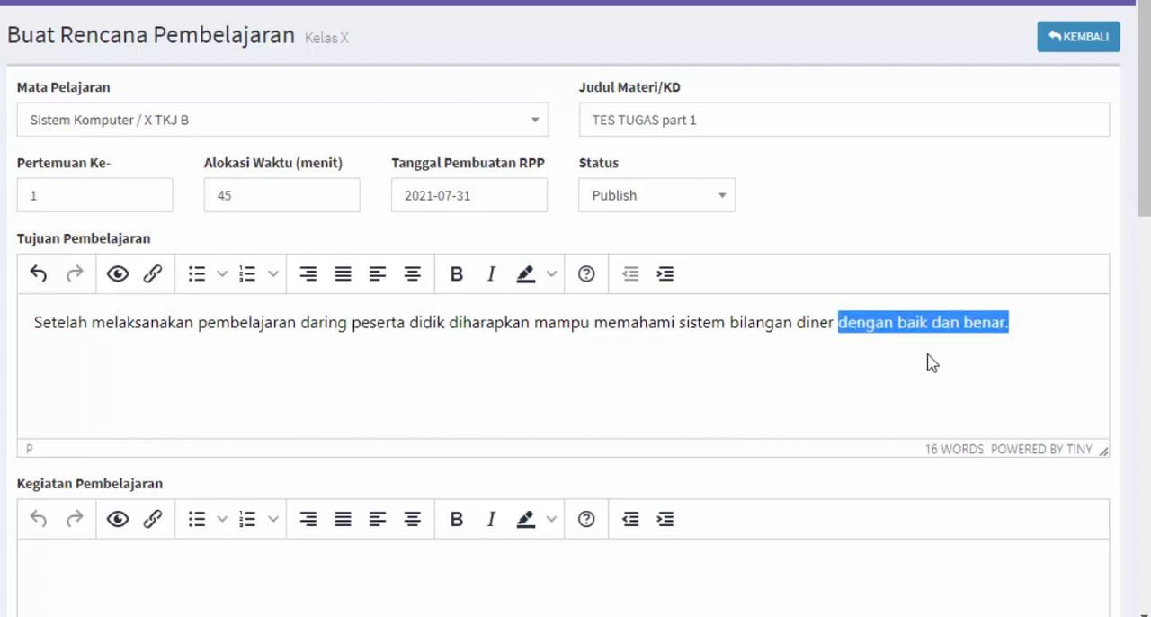
{"action": "left_click", "coordinate": [498, 352]}
{"action": "left_click_drag", "start_coordinate": [417, 324], "coordinate": [906, 322]}
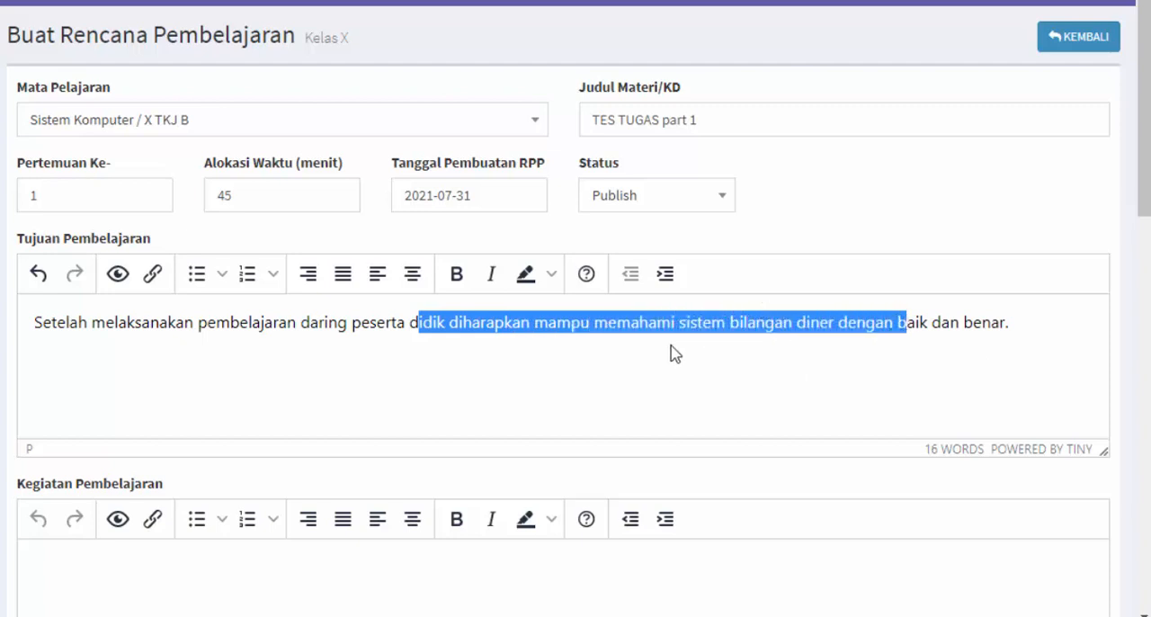
{"action": "left_click", "coordinate": [275, 344]}
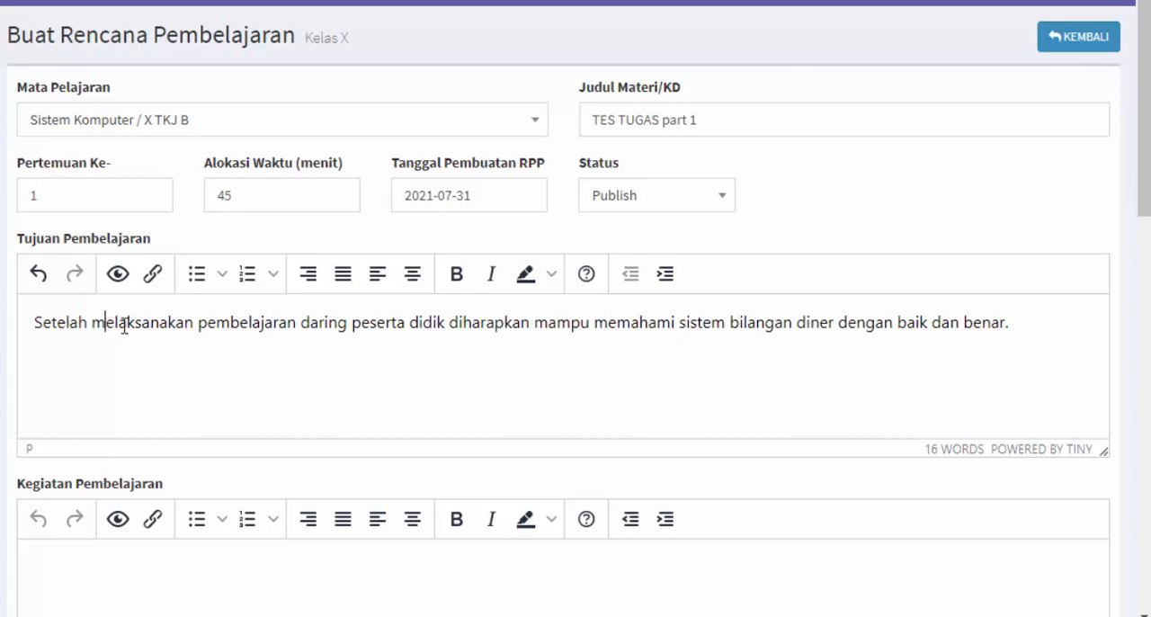
{"action": "left_click_drag", "start_coordinate": [105, 326], "coordinate": [317, 327]}
{"action": "left_click", "coordinate": [347, 355]}
{"action": "left_click_drag", "start_coordinate": [187, 321], "coordinate": [351, 324]}
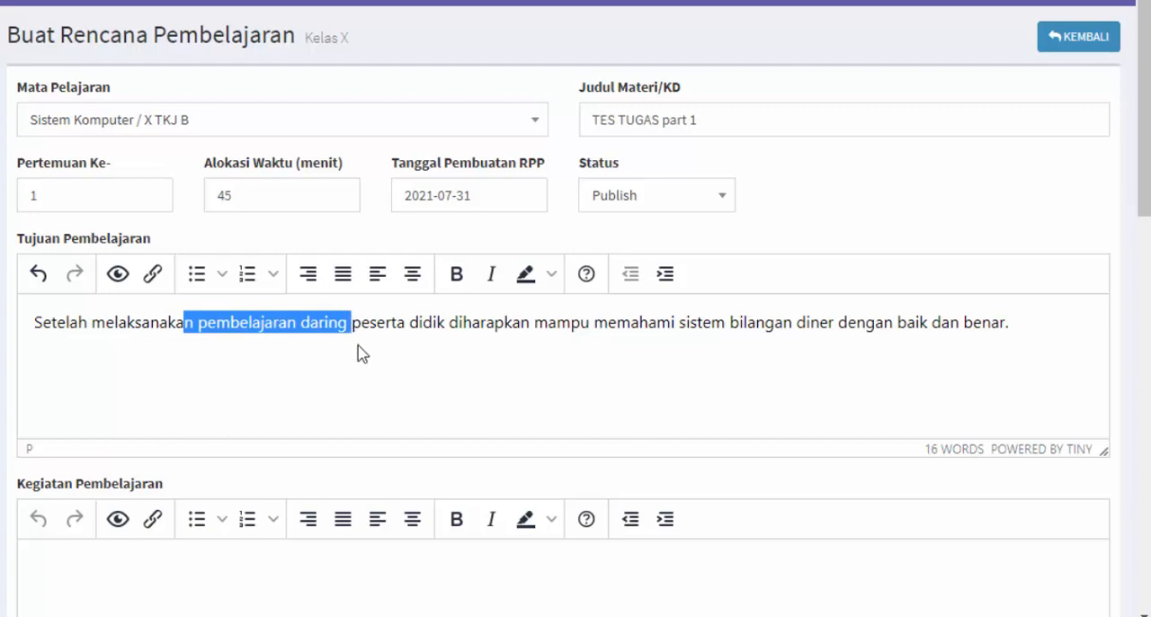
{"action": "left_click", "coordinate": [359, 353]}
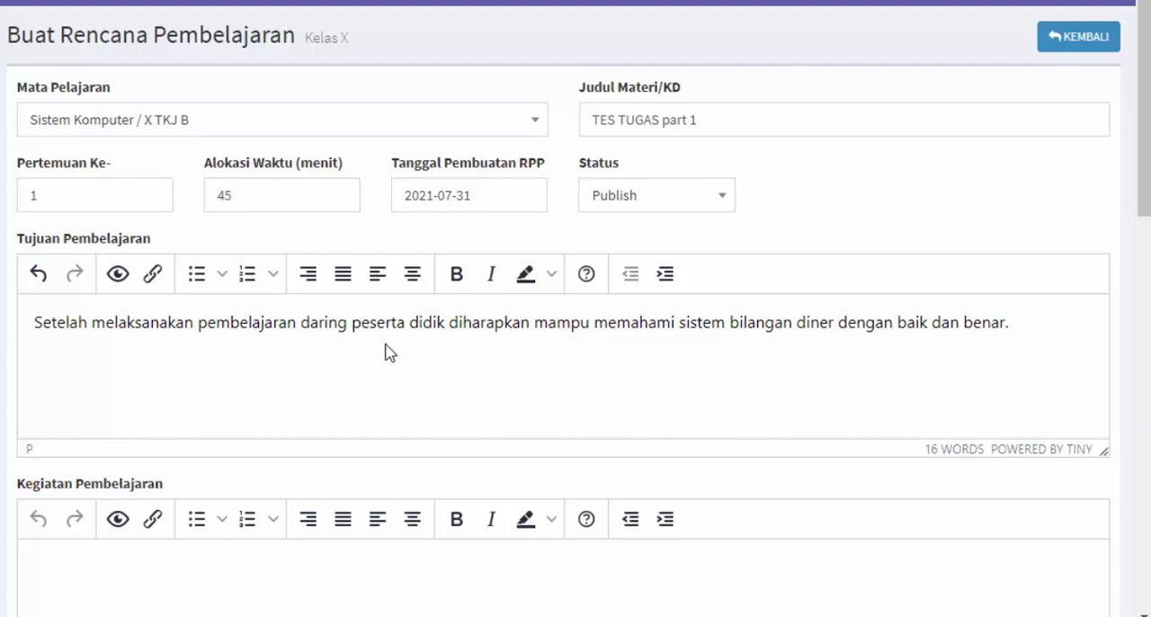
Correct the word "diner" to "biner" in the Tujuan Pembelajaran sentence
{"action": "left_click", "coordinate": [809, 326]}
{"action": "key", "text": "BackSpace"}
{"action": "type", "text": "b"}
{"action": "scroll", "coordinate": [216, 378], "scroll_direction": "down", "scroll_amount": 1}
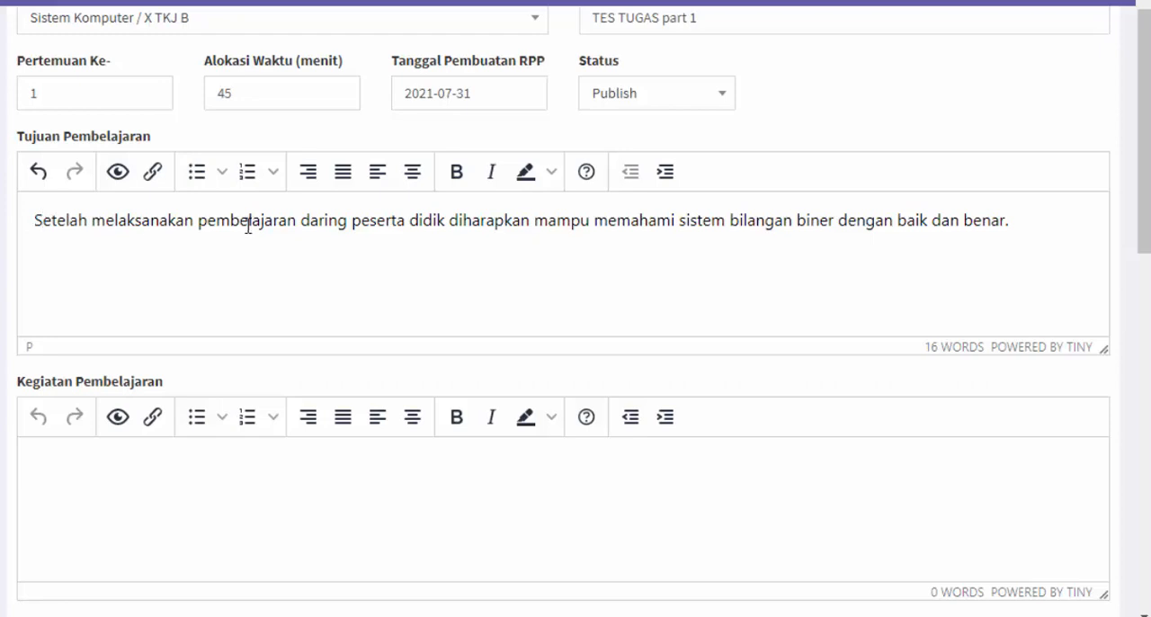
{"action": "left_click", "coordinate": [1004, 226]}
{"action": "left_click", "coordinate": [1013, 225]}
{"action": "key", "text": "Return"}
{"action": "type", "text": "audi"}
{"action": "key", "text": "BackSpace"}
{"action": "key", "text": "BackSpace"}
{"action": "key", "text": "BackSpace"}
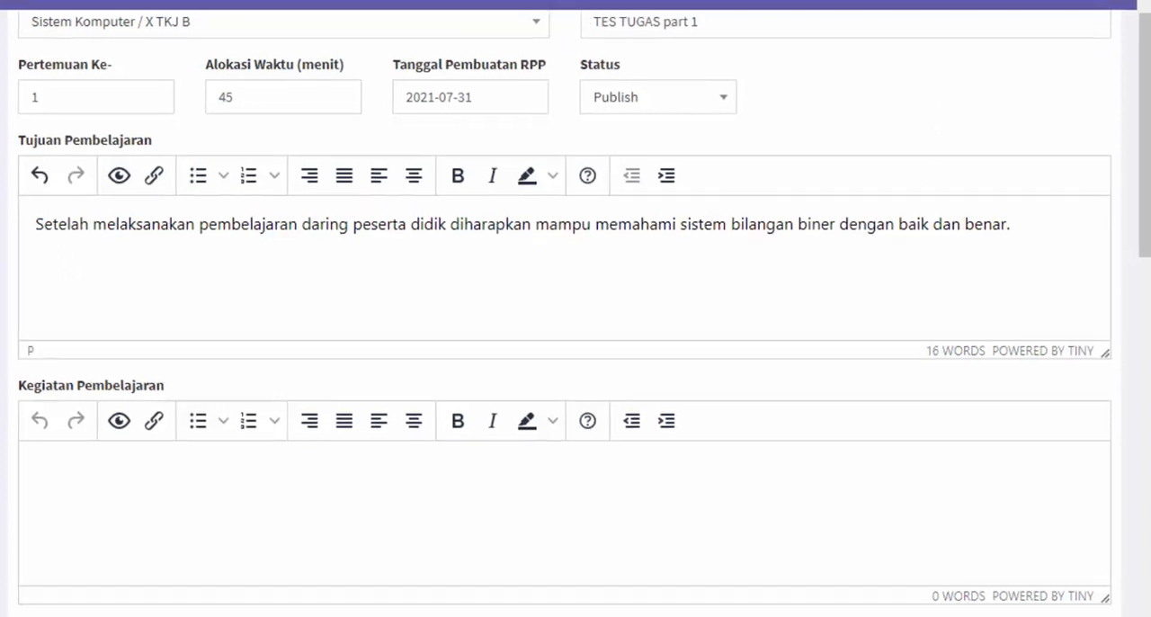
Search Google for ABCD RPP in a new browser tab and open the article ARTI ABCD PADA TUJUAN PEMBELAJARAN DI DALAM RPP
{"action": "left_click", "coordinate": [557, 17]}
{"action": "type", "text": "abCD RPP"}
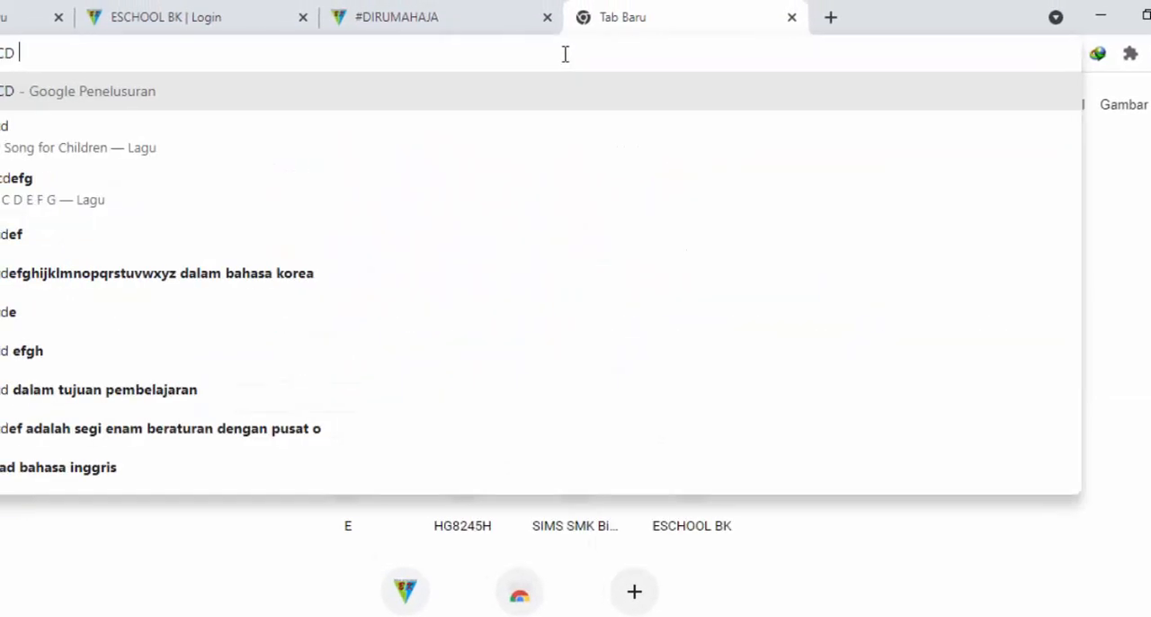
{"action": "key", "text": "Return"}
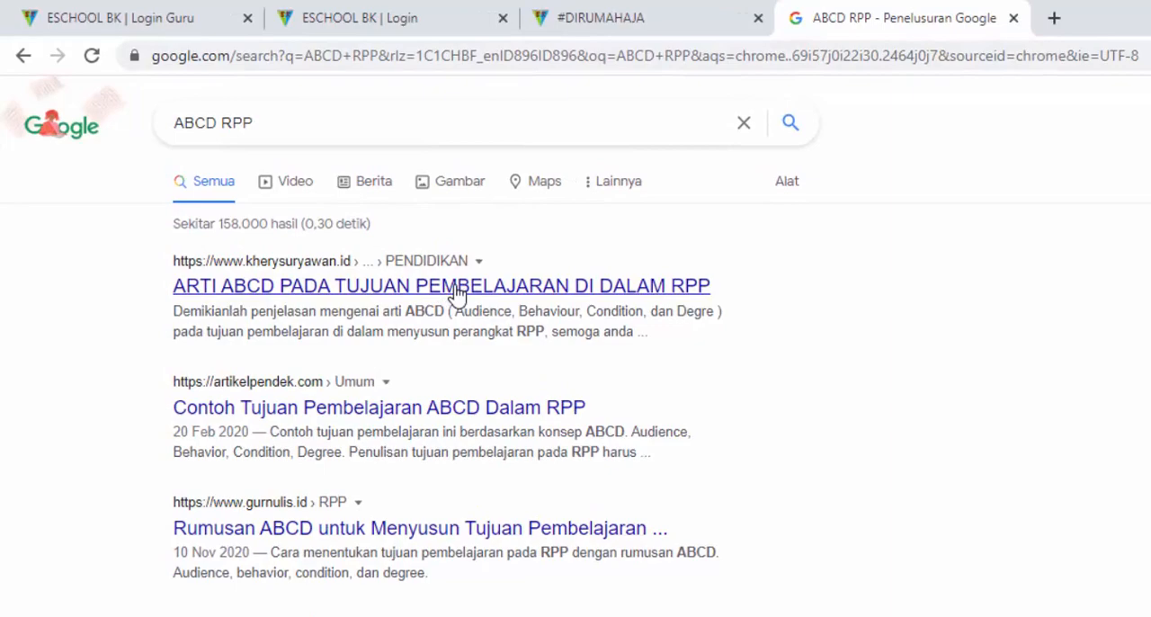
{"action": "left_click", "coordinate": [458, 286]}
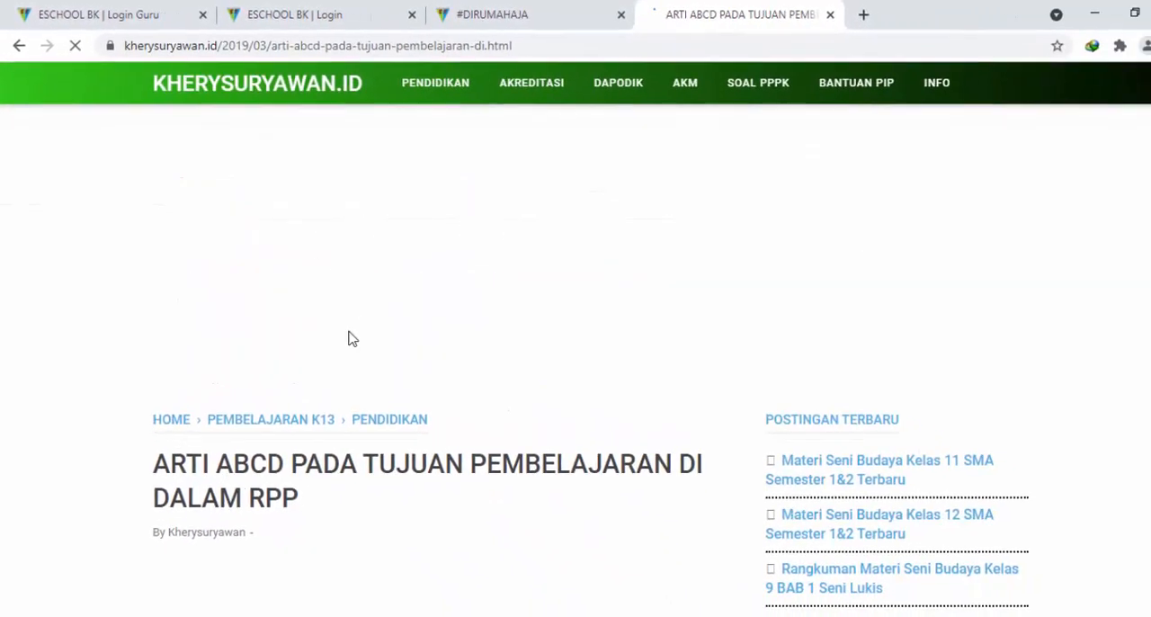
Examine the article's explanations of Audience, Behaviour, Condition and Degree, and return to the E-School lesson plan form
{"action": "scroll", "coordinate": [352, 338], "scroll_direction": "down", "scroll_amount": 10}
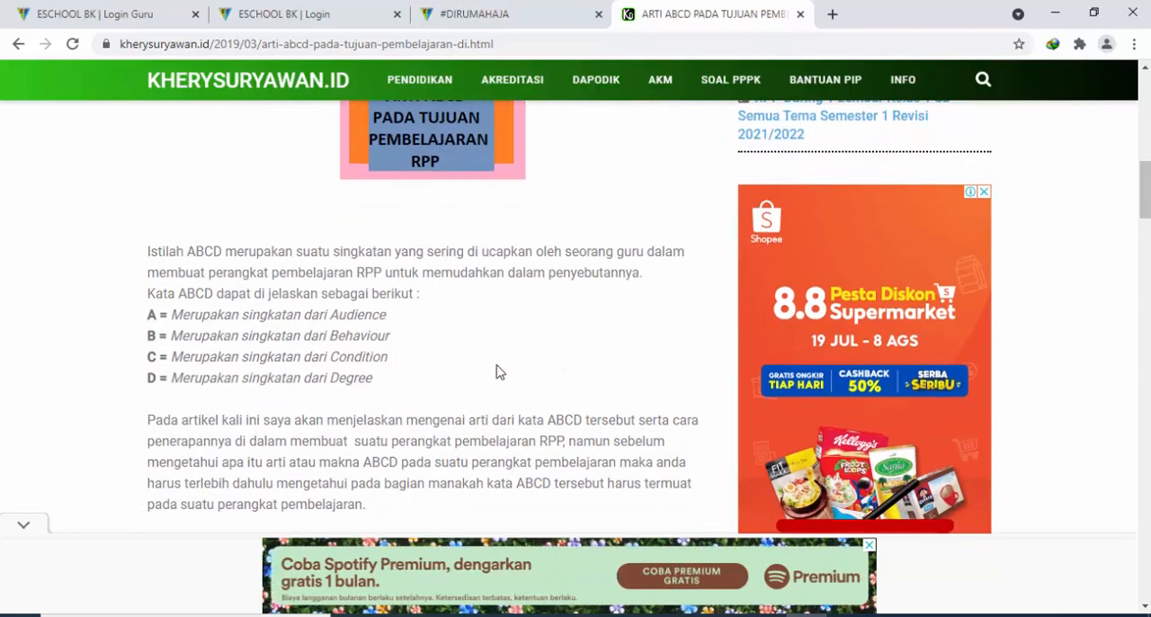
{"action": "scroll", "coordinate": [495, 368], "scroll_direction": "down", "scroll_amount": 10}
{"action": "scroll", "coordinate": [483, 334], "scroll_direction": "down", "scroll_amount": 2}
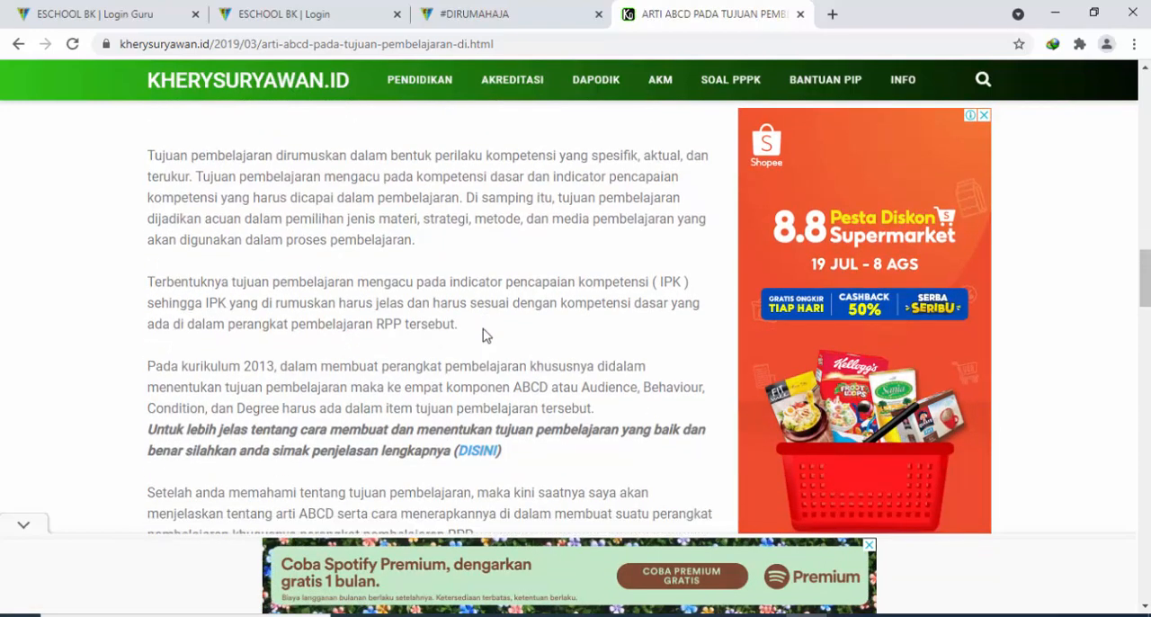
{"action": "scroll", "coordinate": [486, 321], "scroll_direction": "up", "scroll_amount": 3}
{"action": "scroll", "coordinate": [488, 318], "scroll_direction": "down", "scroll_amount": 4}
{"action": "scroll", "coordinate": [477, 335], "scroll_direction": "down", "scroll_amount": 6}
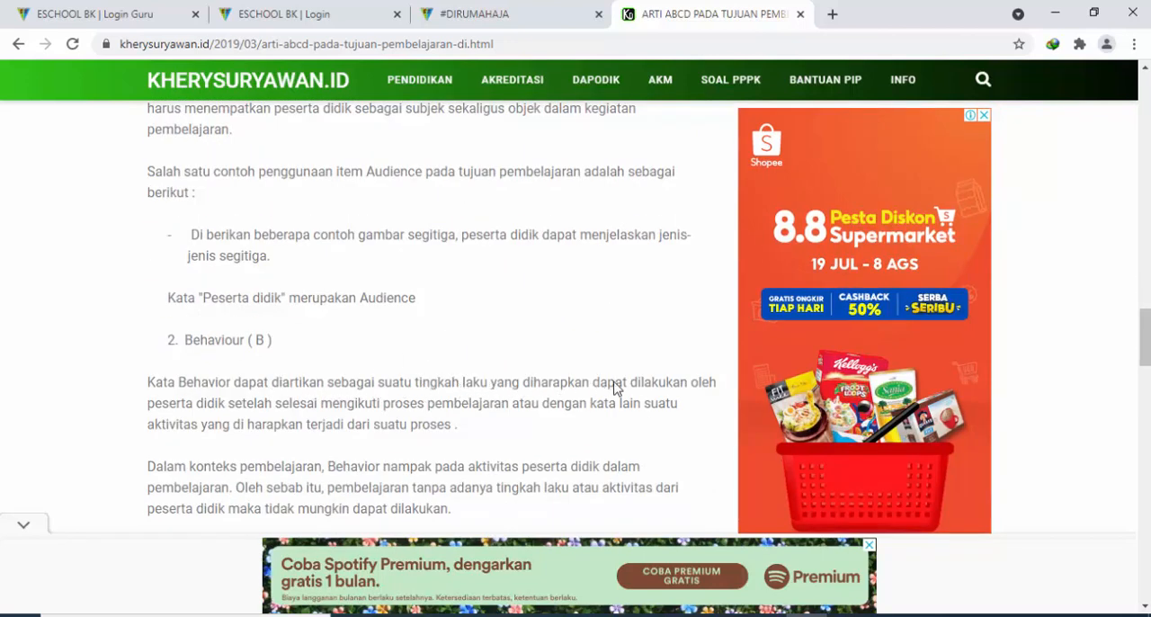
{"action": "scroll", "coordinate": [670, 391], "scroll_direction": "down", "scroll_amount": 3}
{"action": "scroll", "coordinate": [330, 268], "scroll_direction": "up", "scroll_amount": 1}
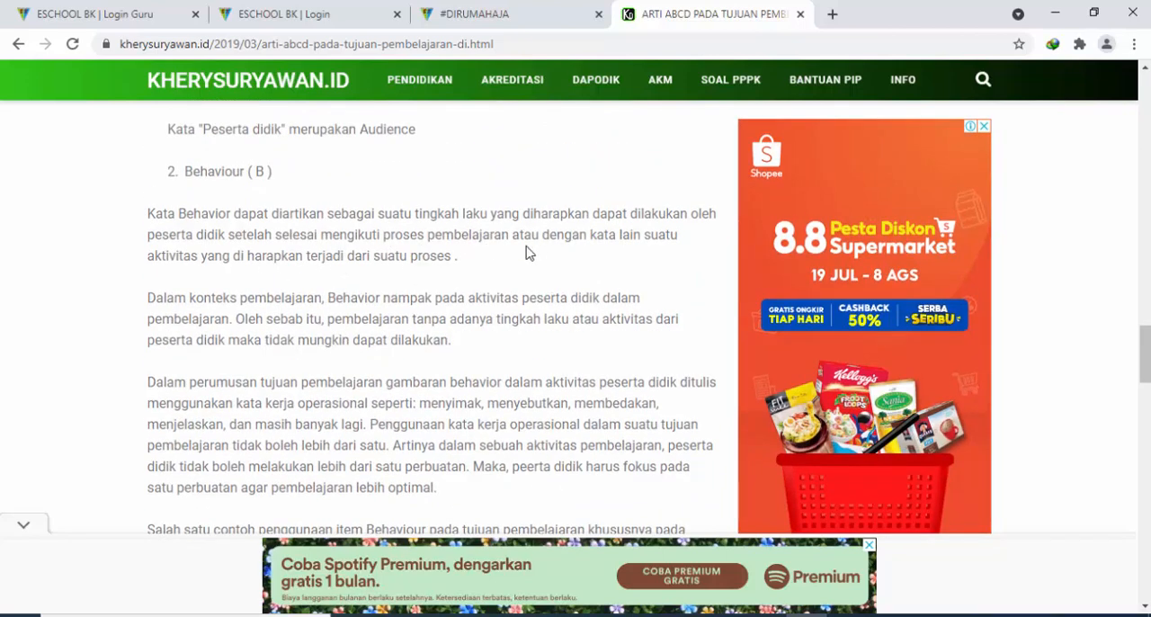
{"action": "scroll", "coordinate": [303, 352], "scroll_direction": "down", "scroll_amount": 1}
{"action": "scroll", "coordinate": [303, 353], "scroll_direction": "down", "scroll_amount": 3}
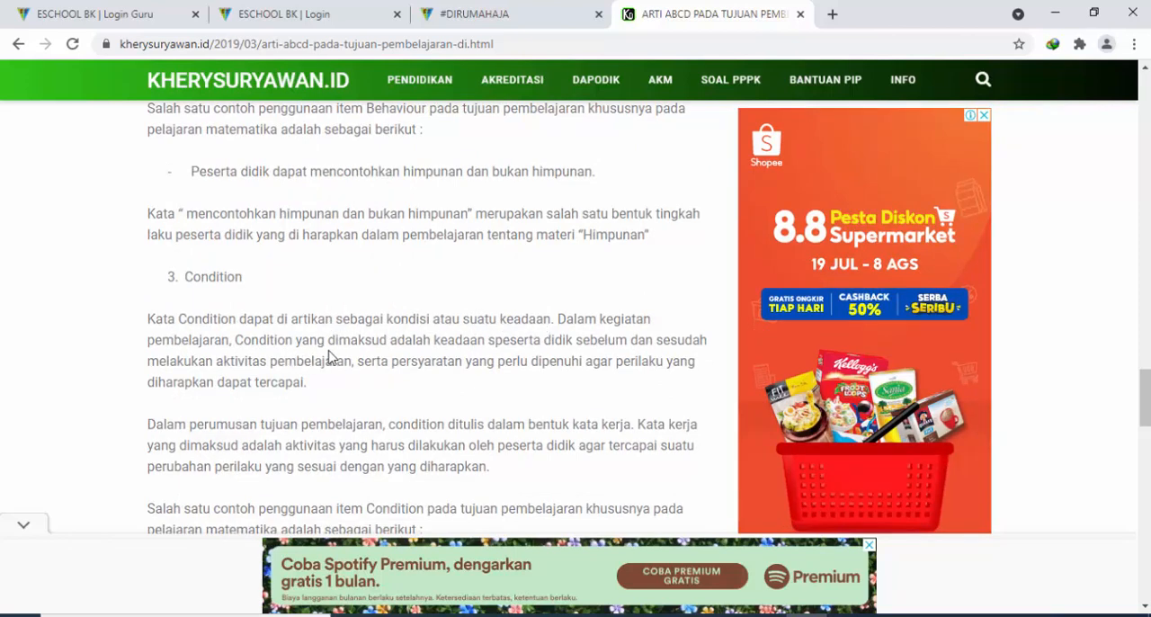
{"action": "scroll", "coordinate": [431, 359], "scroll_direction": "down", "scroll_amount": 2}
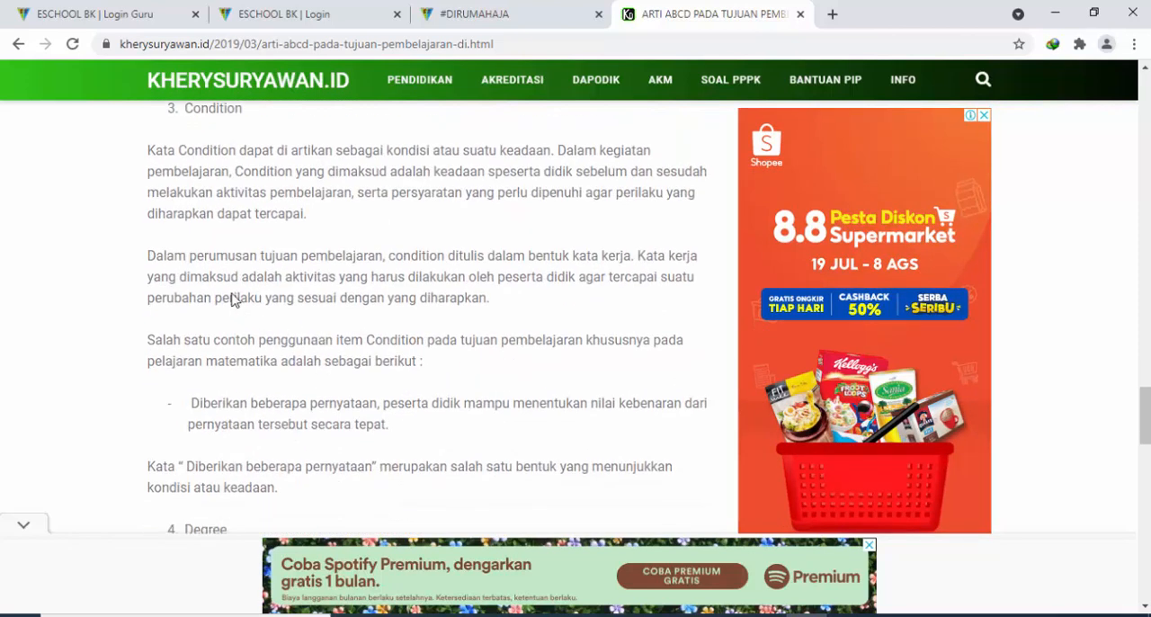
{"action": "scroll", "coordinate": [606, 278], "scroll_direction": "up", "scroll_amount": 5}
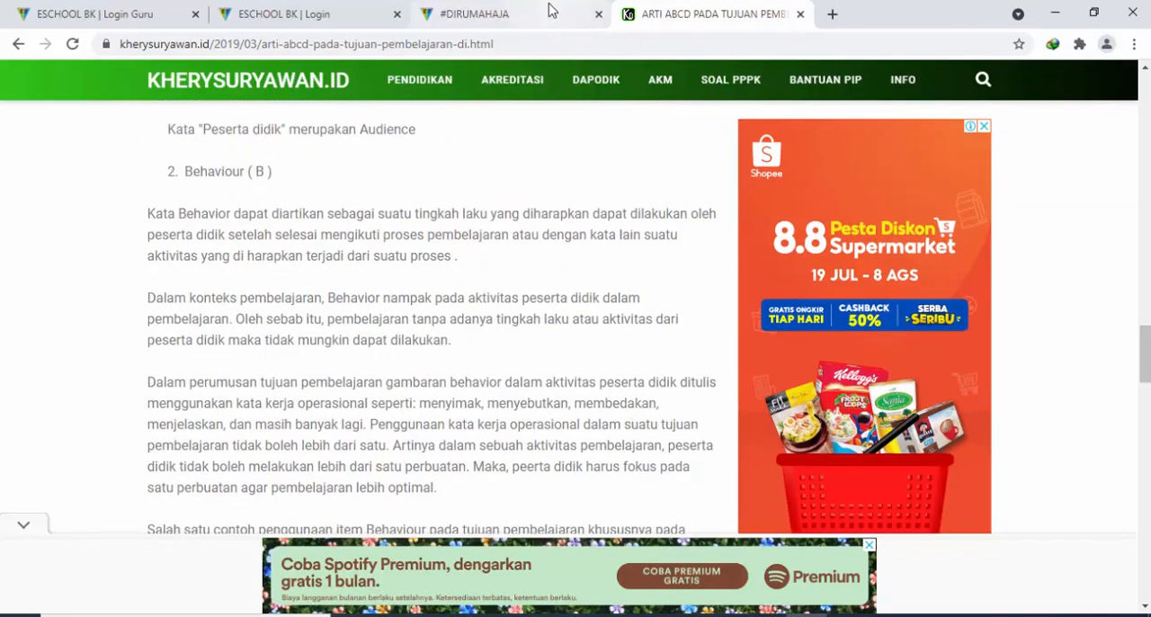
{"action": "left_click", "coordinate": [550, 13]}
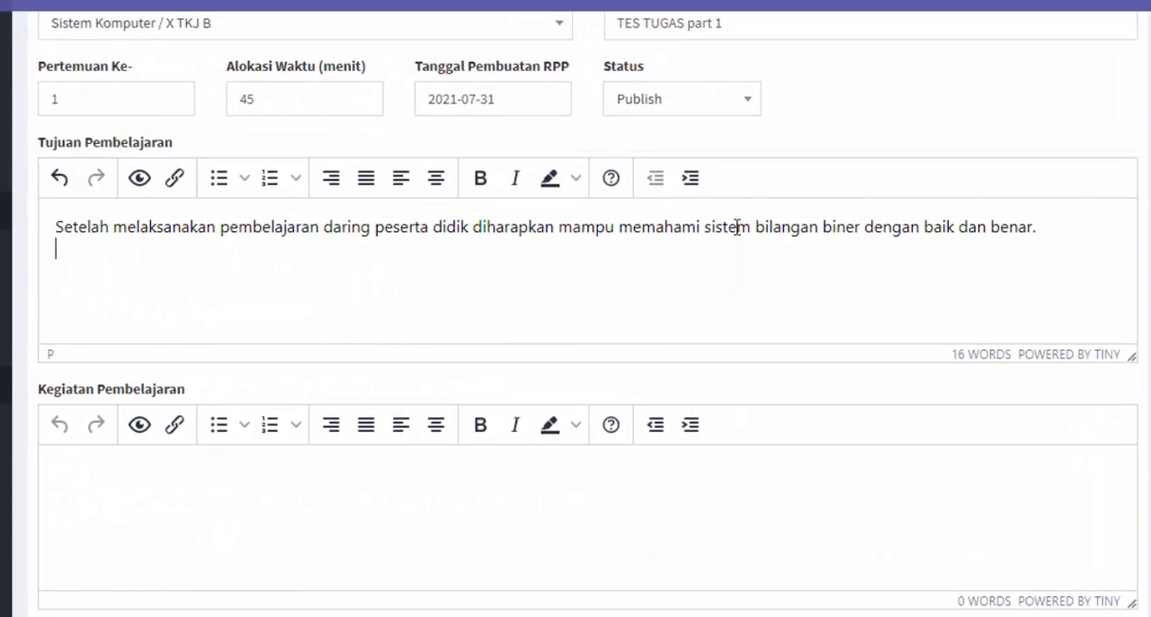
Search Google for model-model pembelajaran in a new browser tab
{"action": "scroll", "coordinate": [486, 370], "scroll_direction": "down", "scroll_amount": 2}
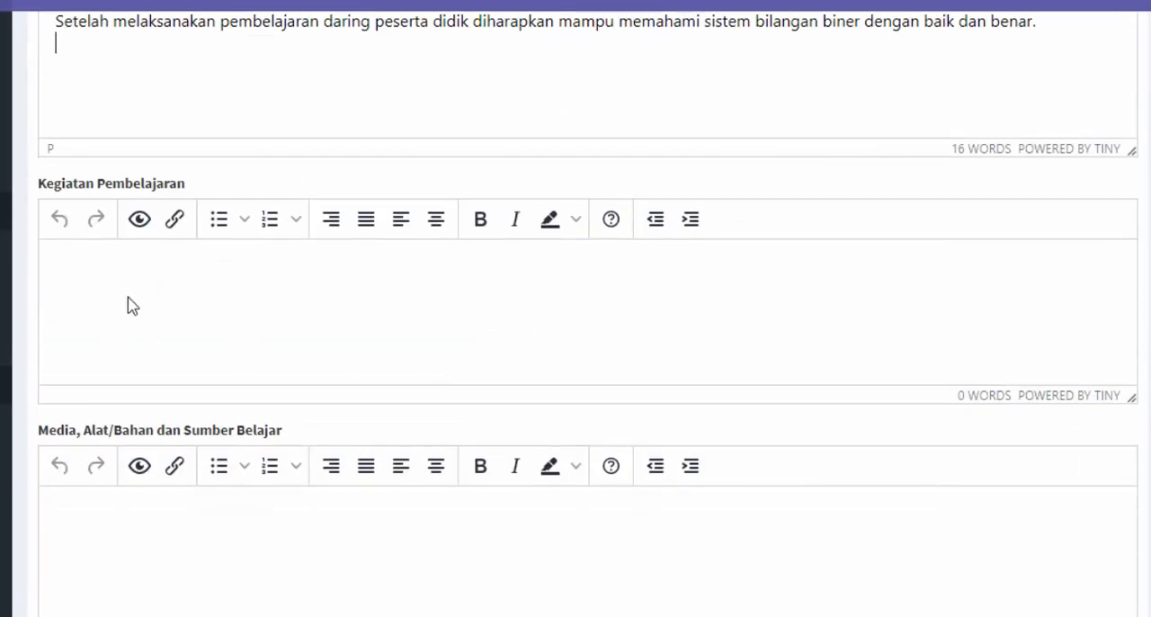
{"action": "left_click", "coordinate": [135, 304]}
{"action": "scroll", "coordinate": [491, 106], "scroll_direction": "up", "scroll_amount": 1}
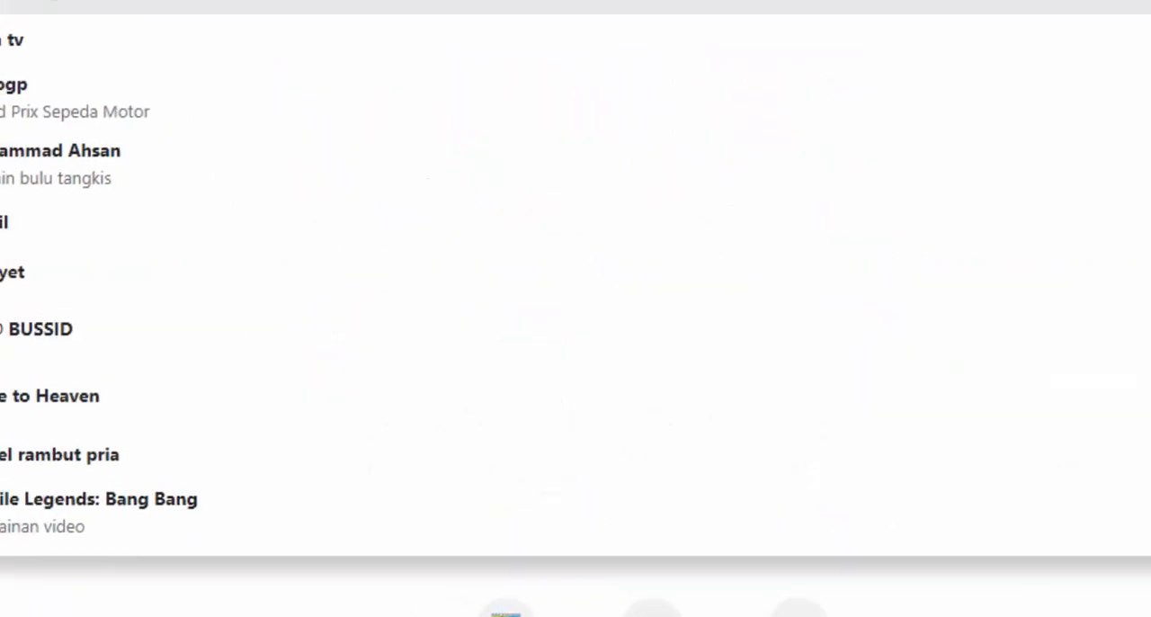
{"action": "type", "text": "odel-model"}
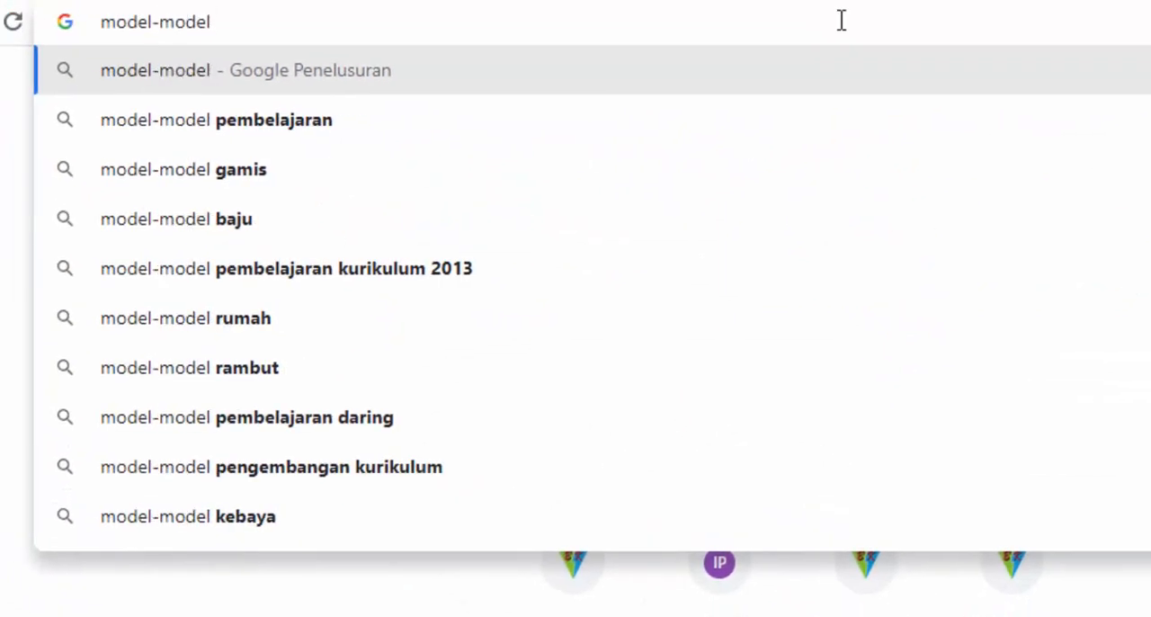
{"action": "left_click", "coordinate": [753, 112]}
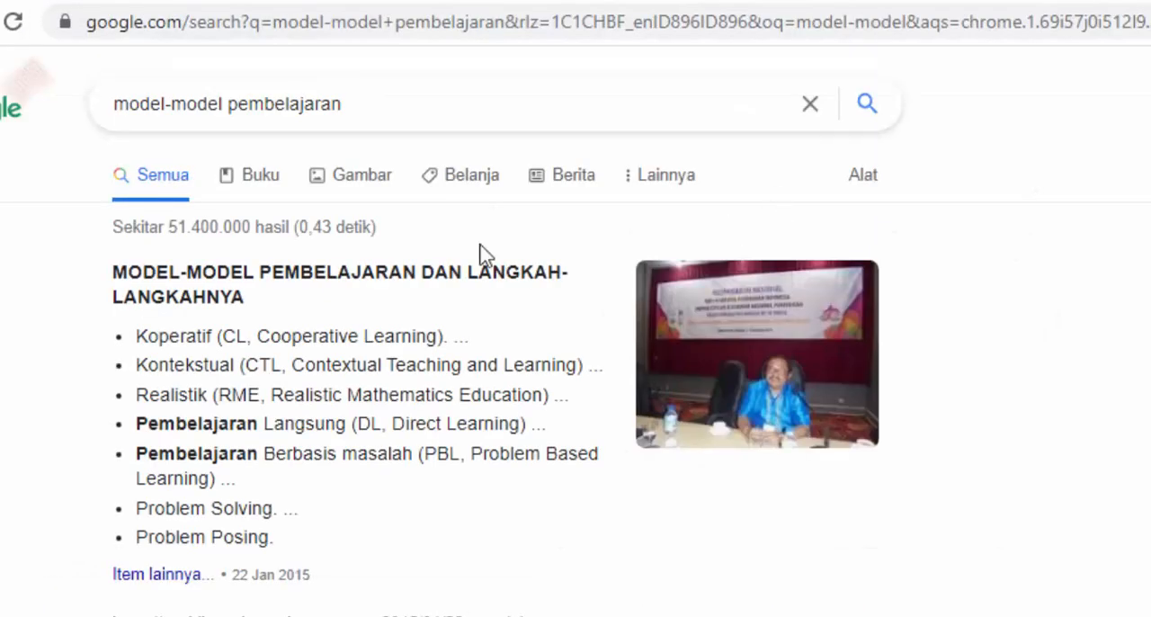
Highlight the phrase model-model pembelajaran in the Google search and return to the E-School lesson plan form
{"action": "left_click", "coordinate": [374, 101]}
{"action": "left_click_drag", "start_coordinate": [374, 101], "coordinate": [141, 106]}
{"action": "left_click", "coordinate": [443, 532]}
{"action": "left_click_drag", "start_coordinate": [398, 105], "coordinate": [108, 108]}
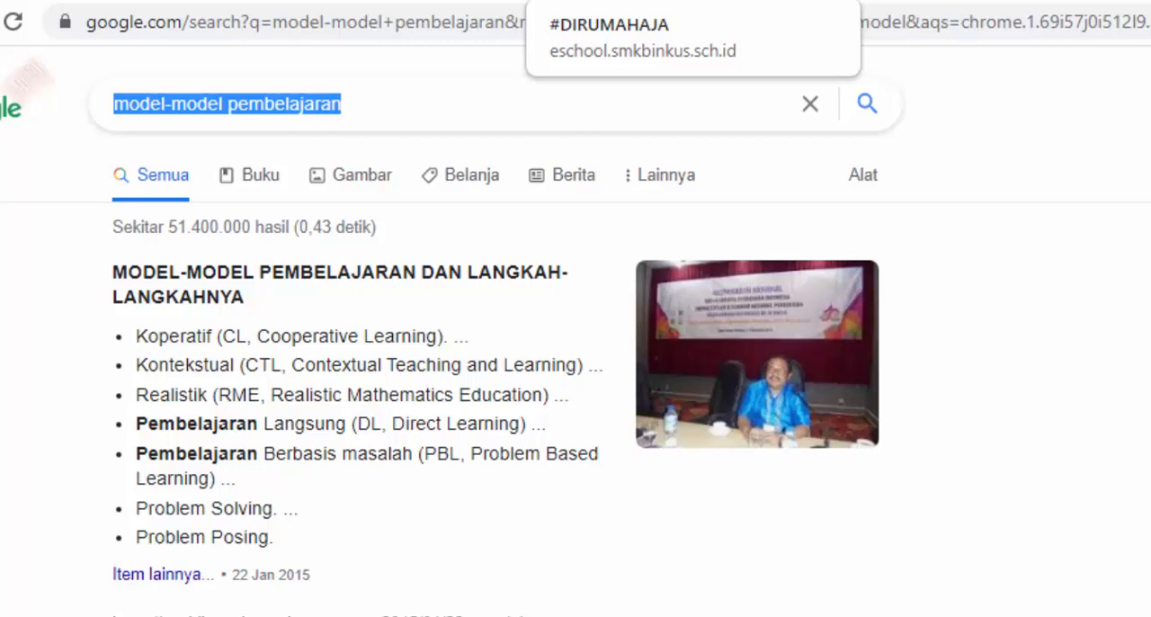
{"action": "left_click", "coordinate": [620, 1]}
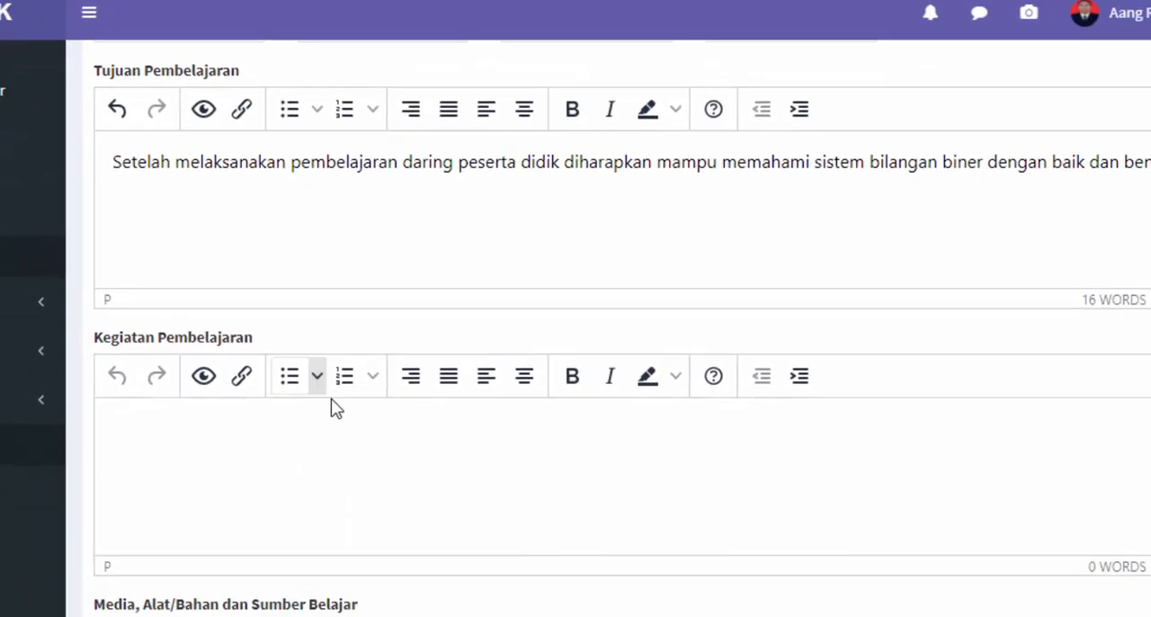
Start a numbered list in Kegiatan Pembelajaran with the first item "Guru mengirim tugas pada Aplikasi Eschool"
{"action": "scroll", "coordinate": [221, 338], "scroll_direction": "down", "scroll_amount": 2}
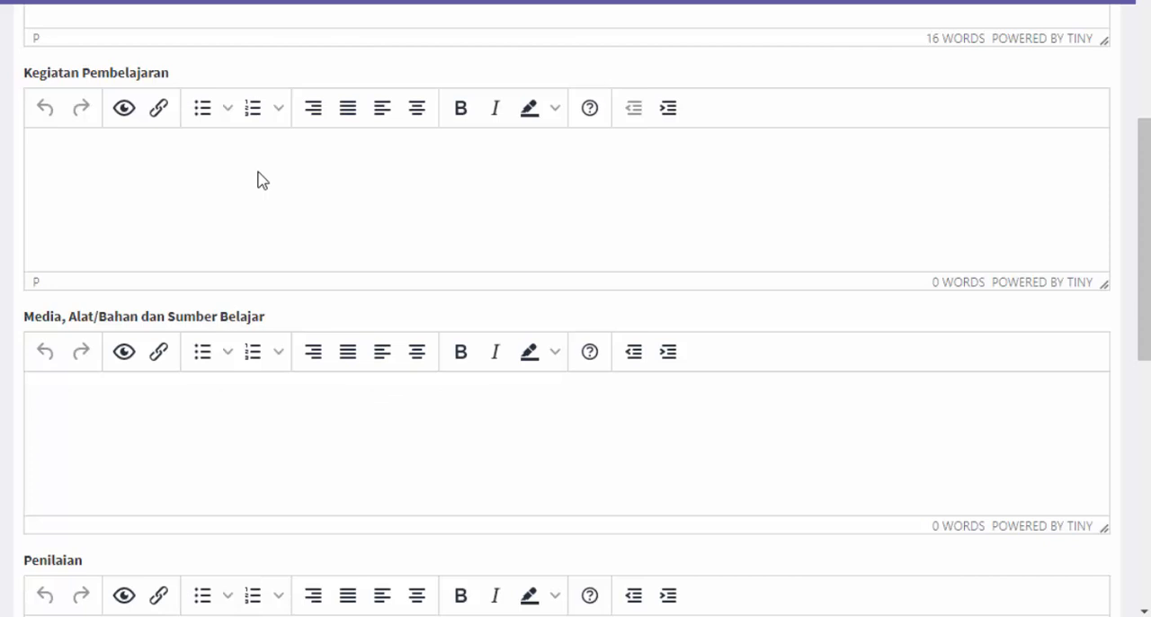
{"action": "left_click", "coordinate": [258, 113]}
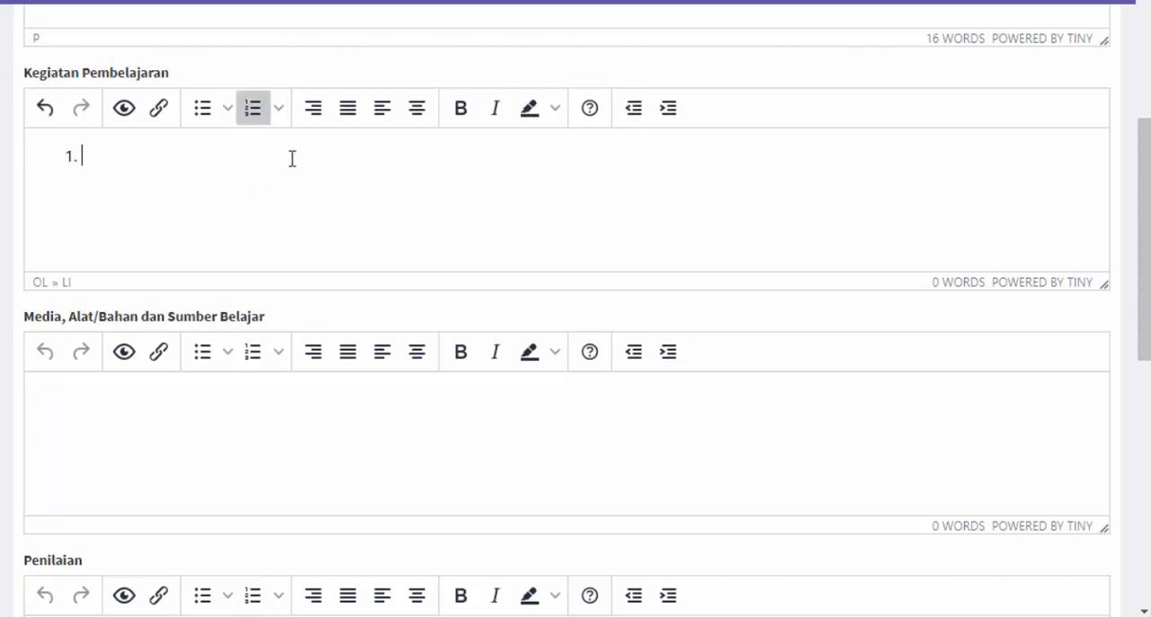
{"action": "type", "text": "Guru mengirim tugas p"}
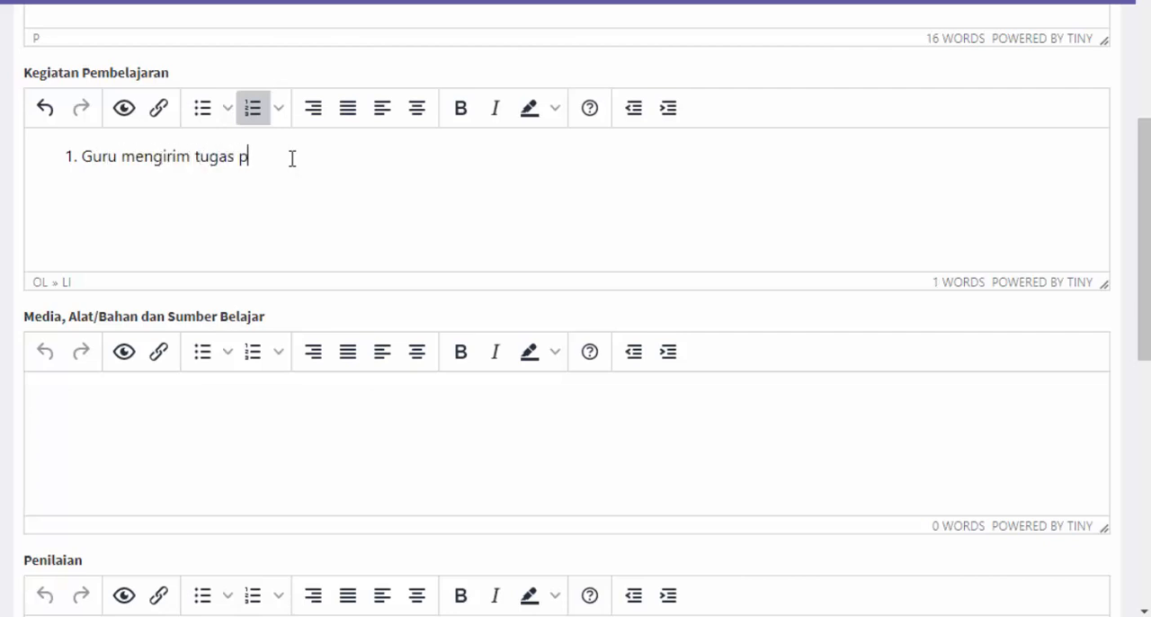
{"action": "type", "text": "ada Aplikasi Eschool"}
Add a second item to the Kegiatan Pembelajaran list reading "Peserta didik berdiskusi dengan teman, guru pada aplikasi WhatsApp"
{"action": "key", "text": "Return"}
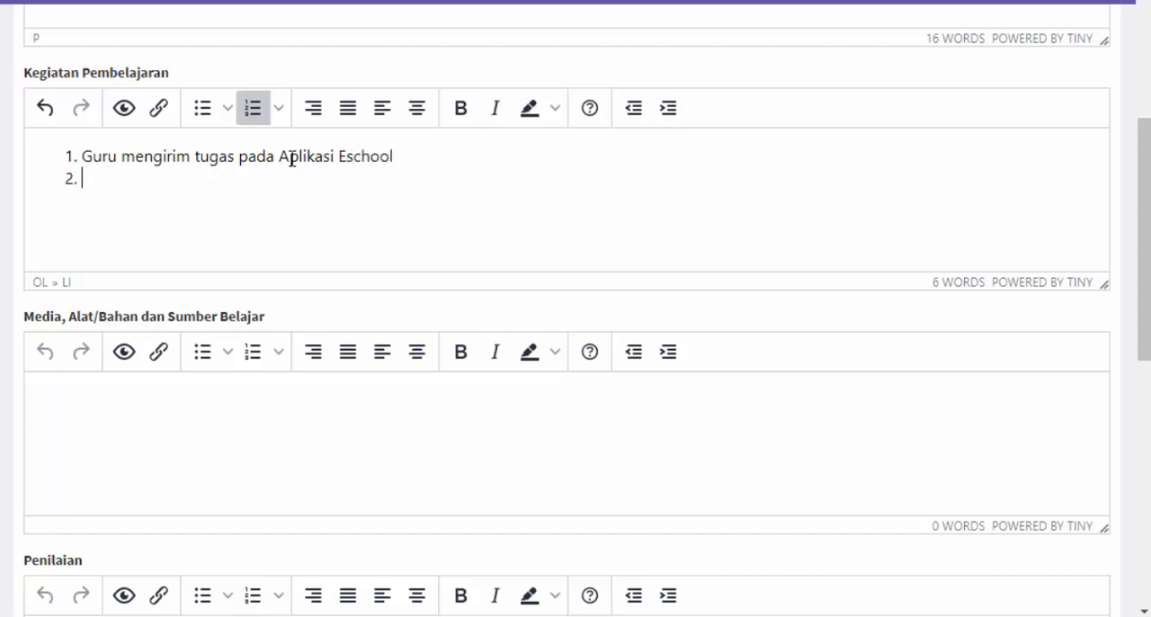
{"action": "type", "text": "Peserta didik"}
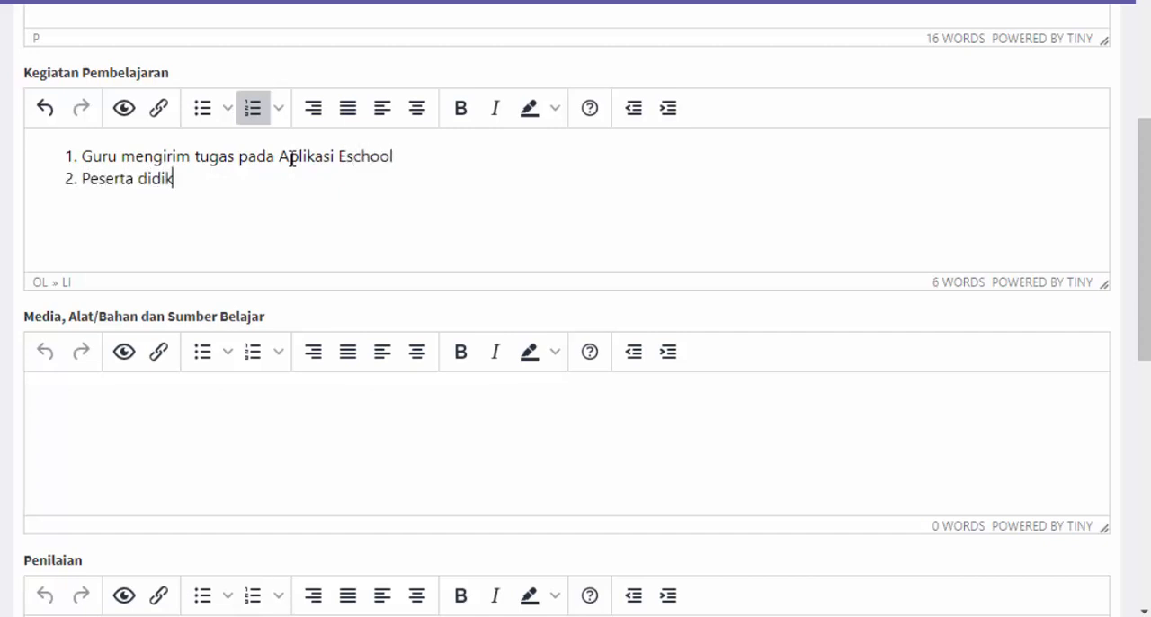
{"action": "type", "text": " berdiskusi dengan "}
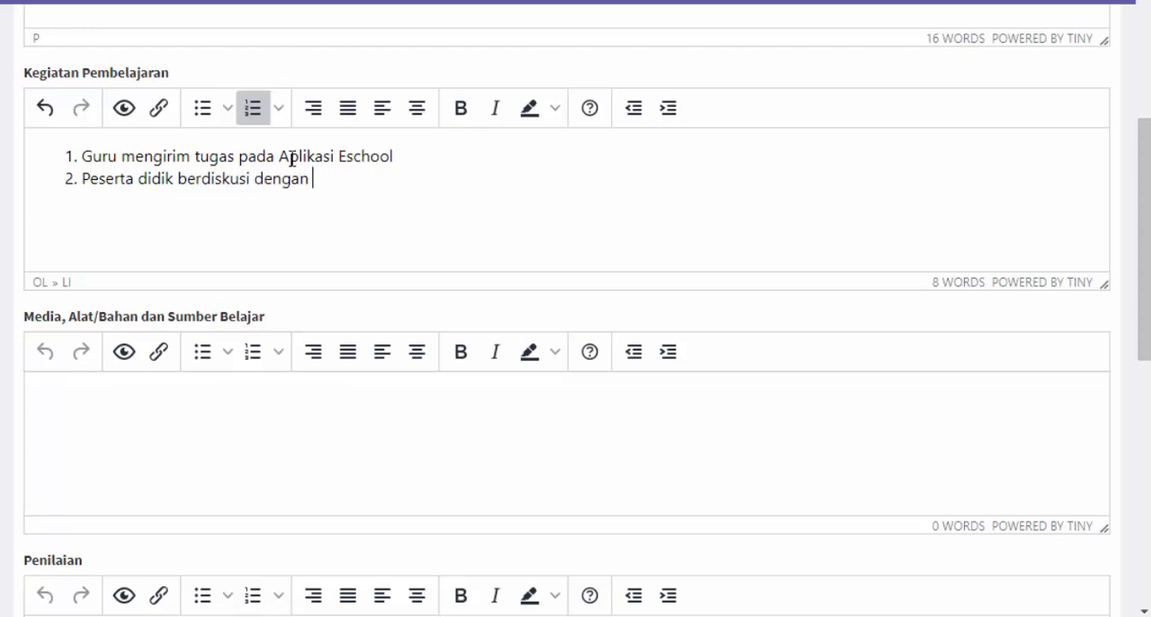
{"action": "type", "text": "teman, guru d"}
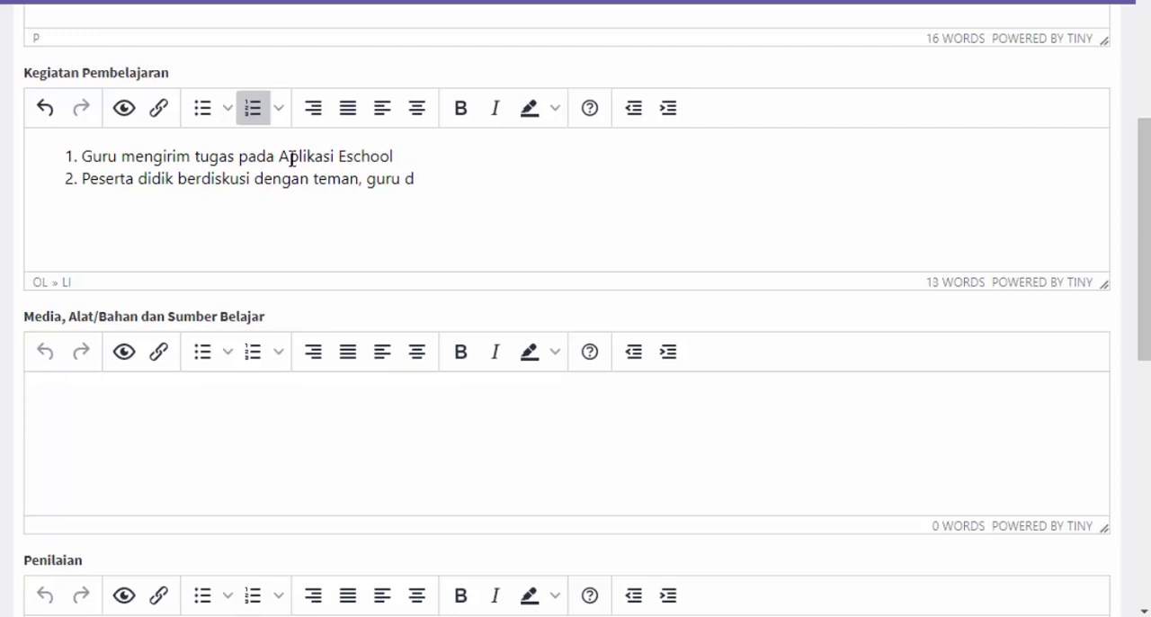
{"action": "key", "text": "BackSpace"}
{"action": "type", "text": "padd"}
{"action": "scroll", "coordinate": [311, 108], "scroll_direction": "up", "scroll_amount": 1}
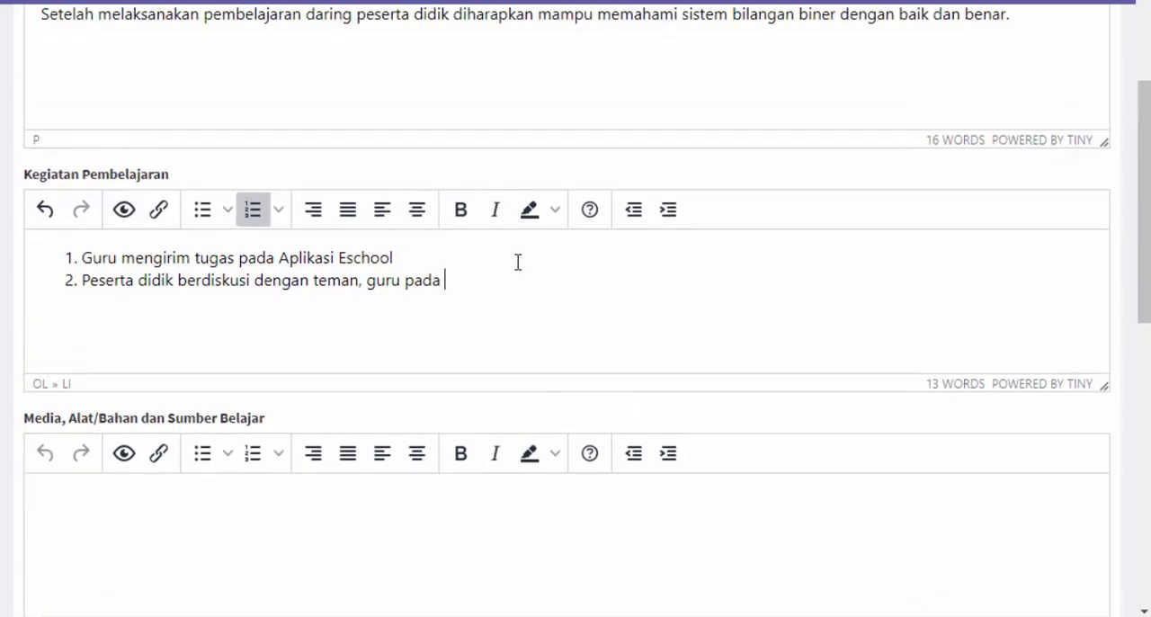
{"action": "type", "text": "aplaikkasi WhatApp"}
{"action": "left_click", "coordinate": [545, 280]}
{"action": "type", "text": "s"}
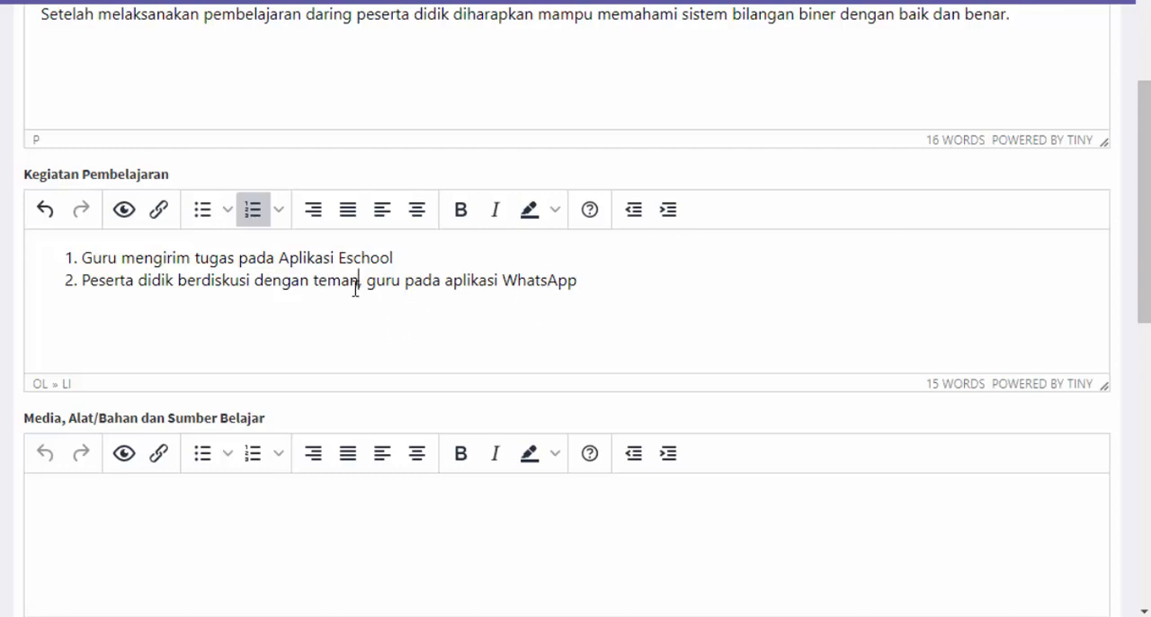
Replace the comma after "teman" with the word "dan" in the second Kegiatan Pembelajaran item
{"action": "key", "text": "Delete"}
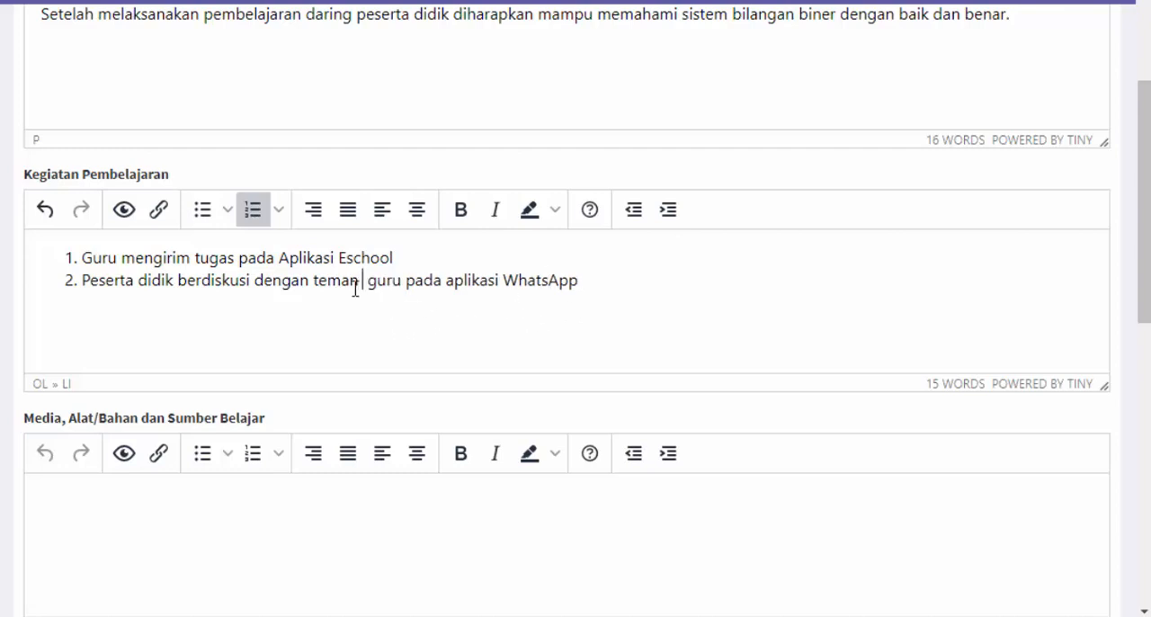
{"action": "type", "text": "dan"}
{"action": "key", "text": "Delete"}
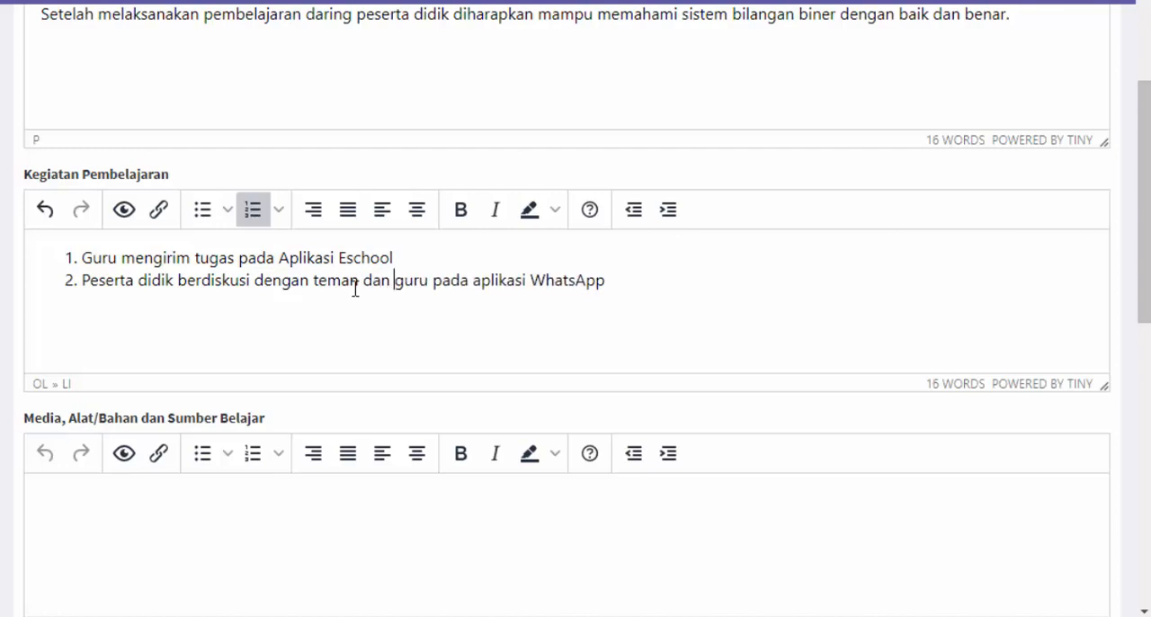
Add a third item to the Kegiatan Pembelajaran list reading "Peserta didik menjawab tugas pada Aplikasi Eschool"
{"action": "left_click", "coordinate": [642, 278]}
{"action": "type", "text": "Peserta didik menja"}
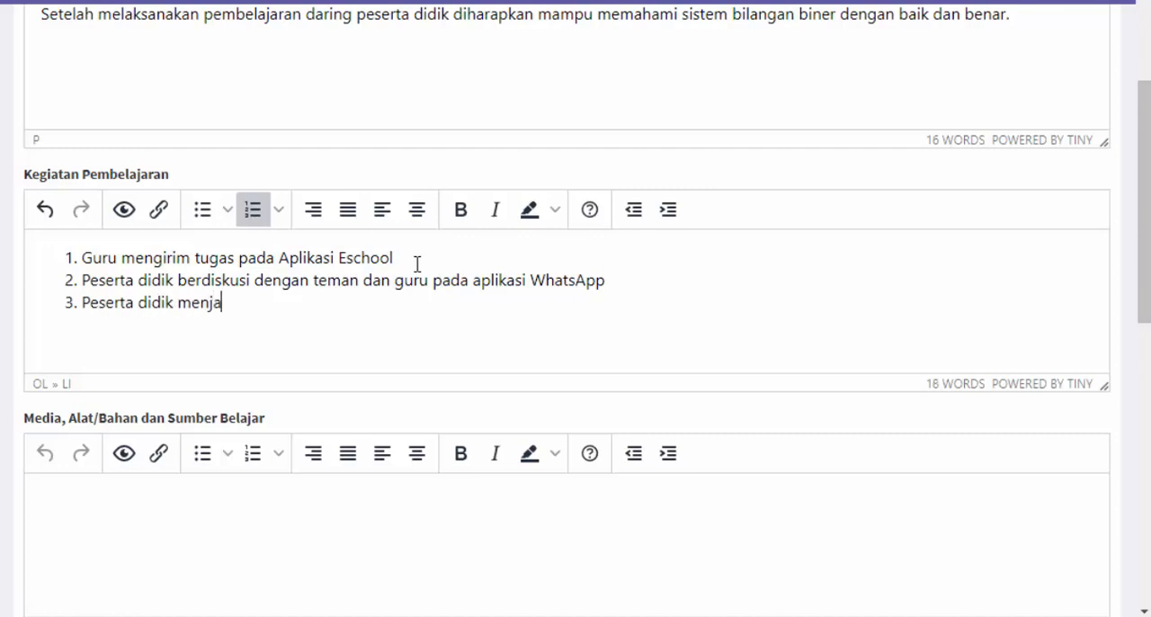
{"action": "type", "text": "wab tugas"}
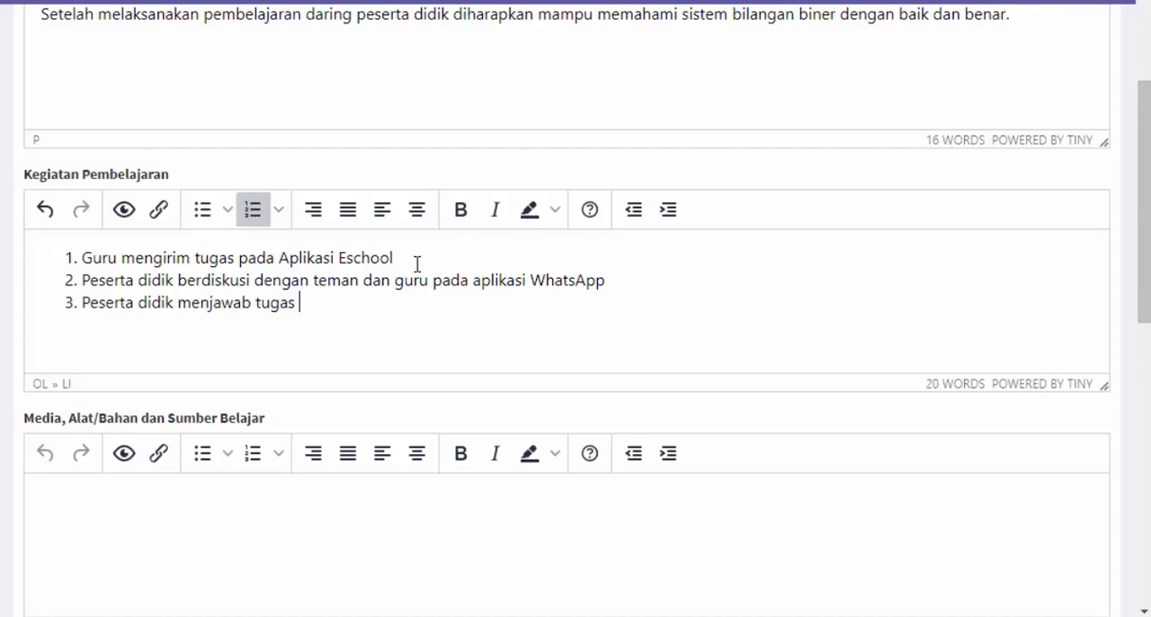
{"action": "type", "text": " pada Palikasi Eschool"}
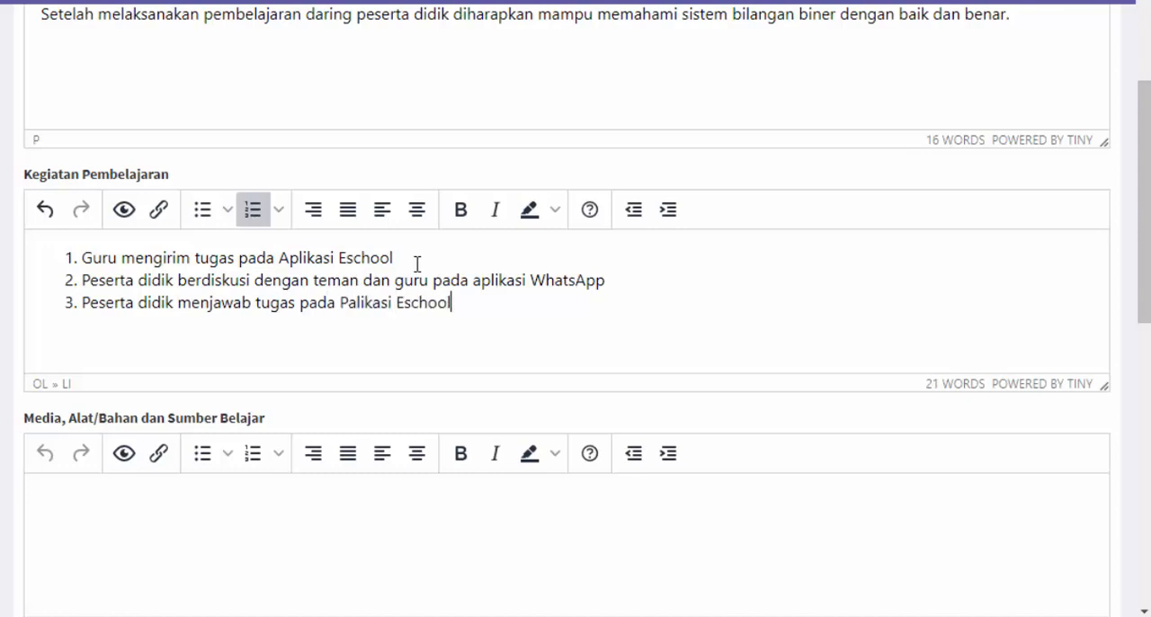
{"action": "scroll", "coordinate": [423, 297], "scroll_direction": "down", "scroll_amount": 1}
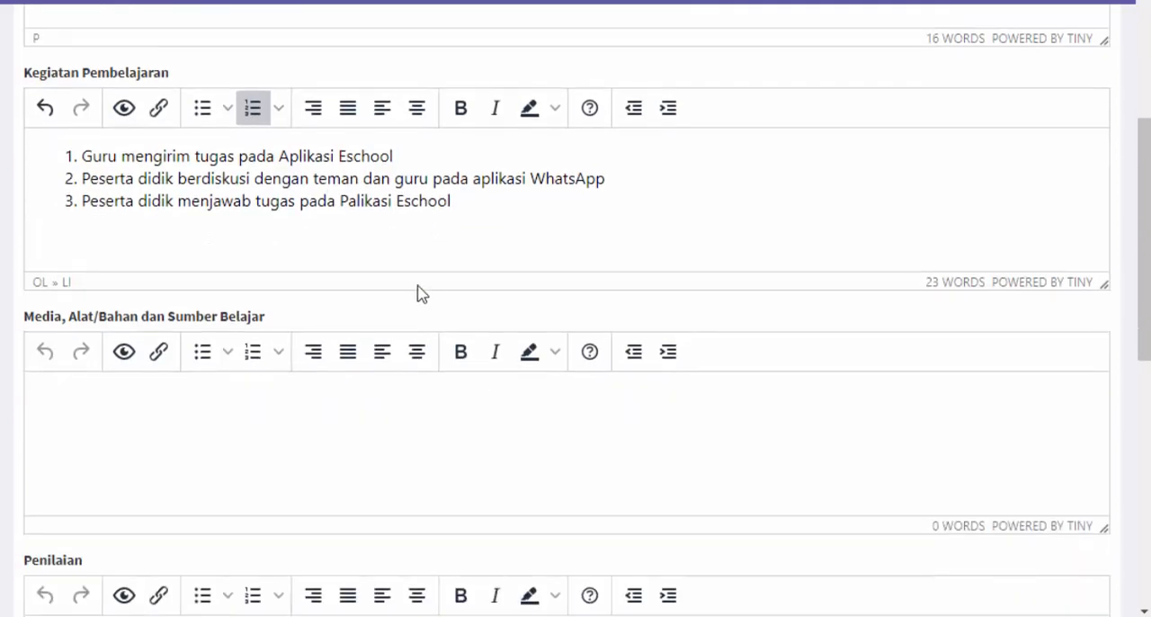
{"action": "double_click", "coordinate": [368, 206]}
{"action": "type", "text": "Aplikasi"}
Add a fourth item to the Kegiatan Pembelajaran list reading "Guru menilai tugas peserta didik pada aplikasi Eschool"
{"action": "left_click", "coordinate": [457, 201]}
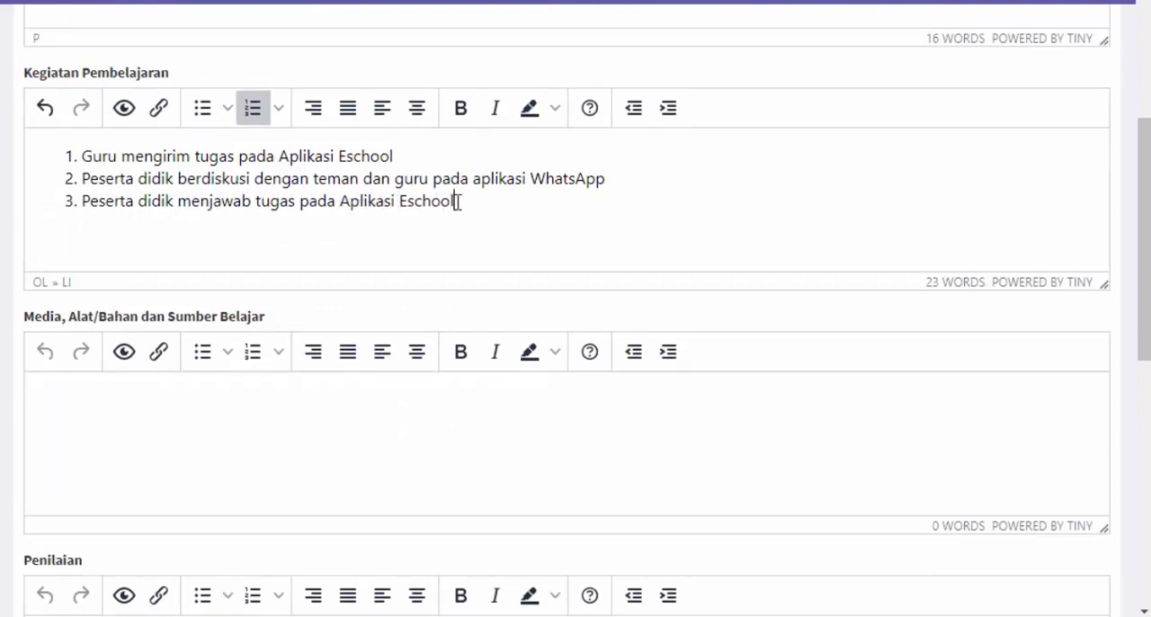
{"action": "key", "text": "Return"}
{"action": "type", "text": "Guru meni"}
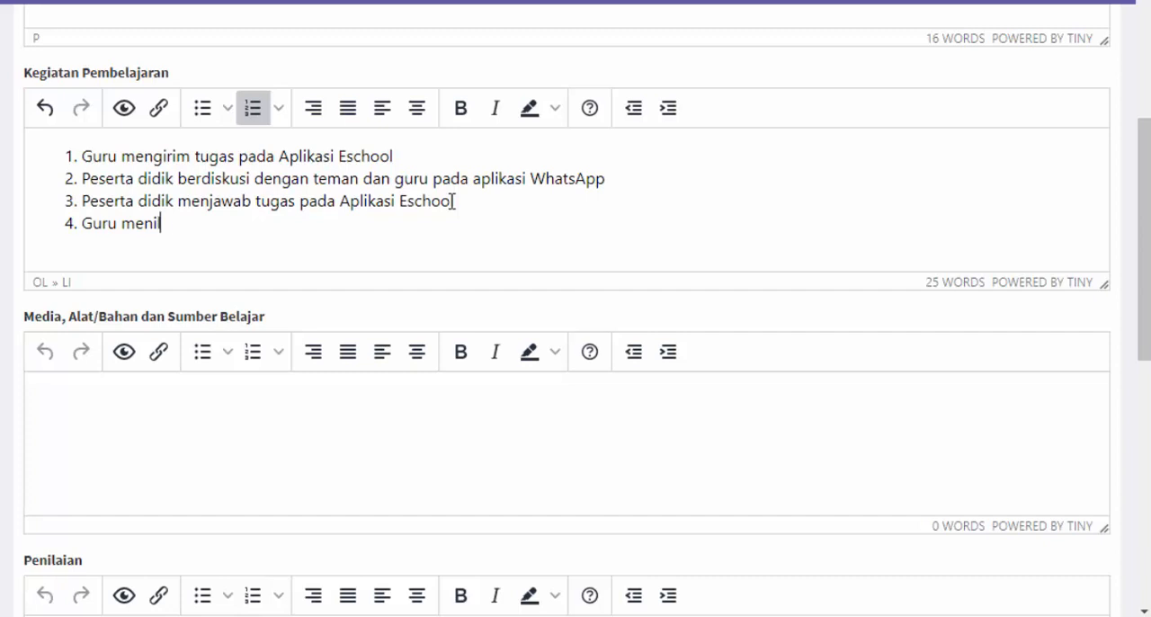
{"action": "type", "text": "plai "}
{"action": "type", "text": "tuyga"}
{"action": "key", "text": "BackSpace"}
{"action": "key", "text": "BackSpace"}
{"action": "key", "text": "BackSpace"}
{"action": "type", "text": "gas peserta di"}
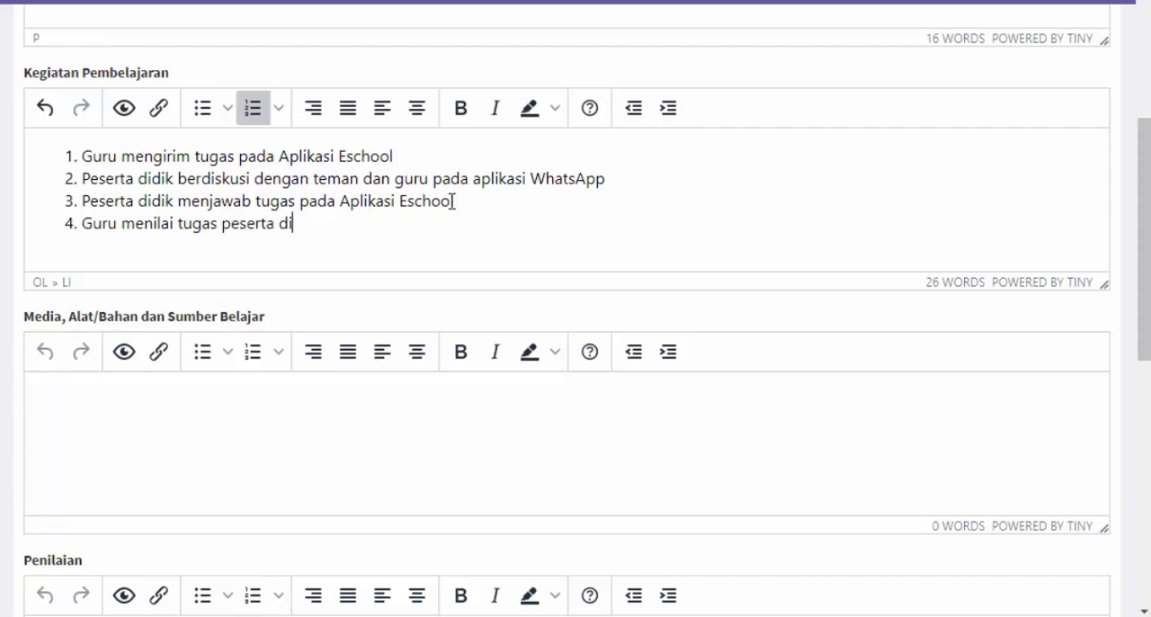
{"action": "type", "text": "dik pada ap"}
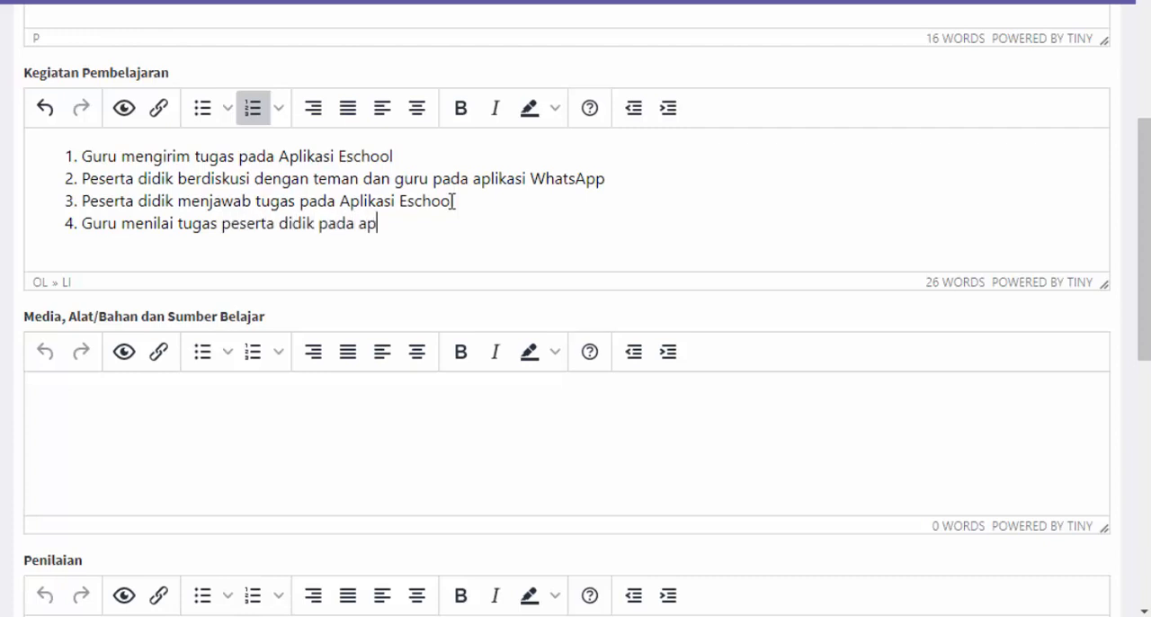
{"action": "type", "text": "likasi Eschool"}
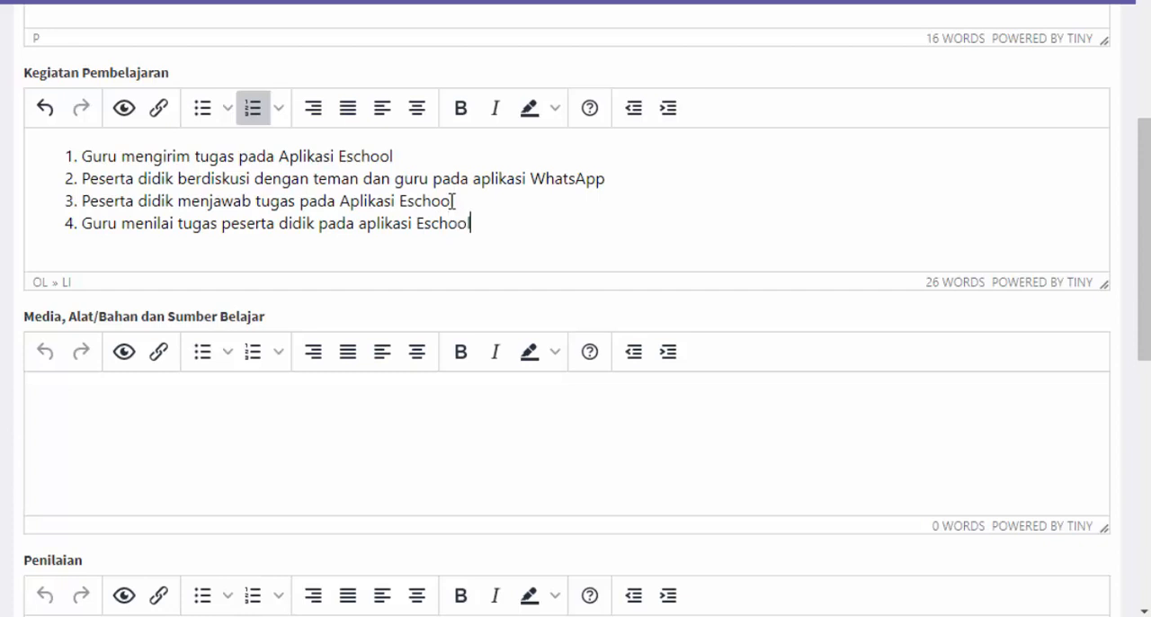
Review the four Kegiatan Pembelajaran items by highlighting the whole list, and clear the selection
{"action": "left_click_drag", "start_coordinate": [472, 223], "coordinate": [86, 163]}
{"action": "left_click", "coordinate": [349, 198]}
{"action": "left_click_drag", "start_coordinate": [529, 229], "coordinate": [83, 158]}
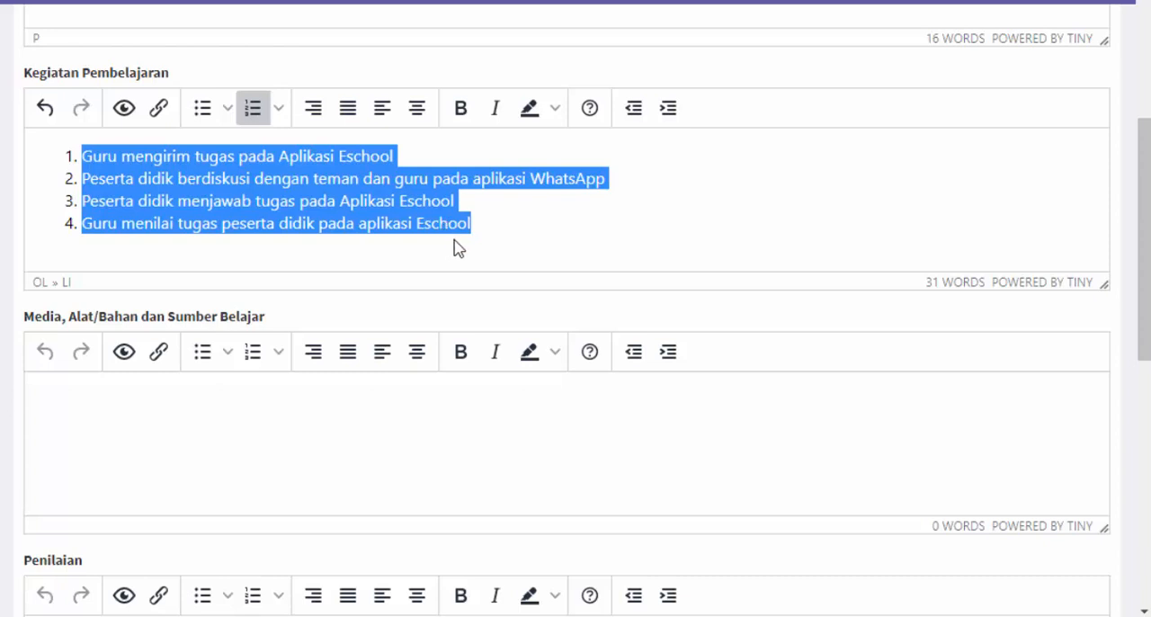
{"action": "left_click_drag", "start_coordinate": [465, 236], "coordinate": [79, 158]}
{"action": "left_click", "coordinate": [418, 248]}
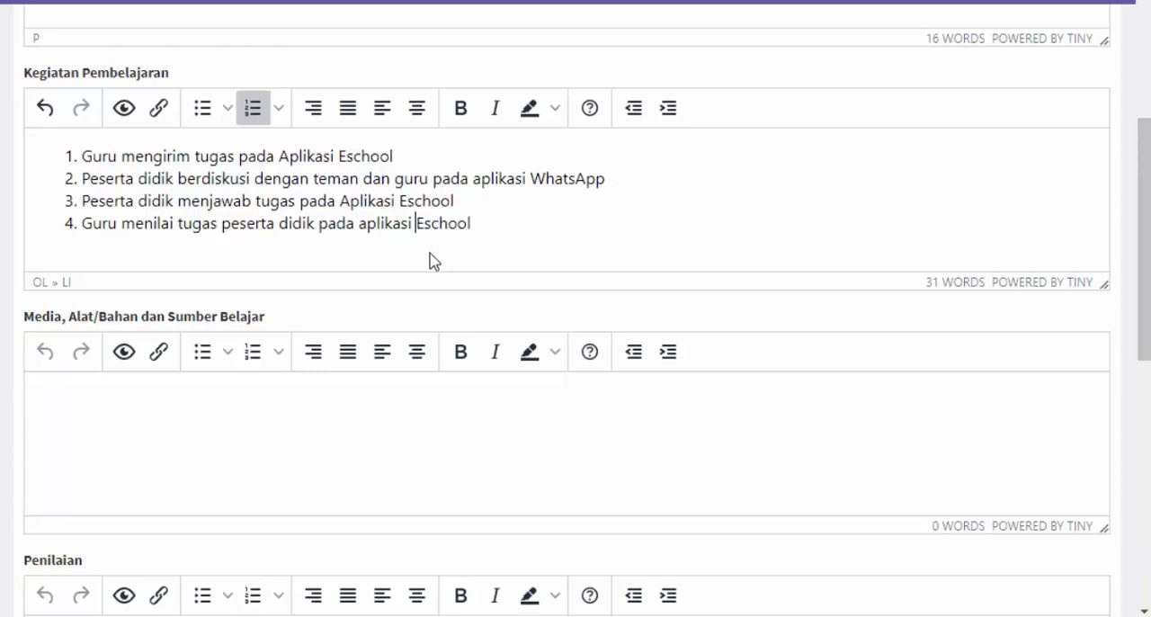
Create a numbered list in Media, Alat/Bahan dan Sumber Belajar with the items HP and Internet, and end the list
{"action": "scroll", "coordinate": [431, 261], "scroll_direction": "down", "scroll_amount": 1}
{"action": "left_click", "coordinate": [254, 317]}
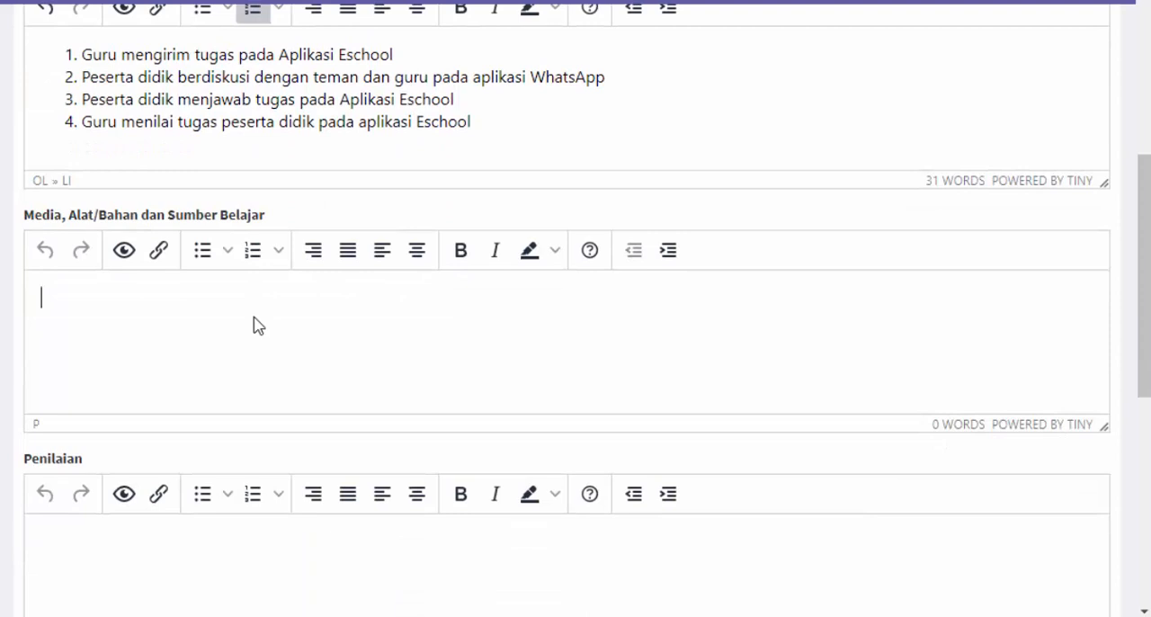
{"action": "left_click", "coordinate": [253, 254]}
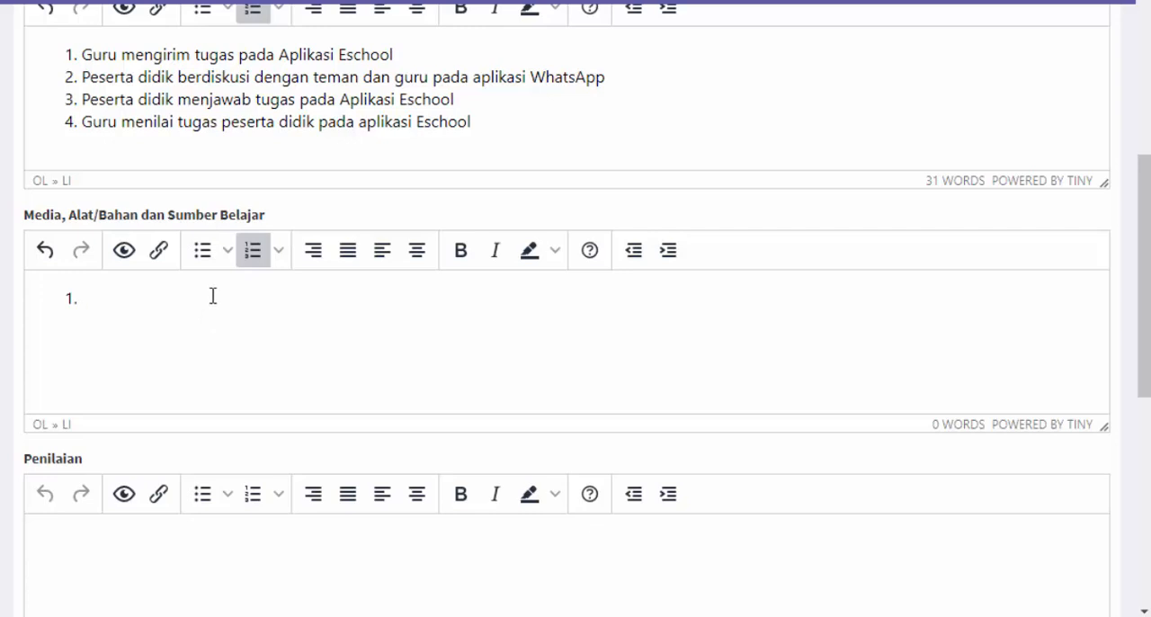
{"action": "type", "text": "HP"}
{"action": "key", "text": "Return"}
{"action": "type", "text": "Internet"}
{"action": "key", "text": "Return"}
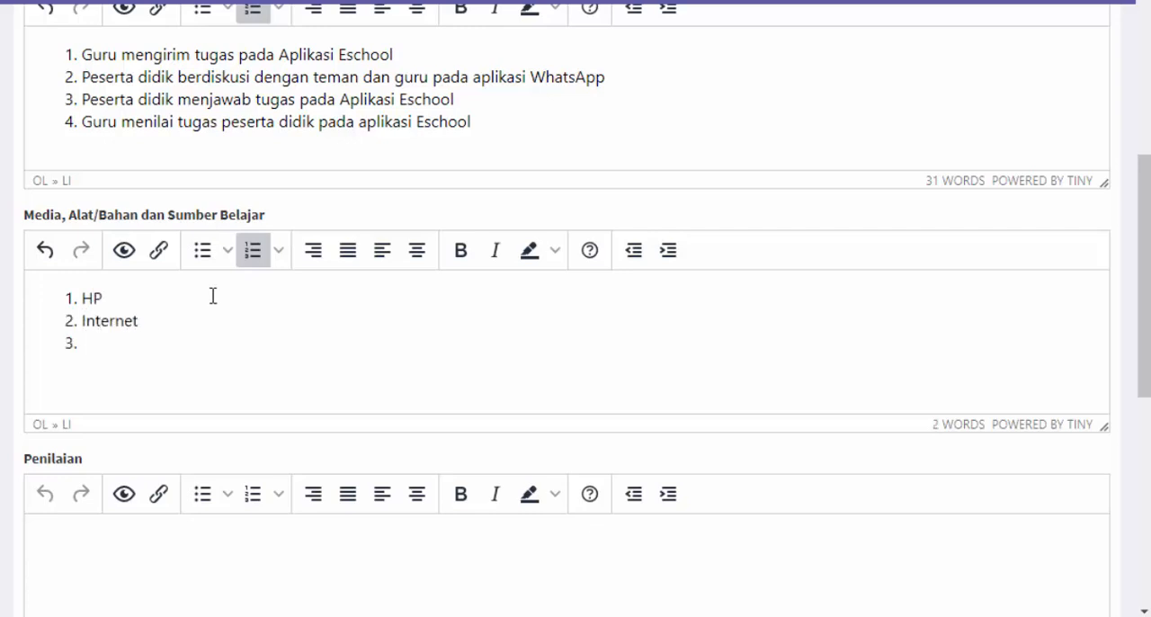
{"action": "key", "text": "Return"}
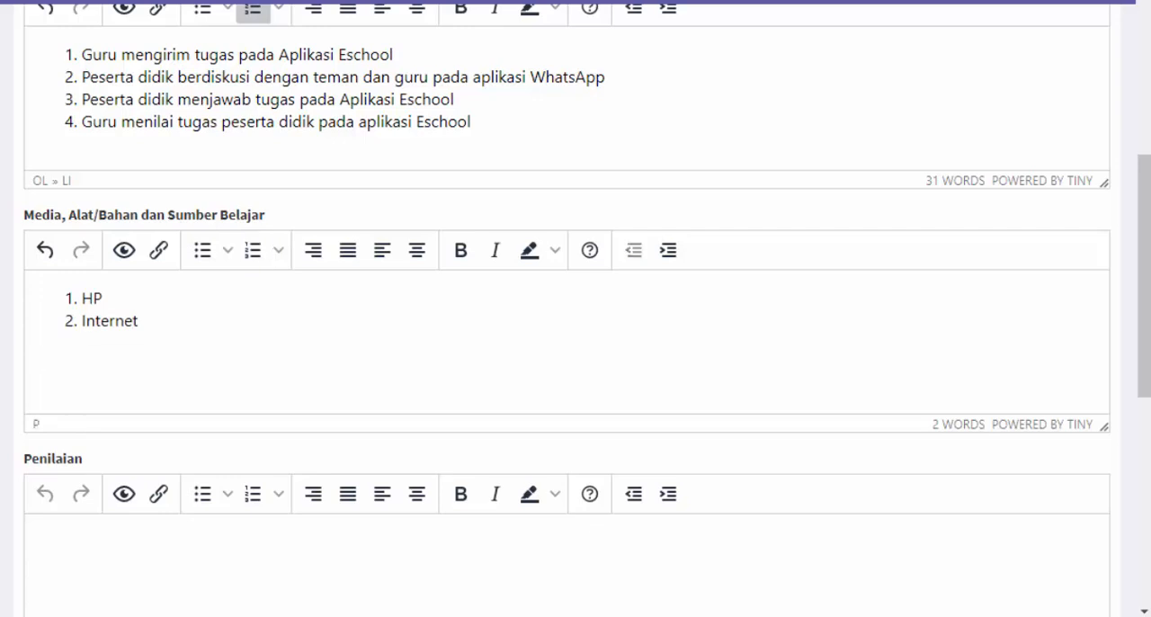
Insert an uppercase-lettered list item reading "Alat dan Bahan" above HP in Media, Alat/Bahan dan Sumber Belajar
{"action": "left_click", "coordinate": [75, 303]}
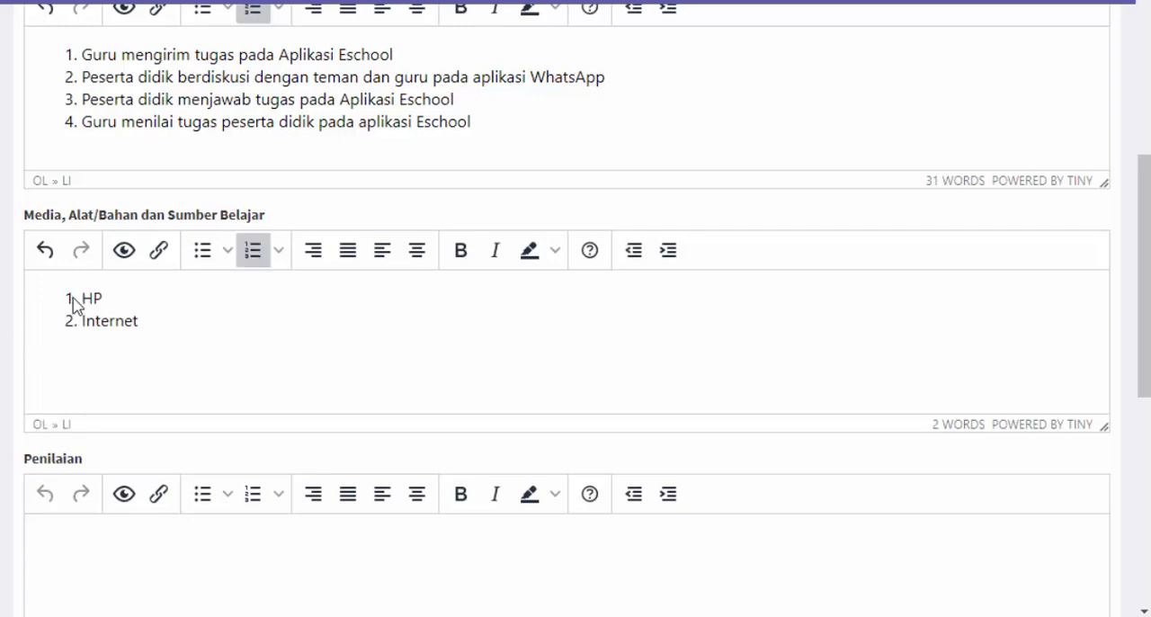
{"action": "key", "text": "Return"}
{"action": "key", "text": "Return"}
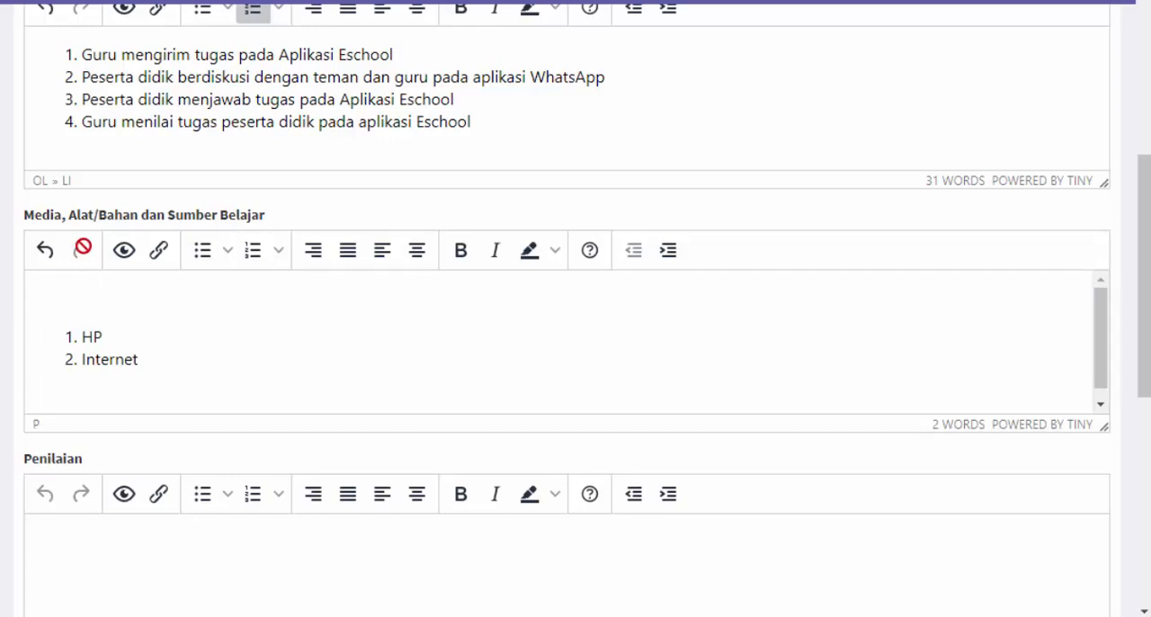
{"action": "left_click", "coordinate": [277, 251]}
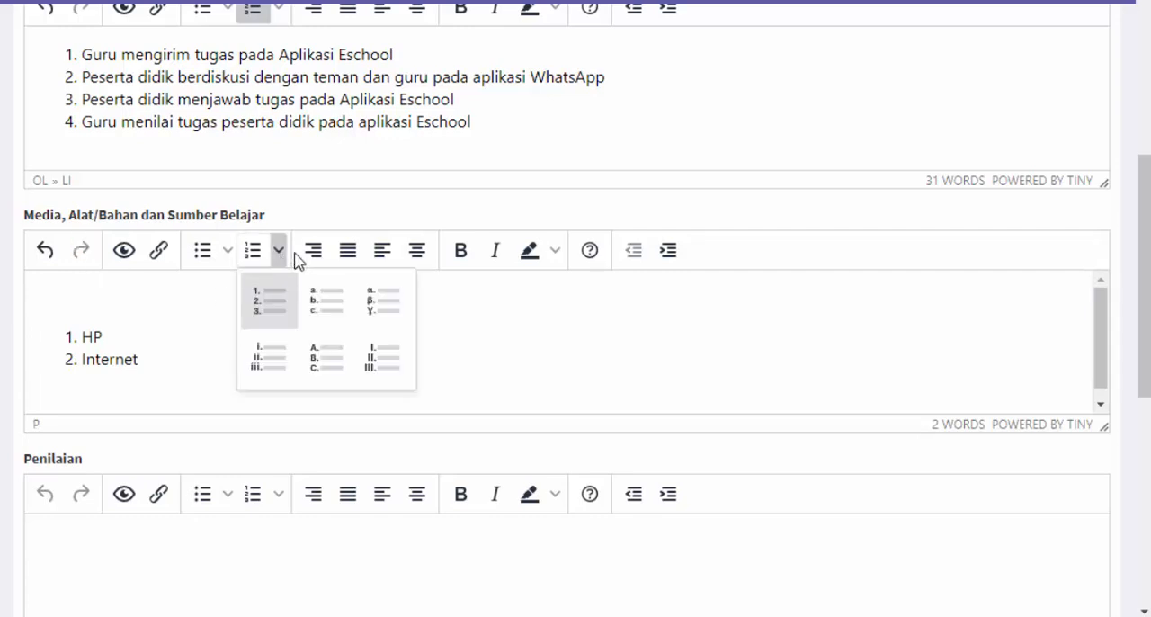
{"action": "left_click", "coordinate": [333, 357]}
{"action": "type", "text": "Alat dan Bahan"}
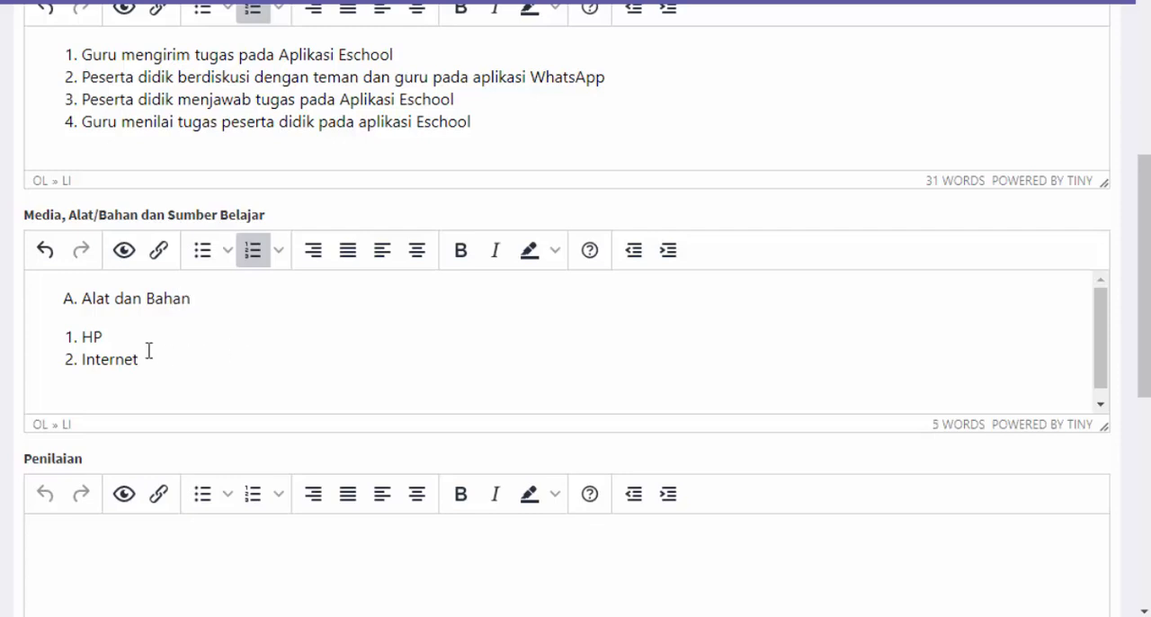
Indent HP and Internet as sub-items below Alat dan Bahan, and start a new main-level item after them
{"action": "left_click", "coordinate": [100, 327]}
{"action": "key", "text": "Tab"}
{"action": "left_click", "coordinate": [114, 357]}
{"action": "key", "text": "Tab"}
{"action": "key", "text": "Return"}
{"action": "key", "text": "Return"}
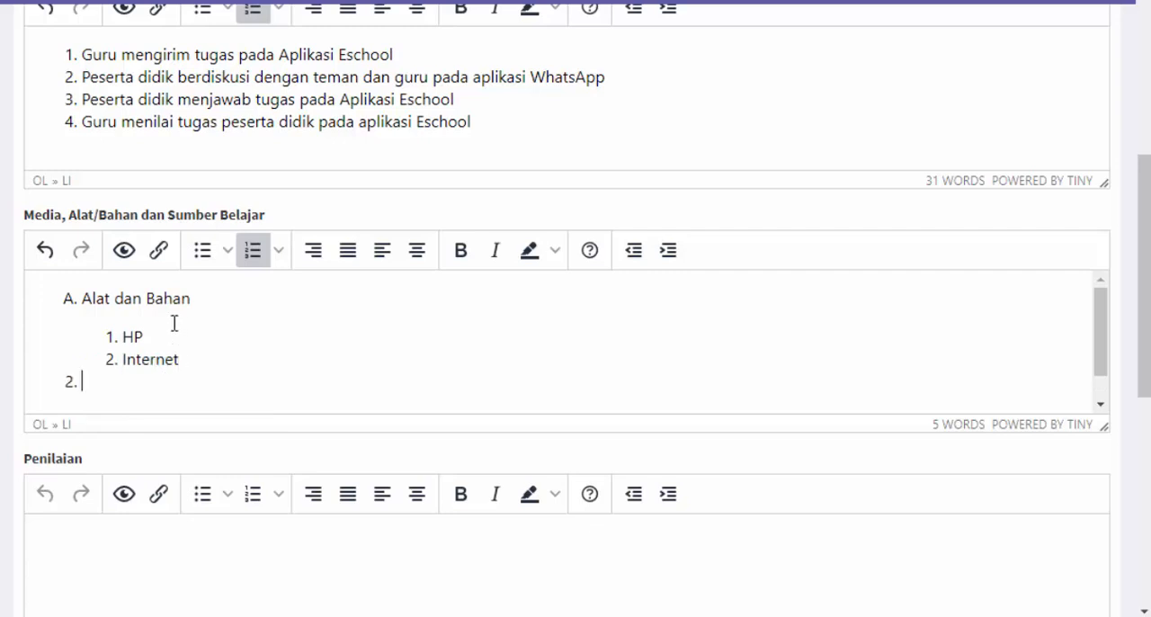
Apply uppercase-letter numbering to the main level of the media list, and delete the empty item at its end
{"action": "left_click", "coordinate": [278, 251]}
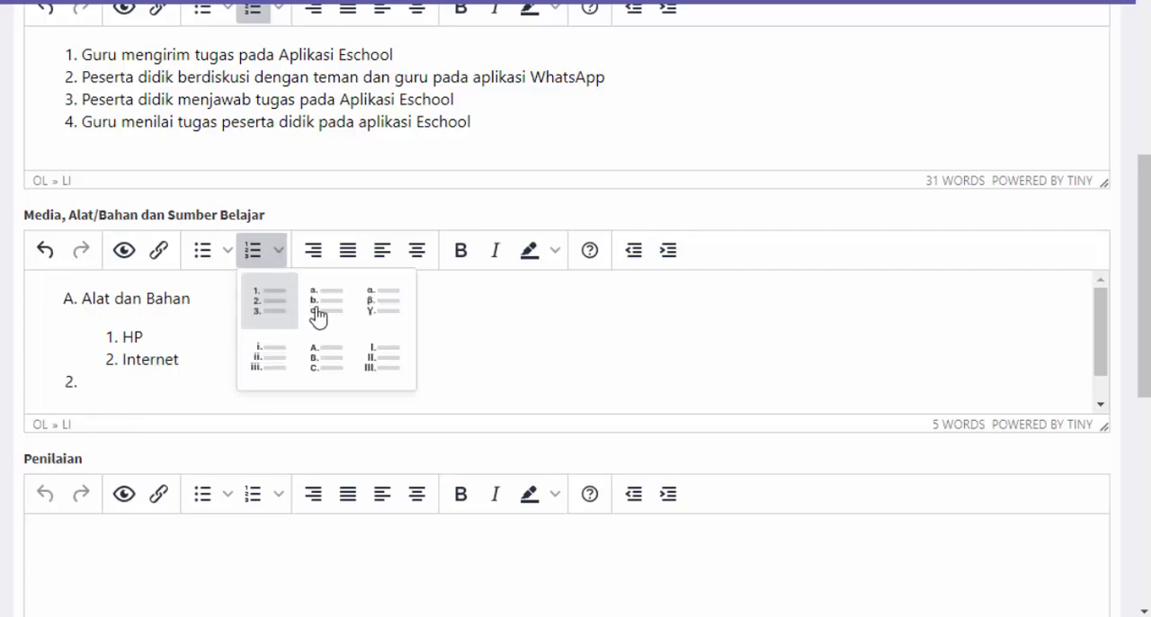
{"action": "left_click", "coordinate": [328, 358]}
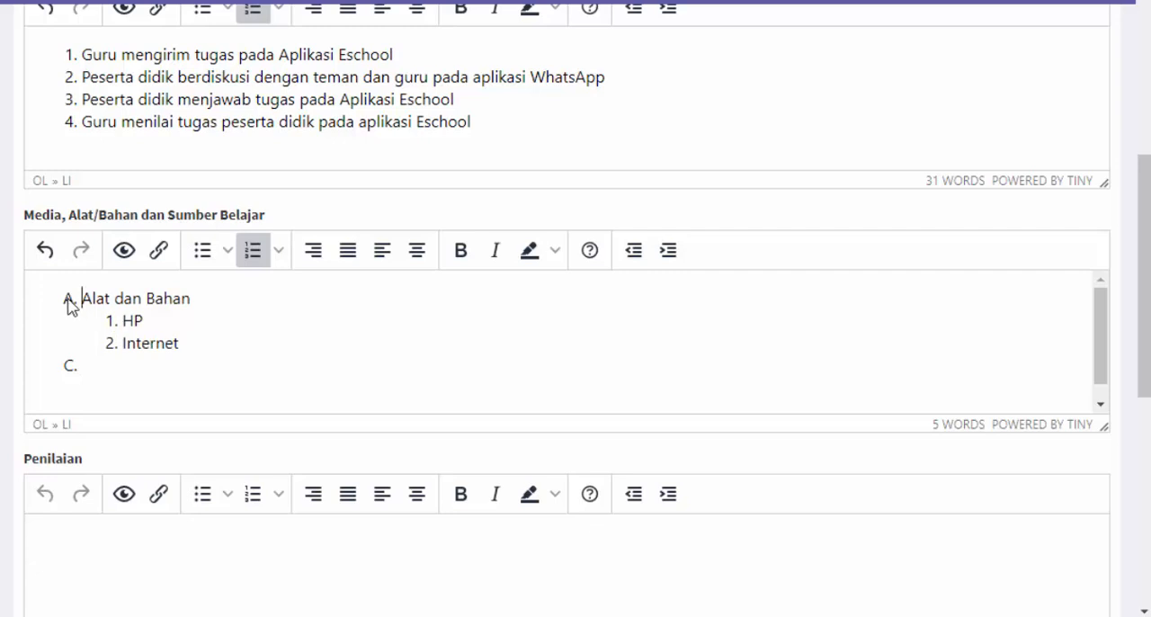
{"action": "left_click", "coordinate": [122, 321]}
{"action": "left_click", "coordinate": [82, 300]}
{"action": "left_click", "coordinate": [96, 363]}
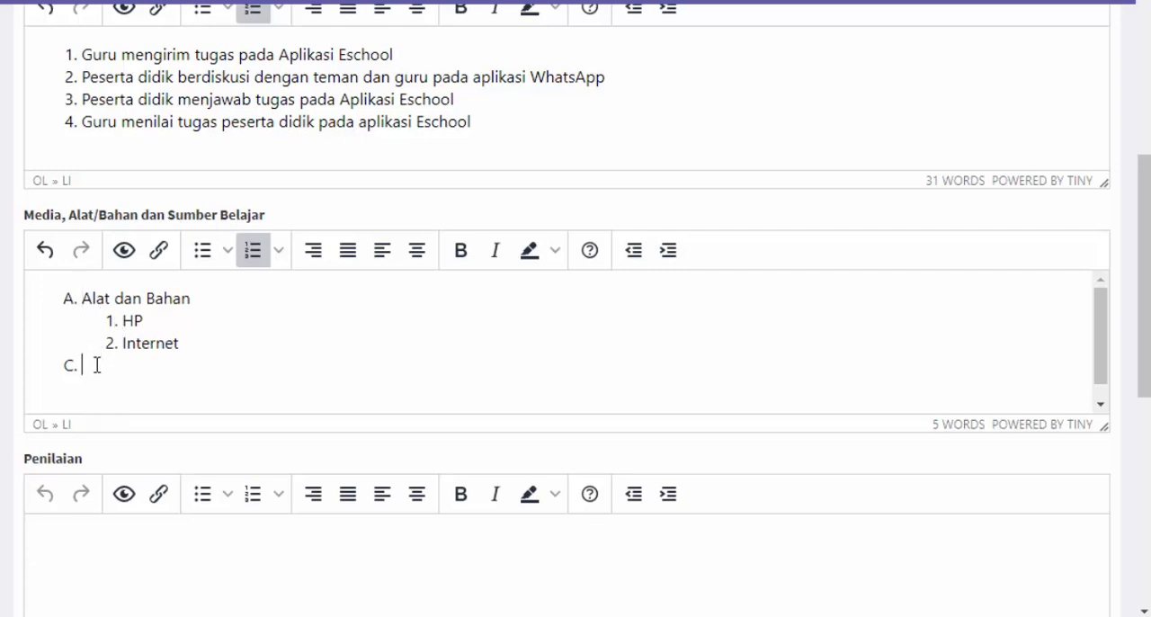
{"action": "key", "text": "BackSpace"}
Rebuild HP as a sub-item under Alat dan Bahan and number the sub-items with 1, 2, 3 style
{"action": "left_click", "coordinate": [121, 321]}
{"action": "key", "text": "BackSpace"}
{"action": "key", "text": "BackSpace"}
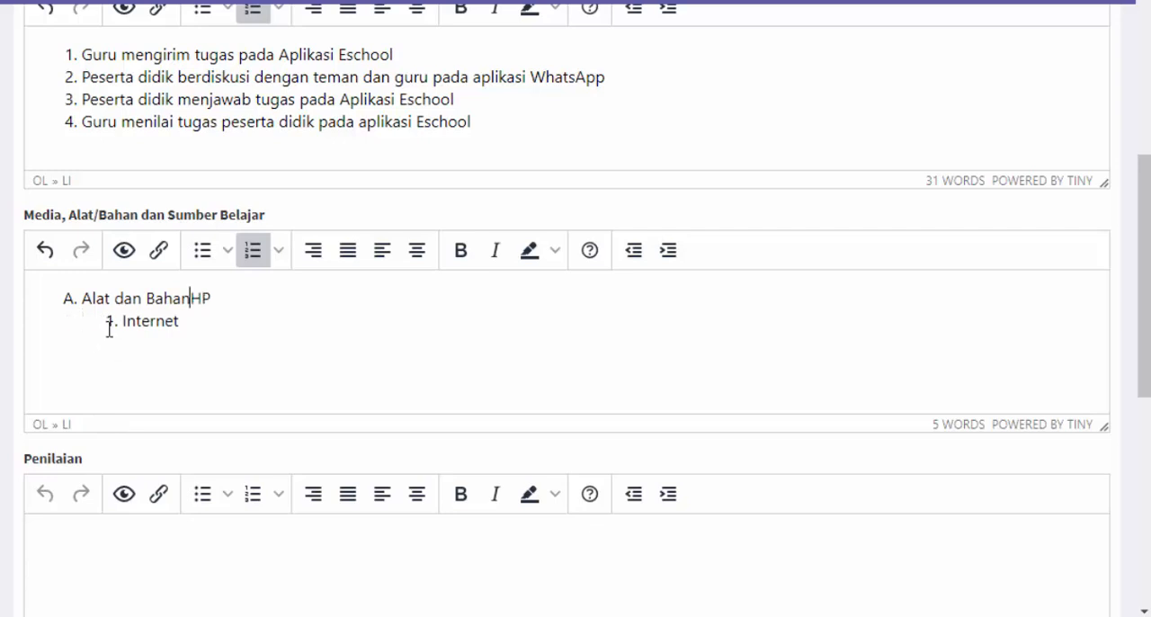
{"action": "key", "text": "Return"}
{"action": "key", "text": "Tab"}
{"action": "left_click", "coordinate": [261, 255]}
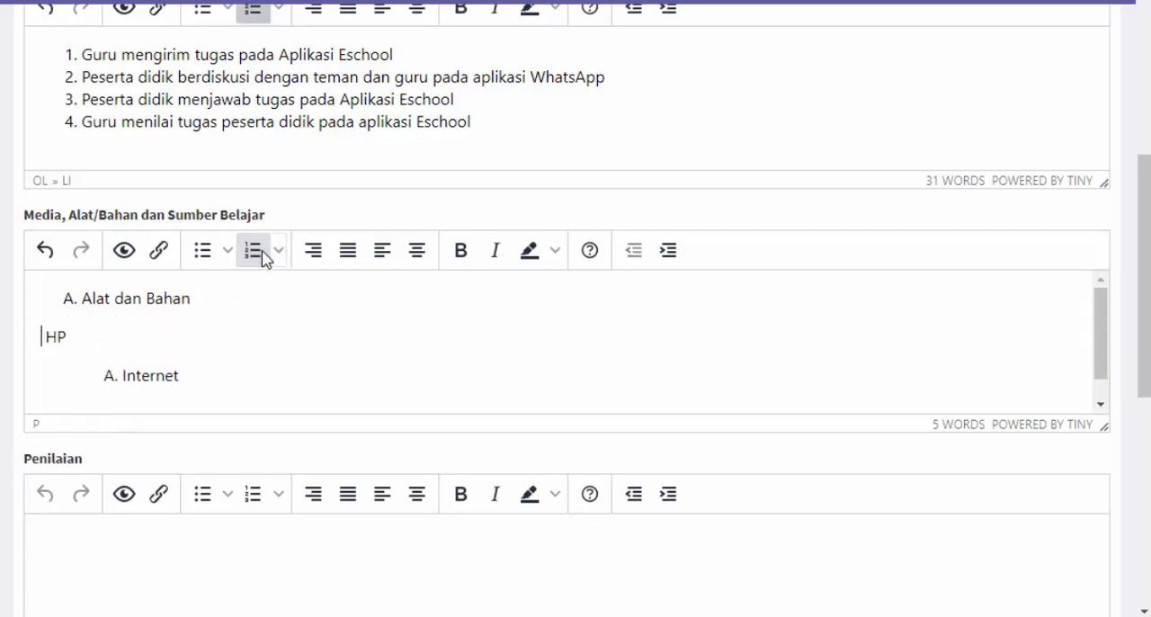
{"action": "key", "text": "ctrl+z"}
{"action": "left_click", "coordinate": [278, 252]}
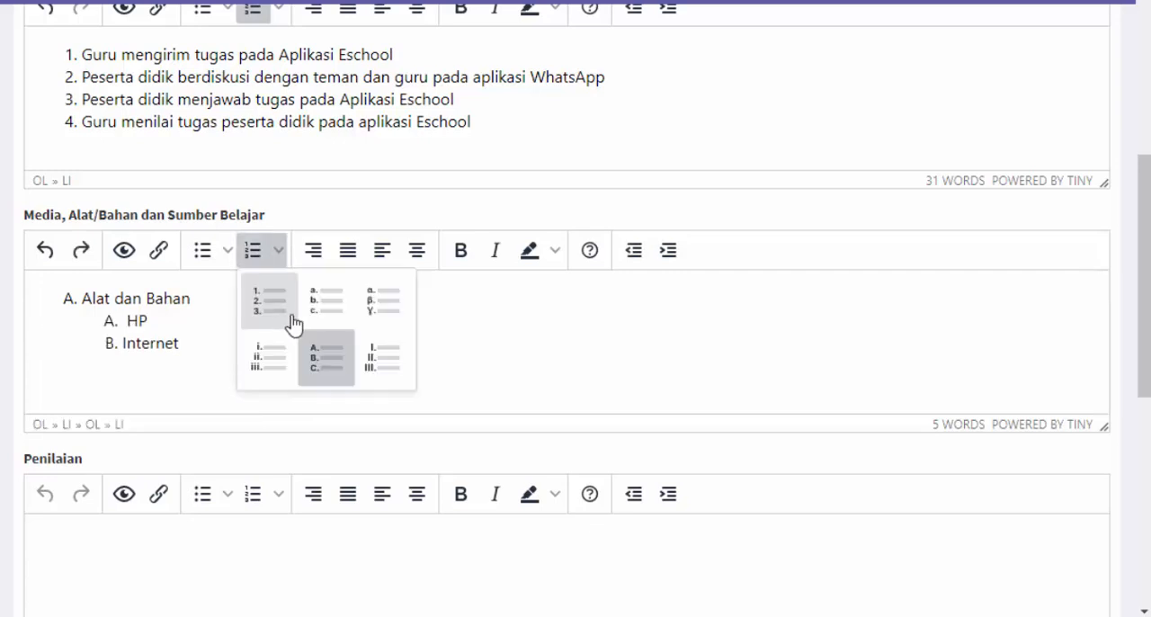
{"action": "left_click", "coordinate": [277, 318]}
Add a second lettered item reading "Sumber Belajar" after the Internet sub-item
{"action": "left_click", "coordinate": [229, 335]}
{"action": "key", "text": "Return"}
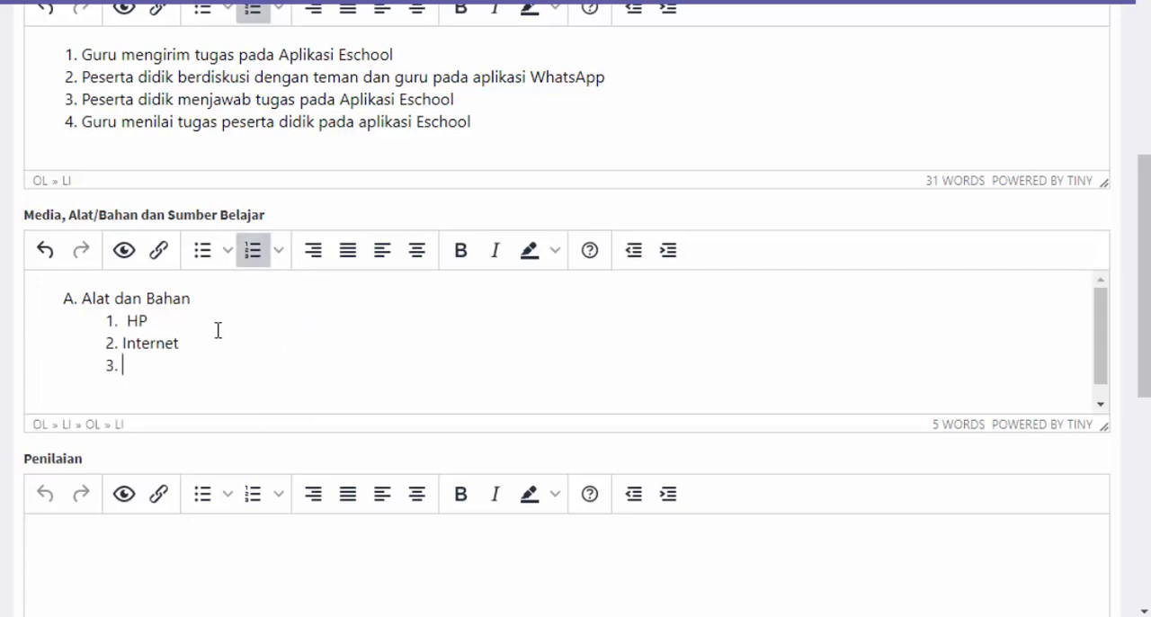
{"action": "key", "text": "BackSpace"}
{"action": "key", "text": "Return"}
{"action": "key", "text": "BackSpace"}
{"action": "key", "text": "Return"}
{"action": "key", "text": "Return"}
{"action": "type", "text": "Sumber BEkajar"}
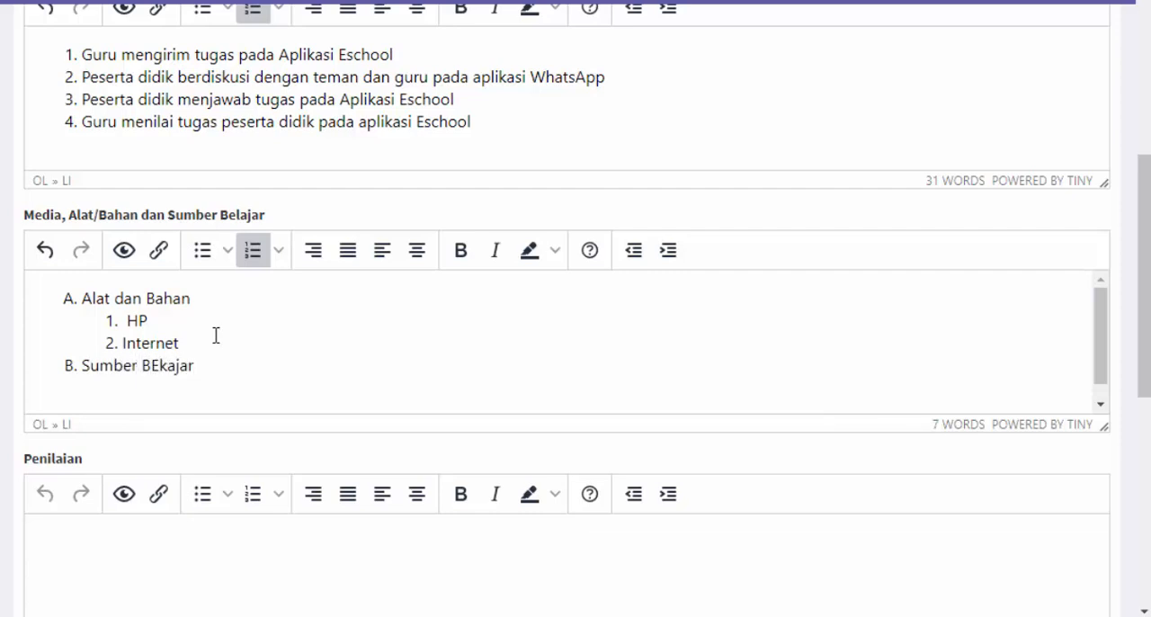
{"action": "key", "text": "BackSpace"}
{"action": "key", "text": "BackSpace"}
{"action": "type", "text": "elajar"}
Start a sub-item under Sumber Belajar and set its numbering to the 1, 2, 3 style
{"action": "key", "text": "Return"}
{"action": "key", "text": "BackSpace"}
{"action": "key", "text": "Return"}
{"action": "key", "text": "Tab"}
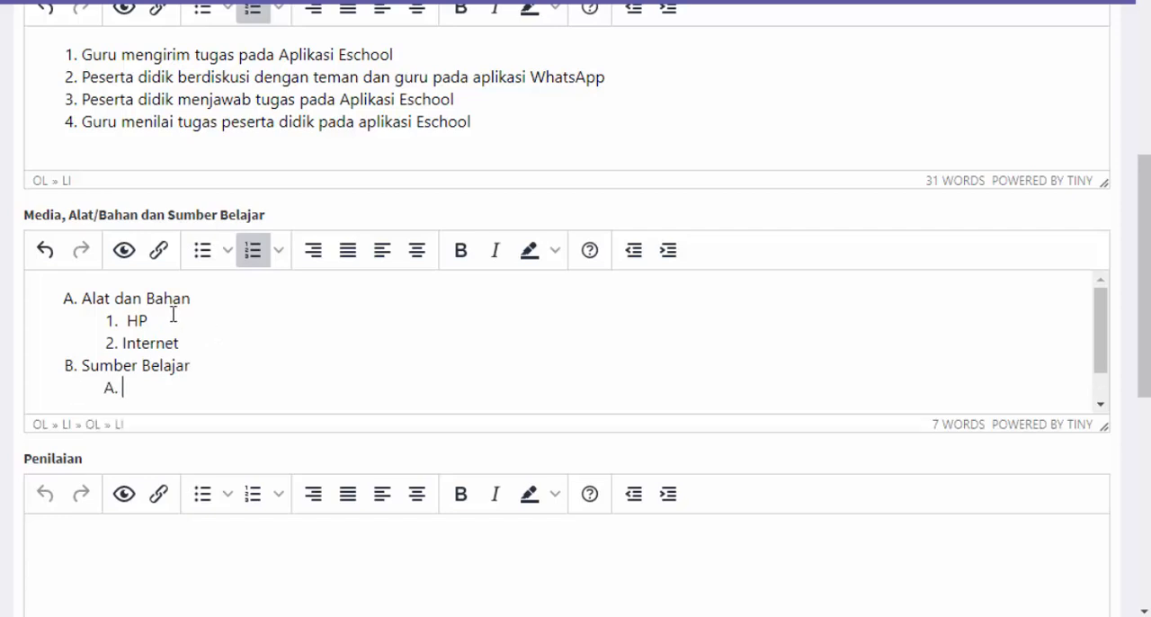
{"action": "left_click", "coordinate": [278, 258]}
{"action": "left_click", "coordinate": [287, 312]}
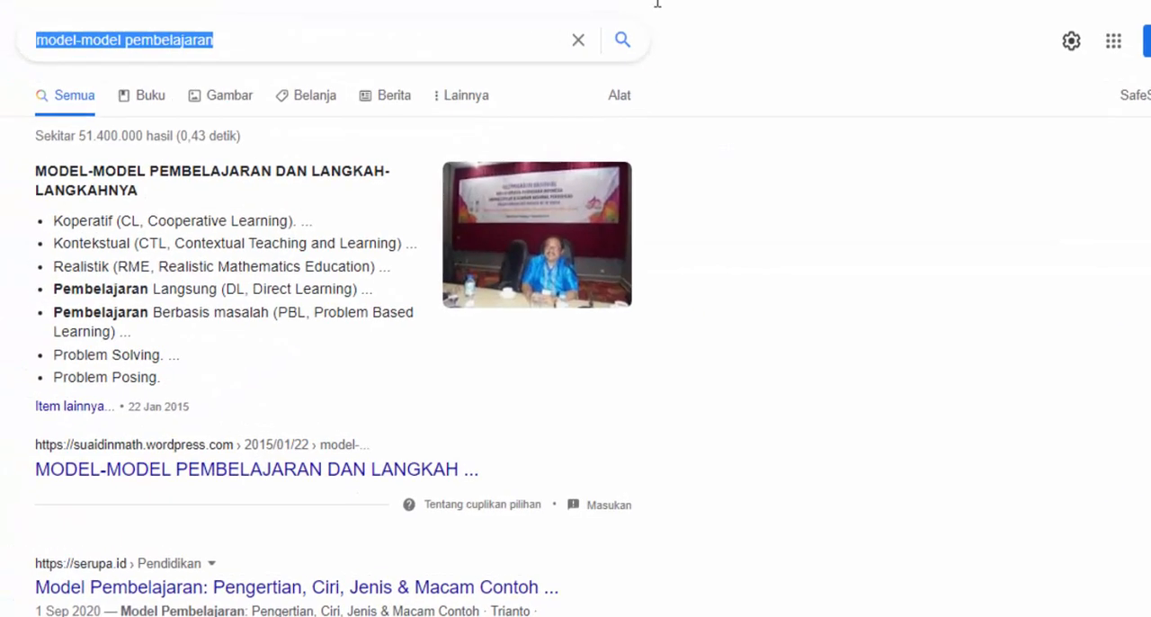
Switch to Google Search and search for "sistem bilangan biner adalah"
{"action": "left_click", "coordinate": [578, 40]}
{"action": "type", "text": "s"}
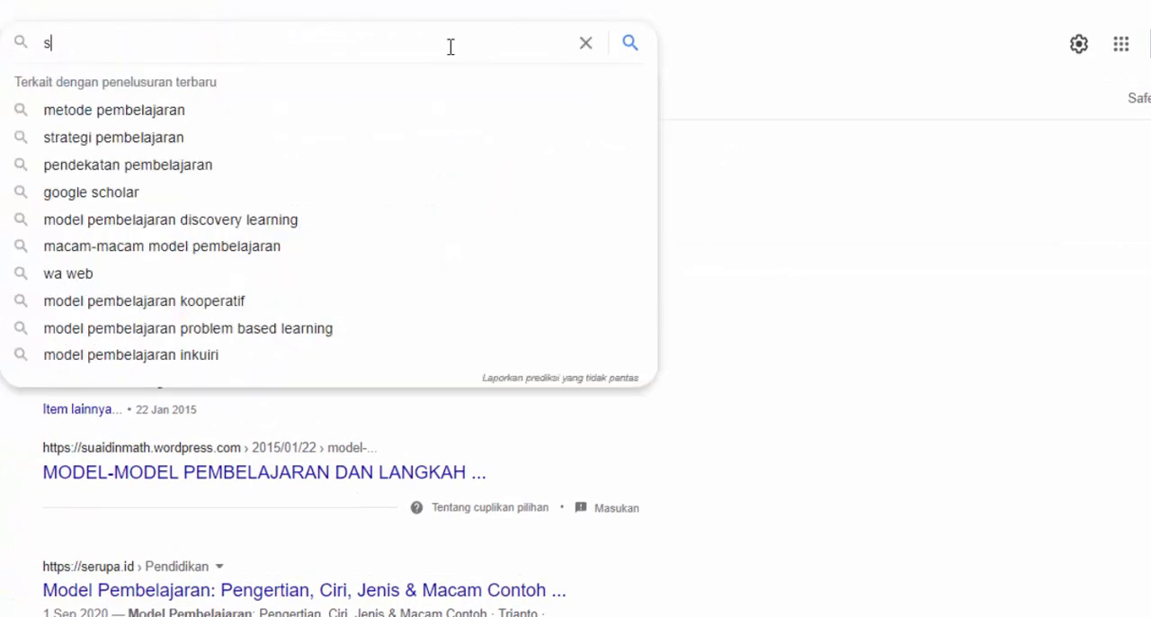
{"action": "type", "text": "iset"}
{"action": "key", "text": "BackSpace"}
{"action": "key", "text": "BackSpace"}
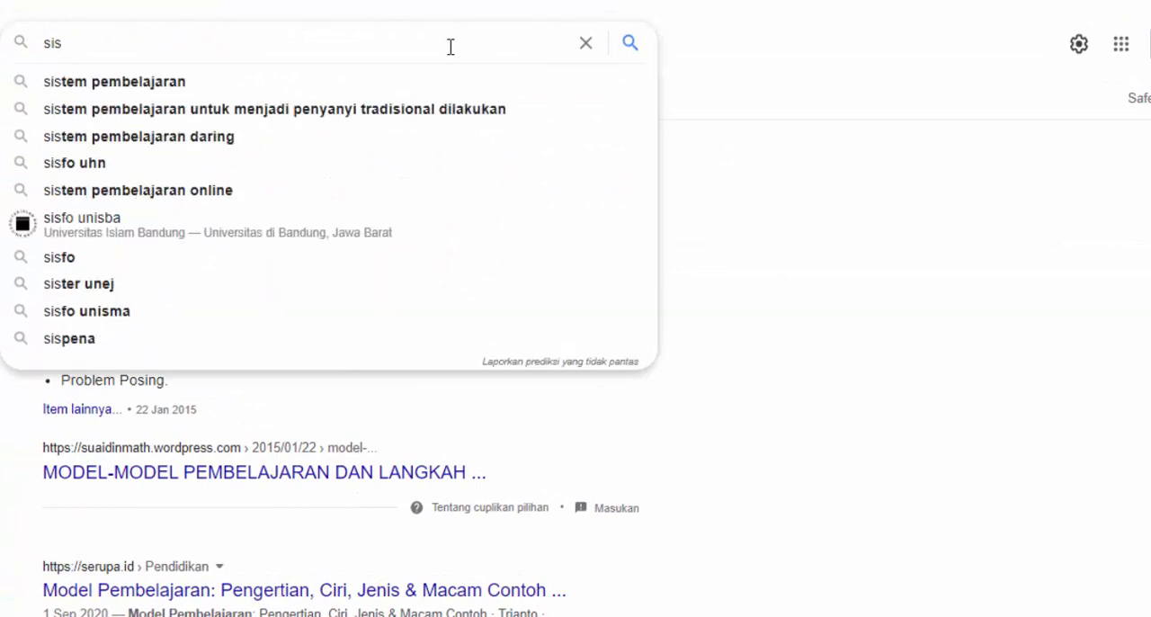
{"action": "type", "text": "tem bilangan "}
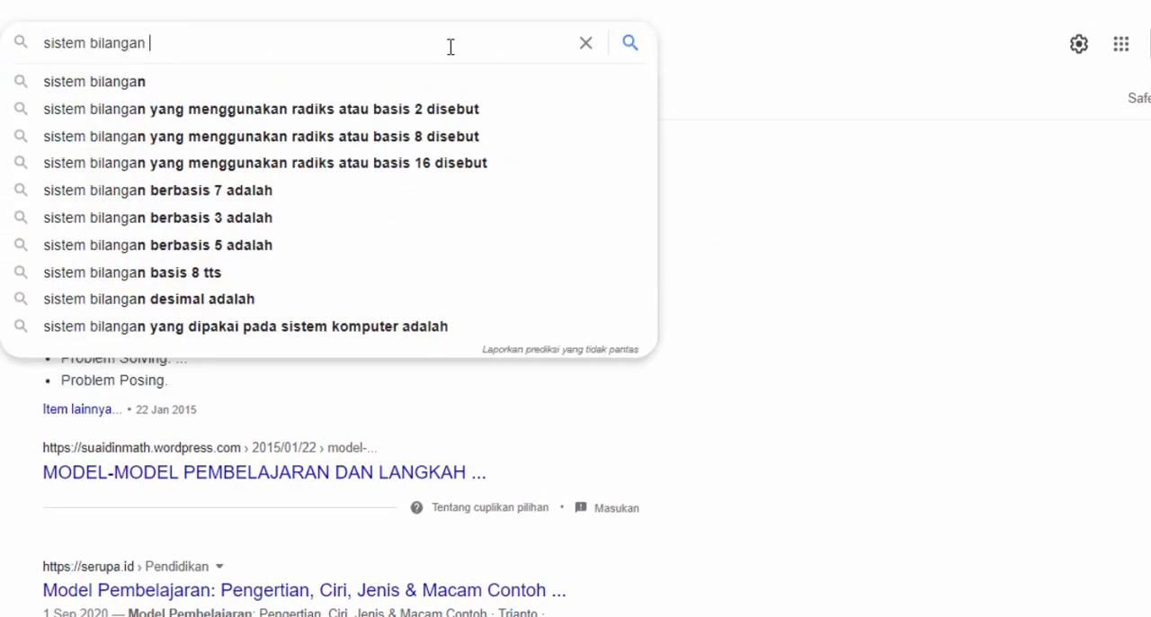
{"action": "type", "text": "biner"}
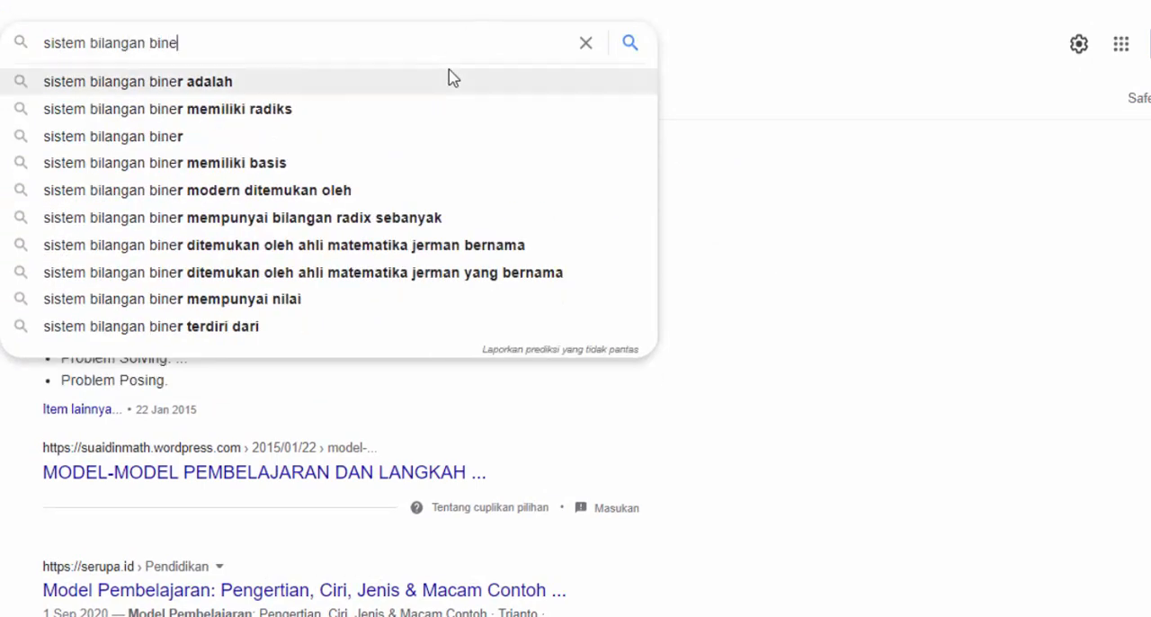
{"action": "left_click", "coordinate": [449, 80]}
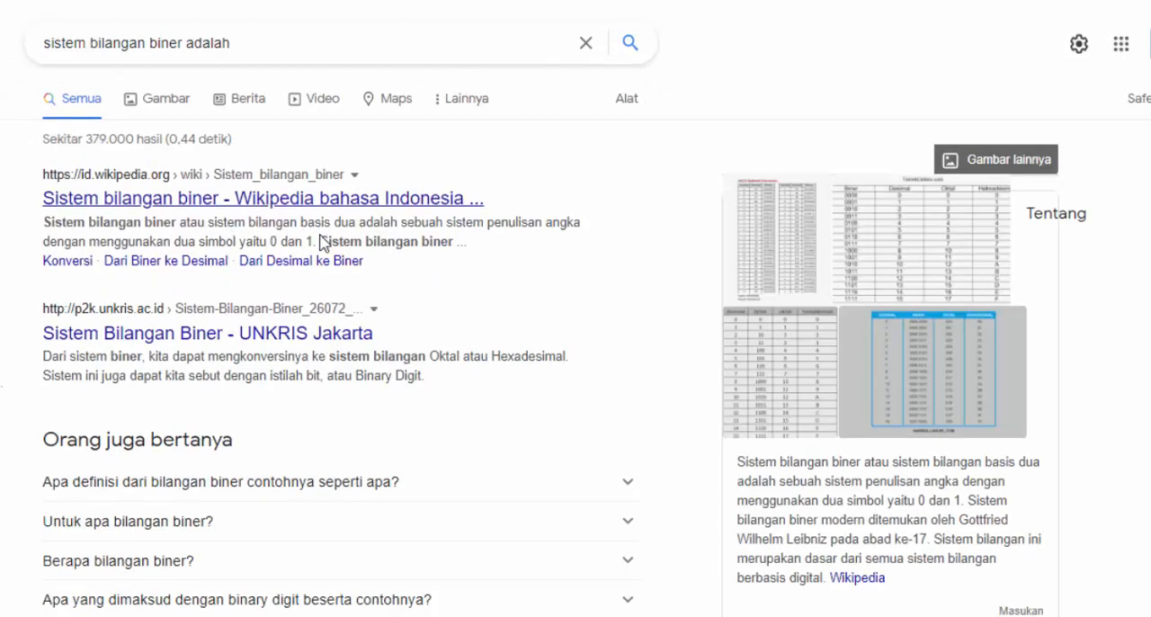
Copy the address of the Wikipedia result for Sistem bilangan biner and return to the E-School lesson plan form
{"action": "right_click", "coordinate": [394, 197]}
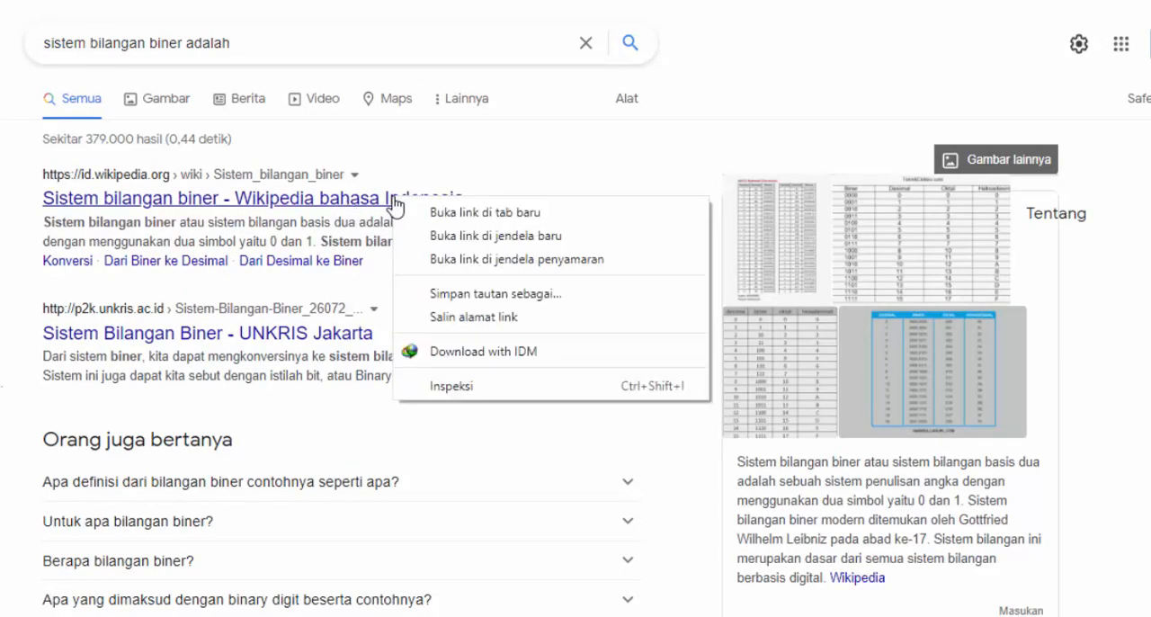
{"action": "left_click", "coordinate": [414, 208]}
{"action": "left_click", "coordinate": [836, 2]}
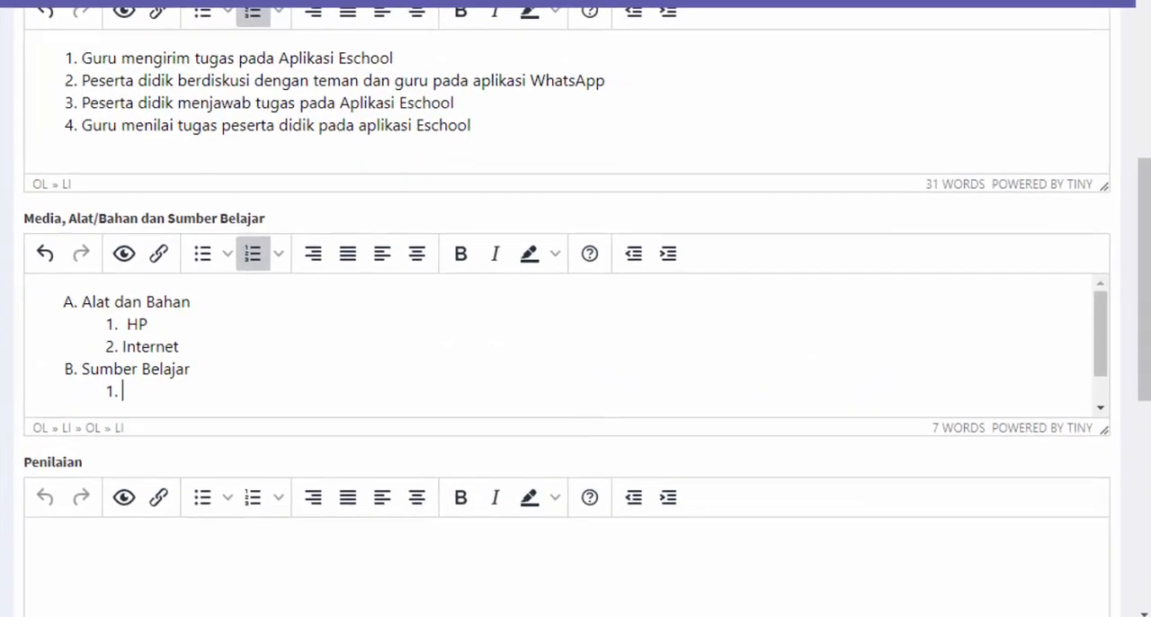
{"action": "left_click", "coordinate": [160, 254]}
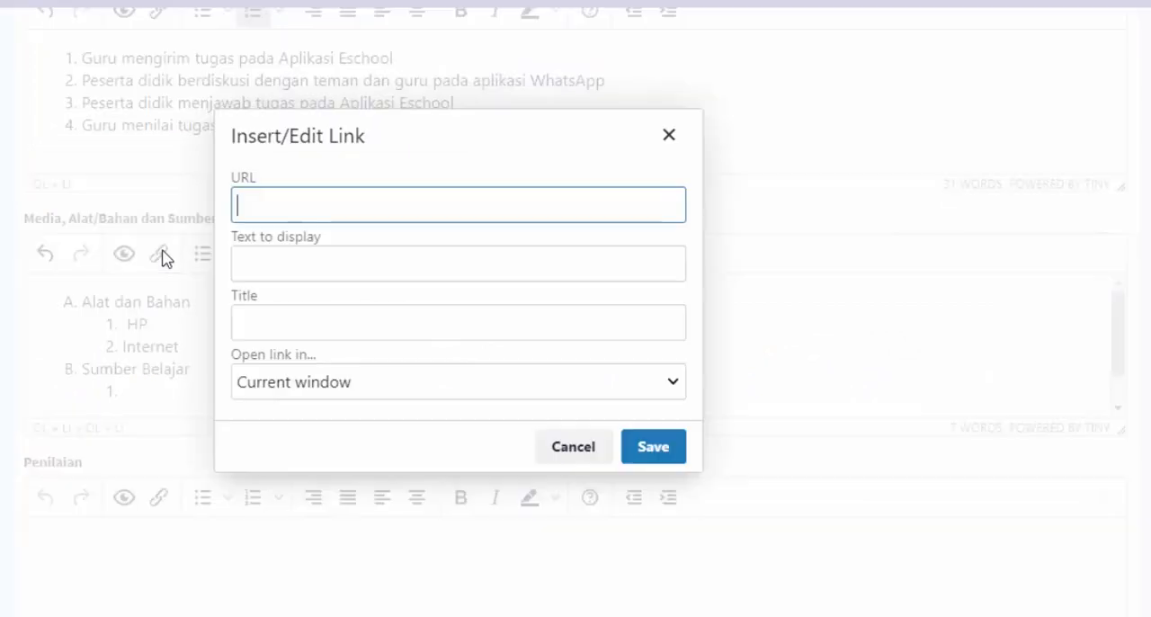
{"action": "left_click", "coordinate": [669, 136]}
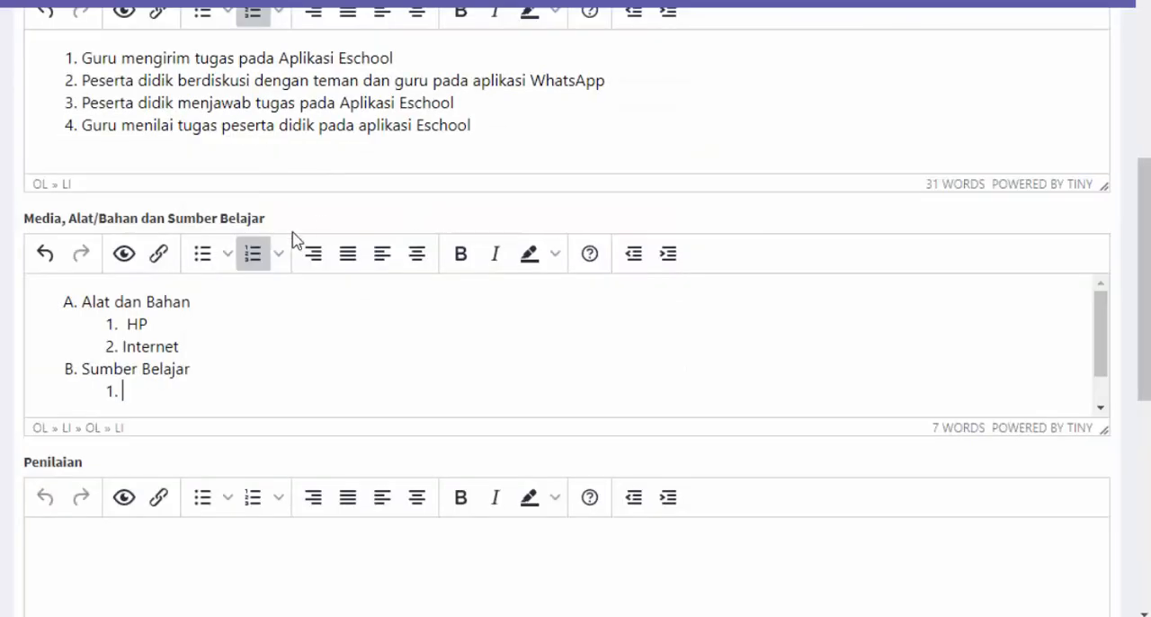
{"action": "left_click", "coordinate": [160, 254]}
{"action": "type", "text": "https://id.wikipedia.org/wiki/Sistem_bilangan_biner"}
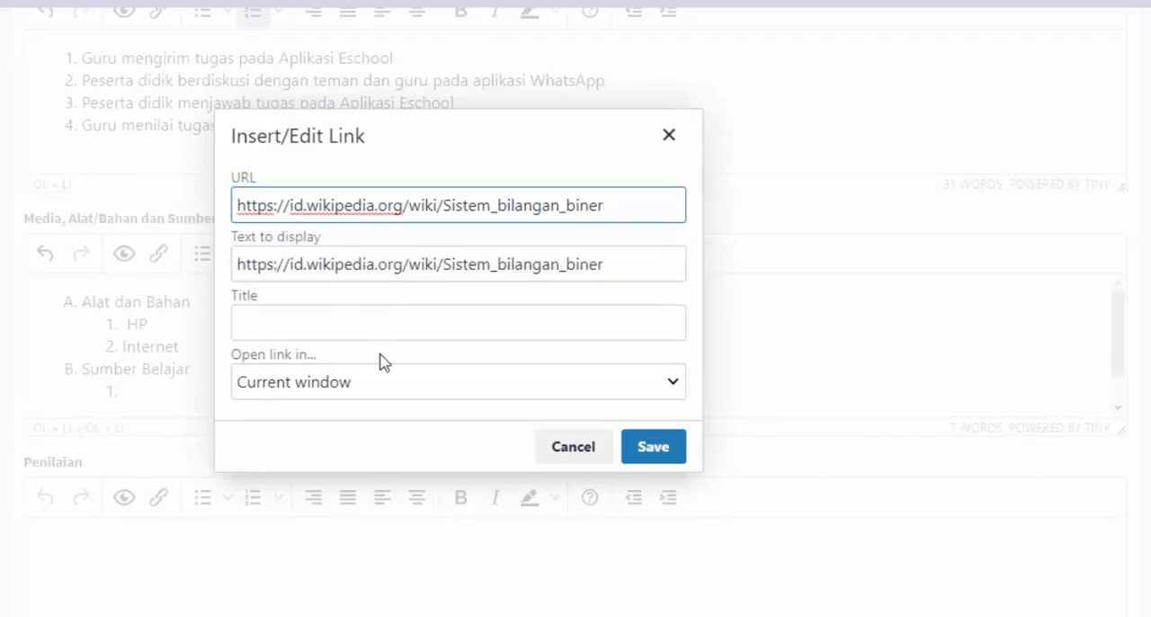
{"action": "left_click", "coordinate": [368, 385]}
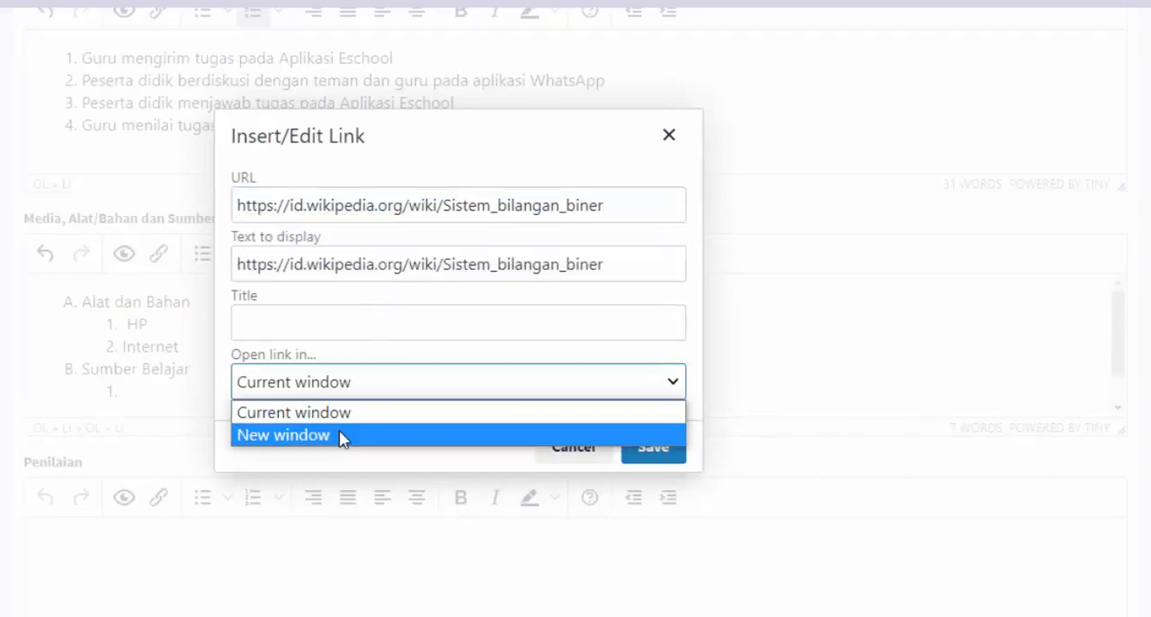
{"action": "left_click", "coordinate": [345, 433]}
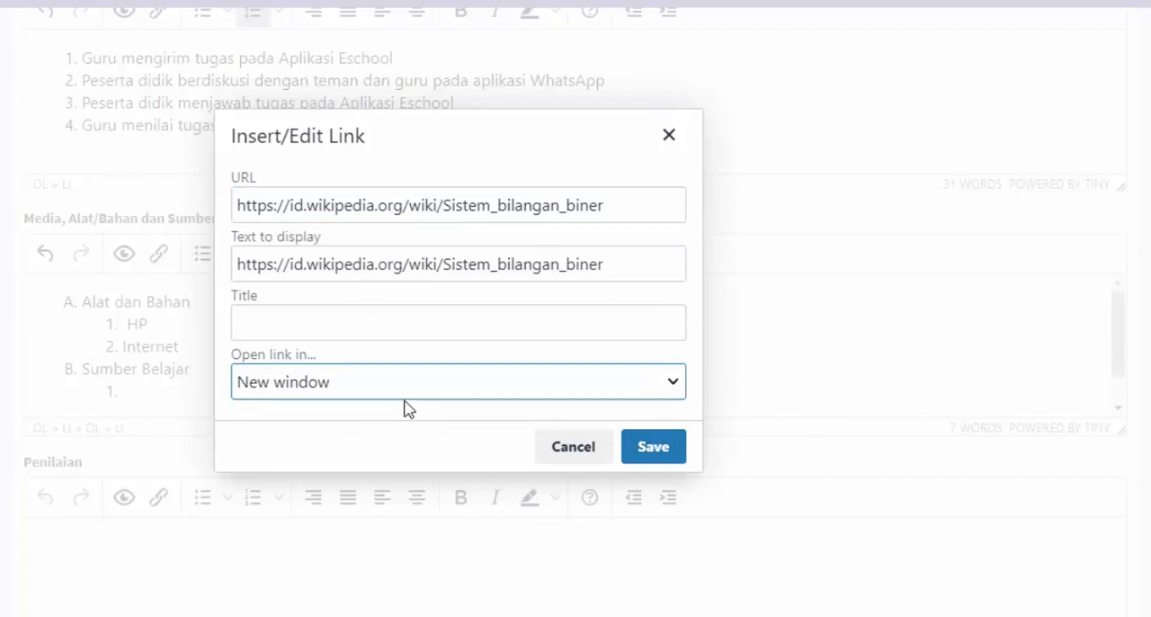
{"action": "left_click", "coordinate": [310, 385]}
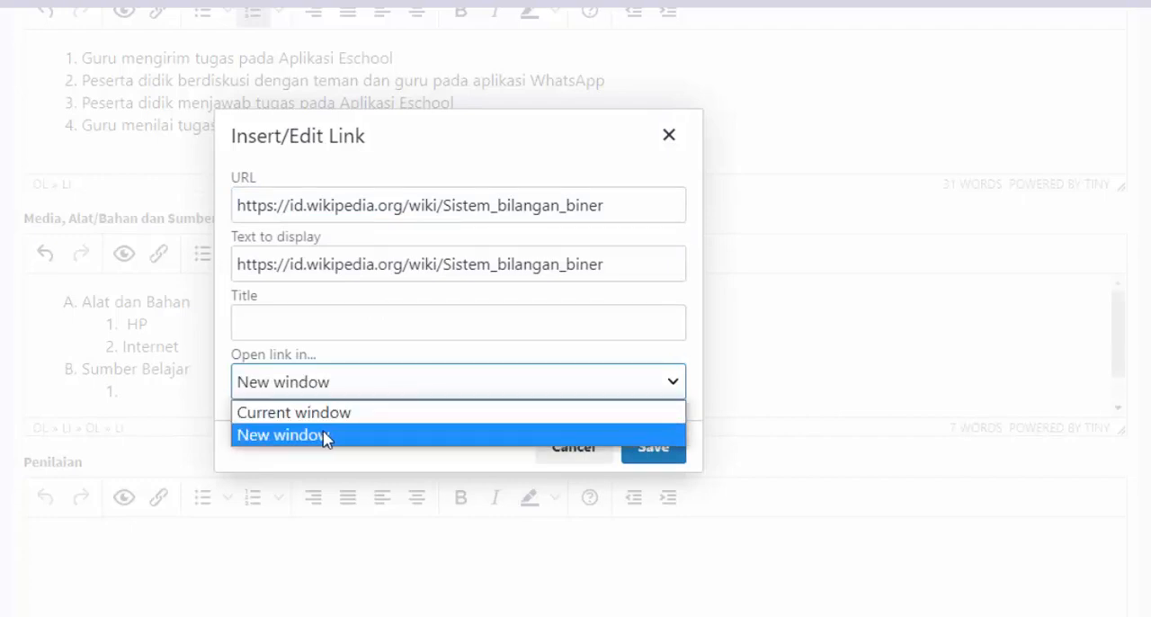
{"action": "left_click", "coordinate": [329, 437]}
{"action": "left_click", "coordinate": [340, 385]}
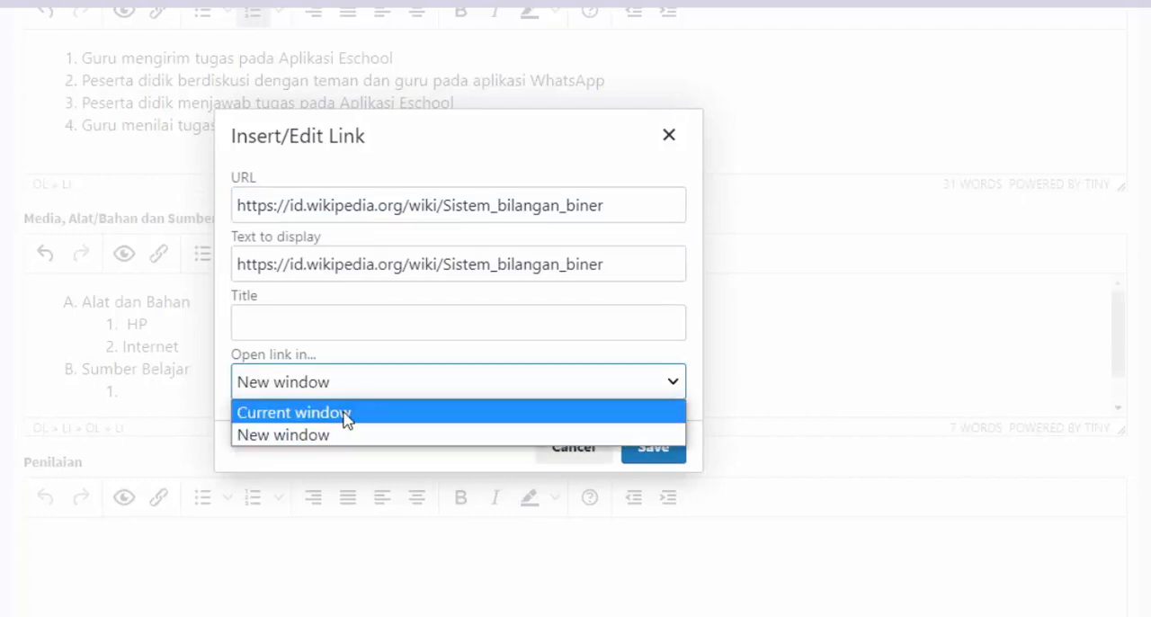
{"action": "left_click", "coordinate": [353, 436]}
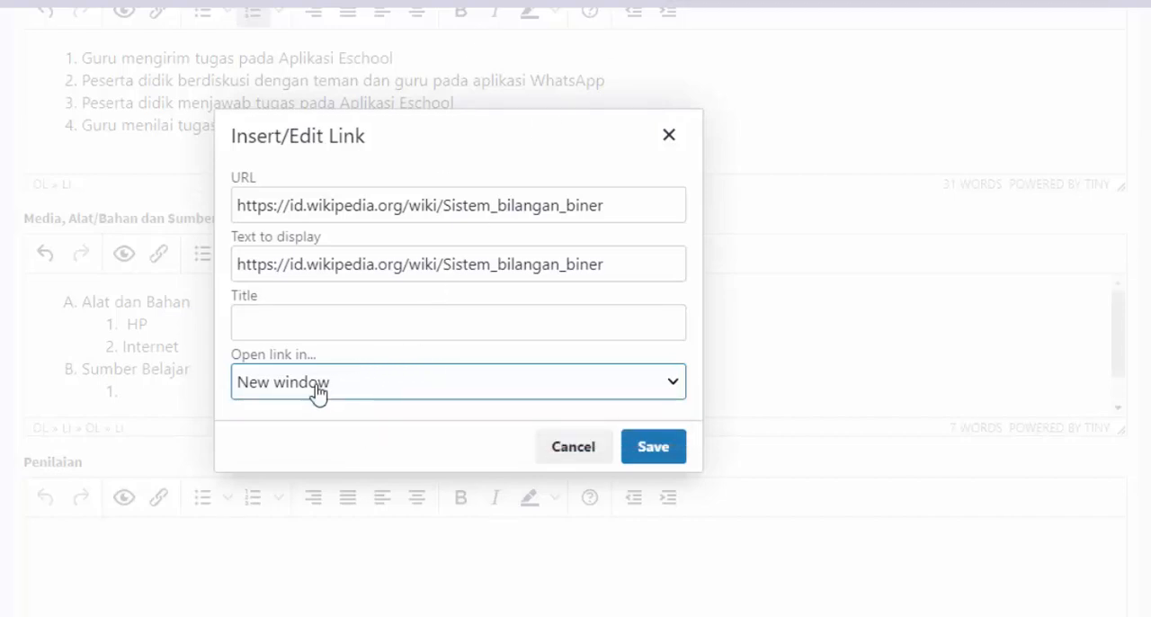
{"action": "left_click", "coordinate": [673, 449]}
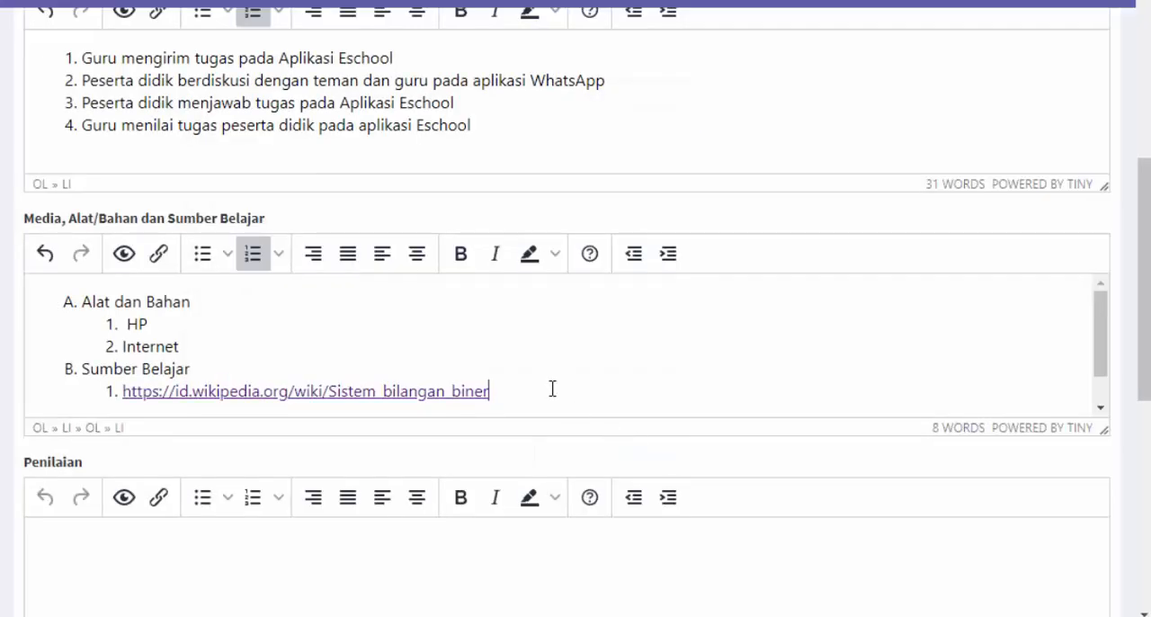
Enter "fortofolio" as the assessment in Penilaian
{"action": "scroll", "coordinate": [553, 382], "scroll_direction": "down", "scroll_amount": 1}
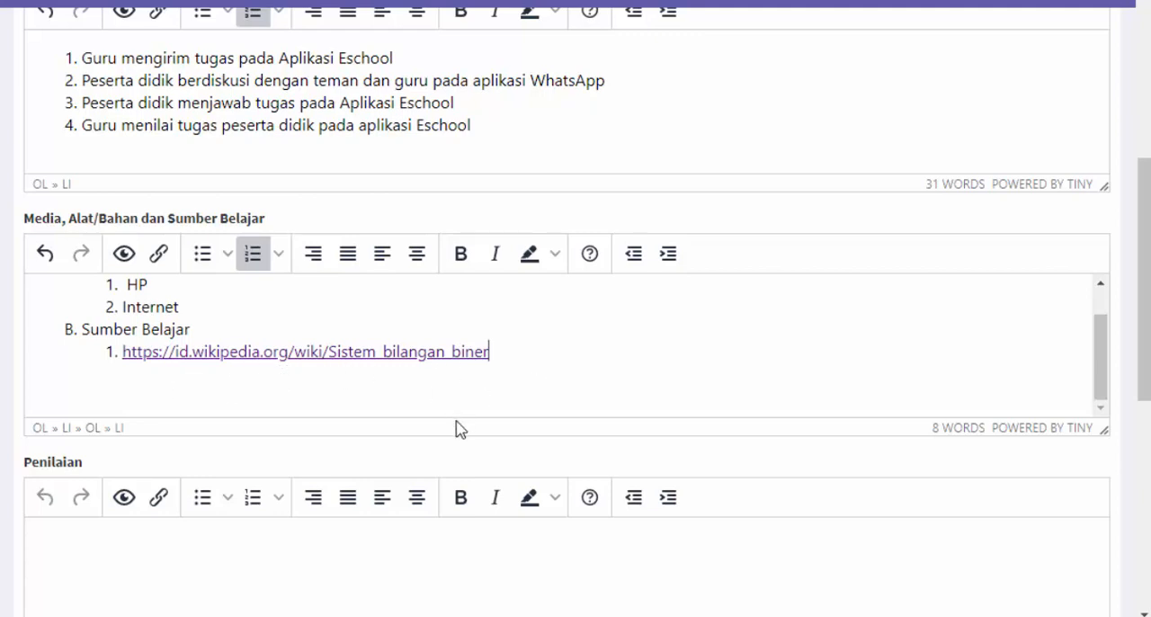
{"action": "scroll", "coordinate": [456, 422], "scroll_direction": "down", "scroll_amount": 3}
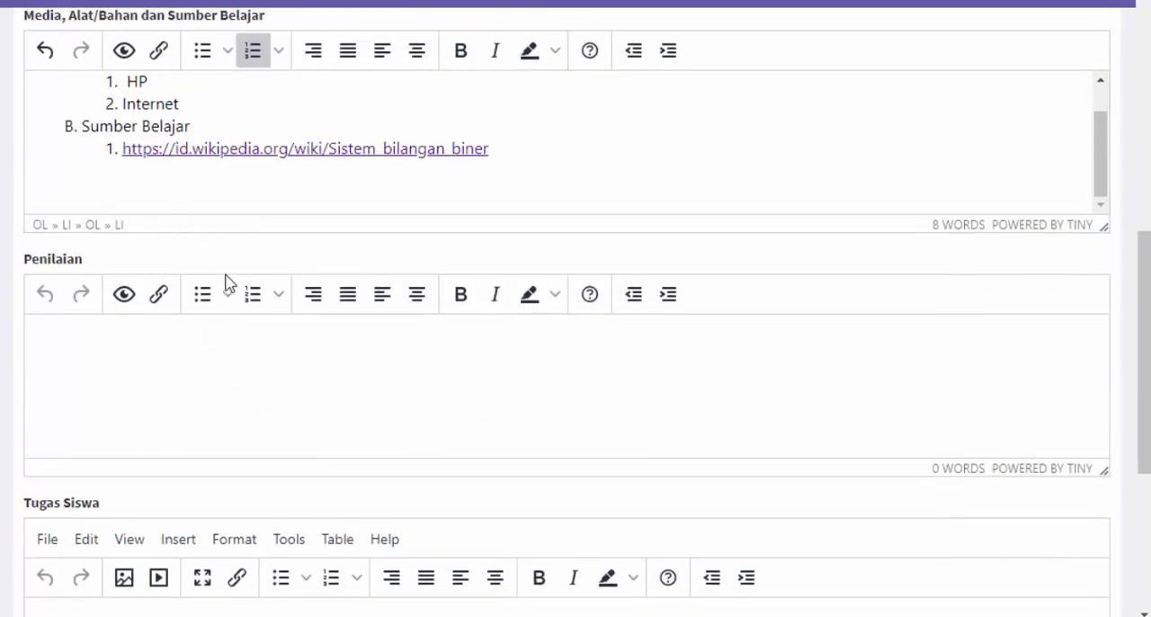
{"action": "left_click", "coordinate": [164, 337]}
{"action": "type", "text": "fort"}
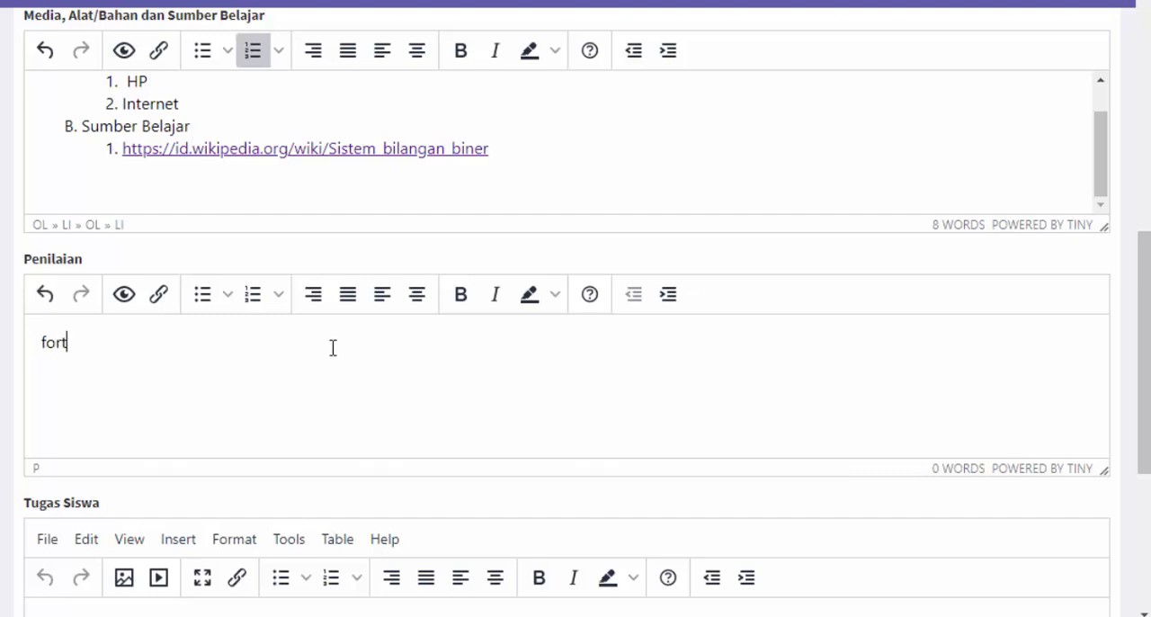
{"action": "type", "text": "ofolio"}
{"action": "scroll", "coordinate": [314, 342], "scroll_direction": "down", "scroll_amount": 2}
{"action": "scroll", "coordinate": [329, 260], "scroll_direction": "up", "scroll_amount": 1}
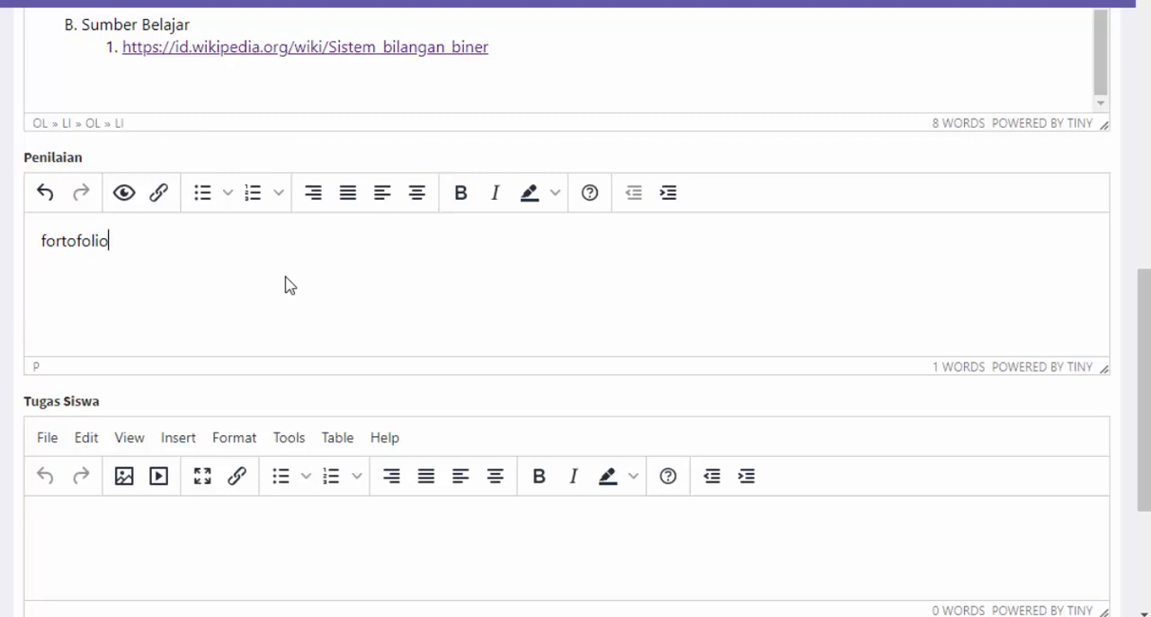
{"action": "scroll", "coordinate": [288, 285], "scroll_direction": "down", "scroll_amount": 2}
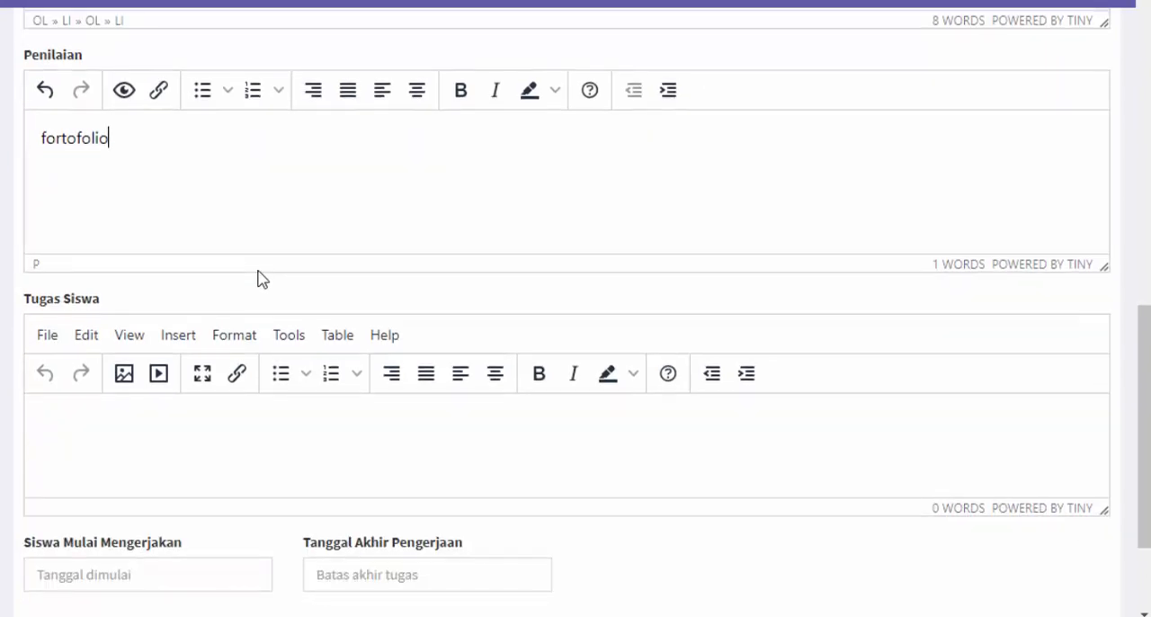
Enter "Pelajarilah materi pada link berikut:" as the opening line of Tugas Siswa
{"action": "scroll", "coordinate": [233, 283], "scroll_direction": "down", "scroll_amount": 2}
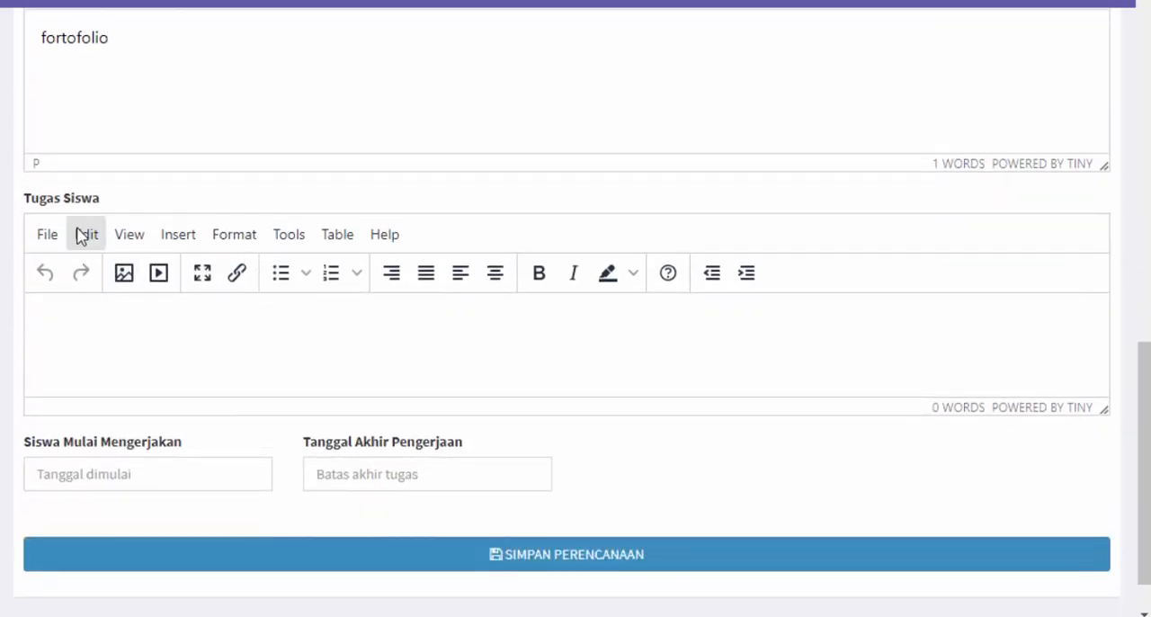
{"action": "left_click", "coordinate": [168, 316]}
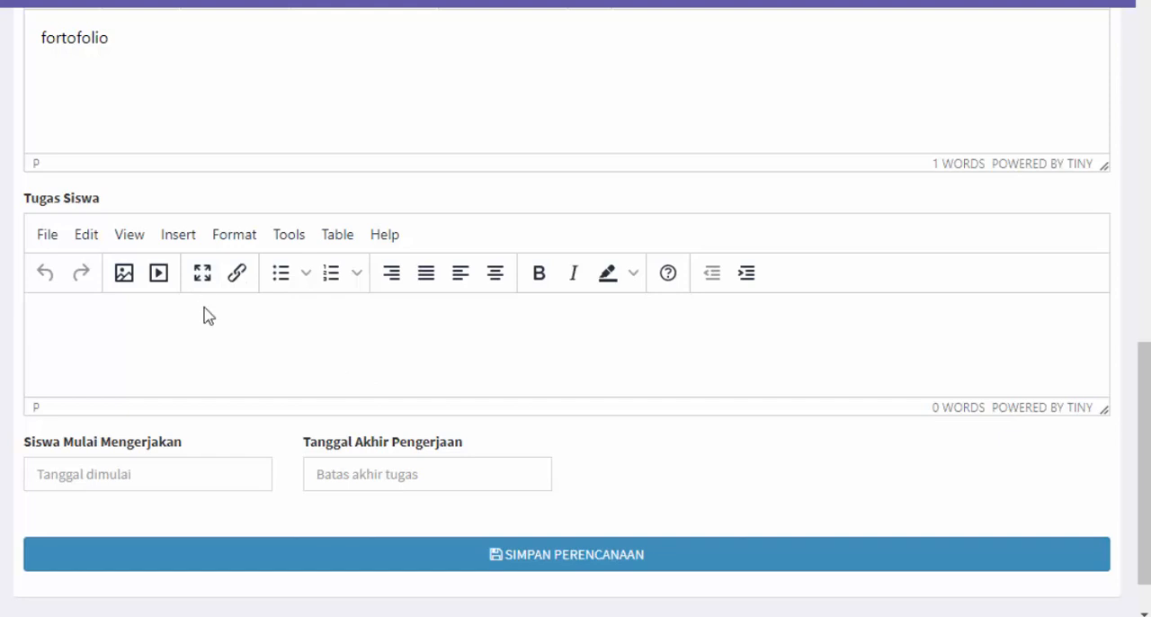
{"action": "type", "text": "Pelajar"}
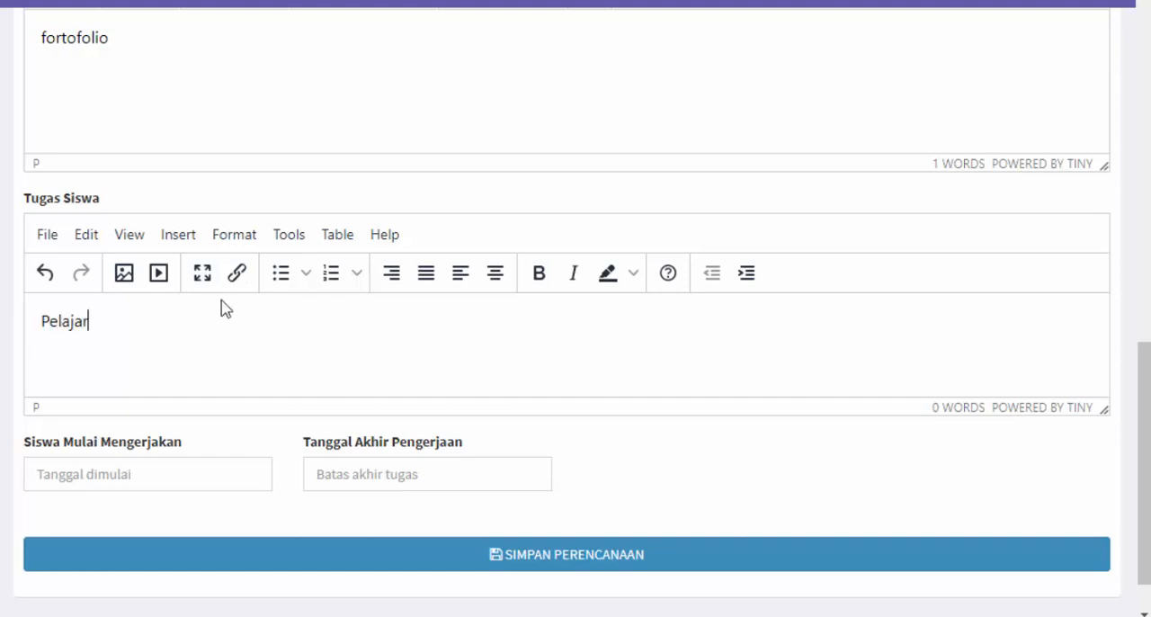
{"action": "type", "text": "ilah materi pada link"}
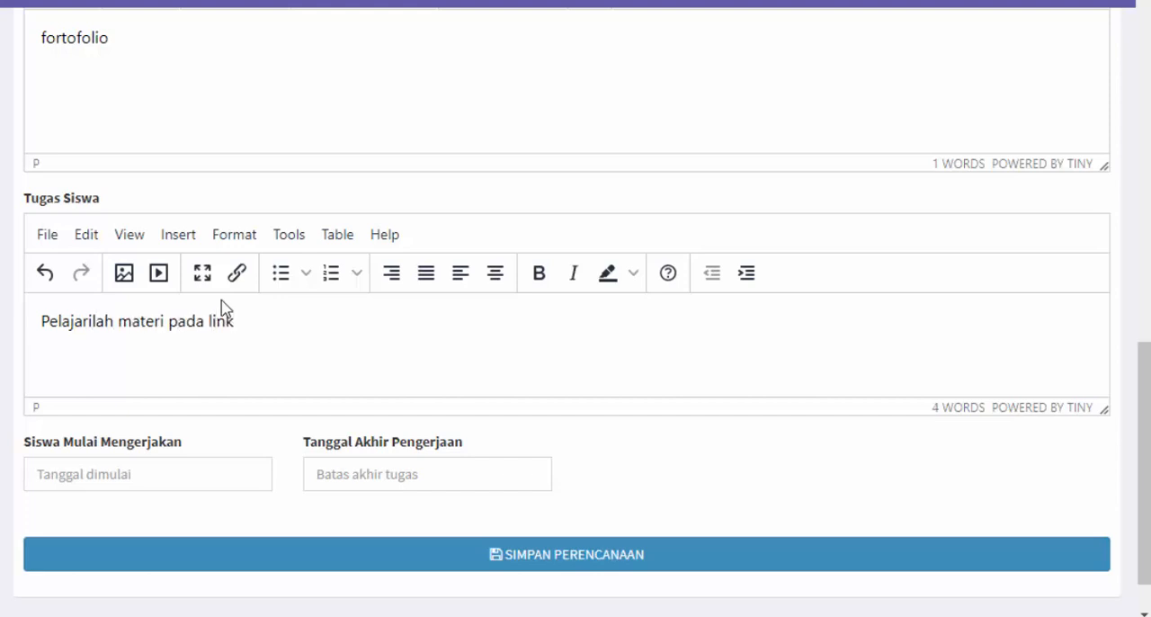
{"action": "type", "text": " berikut:"}
Copy the Wikipedia link from Sumber Belajar into Tugas Siswa as a numbered item, and start a plain paragraph below the list
{"action": "scroll", "coordinate": [285, 217], "scroll_direction": "up", "scroll_amount": 5}
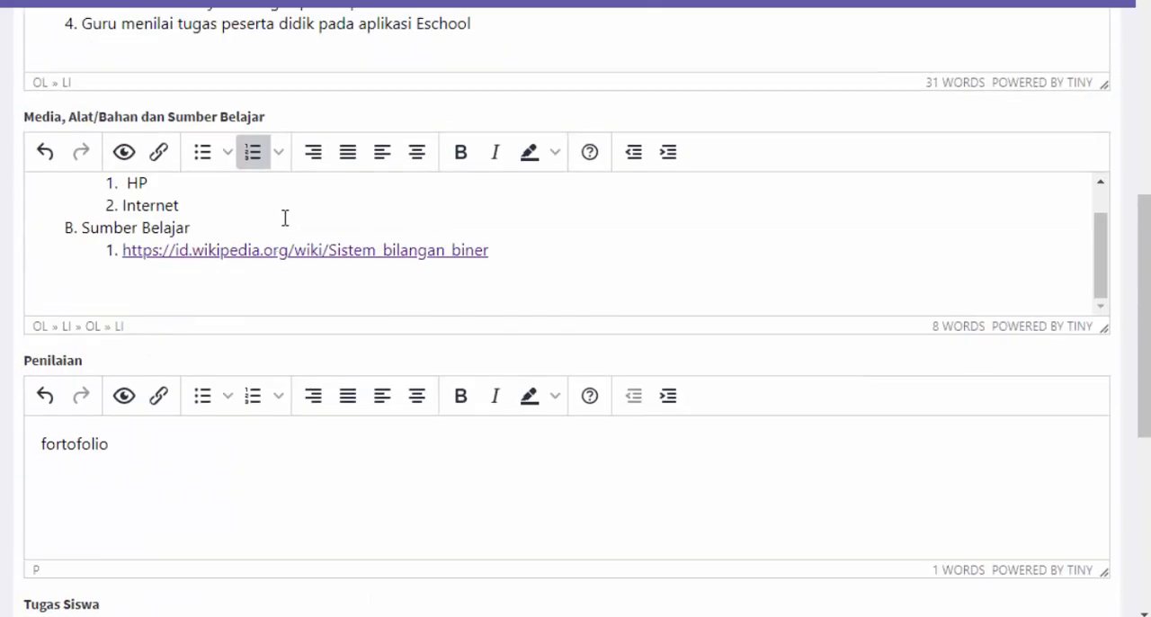
{"action": "left_click_drag", "start_coordinate": [501, 253], "coordinate": [115, 251]}
{"action": "key", "text": "ctrl+c"}
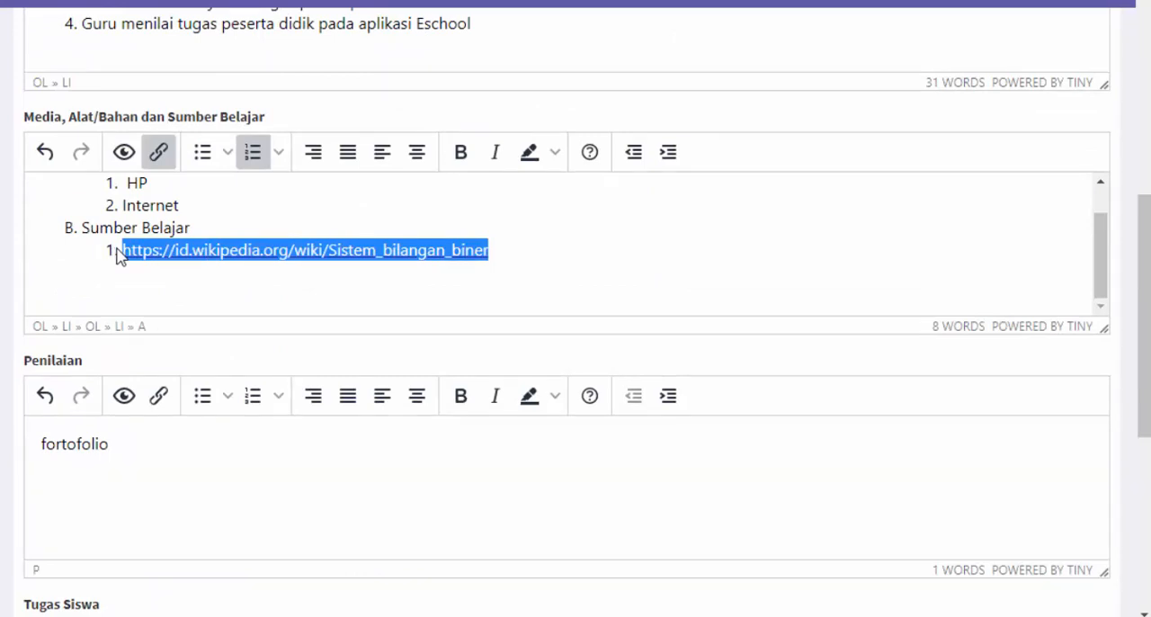
{"action": "scroll", "coordinate": [227, 327], "scroll_direction": "down", "scroll_amount": 3}
{"action": "scroll", "coordinate": [227, 327], "scroll_direction": "down", "scroll_amount": 3}
{"action": "left_click", "coordinate": [156, 293]}
{"action": "key", "text": "ctrl+v"}
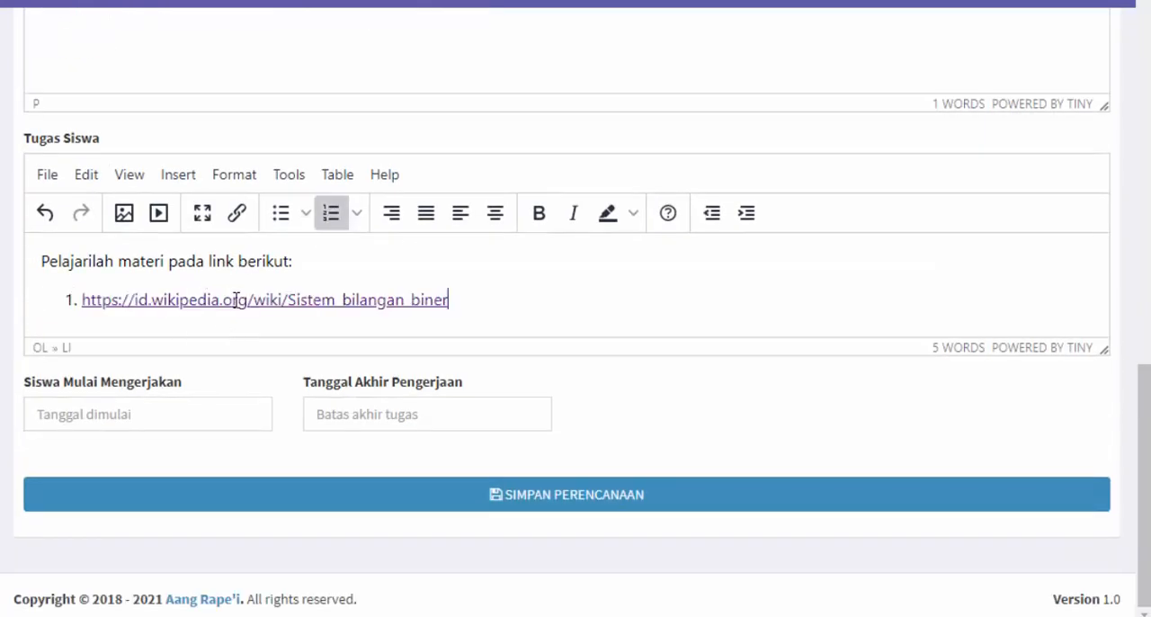
{"action": "key", "text": "Return"}
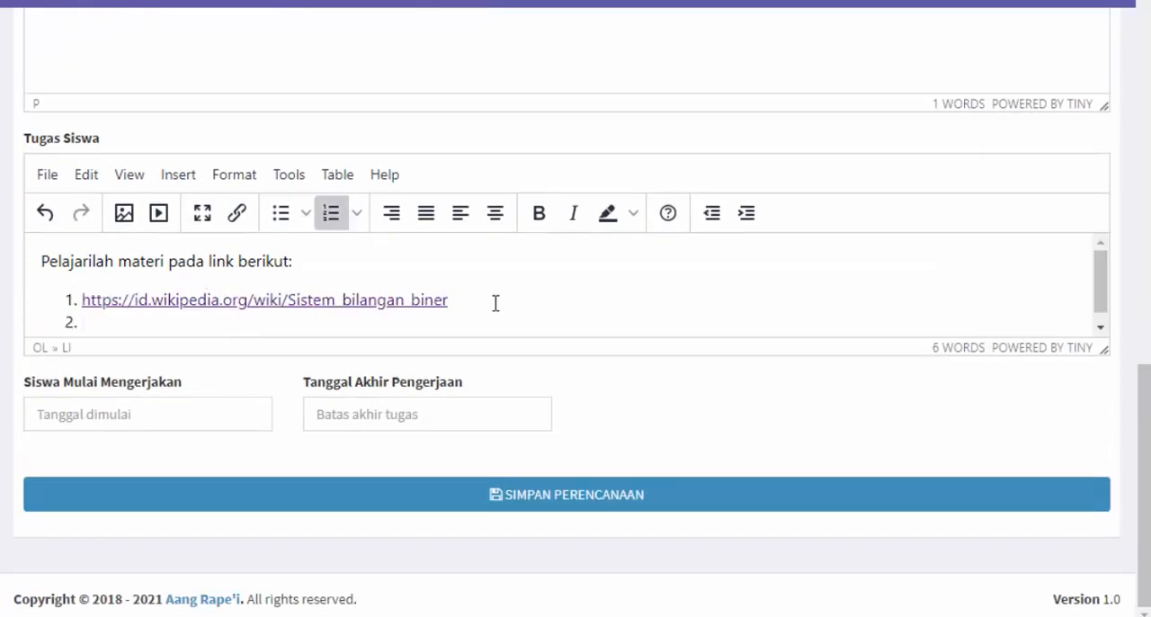
{"action": "key", "text": "Return"}
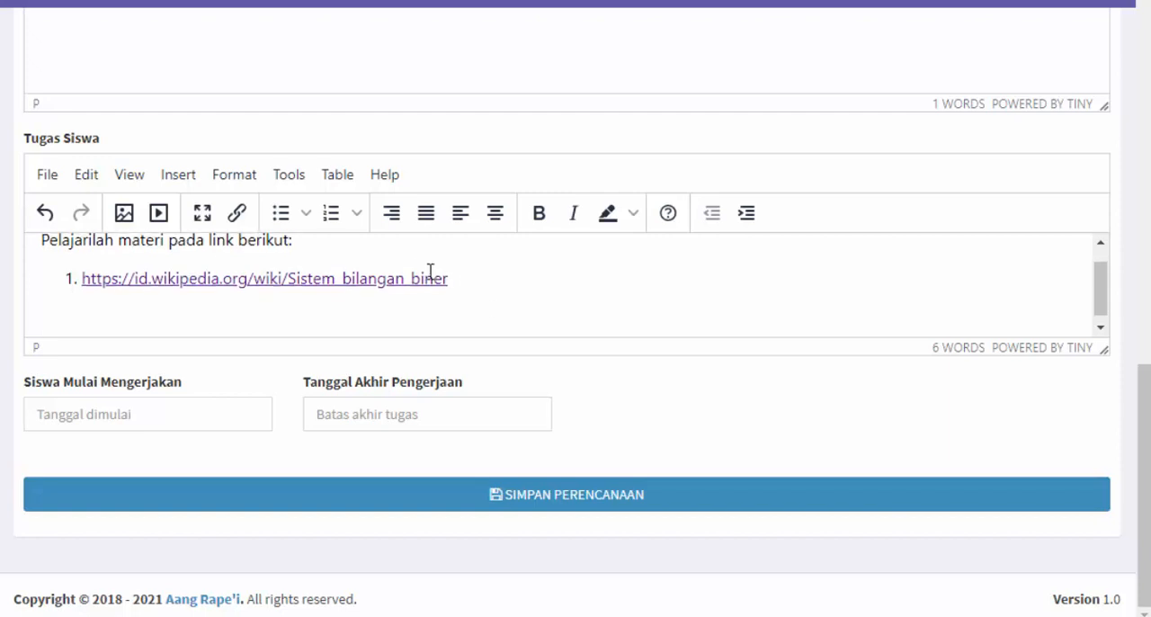
{"action": "scroll", "coordinate": [430, 272], "scroll_direction": "down", "scroll_amount": 1}
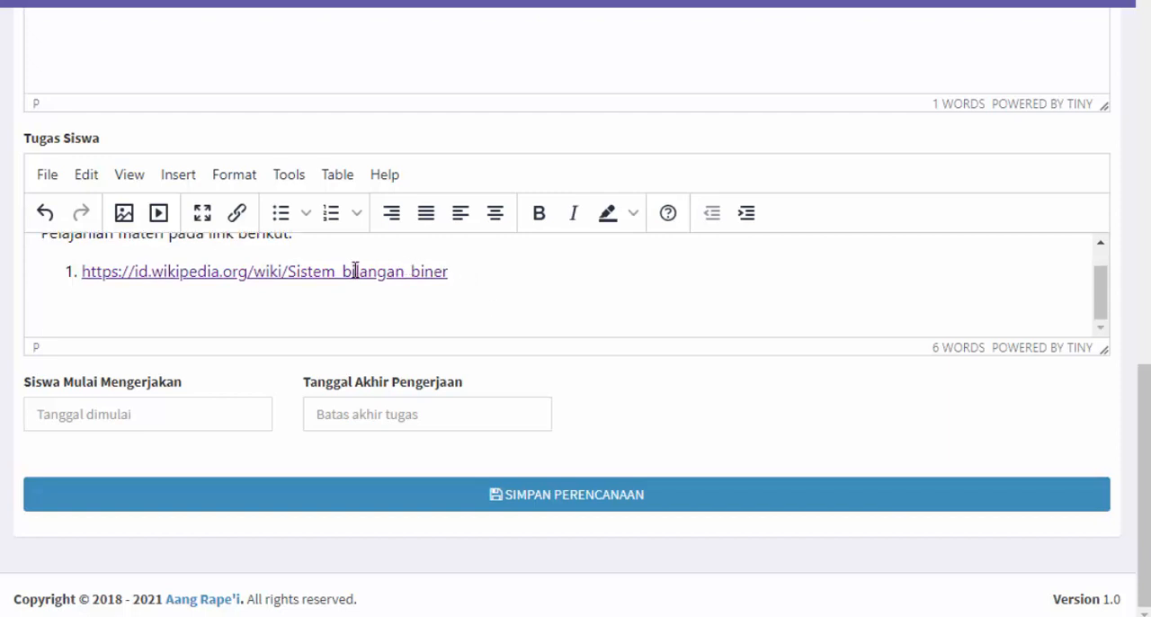
{"action": "type", "text": "BUtala"}
{"action": "key", "text": "BackSpace"}
{"action": "key", "text": "BackSpace"}
{"action": "type", "text": "atlah"}
{"action": "key", "text": "BackSpace"}
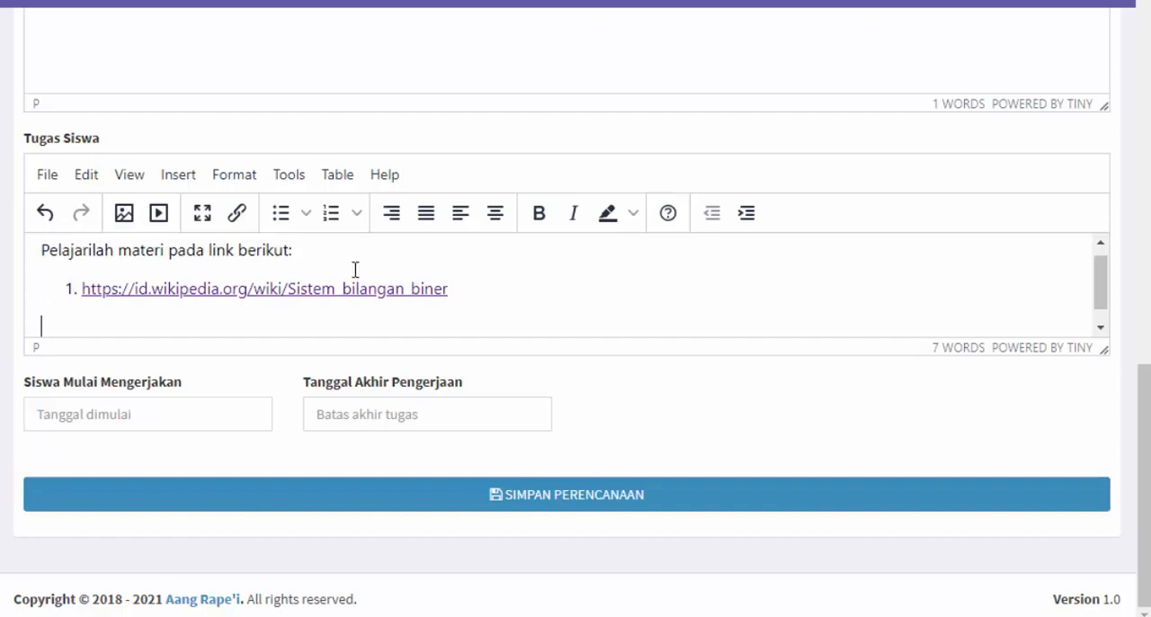
Add the instruction "Konversilah bilngan biner berikut ini menjadi bilngan desimal:" below the link and start a new line
{"action": "type", "text": "Konversi"}
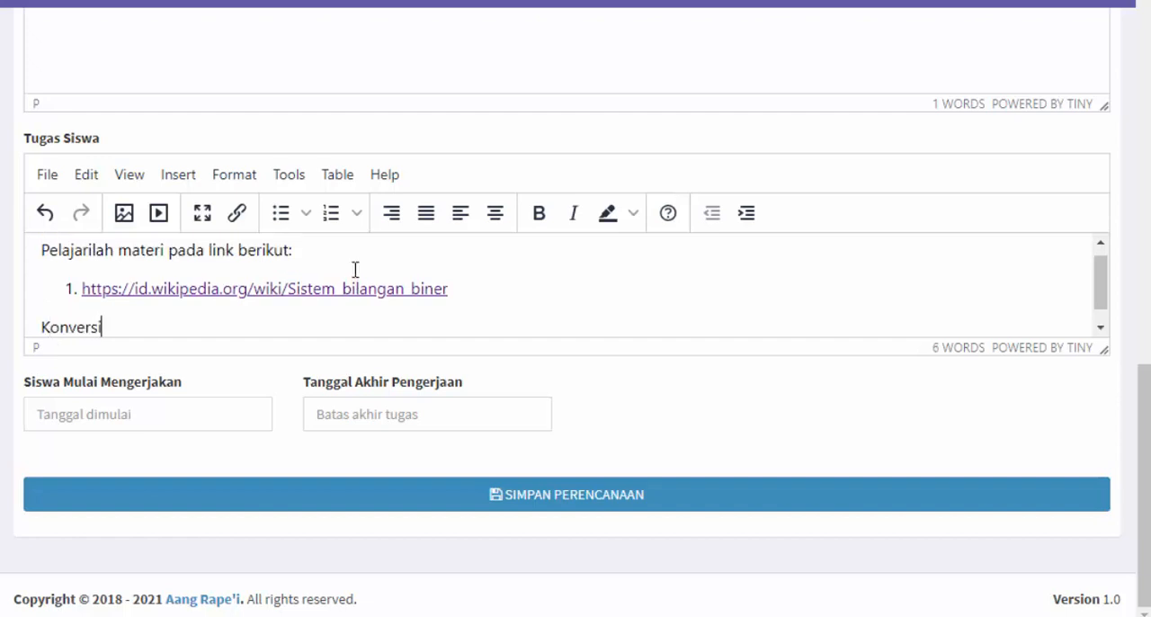
{"action": "type", "text": "lah bilngan"}
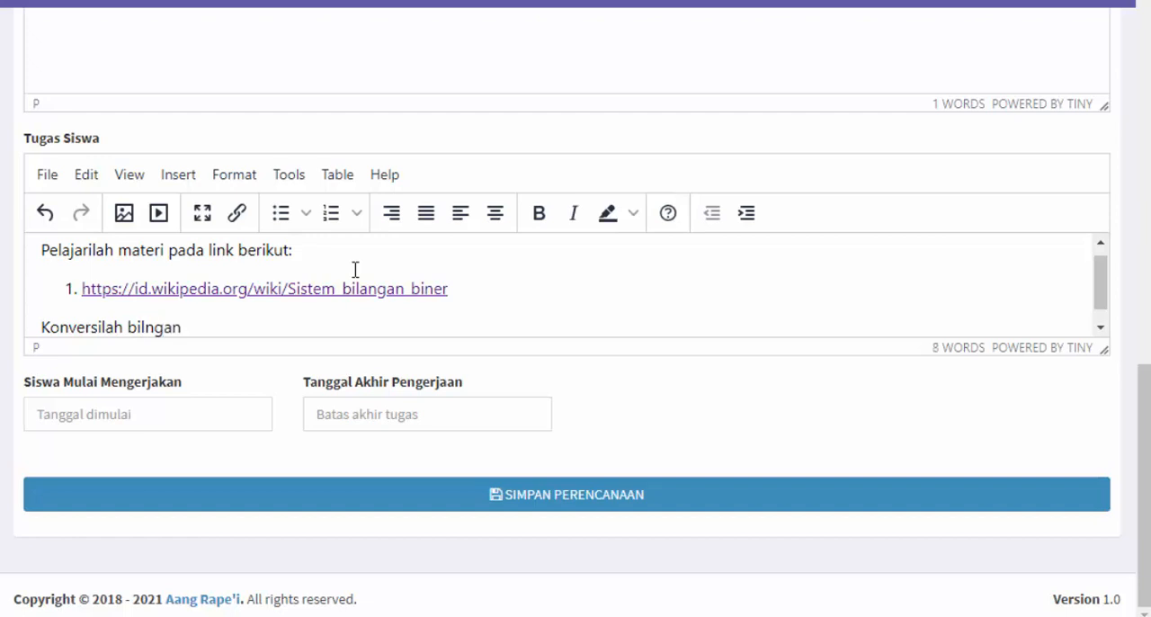
{"action": "type", "text": "a biner berikut ini"}
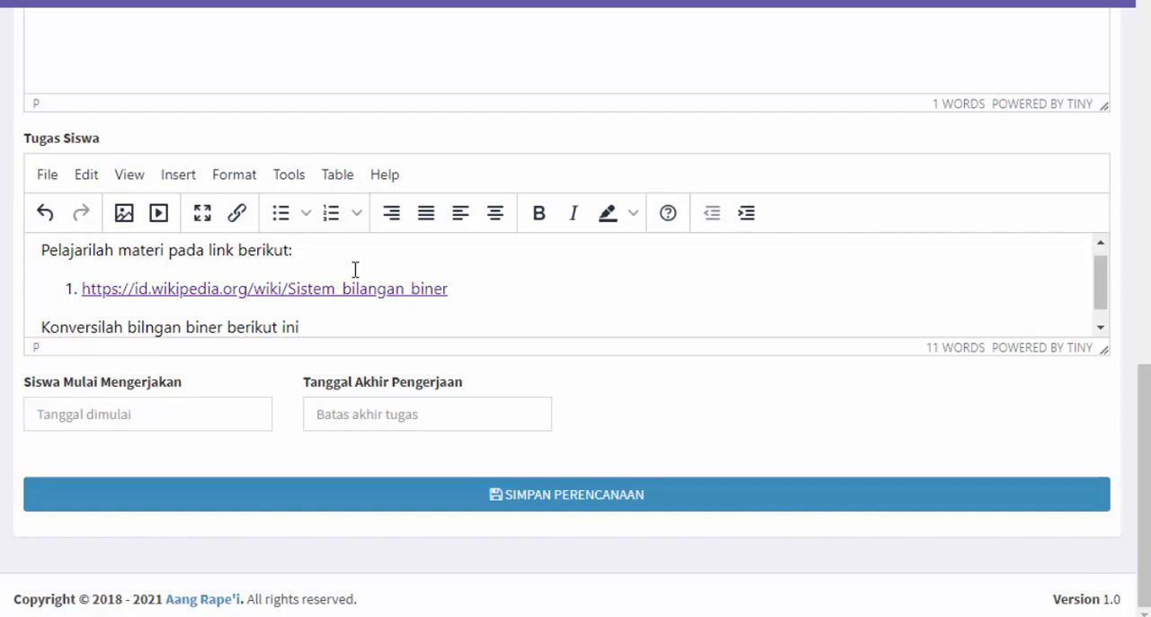
{"action": "type", "text": " keba"}
{"action": "type", "text": "menjadi "}
{"action": "type", "text": "bil"}
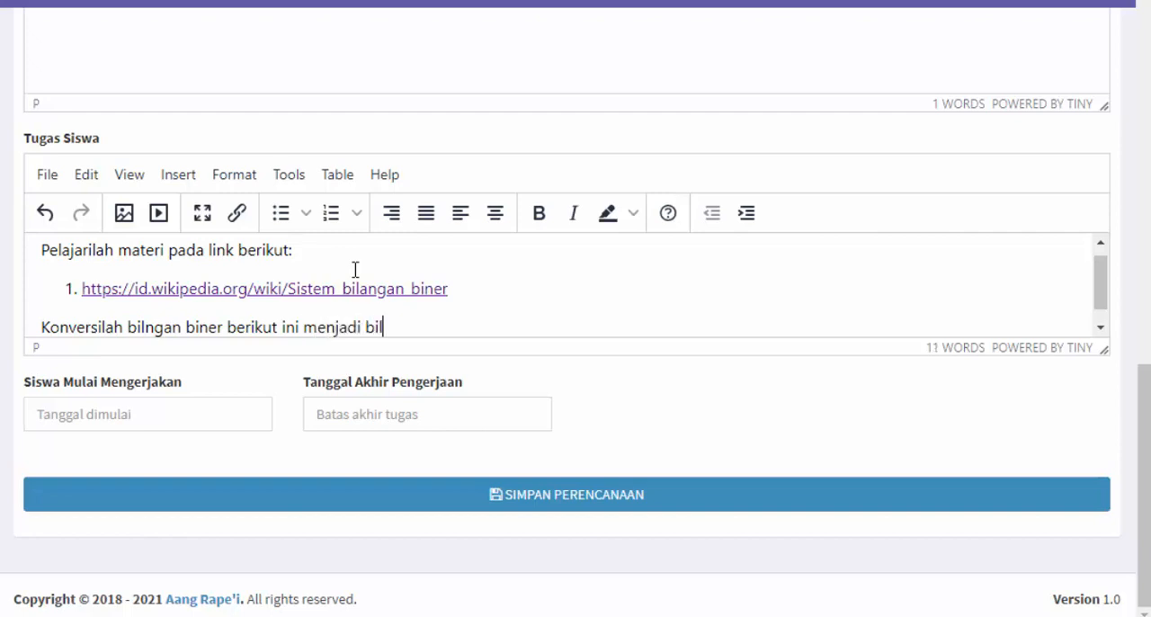
{"action": "type", "text": "ngan desimal"}
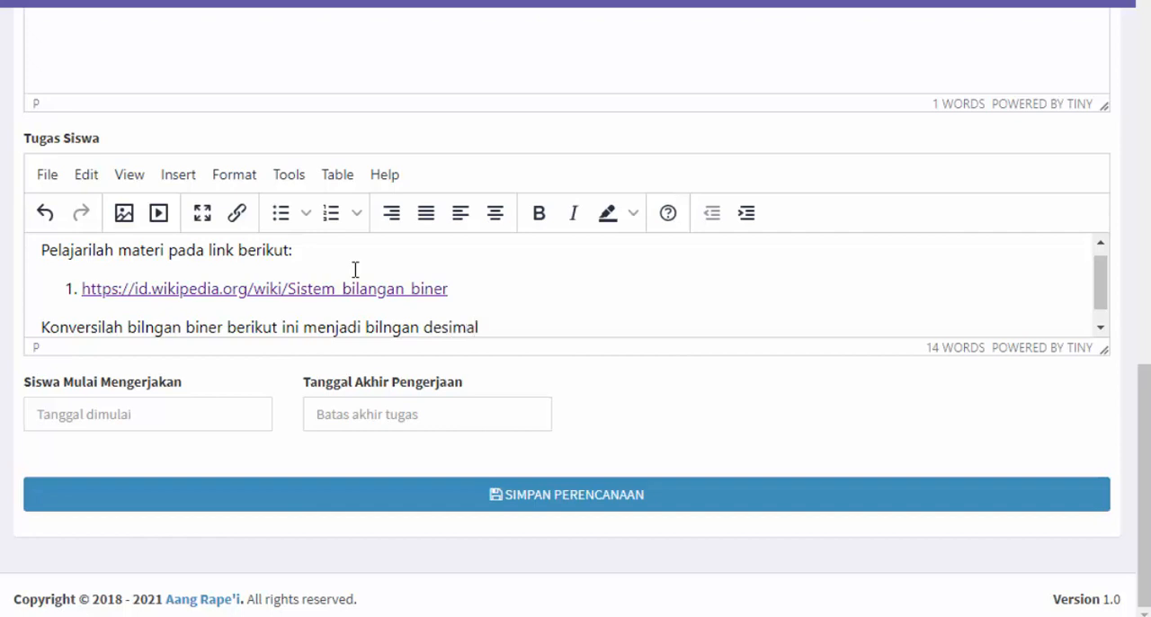
{"action": "type", "text": ":"}
{"action": "key", "text": "Return"}
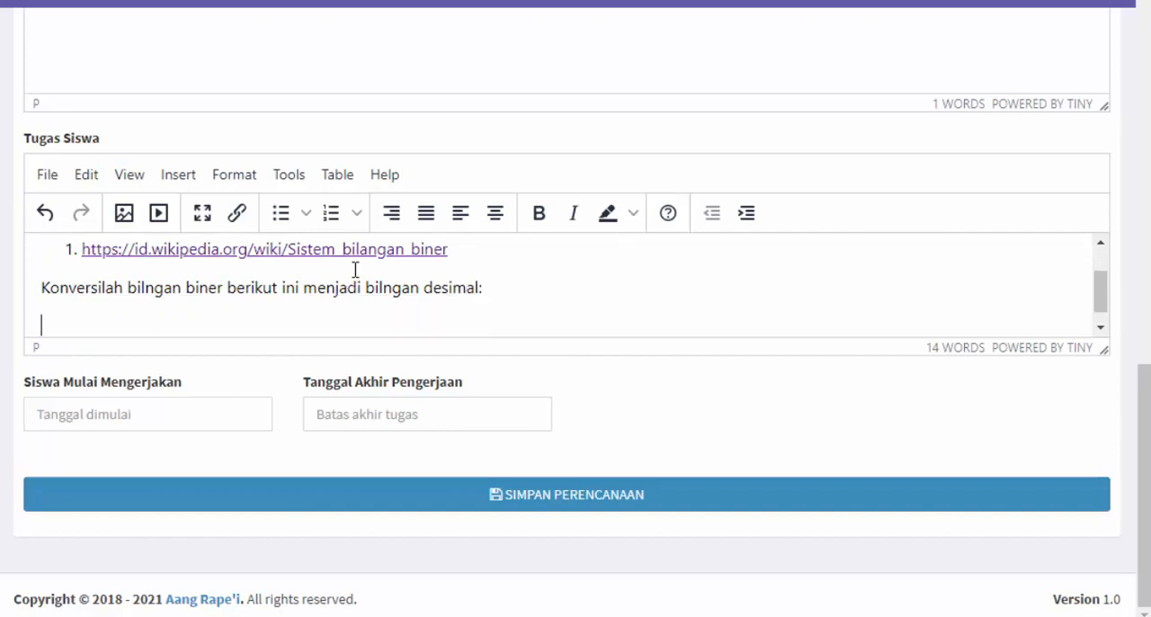
Enter the binary number 100101 below the instruction and correct the first "bilngan" to "bilangan"
{"action": "type", "text": "100101"}
{"action": "scroll", "coordinate": [355, 267], "scroll_direction": "down", "scroll_amount": 1}
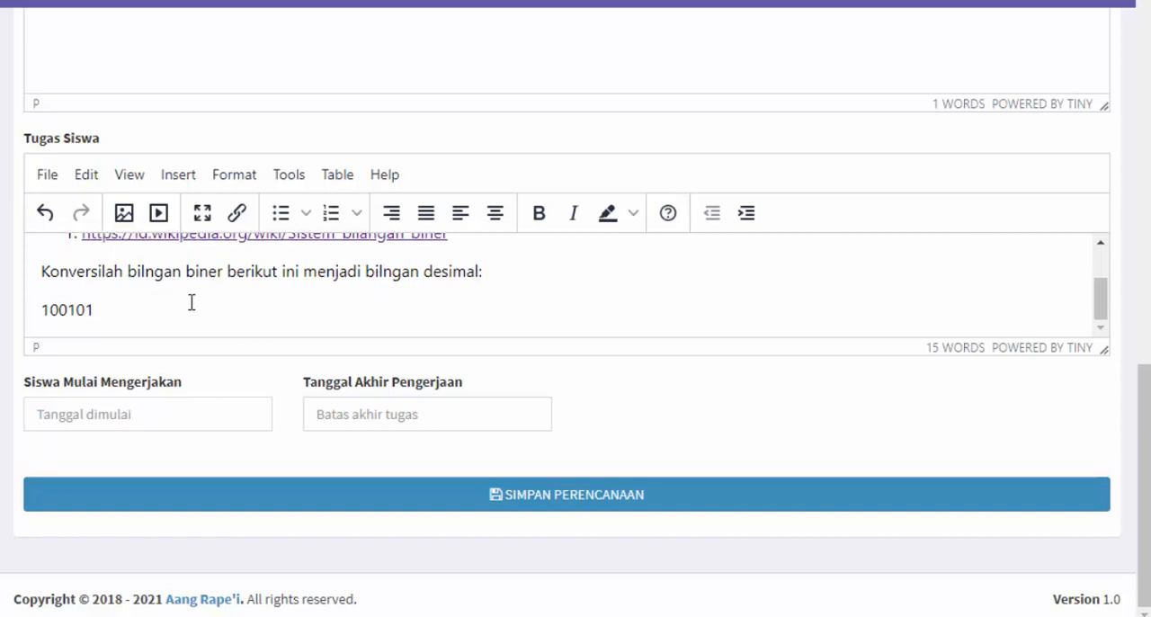
{"action": "type", "text": "a"}
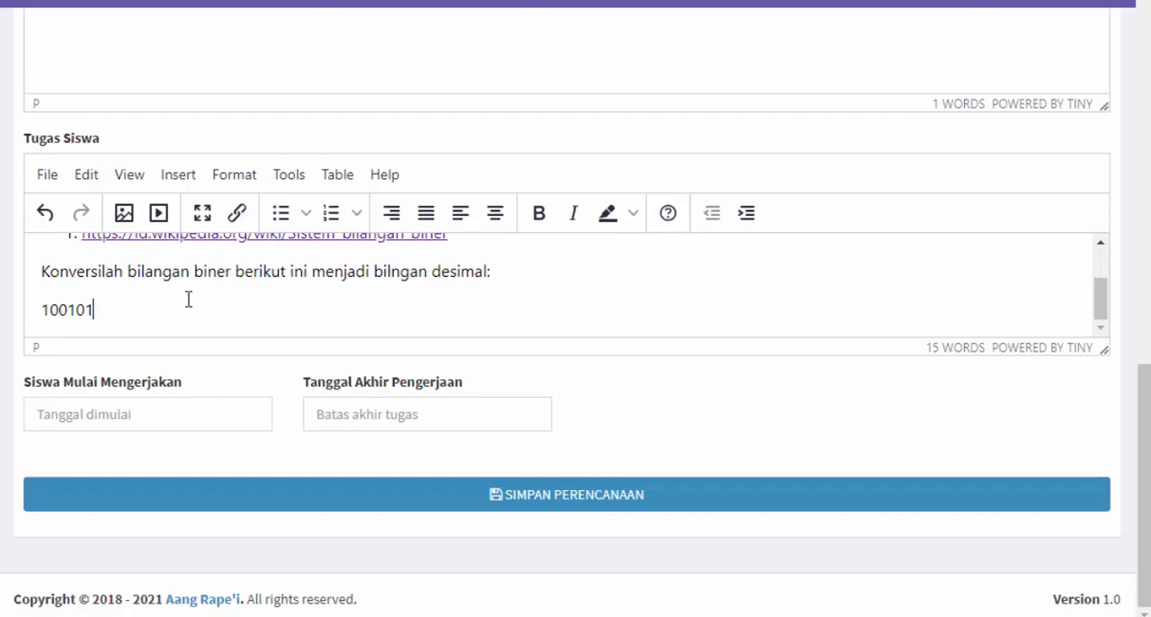
Add the closing line "Kerjakan di dalam buku tulis dan difoto, kirim foto sebagai jawaban tugas ini" to Tugas Siswa
{"action": "key", "text": "Return"}
{"action": "type", "text": "Ke"}
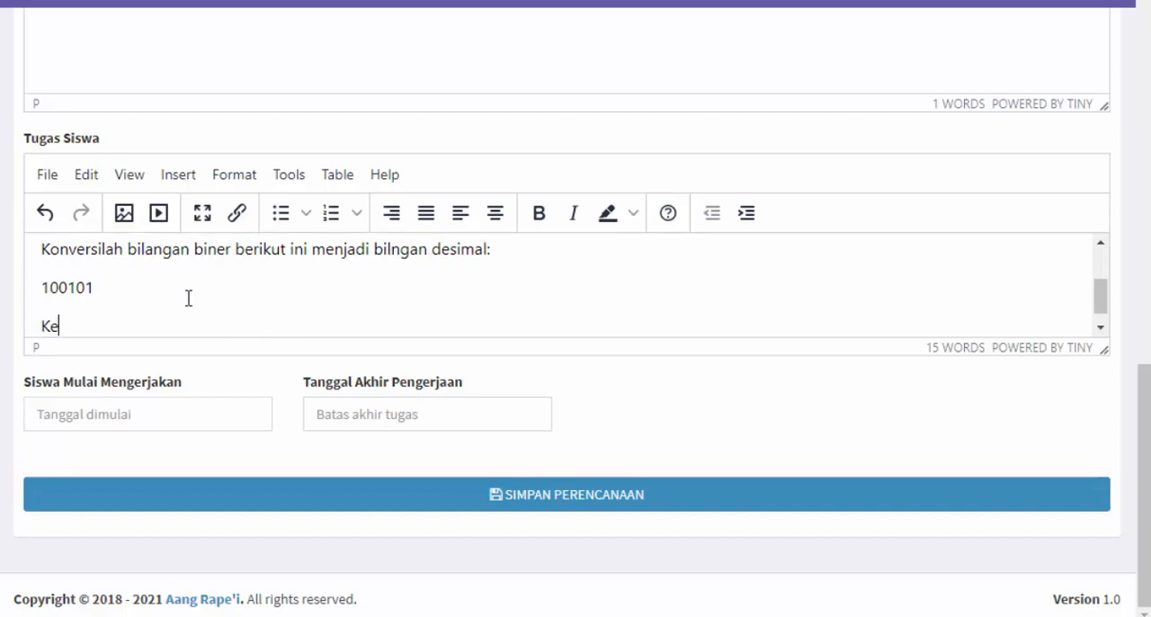
{"action": "type", "text": "rjakan di dalam bu"}
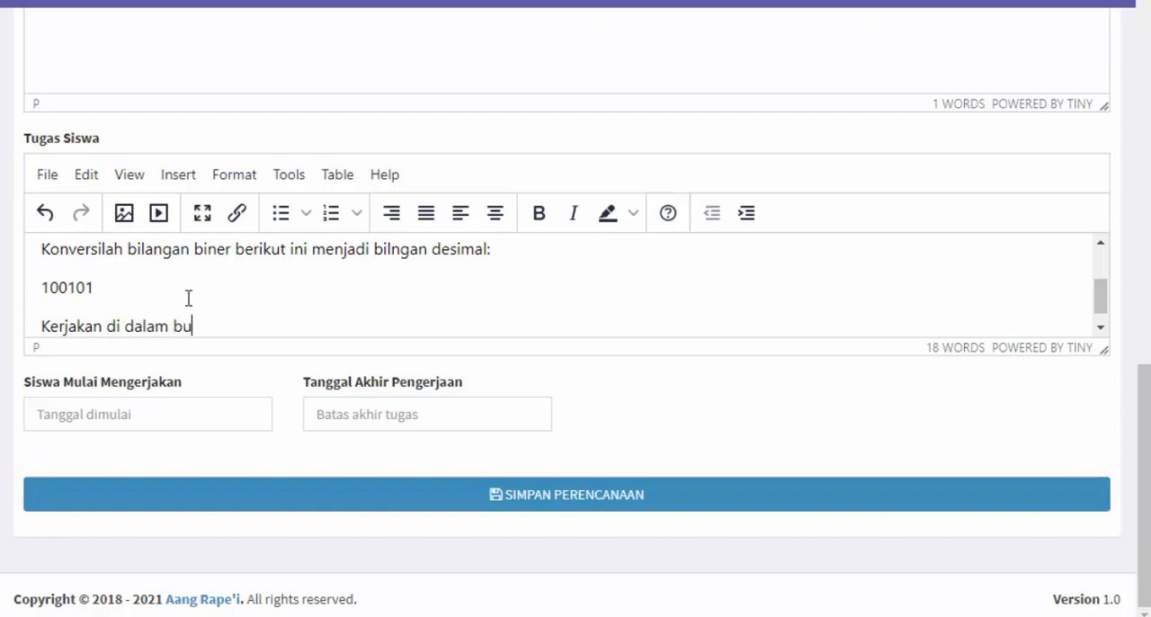
{"action": "type", "text": "ku tulis dan difoto"}
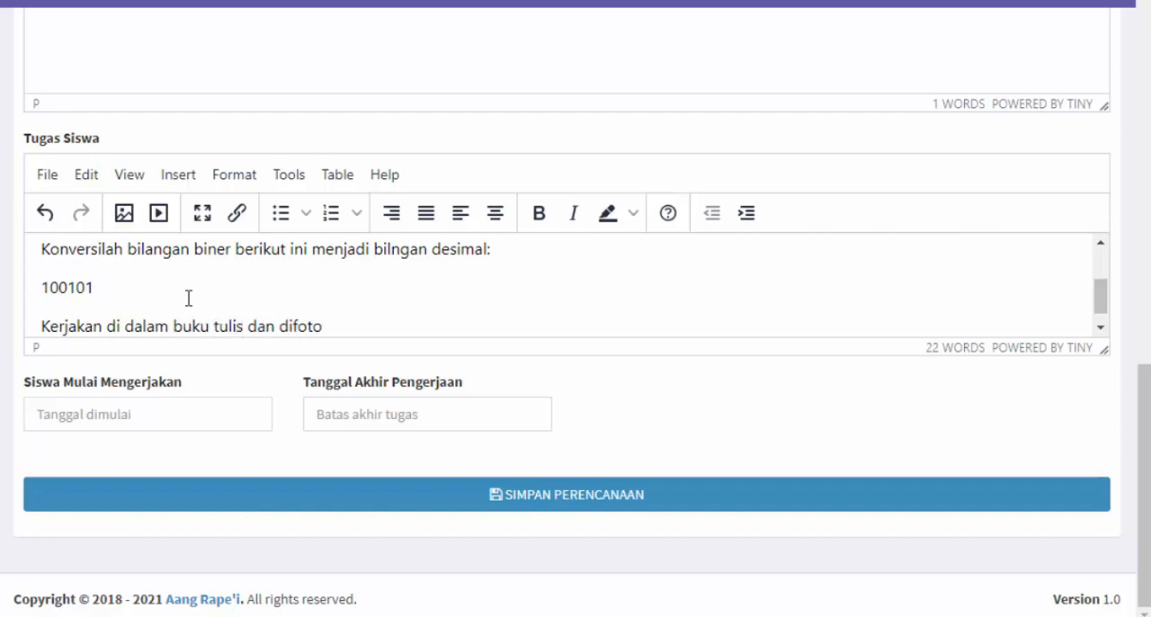
{"action": "type", "text": ", kirim foto sebagai "}
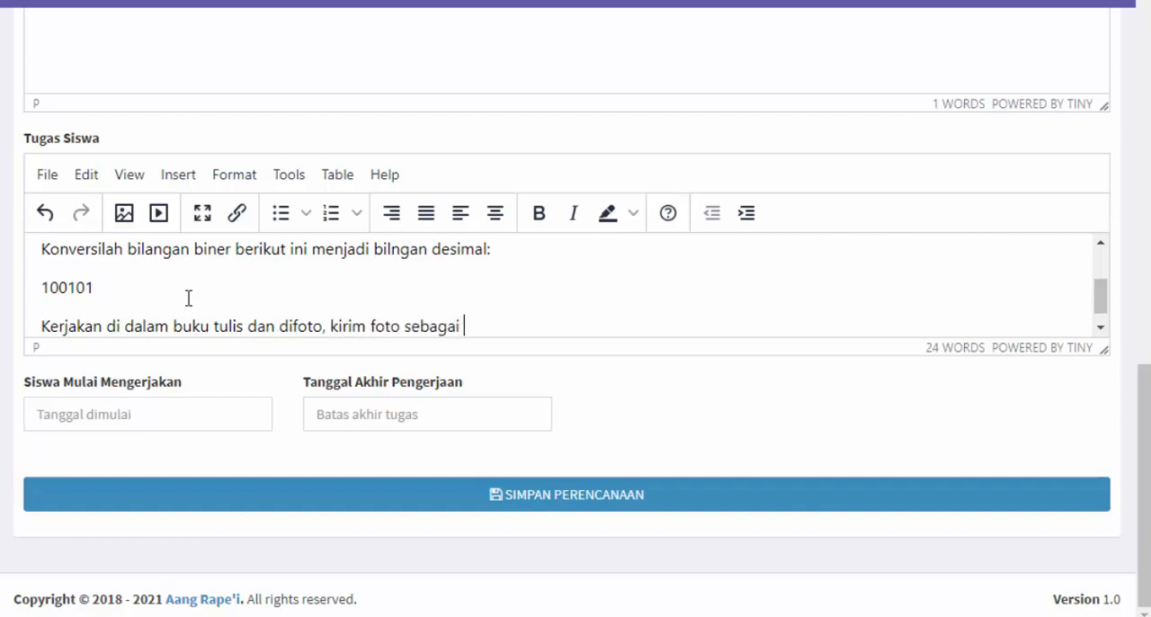
{"action": "type", "text": "jawaban "}
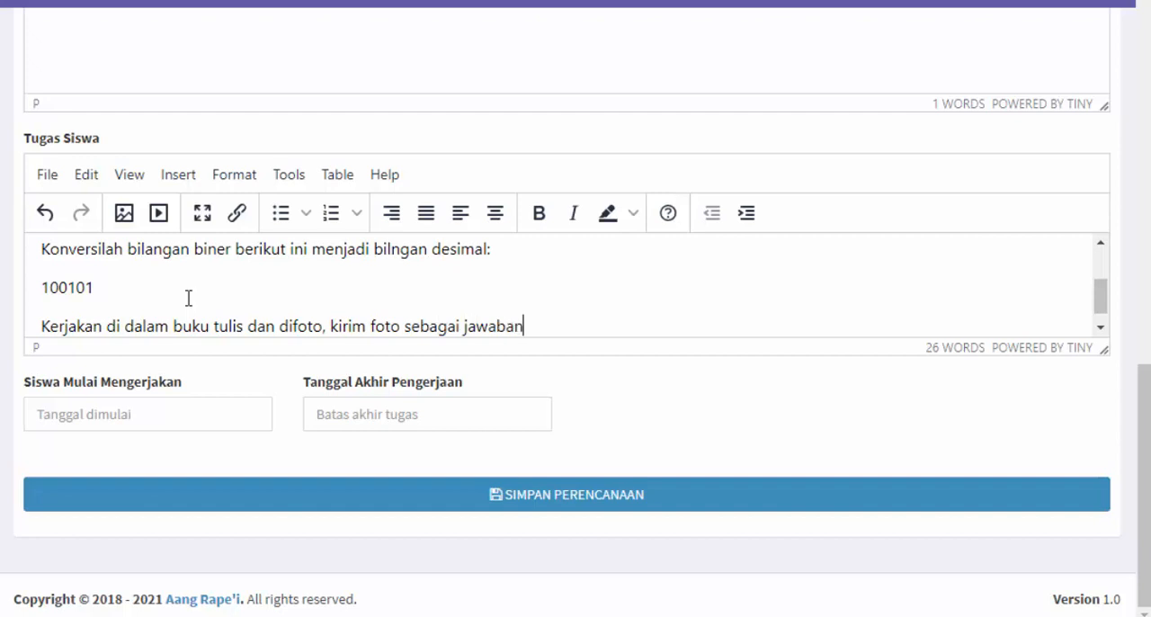
{"action": "type", "text": "tugas ini"}
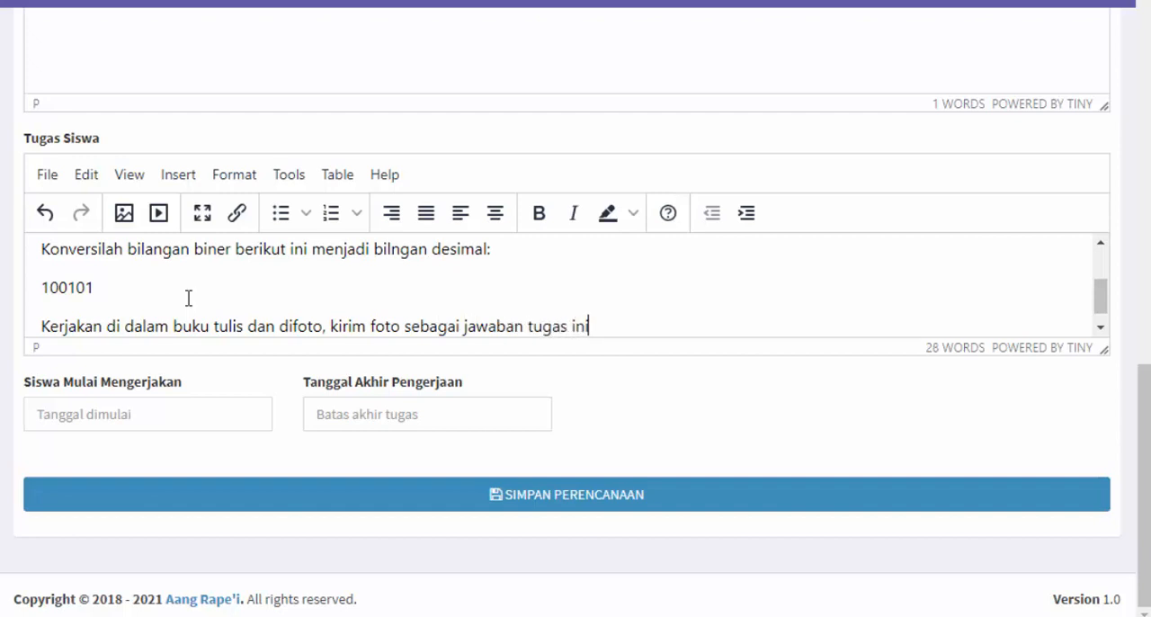
Review the complete student task text in Tugas Siswa, from the material link to the submission instruction
{"action": "scroll", "coordinate": [385, 333], "scroll_direction": "down", "scroll_amount": 1}
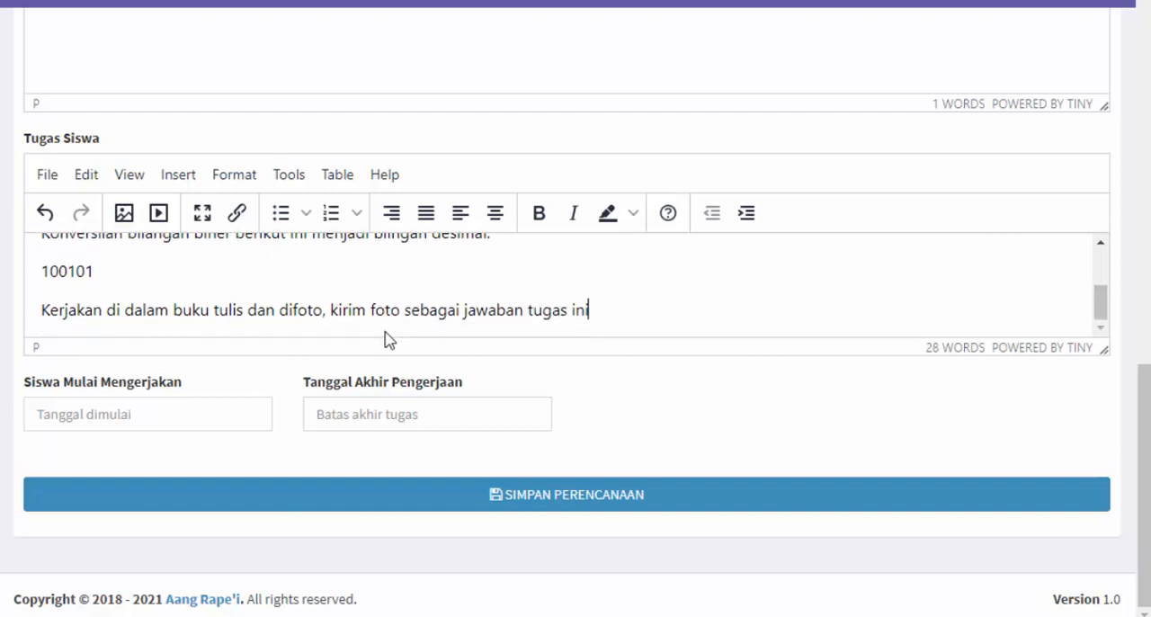
{"action": "scroll", "coordinate": [383, 312], "scroll_direction": "up", "scroll_amount": 1}
{"action": "scroll", "coordinate": [383, 312], "scroll_direction": "down", "scroll_amount": 1}
{"action": "scroll", "coordinate": [385, 311], "scroll_direction": "up", "scroll_amount": 2}
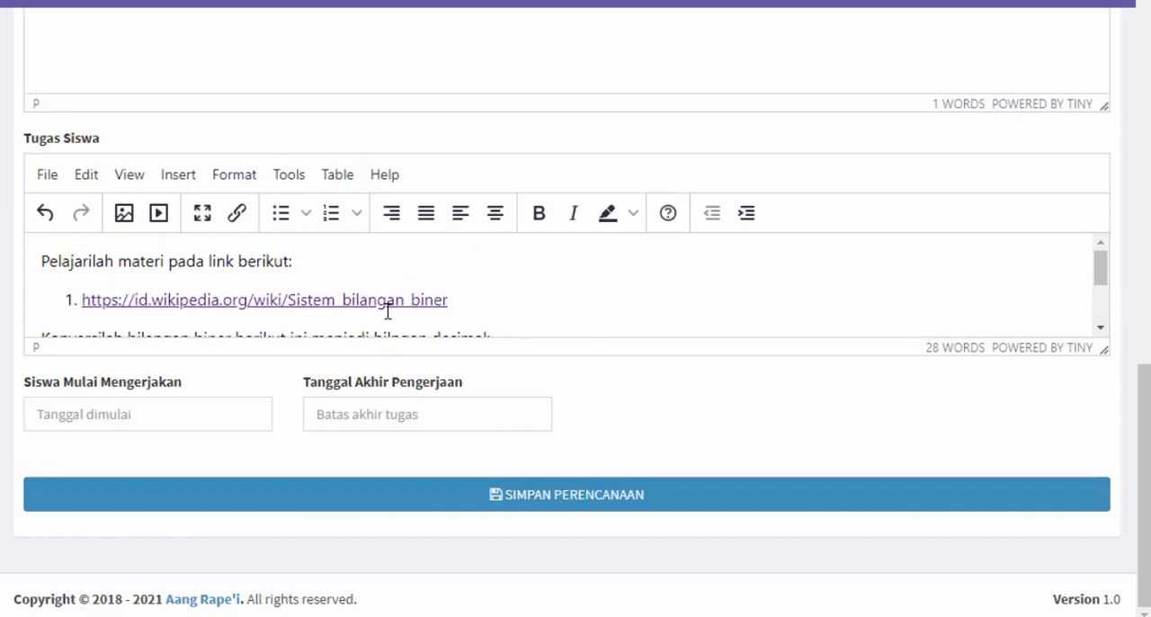
{"action": "scroll", "coordinate": [387, 311], "scroll_direction": "down", "scroll_amount": 2}
{"action": "scroll", "coordinate": [388, 310], "scroll_direction": "up", "scroll_amount": 2}
{"action": "scroll", "coordinate": [288, 297], "scroll_direction": "down", "scroll_amount": 2}
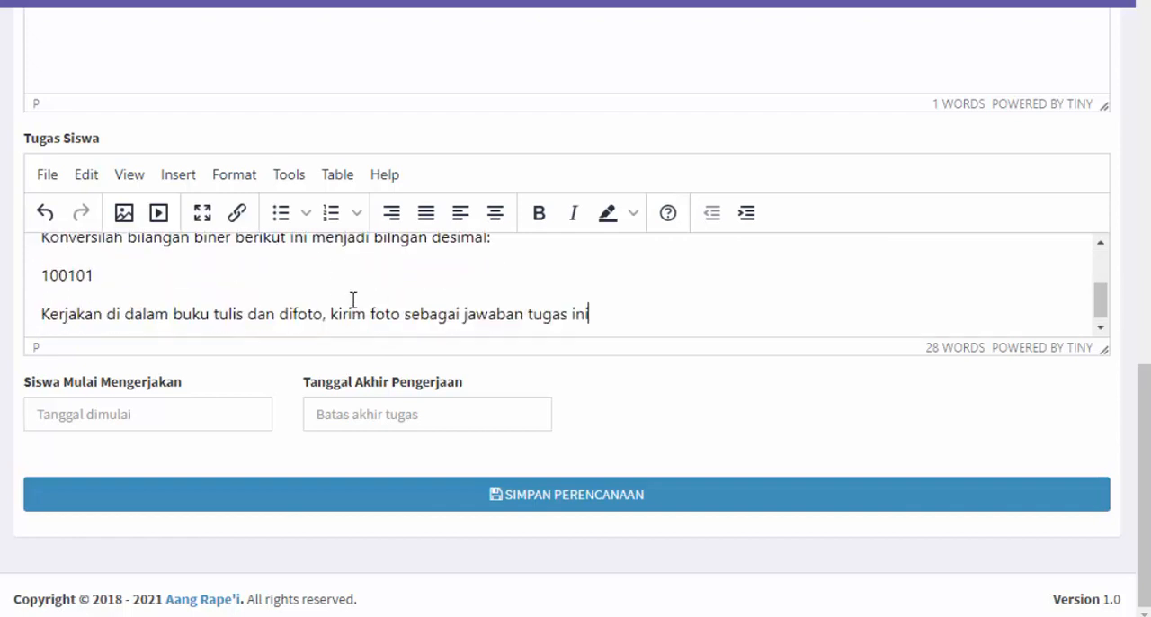
{"action": "scroll", "coordinate": [355, 301], "scroll_direction": "up", "scroll_amount": 2}
{"action": "scroll", "coordinate": [302, 316], "scroll_direction": "down", "scroll_amount": 2}
{"action": "scroll", "coordinate": [468, 292], "scroll_direction": "up", "scroll_amount": 2}
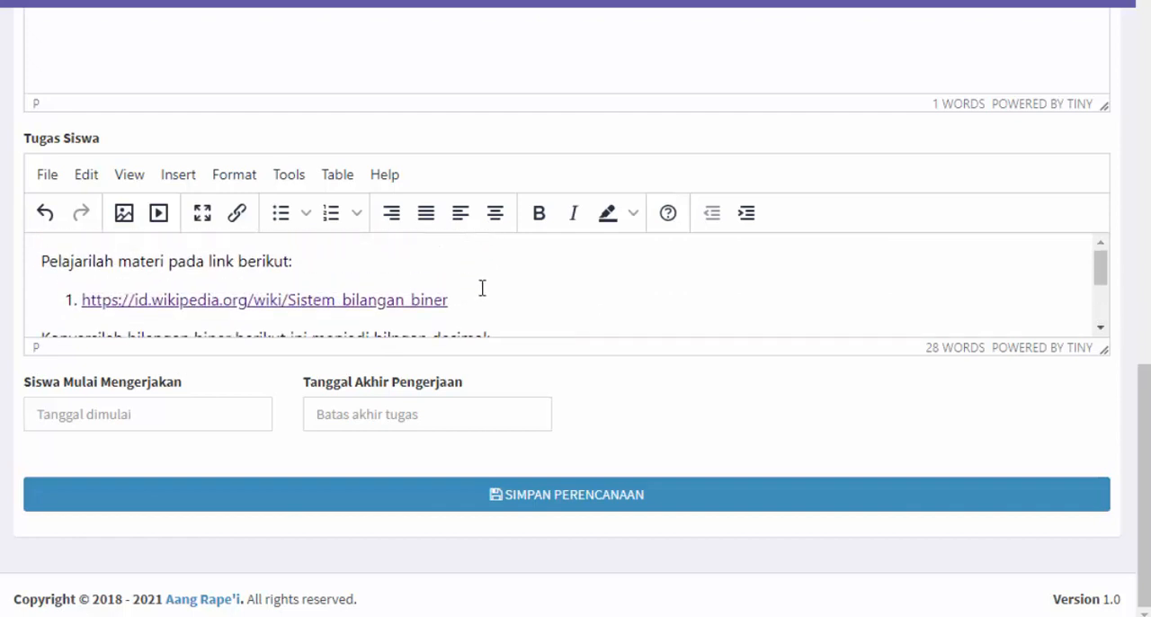
Add an empty second item to the numbered list below the Wikipedia link in Tugas Siswa
{"action": "triple_click", "coordinate": [452, 303]}
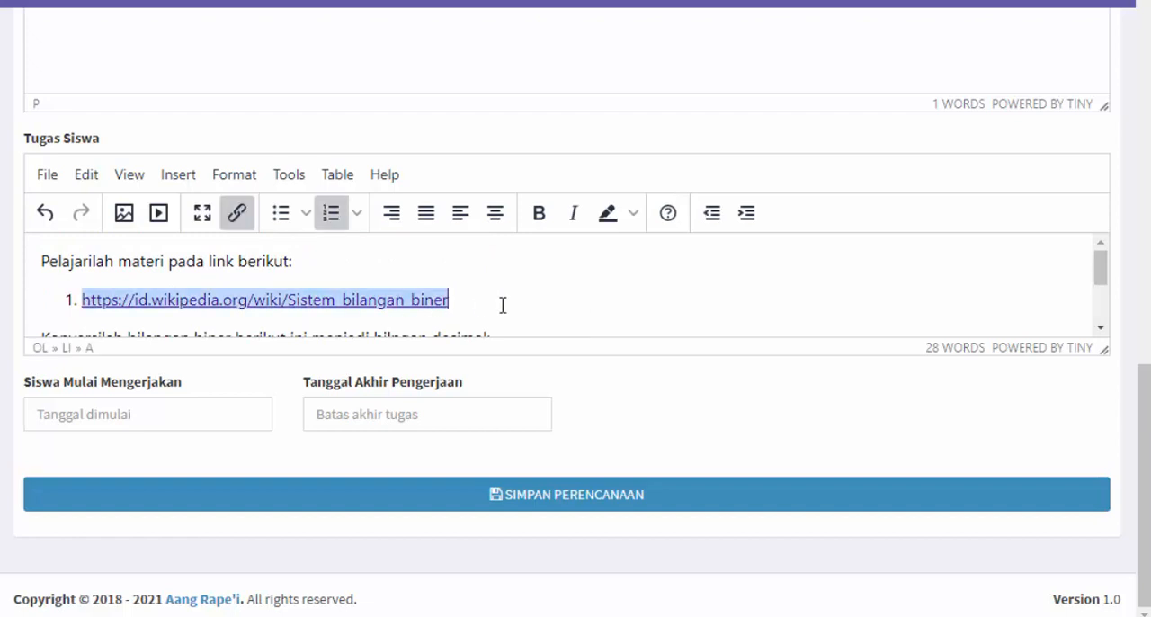
{"action": "key", "text": "End"}
{"action": "key", "text": "Return"}
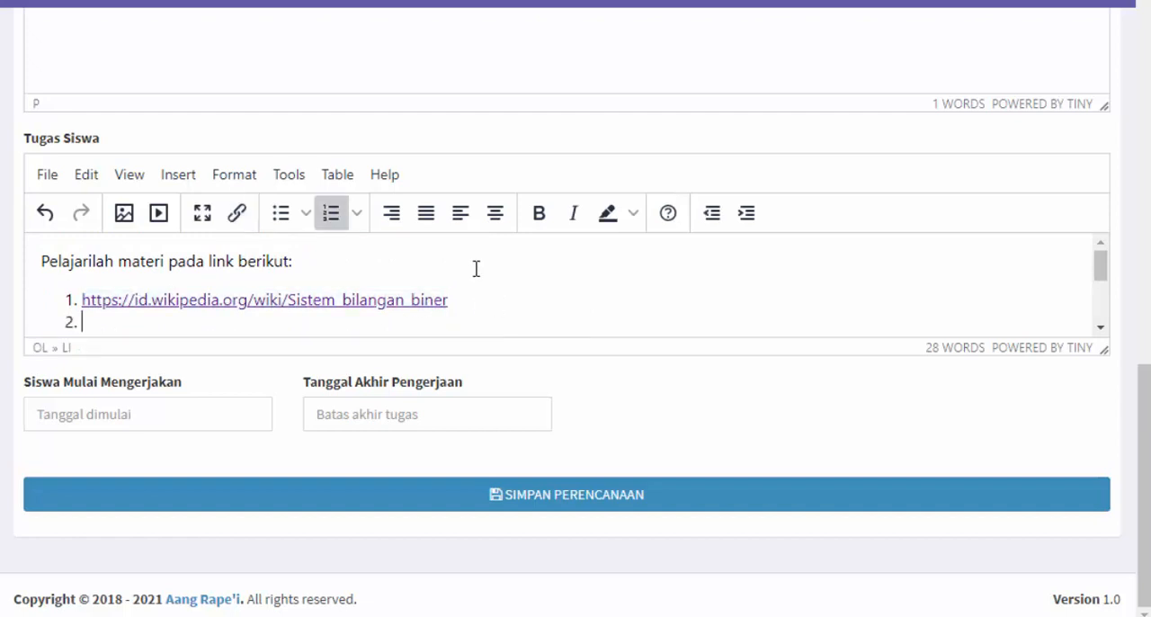
{"action": "scroll", "coordinate": [474, 267], "scroll_direction": "down", "scroll_amount": 2}
{"action": "scroll", "coordinate": [453, 267], "scroll_direction": "up", "scroll_amount": 2}
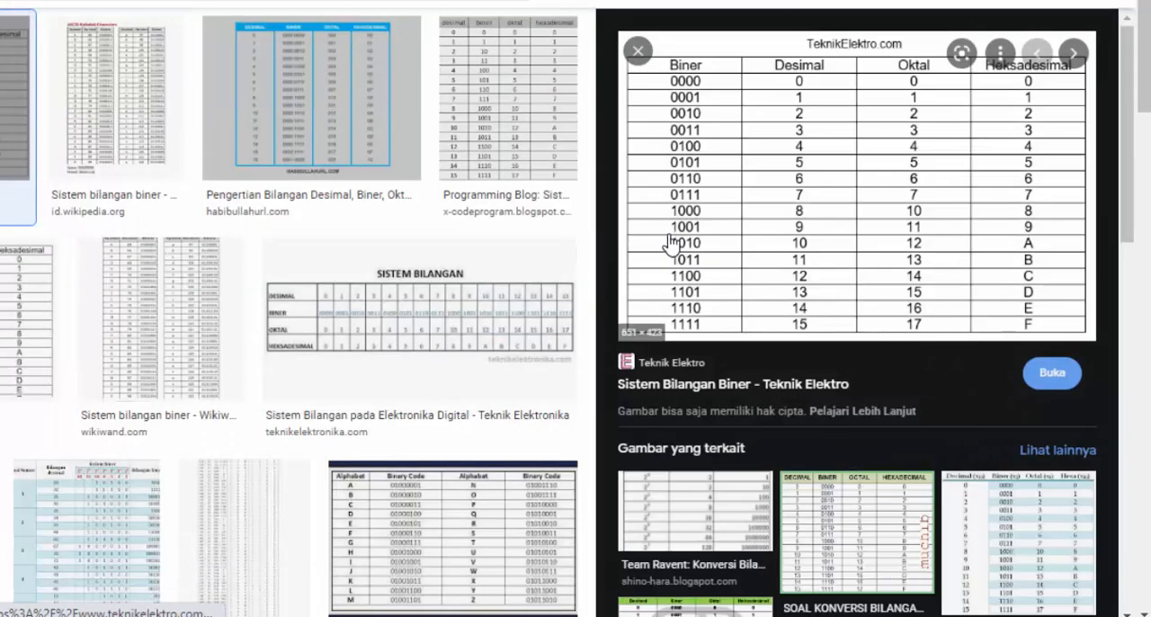
Insert the TeknikElektro.com binary conversion table from the Google image results into the second list item of Tugas Siswa, using its image address
{"action": "right_click", "coordinate": [675, 239]}
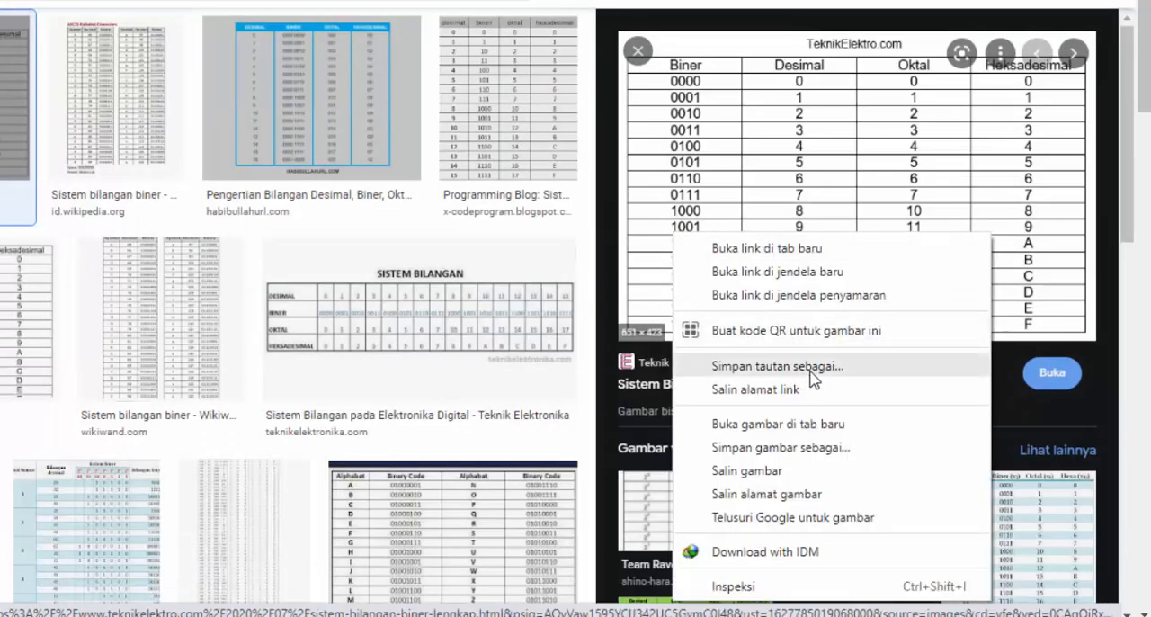
{"action": "left_click", "coordinate": [826, 423]}
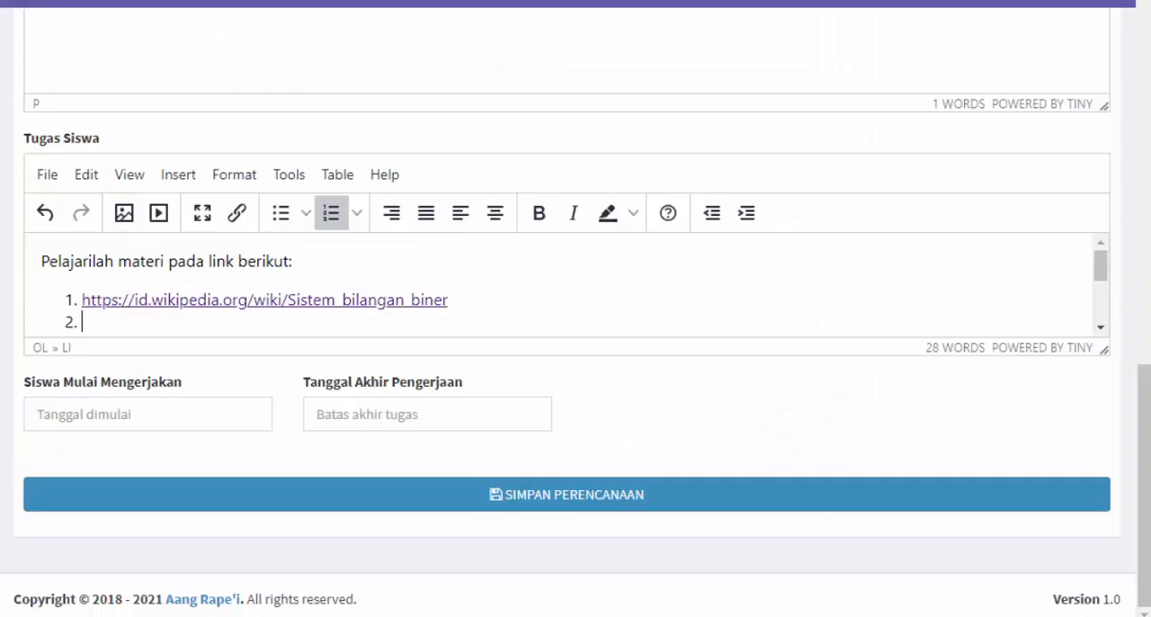
{"action": "left_click", "coordinate": [124, 214]}
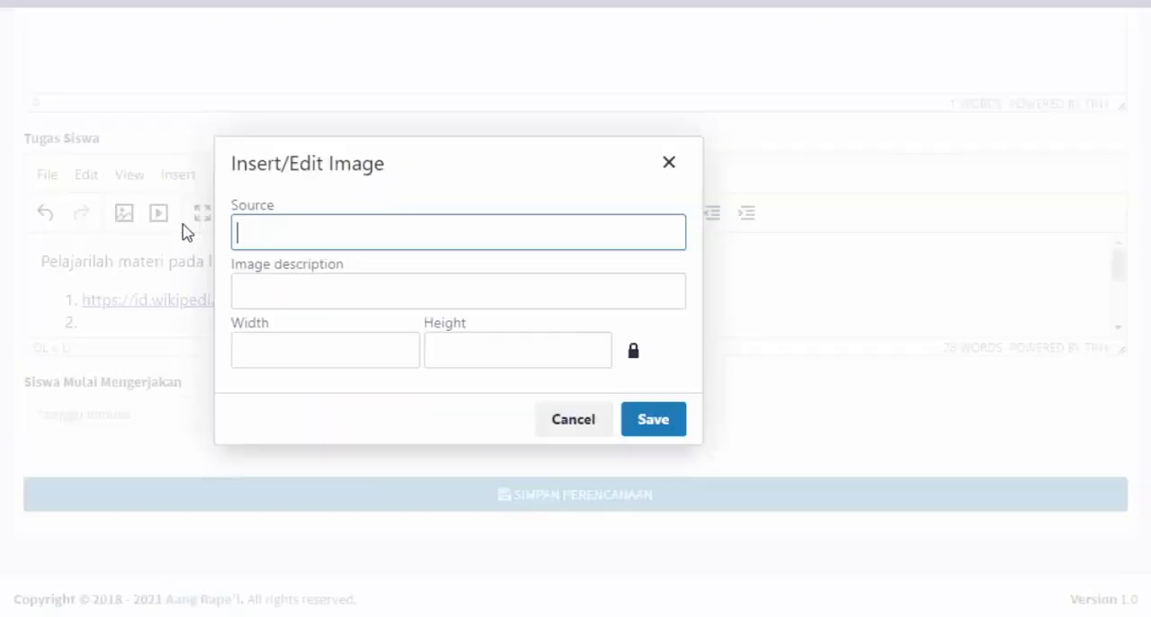
{"action": "key", "text": "ctrl+v"}
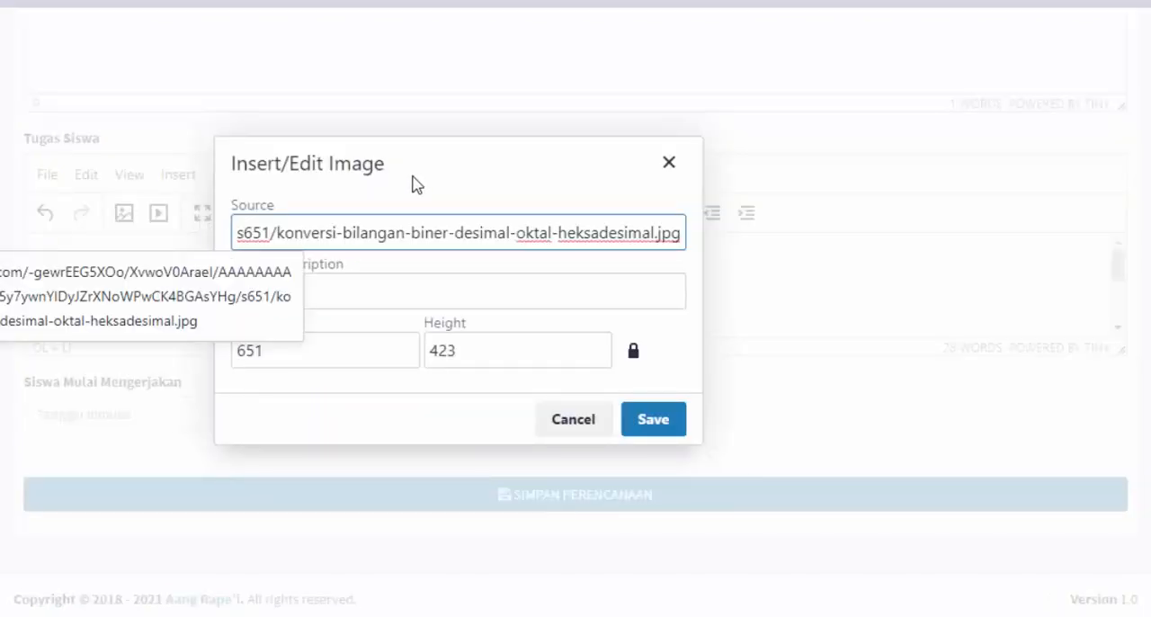
{"action": "left_click", "coordinate": [671, 431]}
Review the inserted conversion table and the task text around it in Tugas Siswa, from the Wikipedia link to the submission instruction
{"action": "scroll", "coordinate": [687, 297], "scroll_direction": "down", "scroll_amount": 1}
{"action": "scroll", "coordinate": [687, 297], "scroll_direction": "up", "scroll_amount": 5}
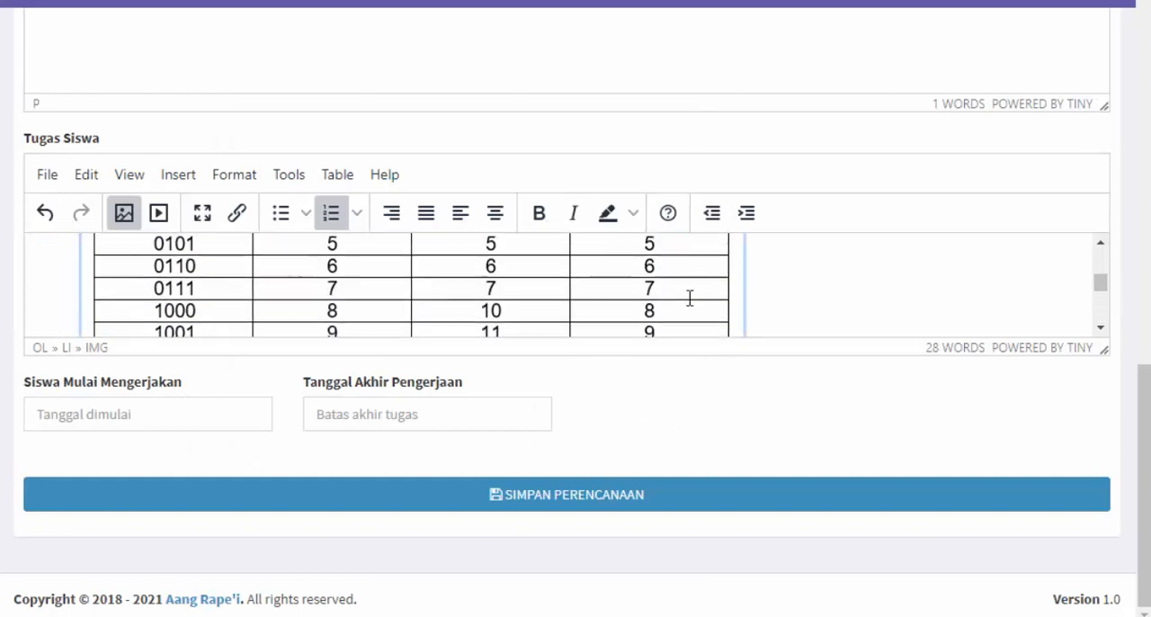
{"action": "scroll", "coordinate": [689, 298], "scroll_direction": "down", "scroll_amount": 2}
{"action": "scroll", "coordinate": [689, 298], "scroll_direction": "up", "scroll_amount": 2}
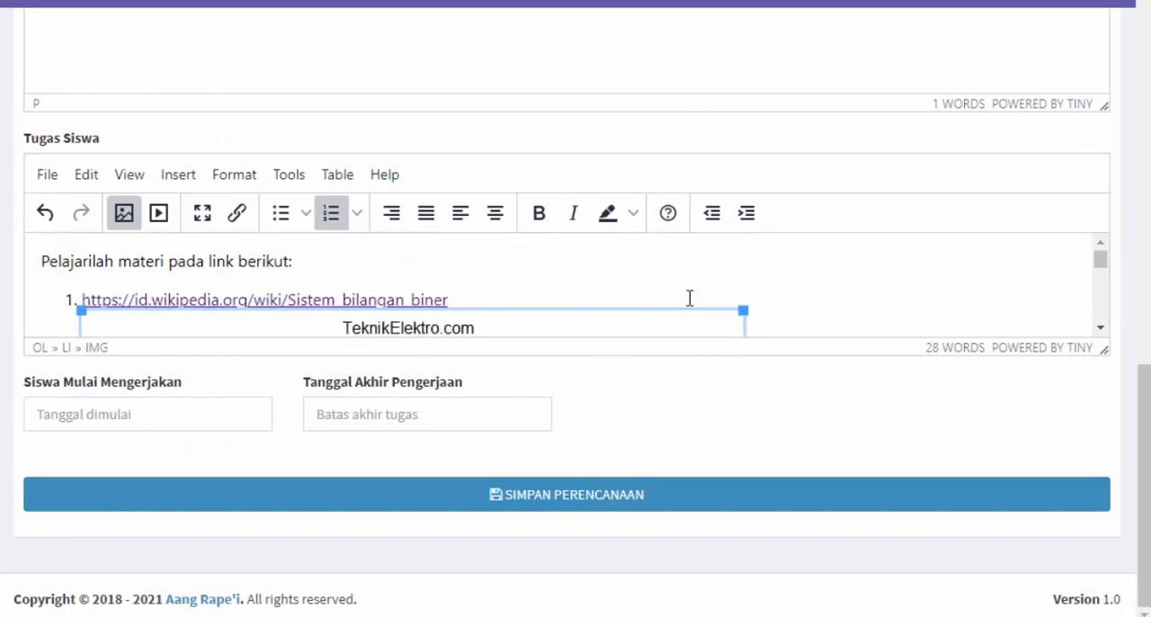
{"action": "scroll", "coordinate": [688, 298], "scroll_direction": "down", "scroll_amount": 5}
{"action": "scroll", "coordinate": [477, 333], "scroll_direction": "down", "scroll_amount": 3}
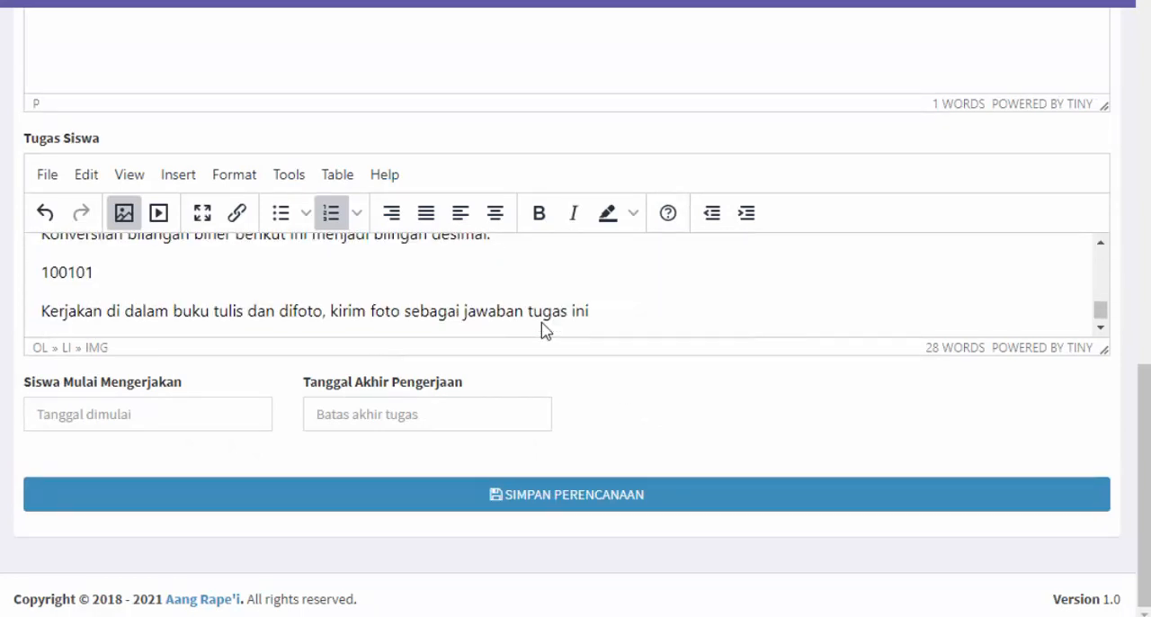
{"action": "scroll", "coordinate": [545, 329], "scroll_direction": "up", "scroll_amount": 3}
{"action": "scroll", "coordinate": [693, 314], "scroll_direction": "down", "scroll_amount": 3}
Add an empty third item to the numbered list below the conversion table image in Tugas Siswa
{"action": "left_click", "coordinate": [767, 298]}
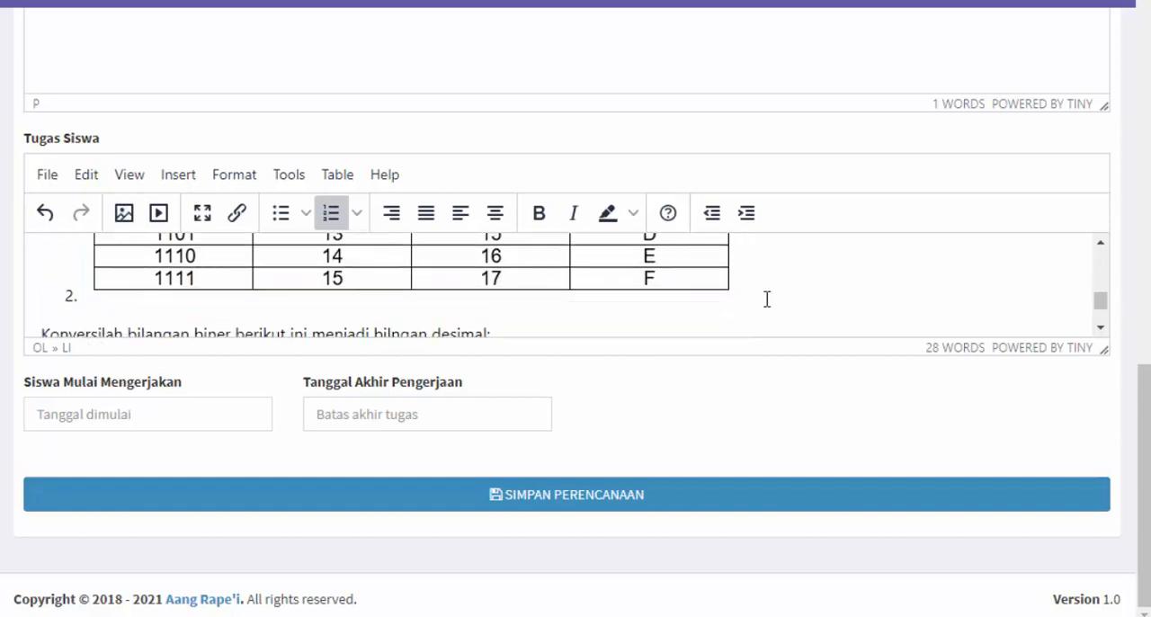
{"action": "key", "text": "Return"}
{"action": "key", "text": "Return"}
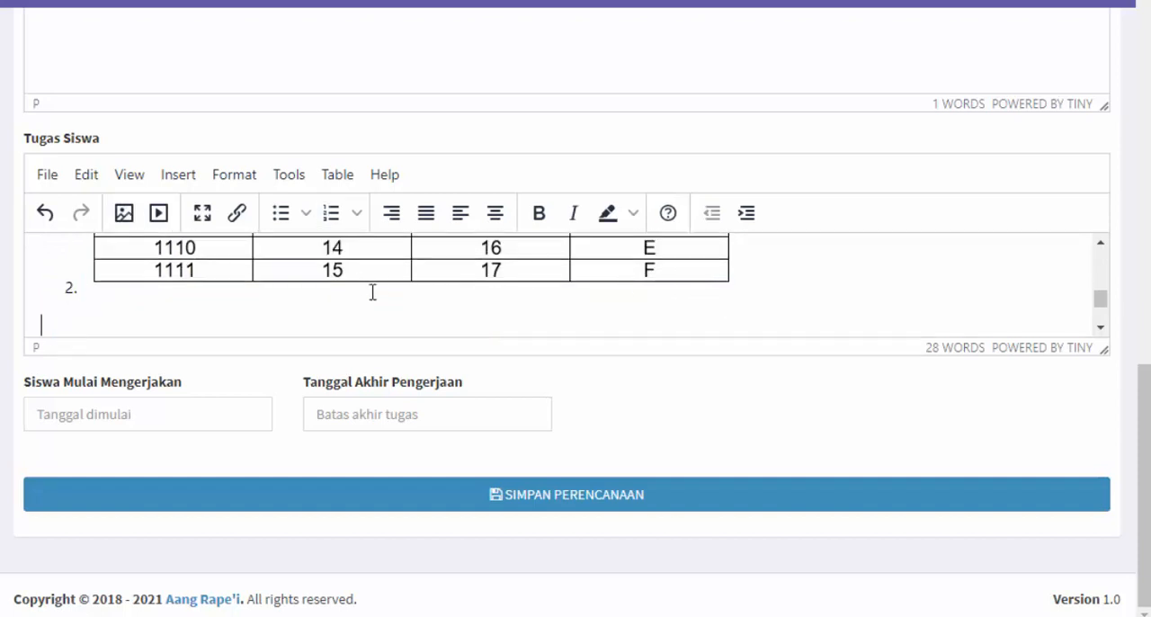
{"action": "key", "text": "BackSpace"}
{"action": "key", "text": "Return"}
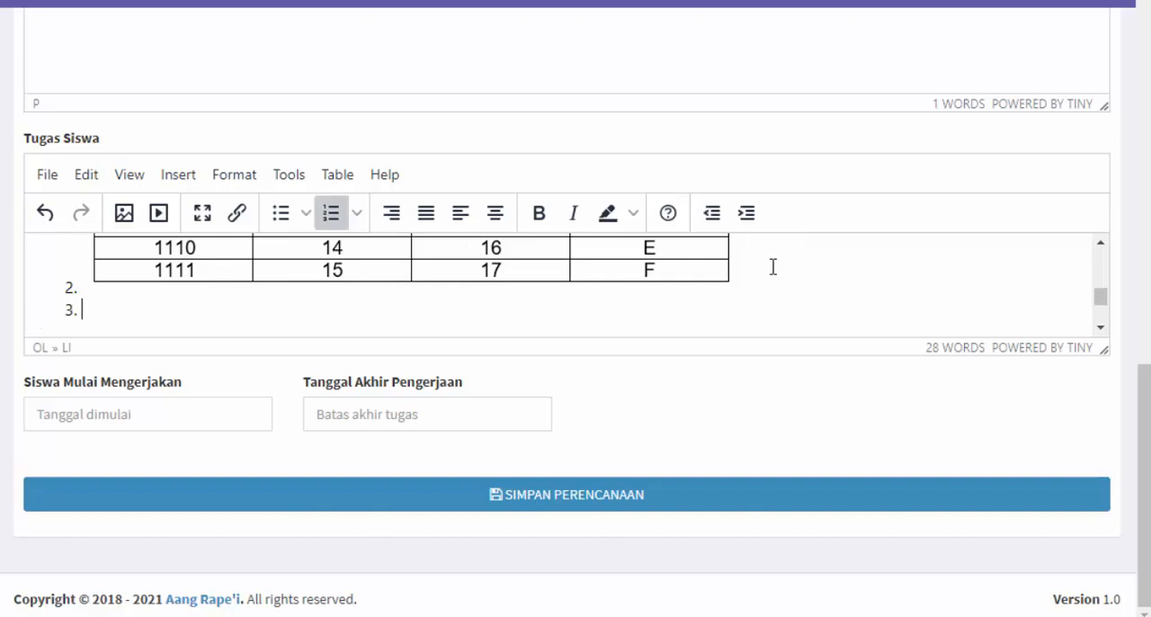
Switch to the Google search on binary numbers and show its video results
{"action": "key", "text": "ctrl+Tab"}
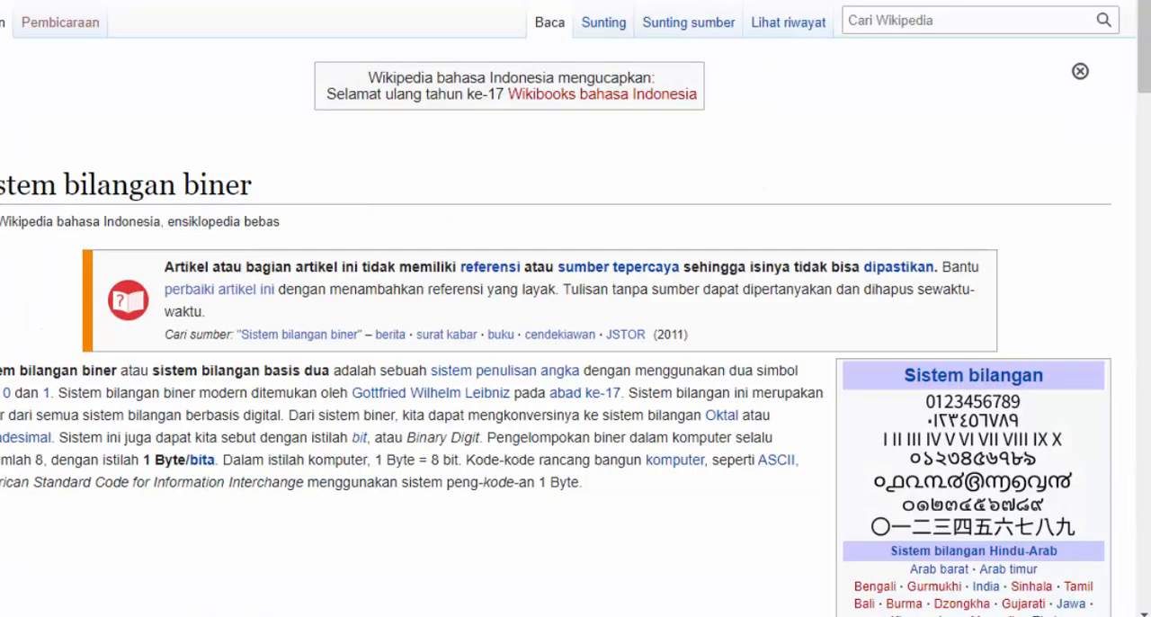
{"action": "key", "text": "ctrl+Tab"}
{"action": "scroll", "coordinate": [269, 187], "scroll_direction": "up", "scroll_amount": 2}
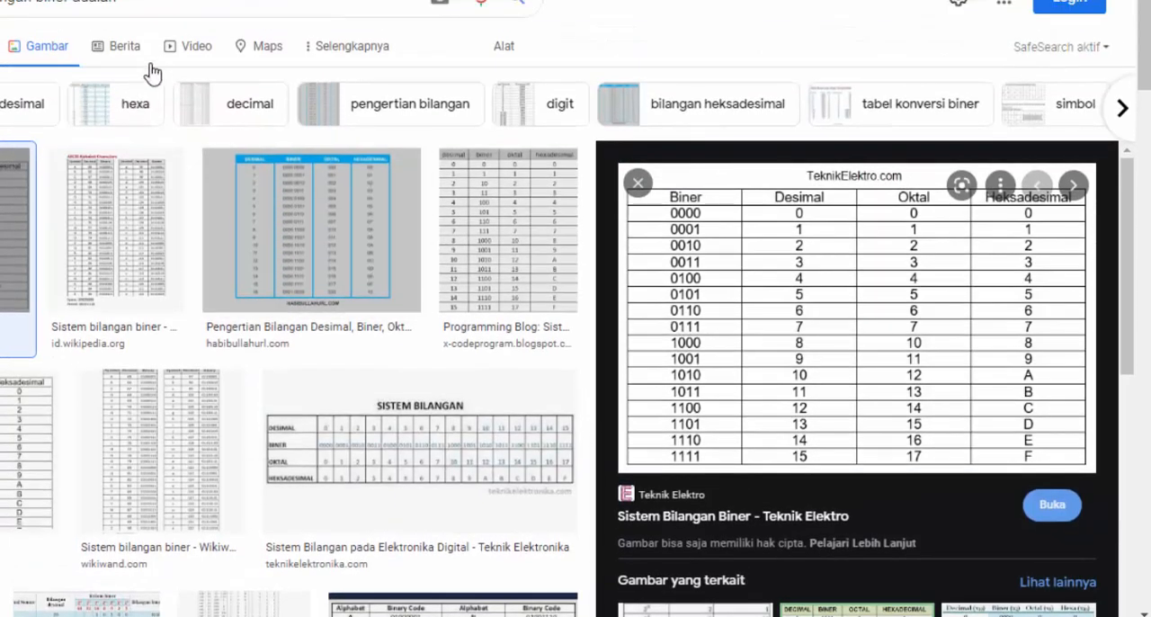
{"action": "left_click", "coordinate": [193, 49]}
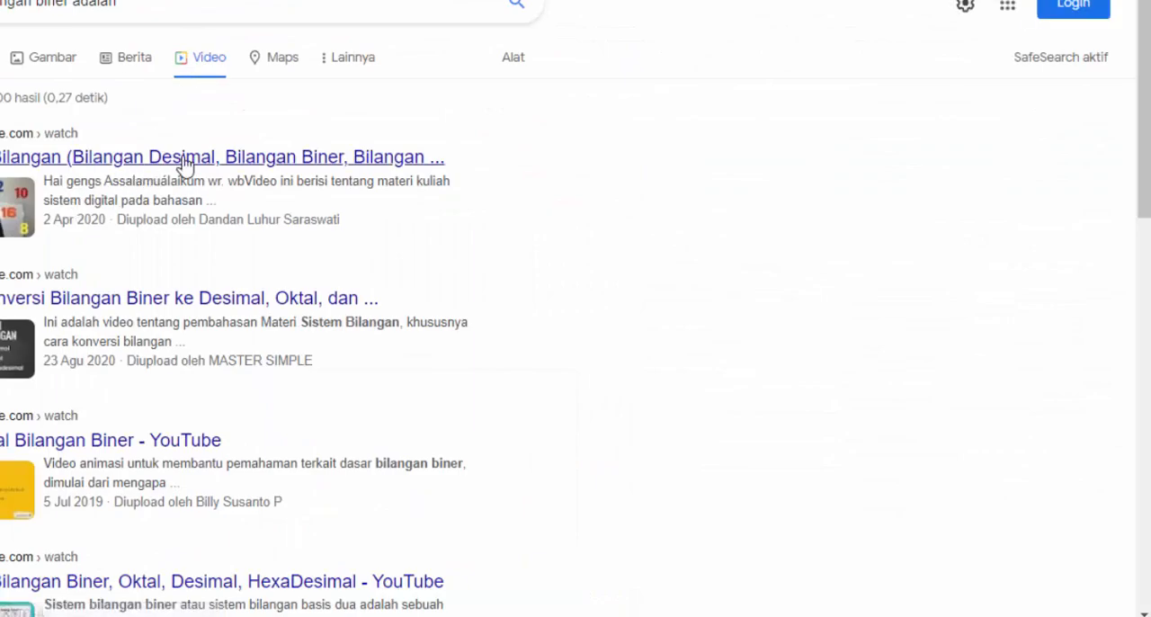
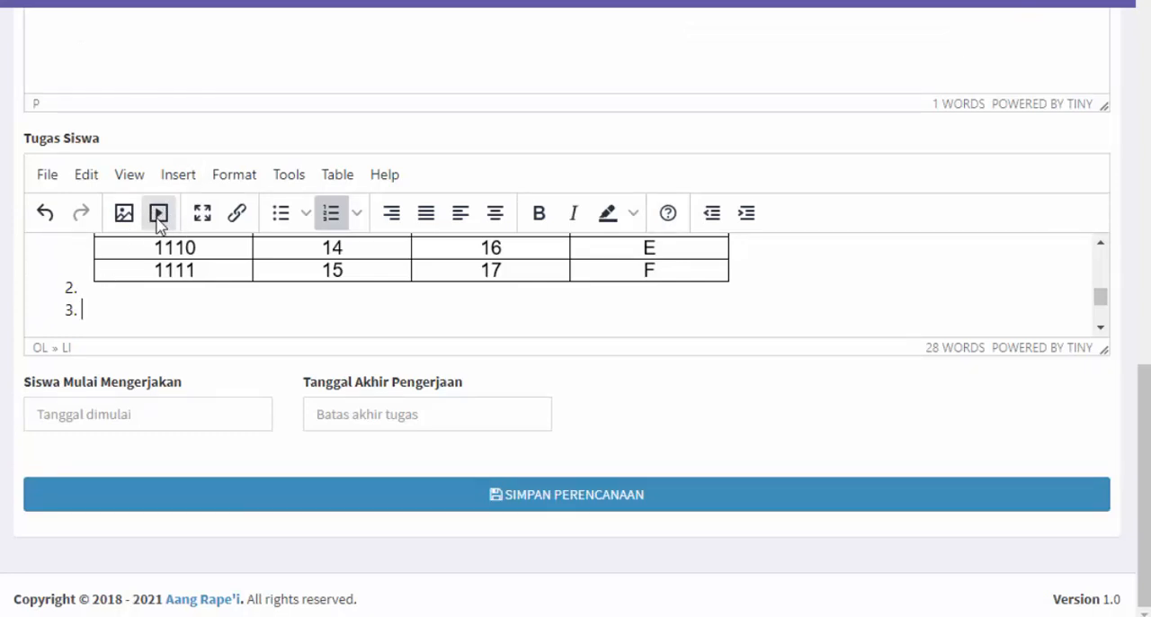
{"action": "left_click", "coordinate": [159, 215]}
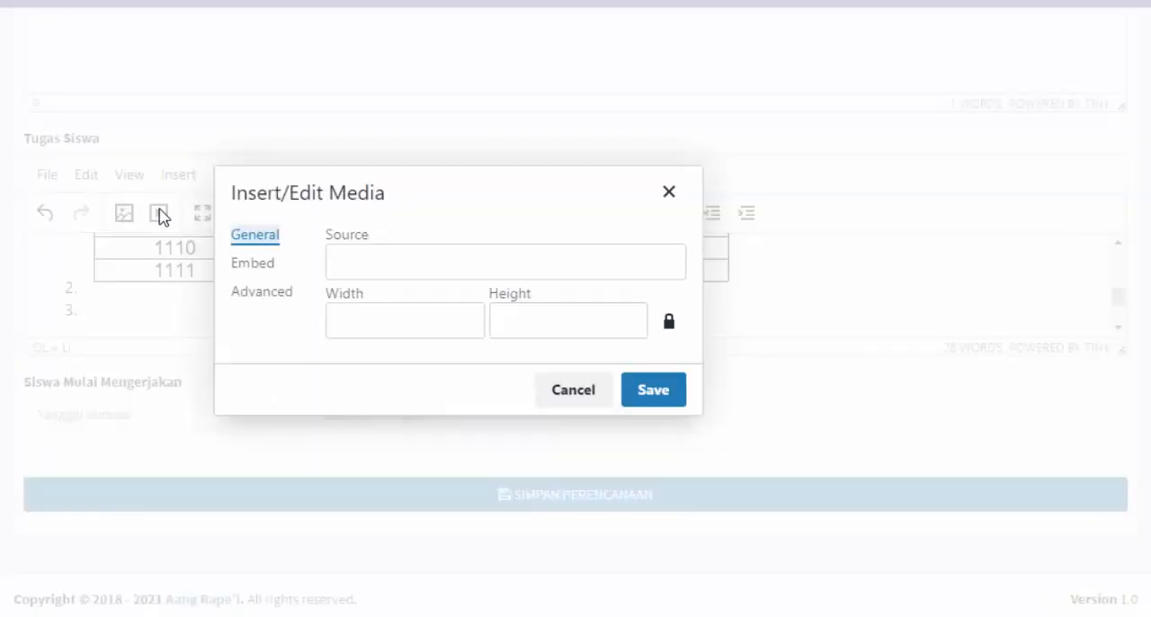
{"action": "left_click", "coordinate": [338, 260]}
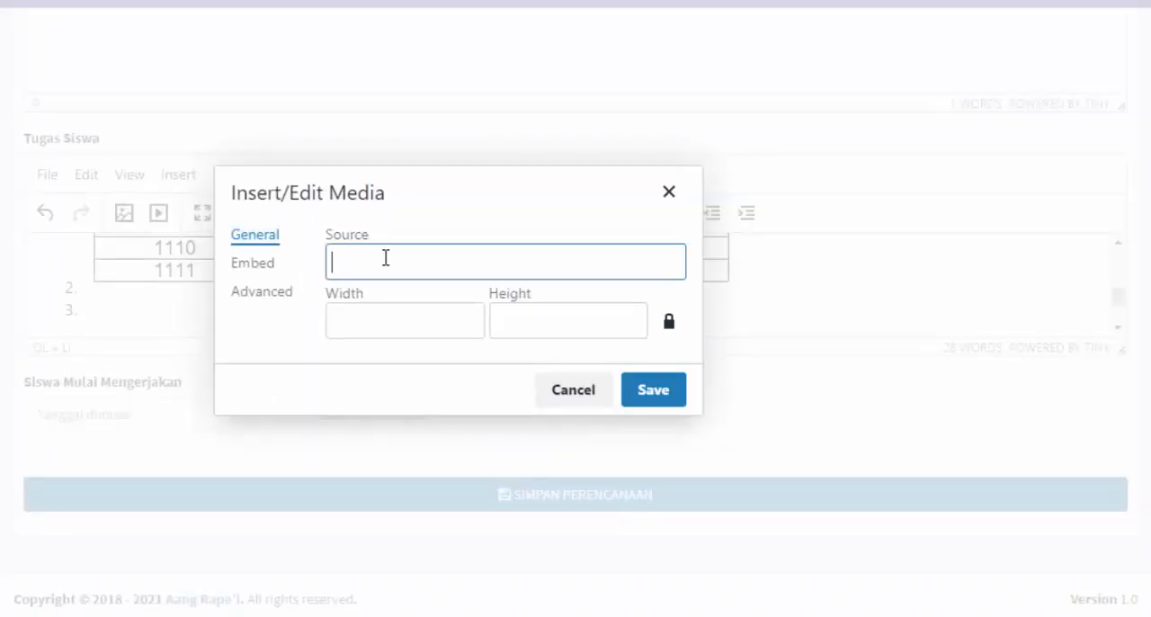
{"action": "type", "text": "https://www.youtube.com/watch?v=bDNa8XgTO-A"}
{"action": "left_click", "coordinate": [397, 306]}
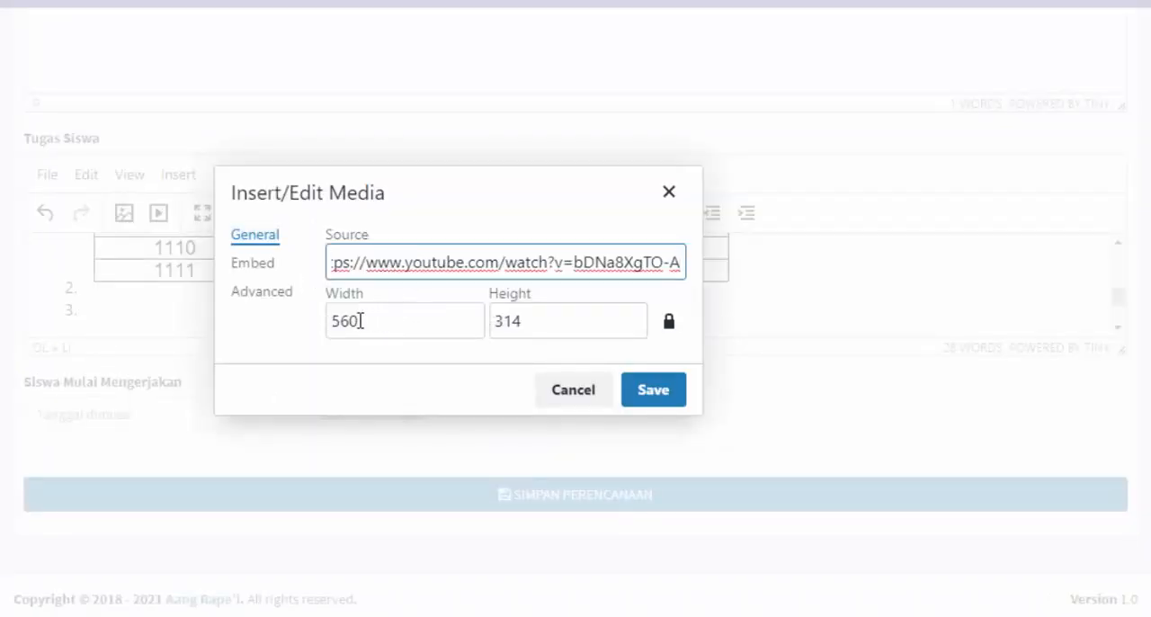
{"action": "key", "text": "Tab"}
{"action": "type", "text": "4"}
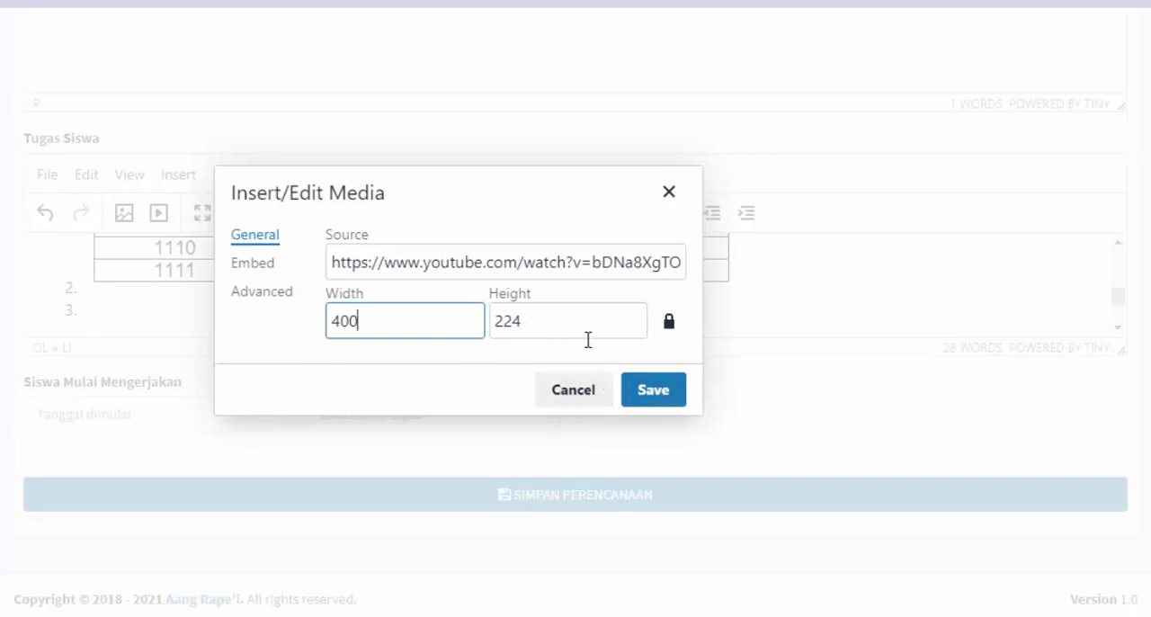
{"action": "left_click", "coordinate": [646, 392]}
Review the embedded video in Tugas Siswa and the task text below it, down to the submission instruction
{"action": "scroll", "coordinate": [565, 314], "scroll_direction": "down", "scroll_amount": 2}
{"action": "scroll", "coordinate": [566, 313], "scroll_direction": "up", "scroll_amount": 2}
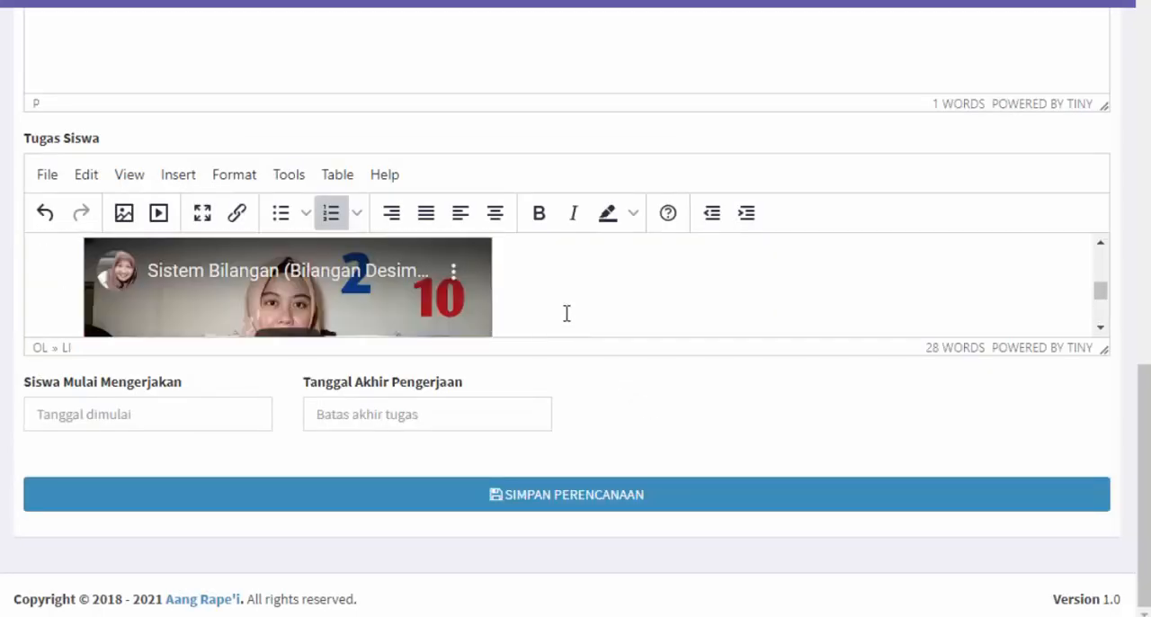
{"action": "scroll", "coordinate": [566, 313], "scroll_direction": "down", "scroll_amount": 1}
{"action": "scroll", "coordinate": [567, 313], "scroll_direction": "up", "scroll_amount": 2}
{"action": "scroll", "coordinate": [566, 313], "scroll_direction": "down", "scroll_amount": 1}
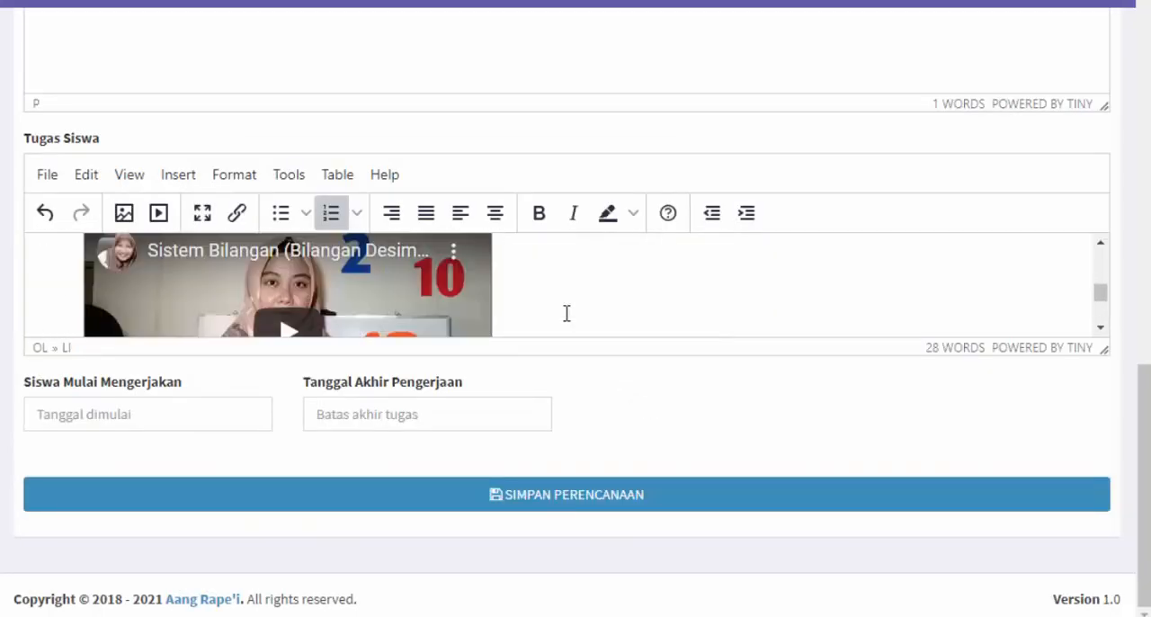
{"action": "scroll", "coordinate": [566, 313], "scroll_direction": "down", "scroll_amount": 3}
{"action": "scroll", "coordinate": [545, 311], "scroll_direction": "up", "scroll_amount": 2}
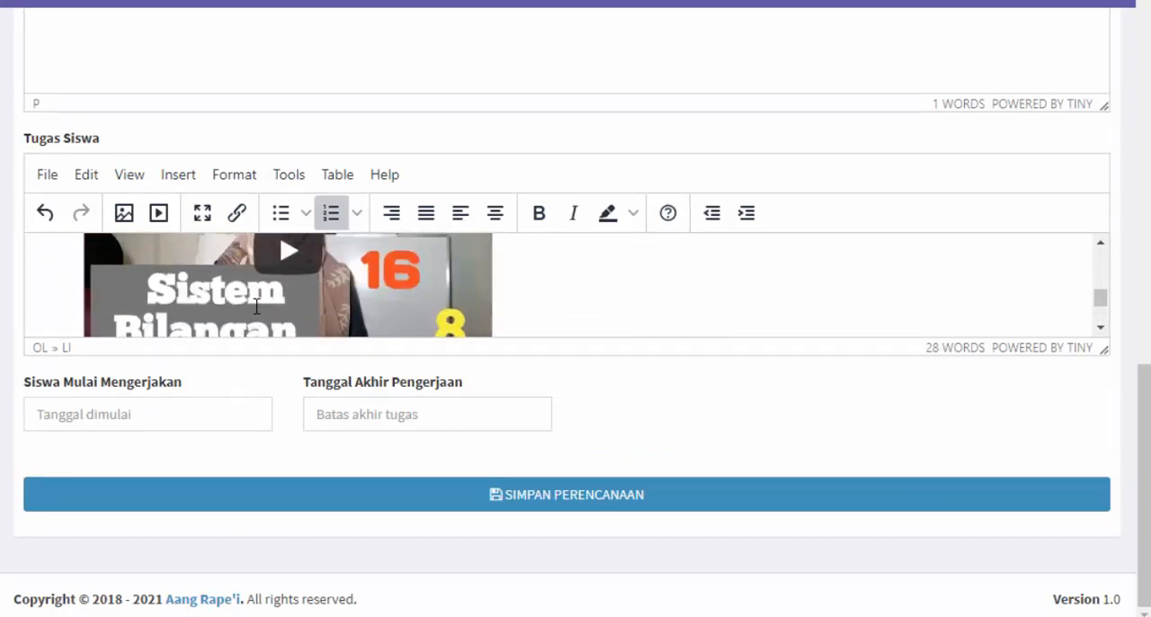
{"action": "scroll", "coordinate": [314, 315], "scroll_direction": "down", "scroll_amount": 3}
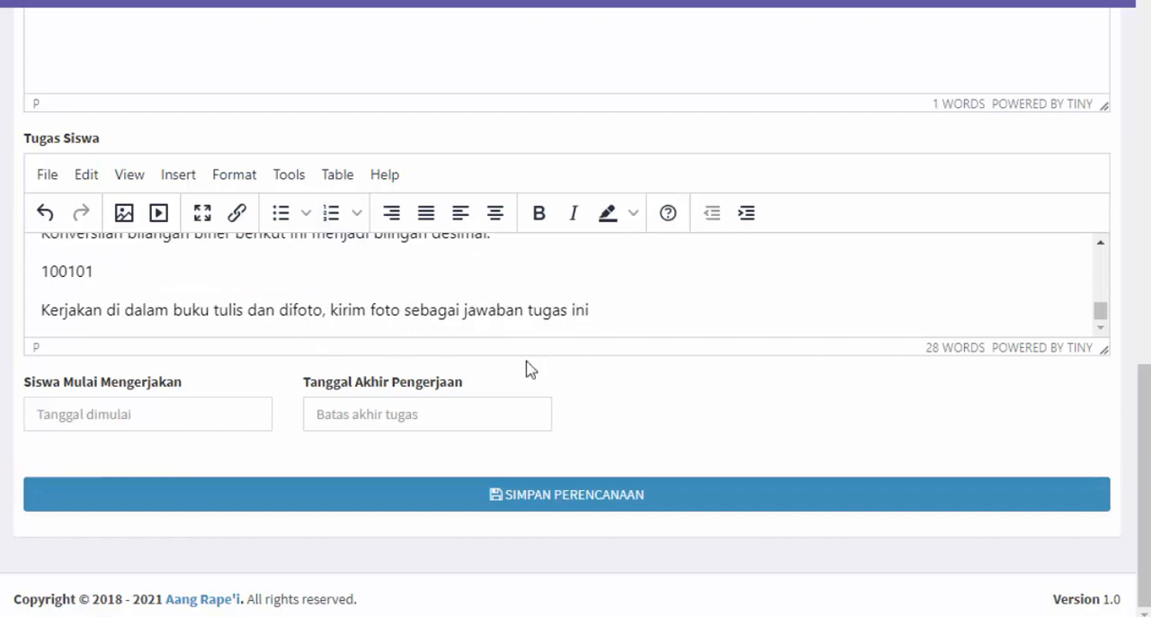
Set Siswa Mulai Mengerjakan to 2021-07-31 and Tanggal Akhir Pengerjaan to 2021-08-07
{"action": "left_click", "coordinate": [202, 407]}
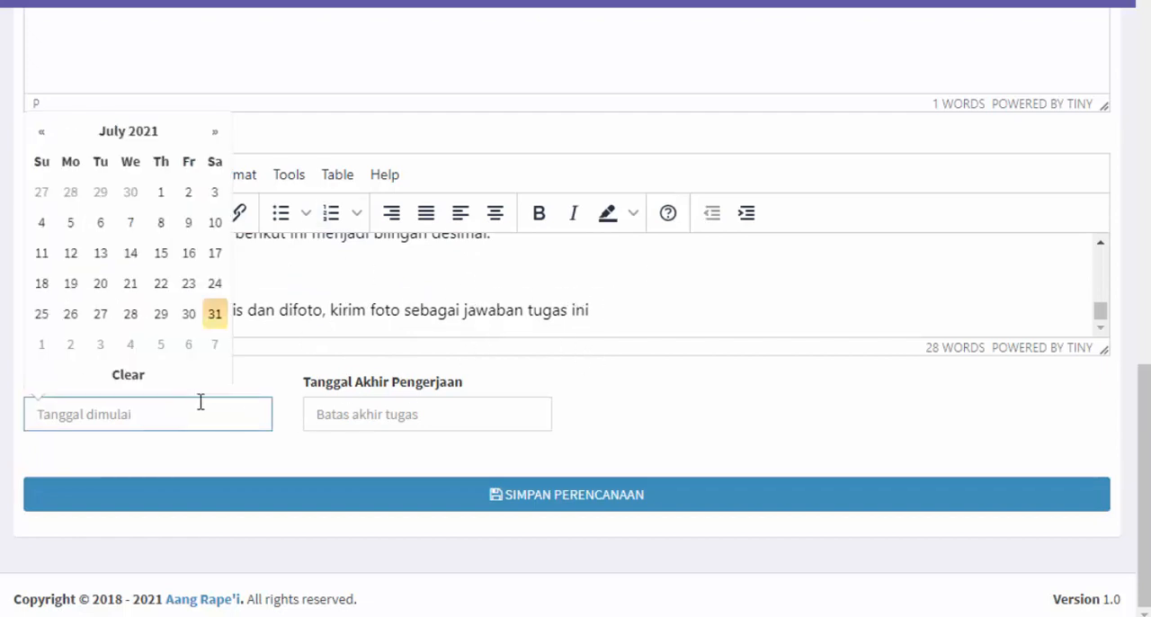
{"action": "left_click", "coordinate": [215, 315]}
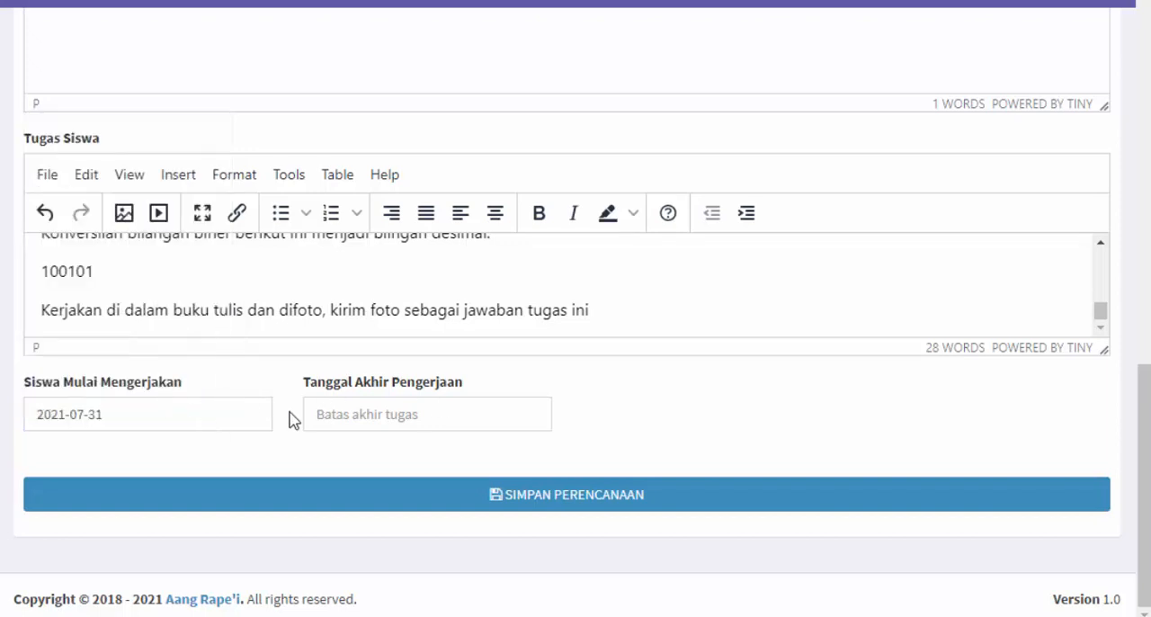
{"action": "left_click", "coordinate": [395, 414]}
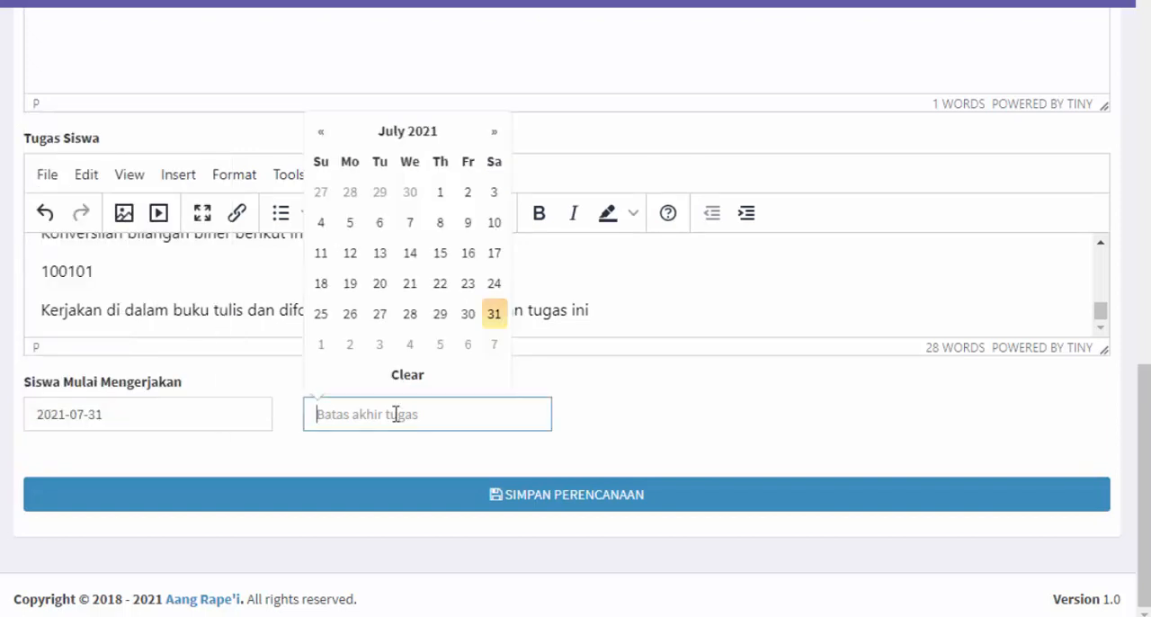
{"action": "left_click", "coordinate": [493, 345]}
Add empty paragraphs below the submission instruction at the end of Tugas Siswa
{"action": "scroll", "coordinate": [734, 324], "scroll_direction": "up", "scroll_amount": 4}
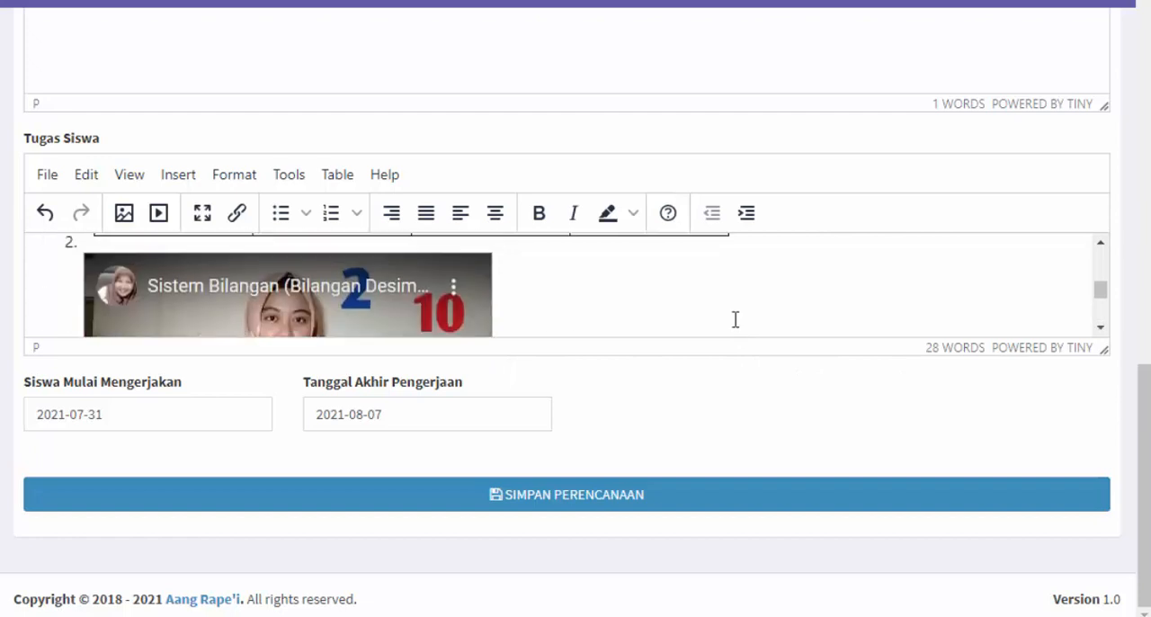
{"action": "scroll", "coordinate": [736, 321], "scroll_direction": "down", "scroll_amount": 5}
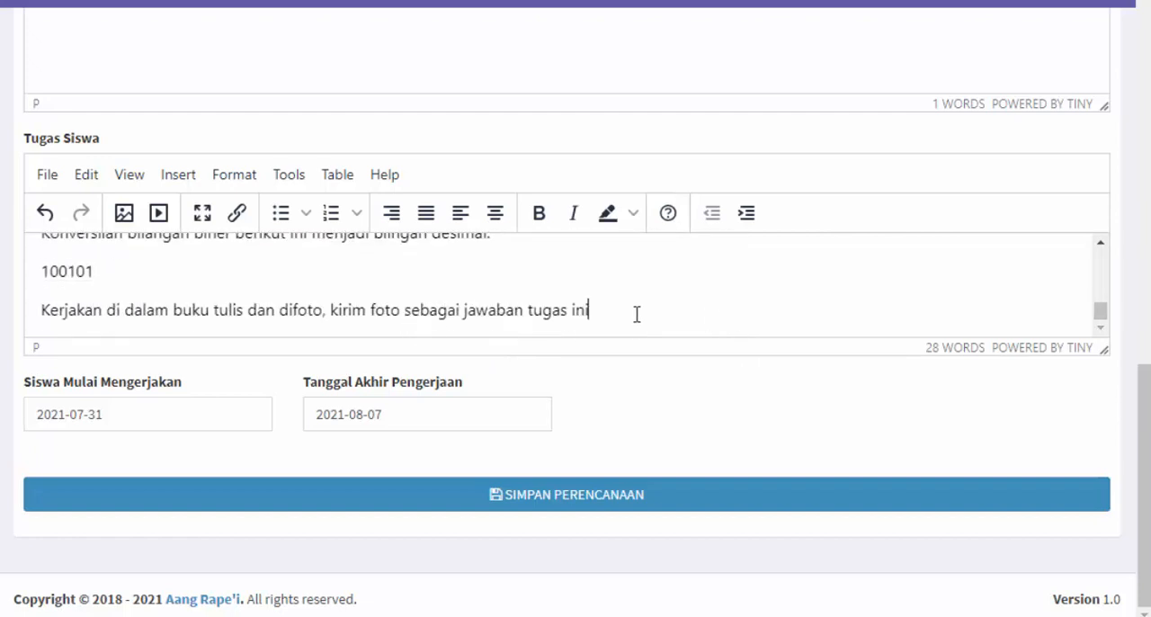
{"action": "key", "text": "Return"}
{"action": "key", "text": "Return"}
Examine the Tugas Siswa editor's insertion options and its formatting options, including headings, fonts, alignment, text color and background color
{"action": "left_click", "coordinate": [180, 176]}
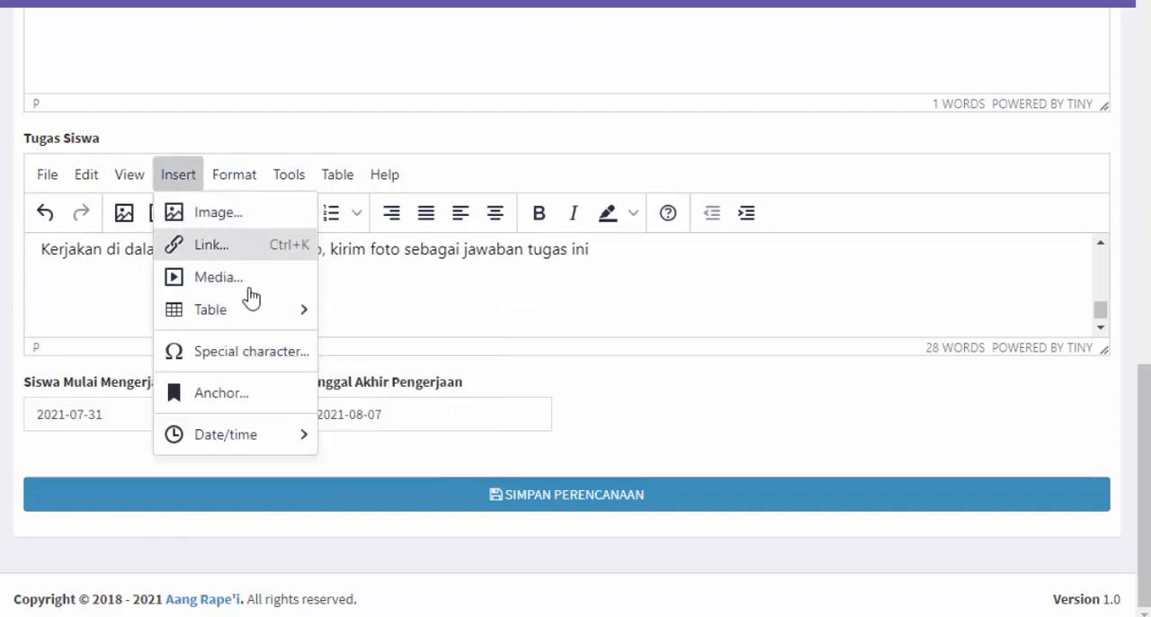
{"action": "left_click", "coordinate": [234, 175]}
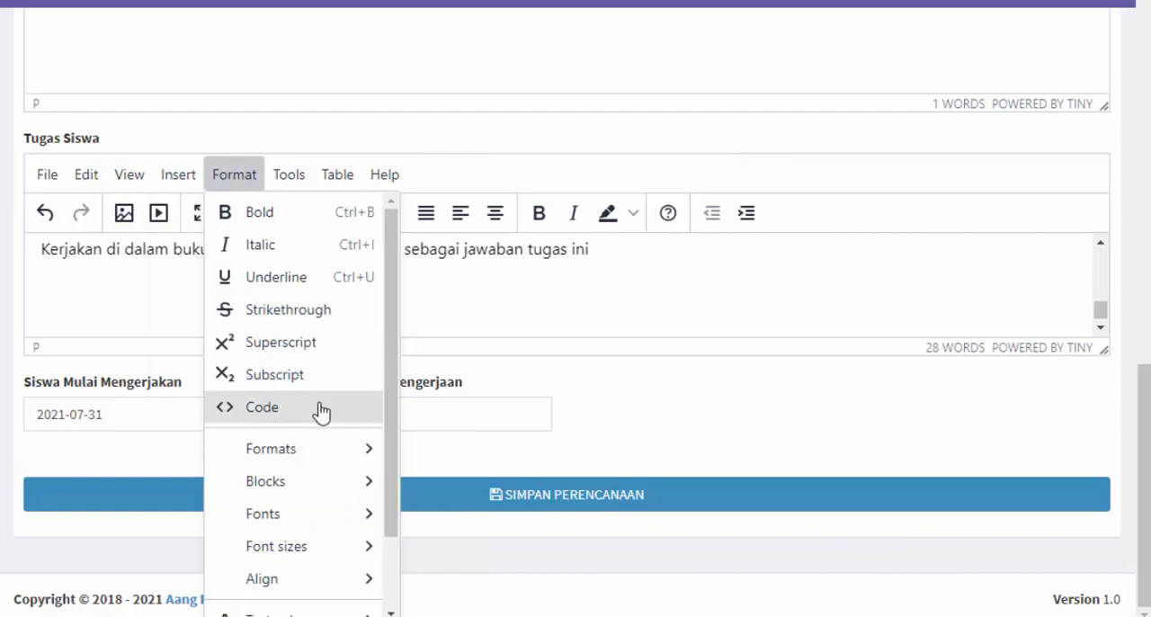
{"action": "scroll", "coordinate": [329, 527], "scroll_direction": "down", "scroll_amount": 2}
{"action": "mouse_move", "coordinate": [329, 527]}
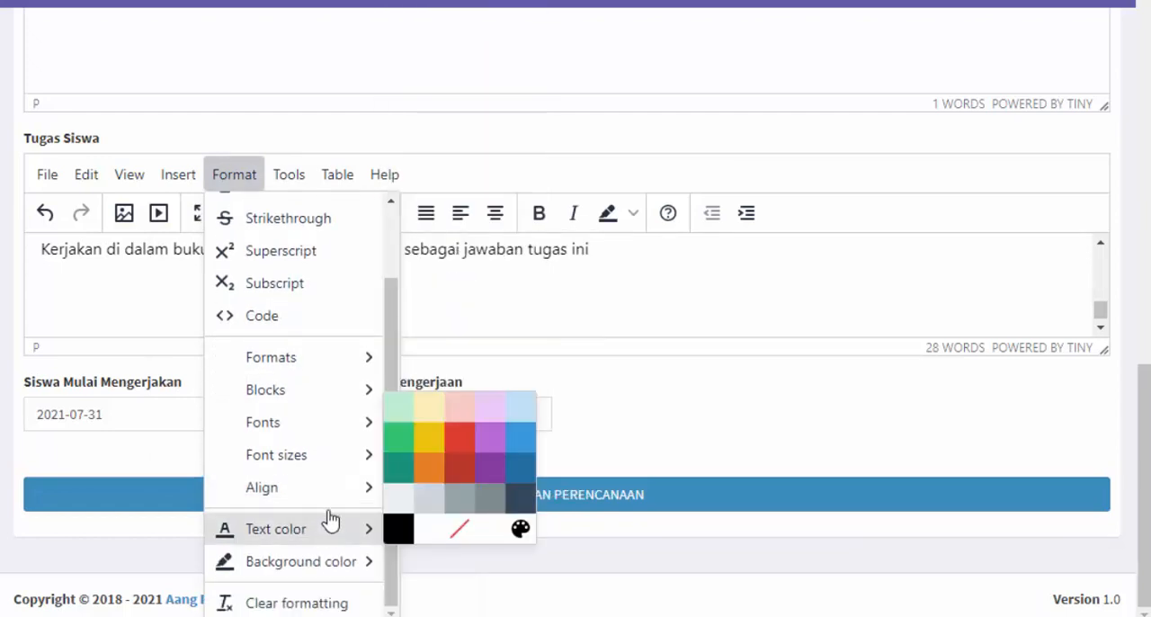
{"action": "mouse_move", "coordinate": [337, 367]}
{"action": "mouse_move", "coordinate": [393, 363]}
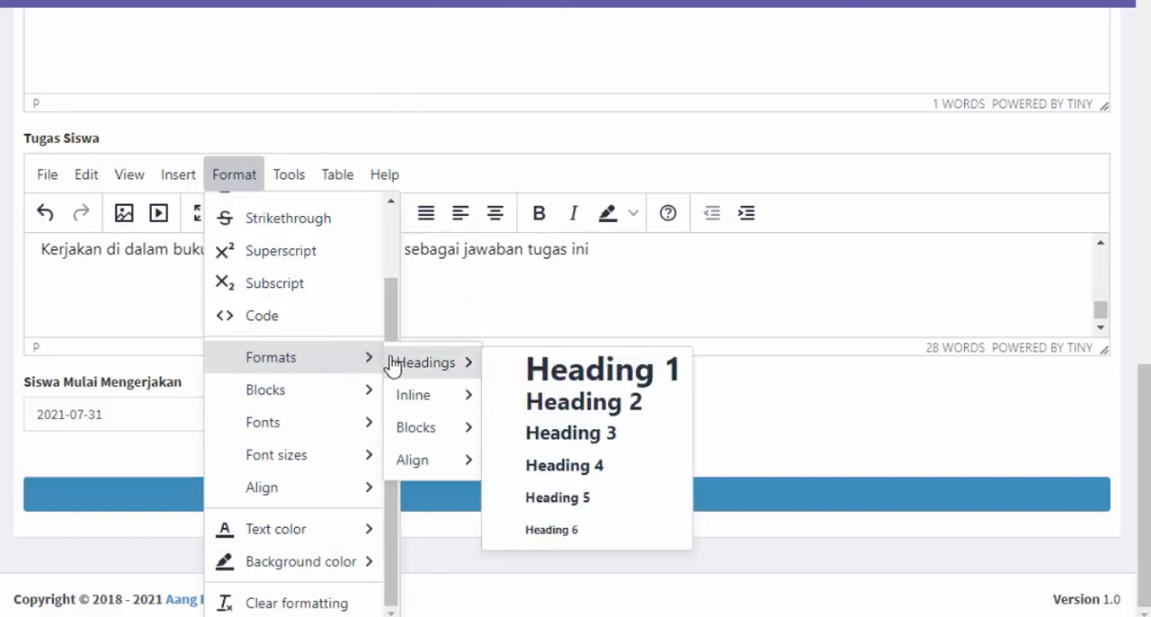
{"action": "scroll", "coordinate": [315, 262], "scroll_direction": "up", "scroll_amount": 2}
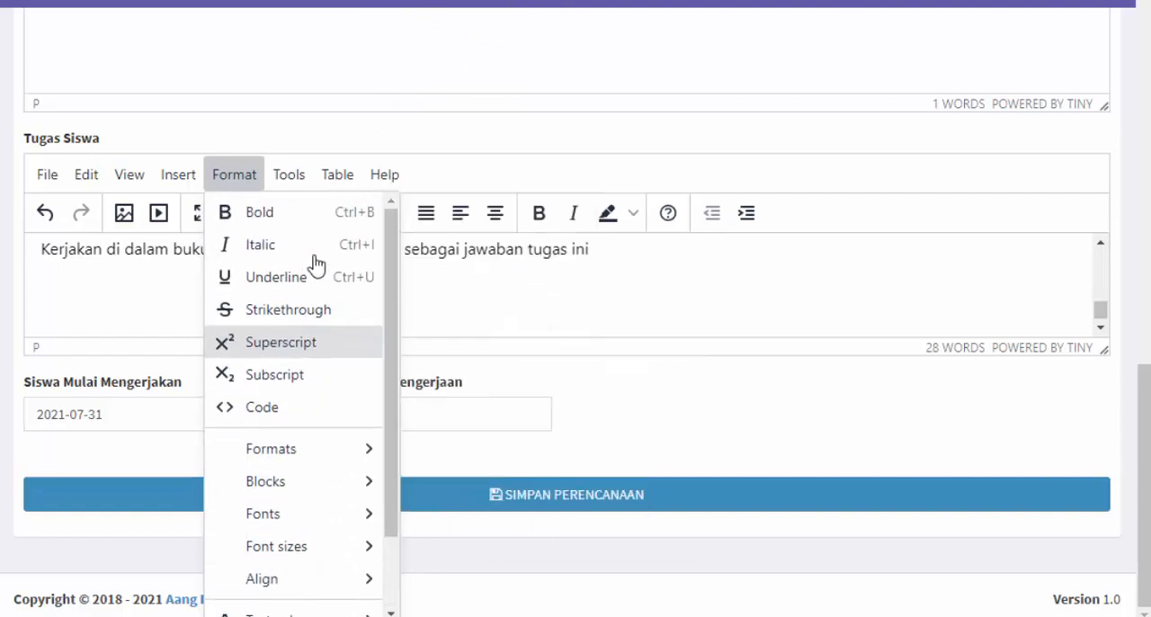
{"action": "scroll", "coordinate": [296, 411], "scroll_direction": "down", "scroll_amount": 2}
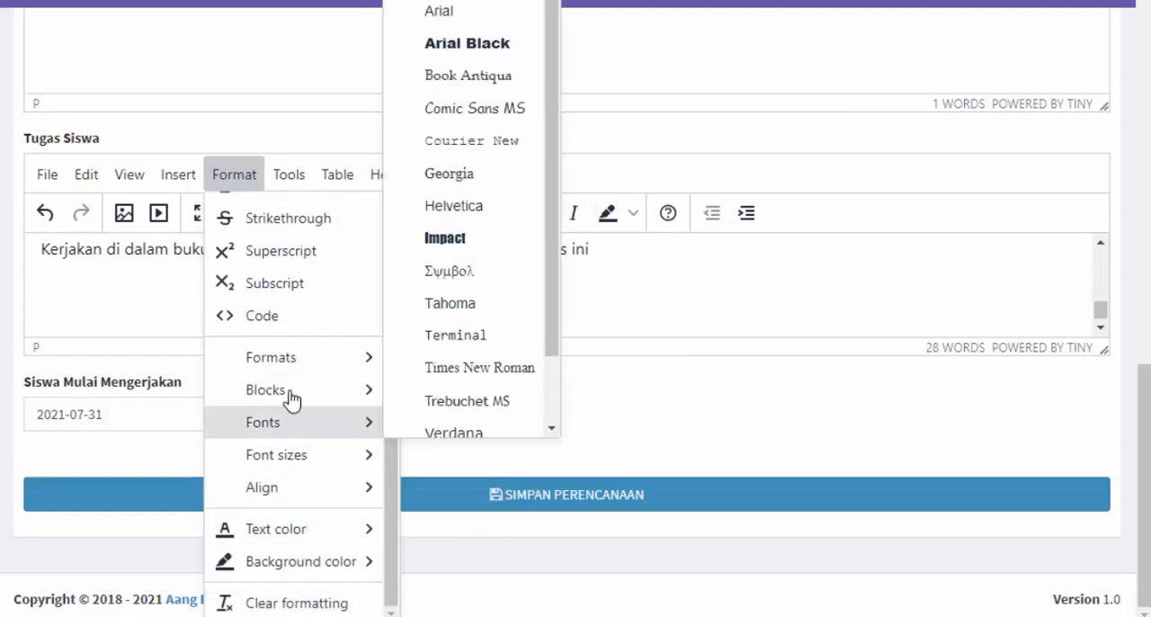
{"action": "scroll", "coordinate": [311, 295], "scroll_direction": "up", "scroll_amount": 2}
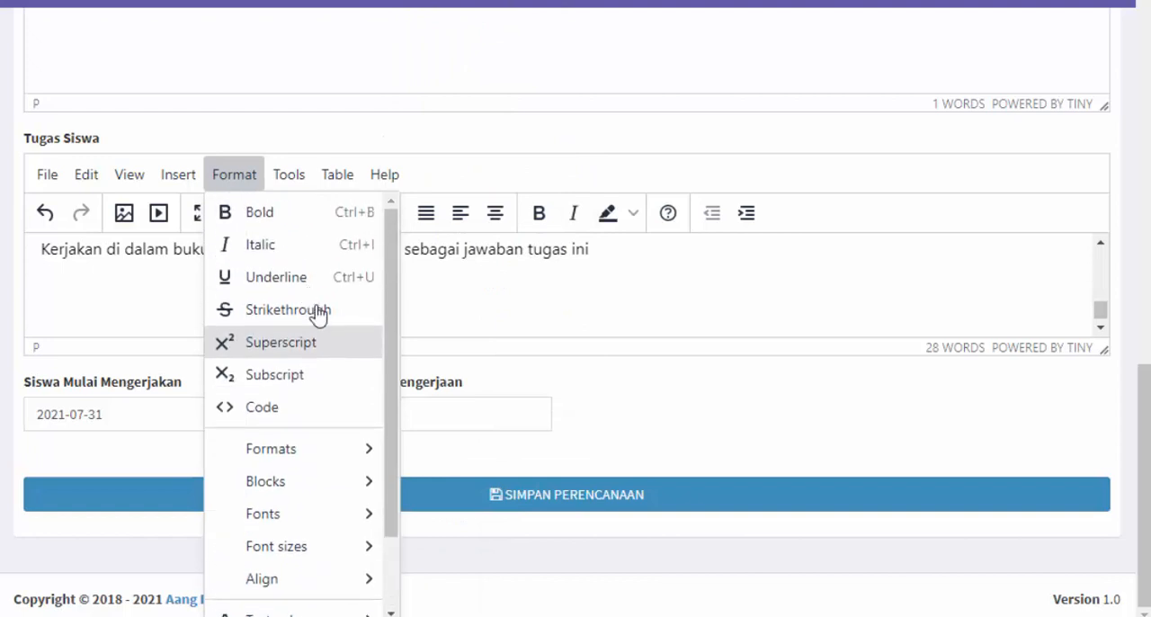
{"action": "scroll", "coordinate": [325, 278], "scroll_direction": "down", "scroll_amount": 2}
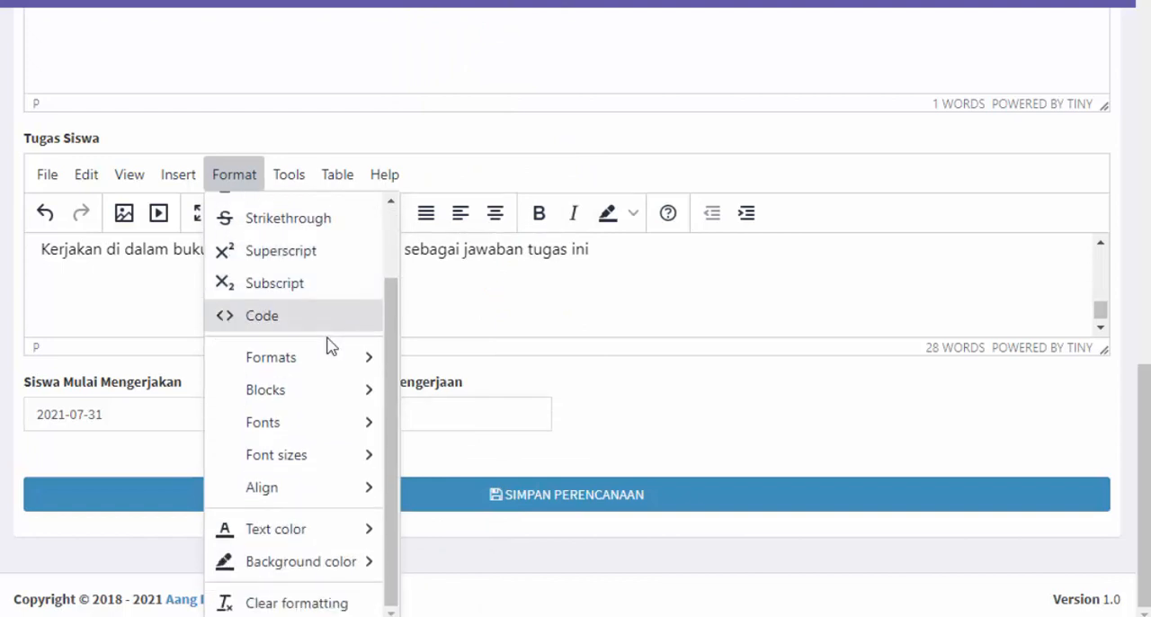
{"action": "mouse_move", "coordinate": [430, 443]}
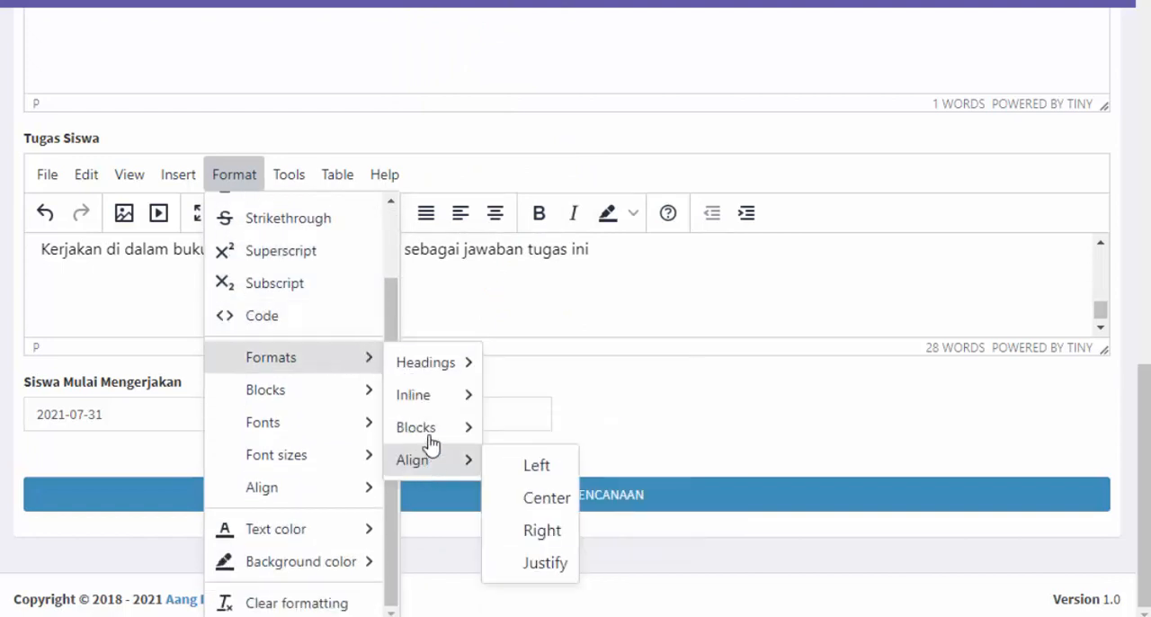
{"action": "mouse_move", "coordinate": [348, 463]}
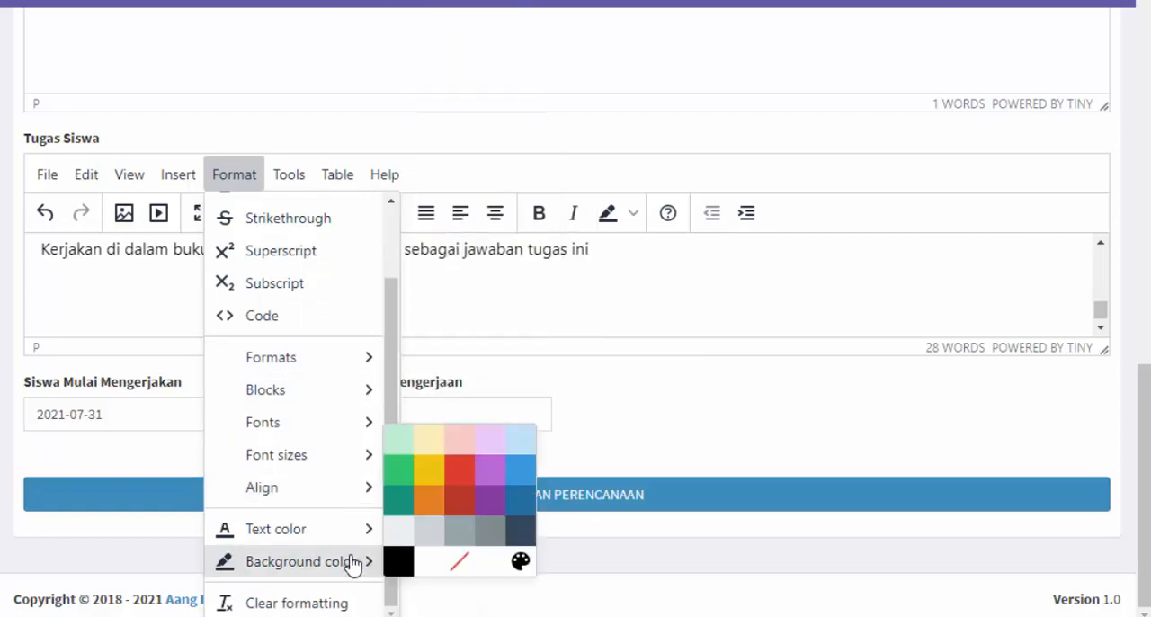
Try inserting the mathematical special character √ below the submission instruction in Tugas Siswa, and delete it again
{"action": "mouse_move", "coordinate": [192, 180]}
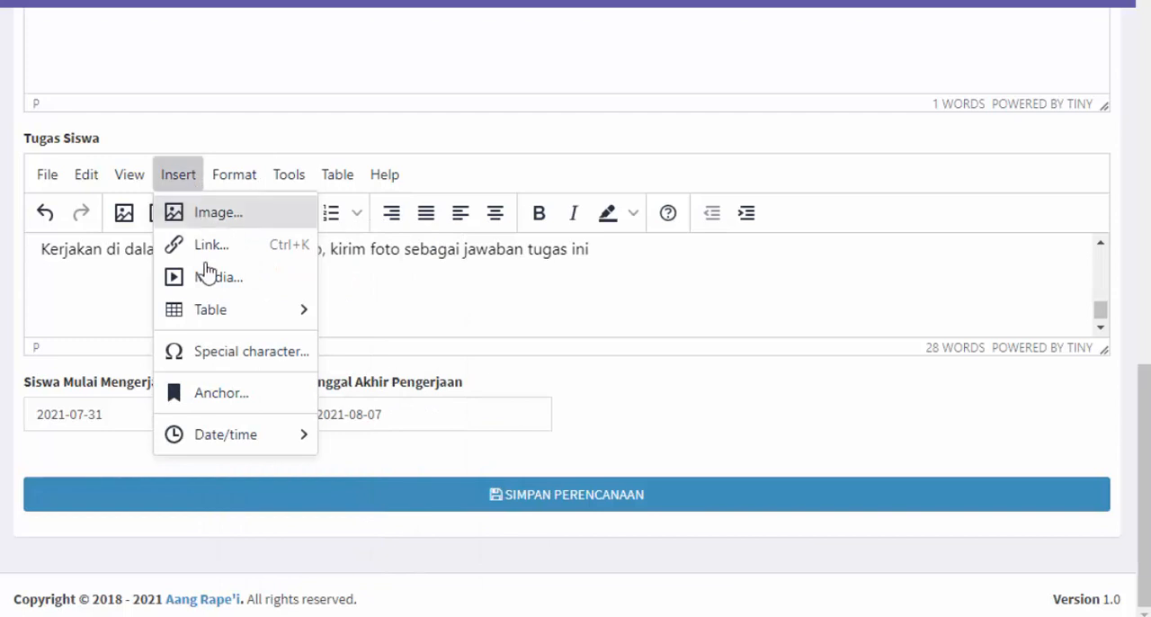
{"action": "left_click", "coordinate": [255, 369]}
{"action": "scroll", "coordinate": [440, 324], "scroll_direction": "down", "scroll_amount": 3}
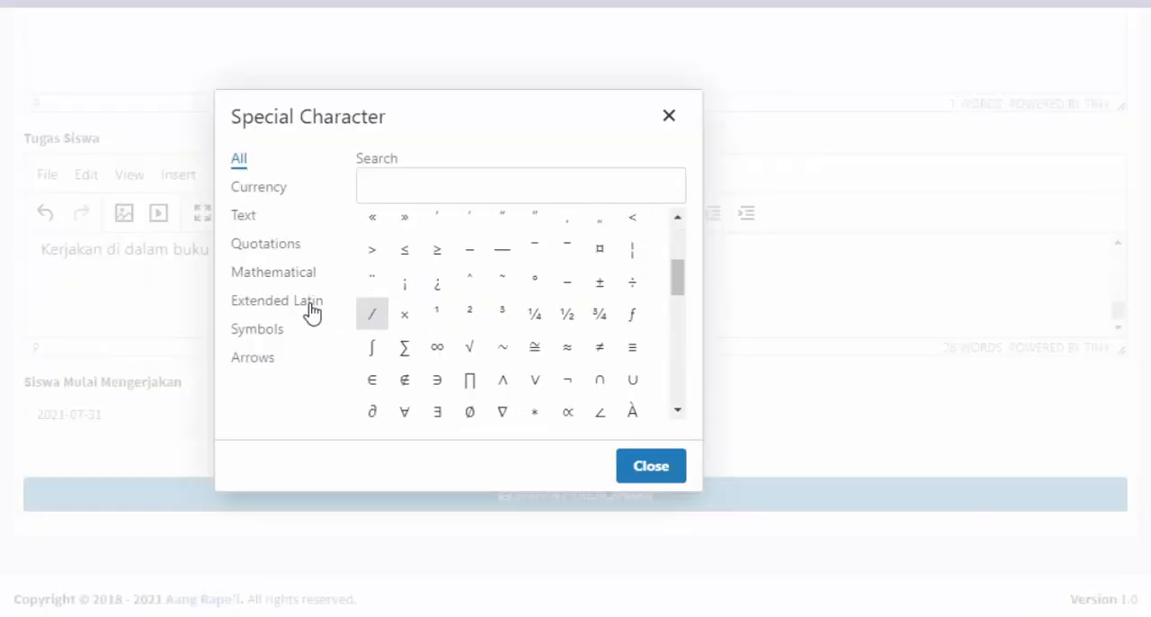
{"action": "left_click", "coordinate": [284, 276]}
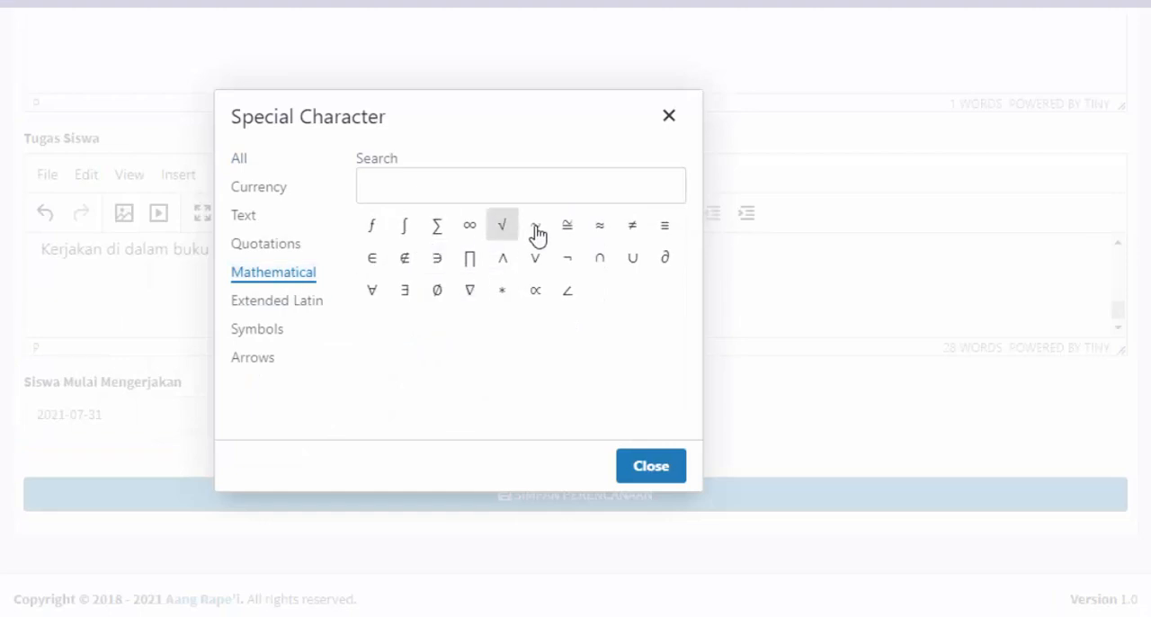
{"action": "left_click", "coordinate": [502, 229]}
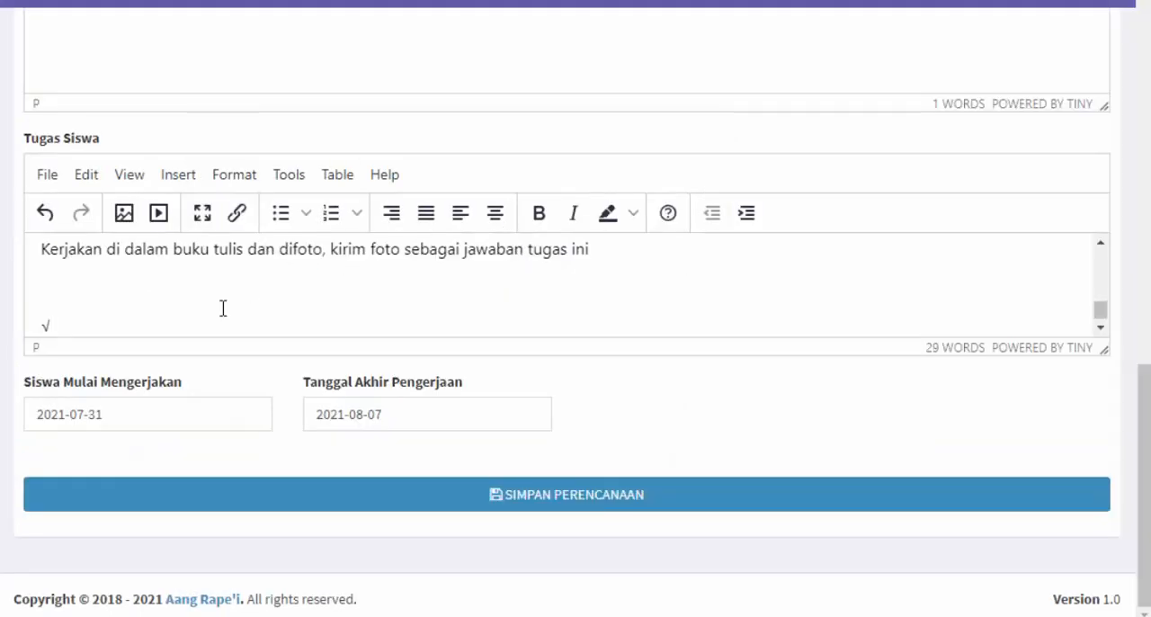
{"action": "key", "text": "BackSpace"}
{"action": "key", "text": "BackSpace"}
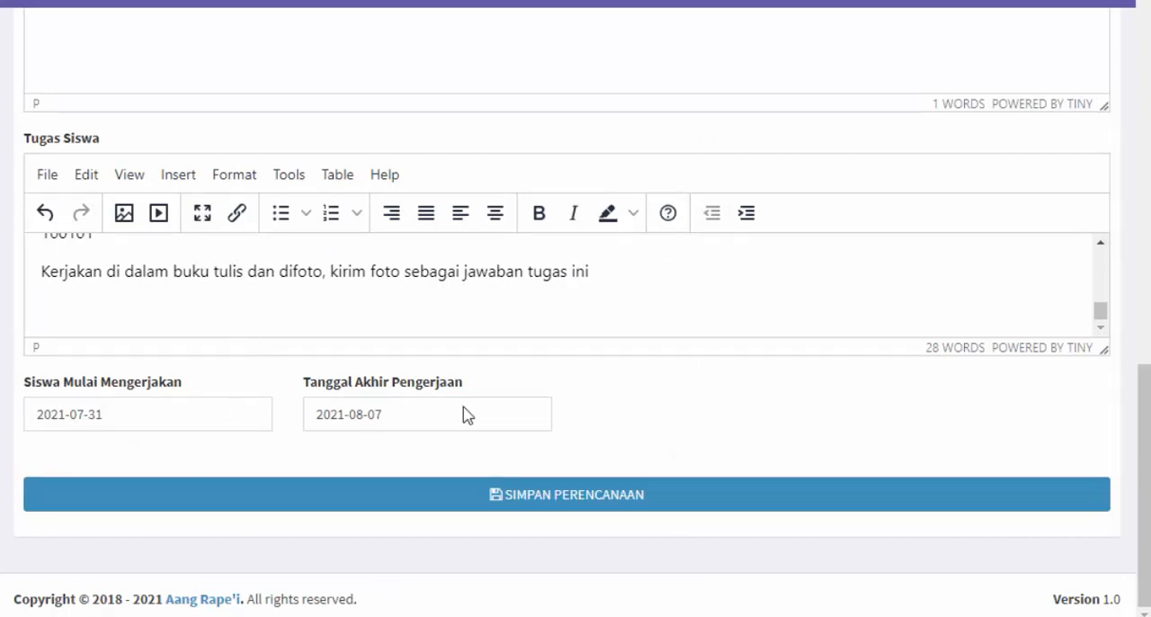
Check the task dates and the filled-in form, save the lesson plan and open its report list
{"action": "left_click", "coordinate": [236, 416]}
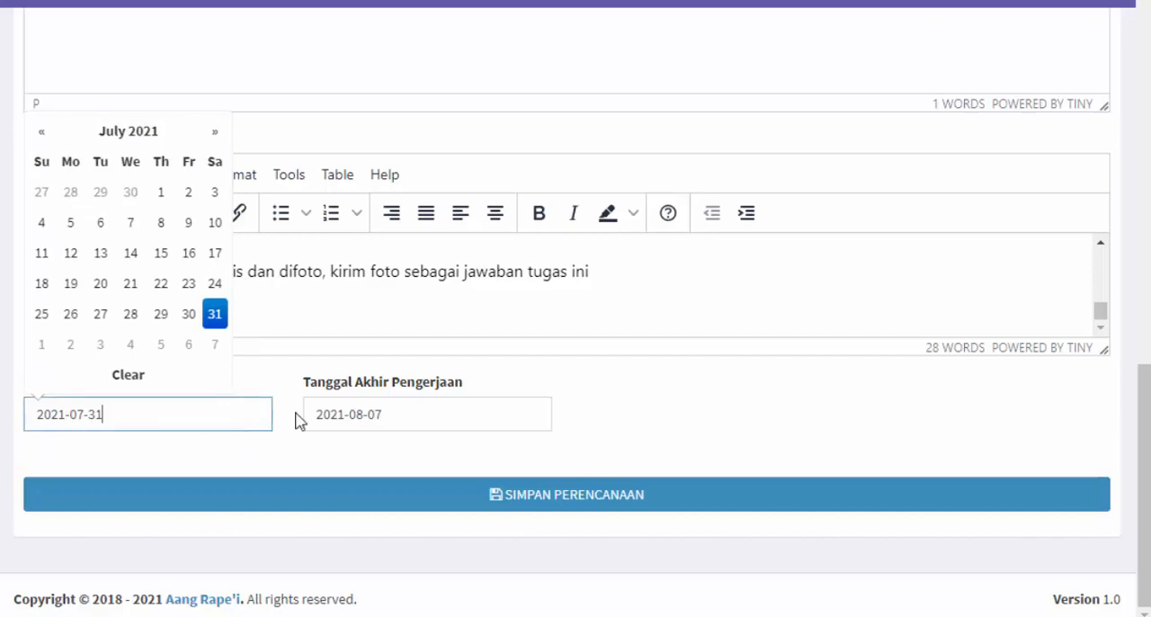
{"action": "left_click", "coordinate": [388, 409]}
{"action": "left_click", "coordinate": [602, 396]}
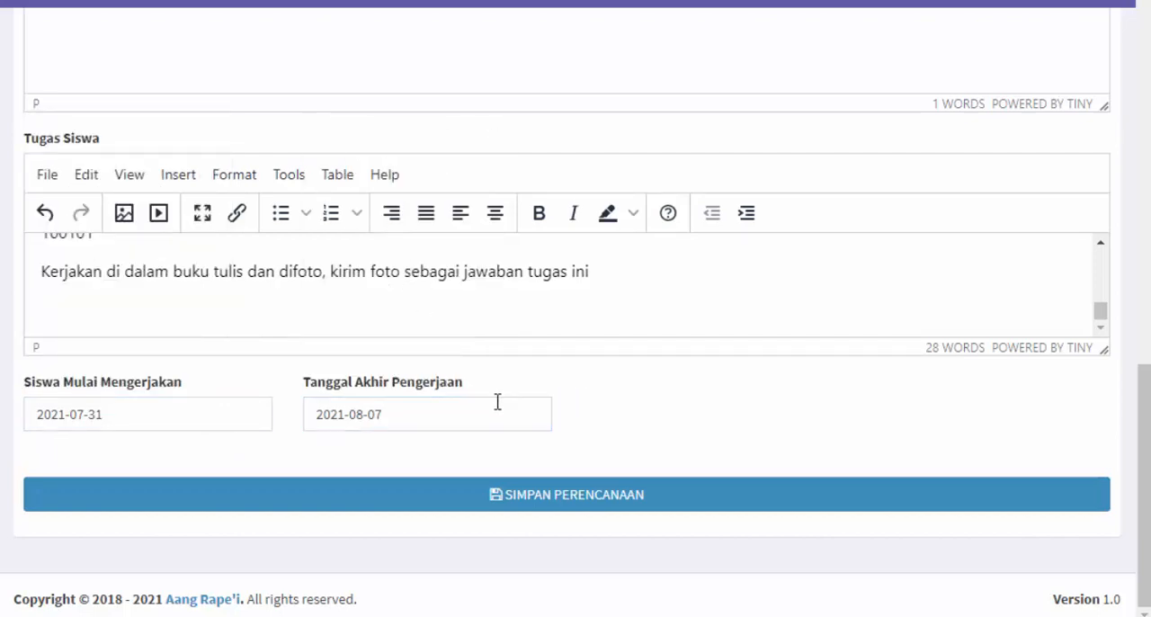
{"action": "scroll", "coordinate": [881, 449], "scroll_direction": "up", "scroll_amount": 15}
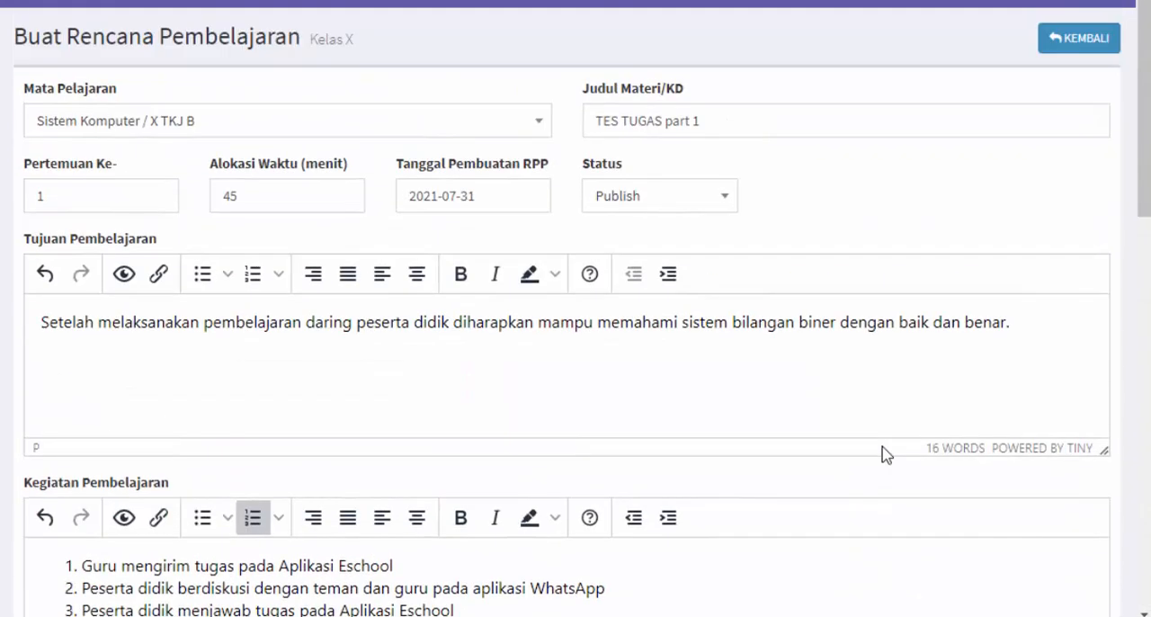
{"action": "scroll", "coordinate": [881, 453], "scroll_direction": "down", "scroll_amount": 15}
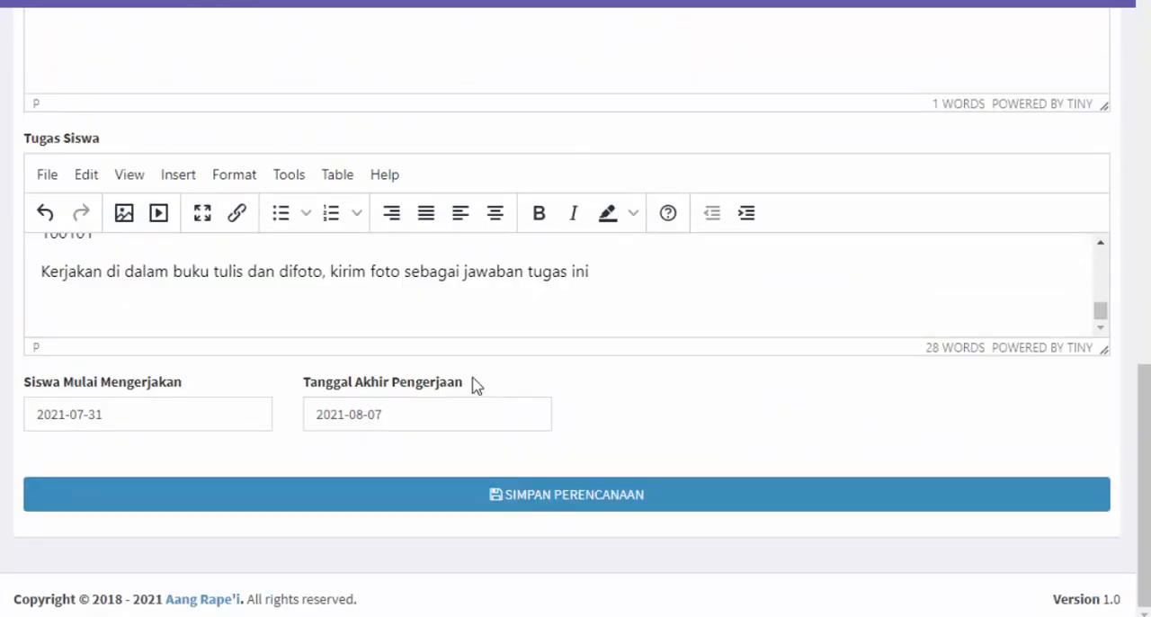
{"action": "left_click", "coordinate": [598, 494]}
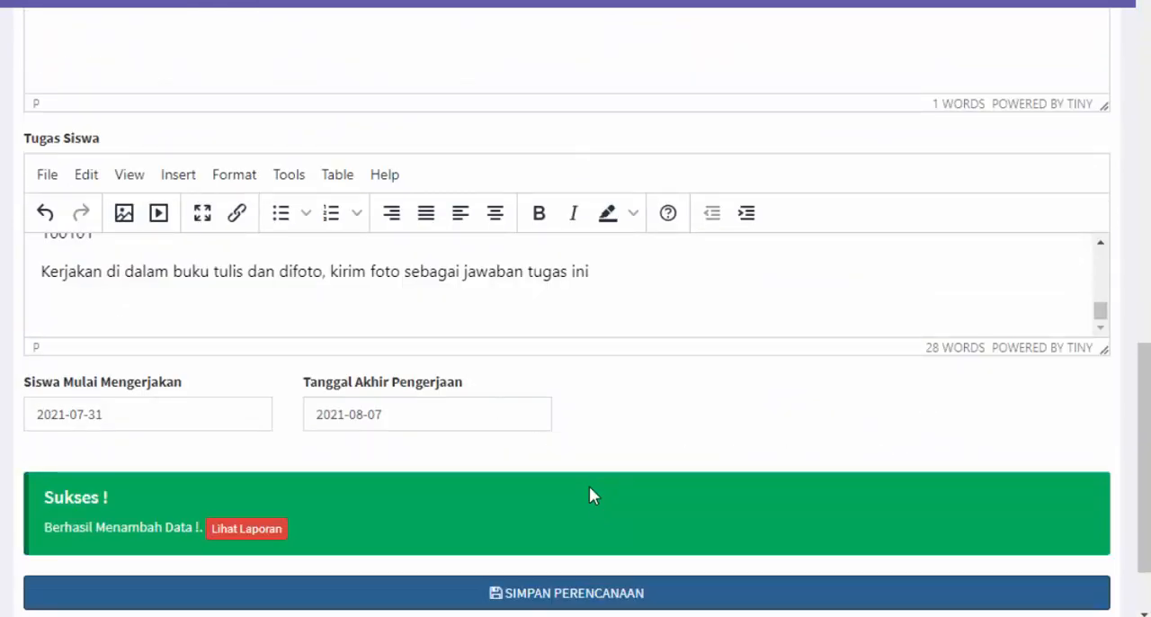
{"action": "left_click", "coordinate": [253, 531]}
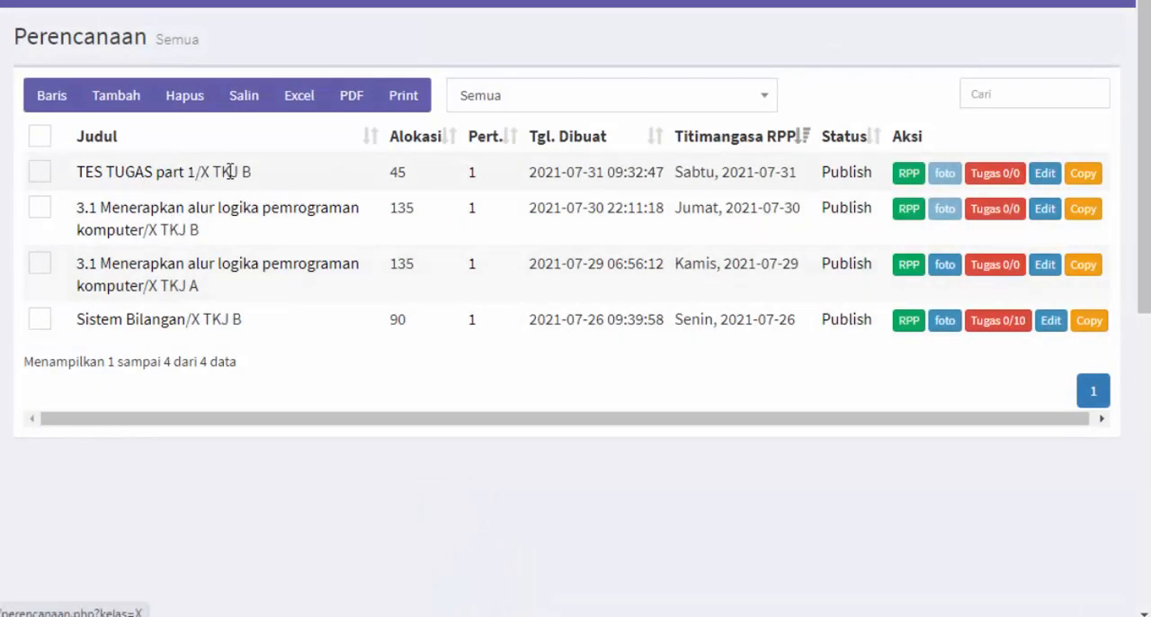
{"action": "left_click_drag", "start_coordinate": [11, 36], "coordinate": [226, 40]}
{"action": "left_click", "coordinate": [227, 40]}
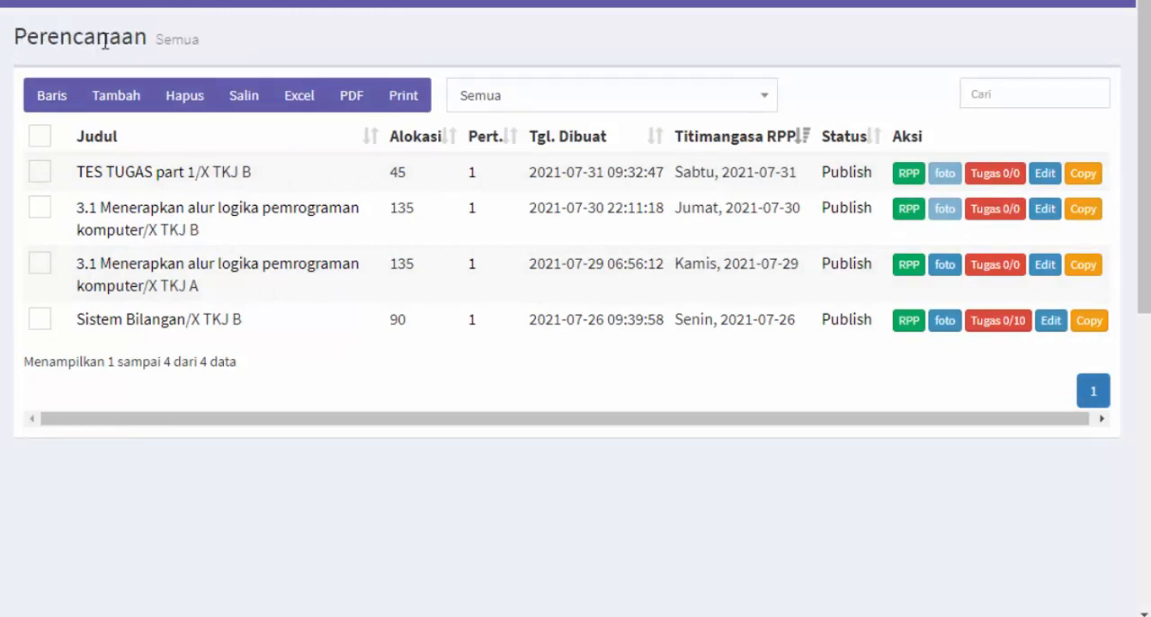
Check the Perencanaan list's subject and class filter options without changing the filter, and enter "s" as the list's search text
{"action": "triple_click", "coordinate": [104, 40]}
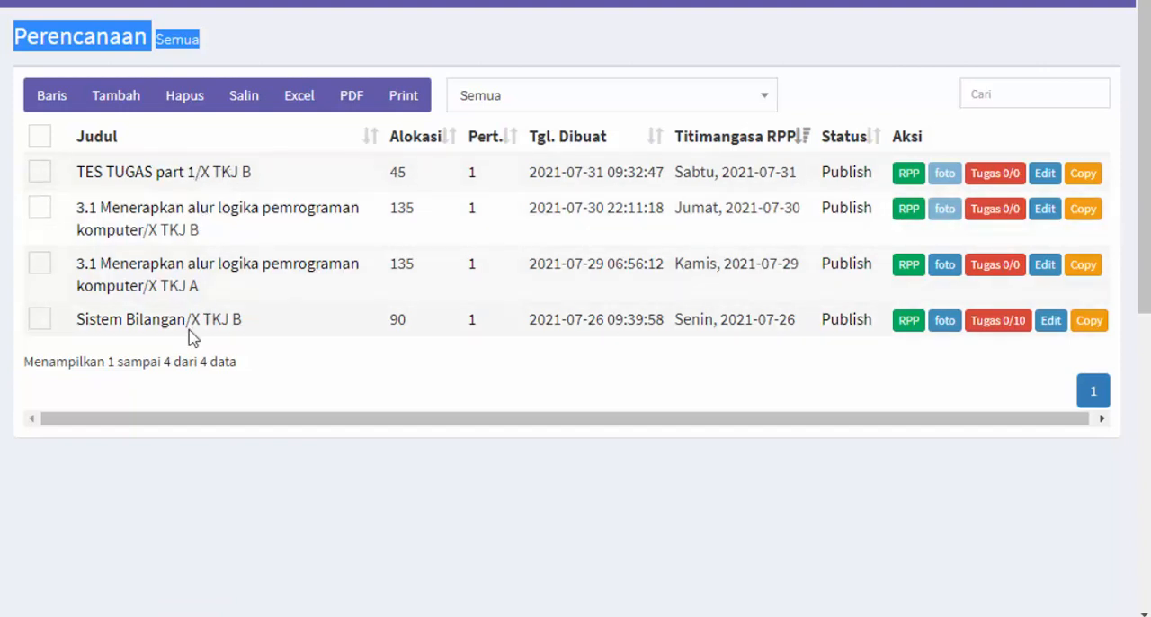
{"action": "left_click", "coordinate": [417, 492]}
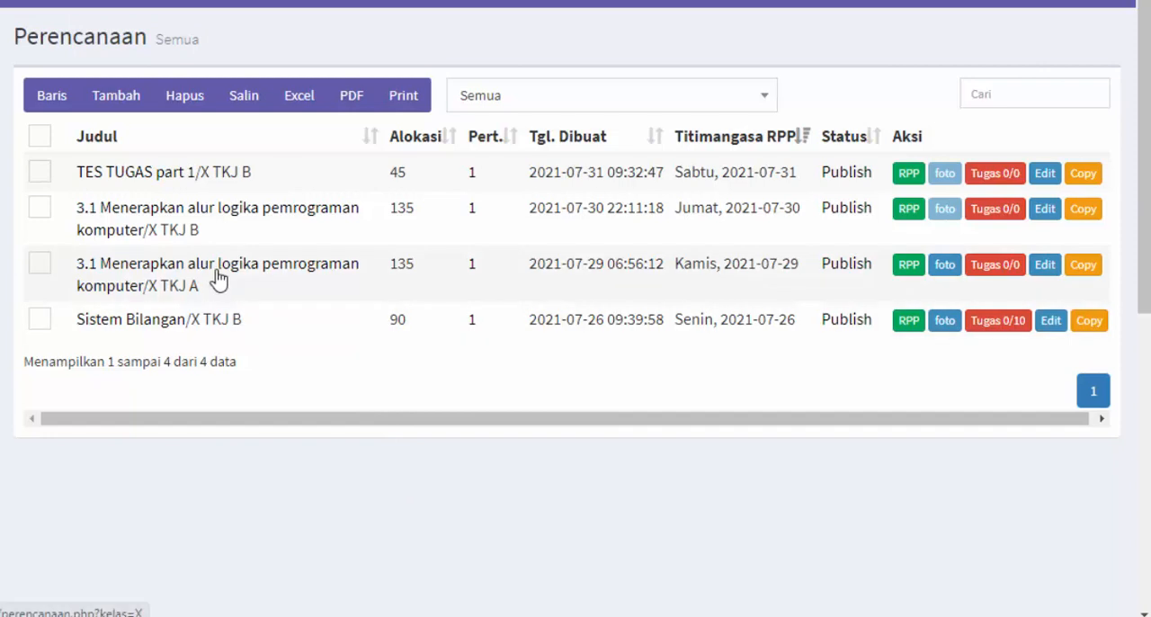
{"action": "left_click", "coordinate": [639, 101]}
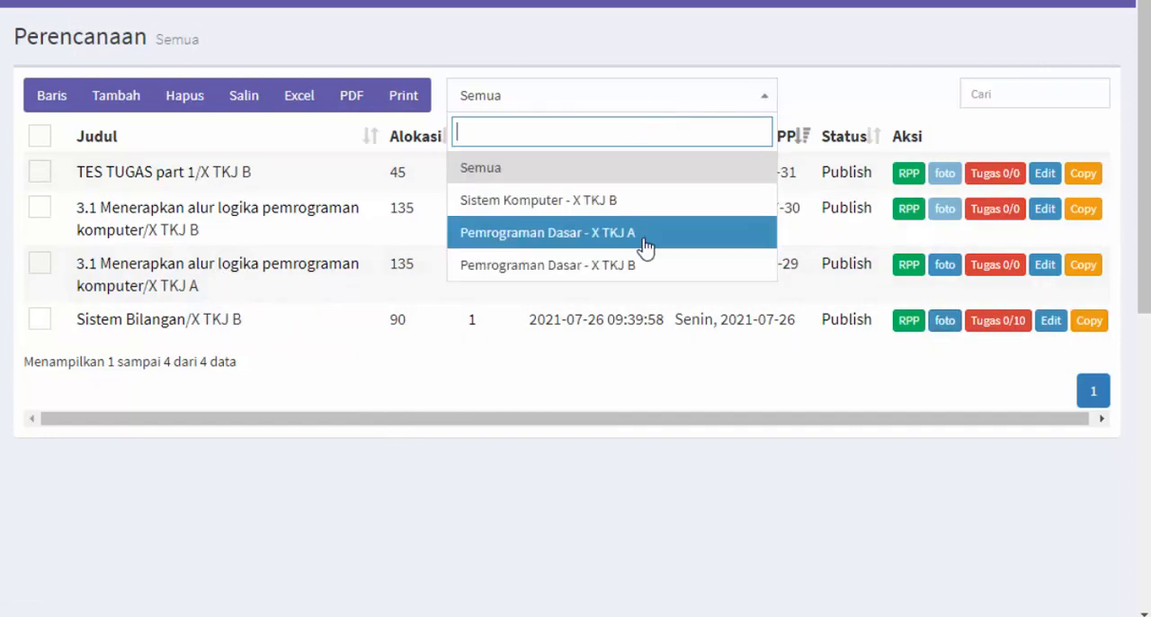
{"action": "key", "text": "Escape"}
{"action": "left_click", "coordinate": [1002, 99]}
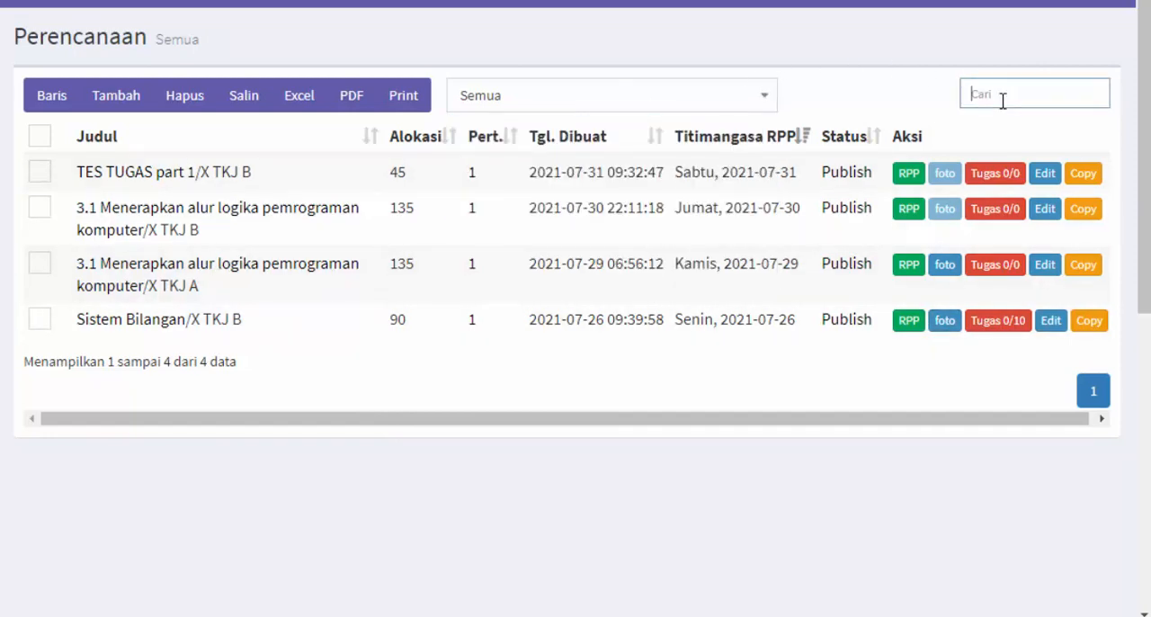
{"action": "type", "text": "s"}
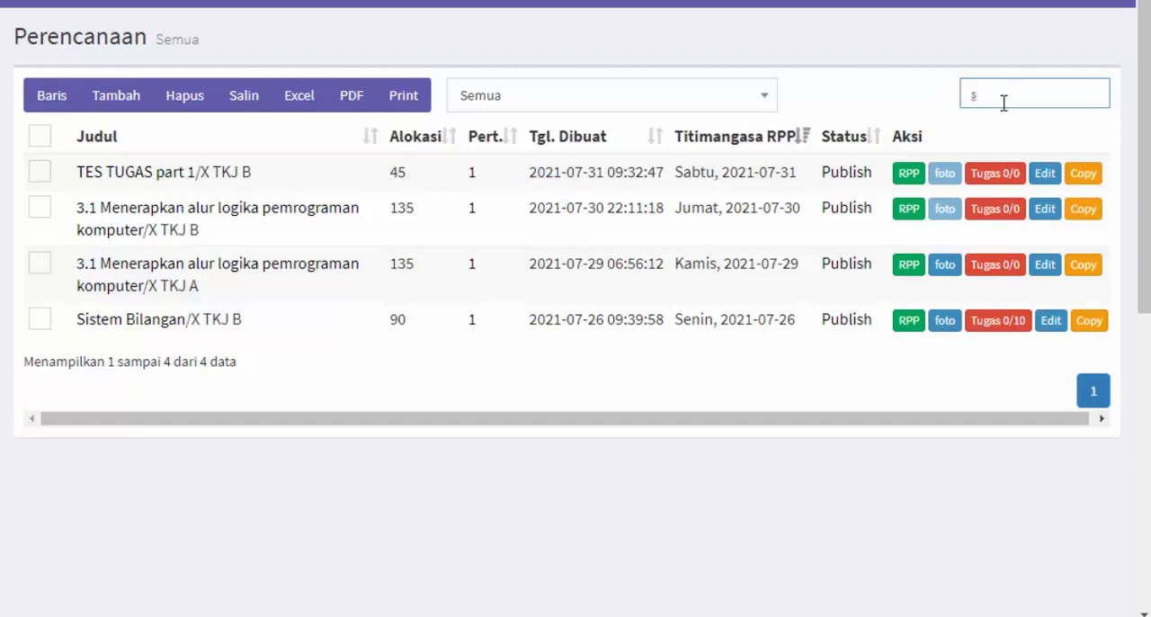
Open the RPP document of TES TUGAS part 1, review it down to the signatures and export options, and return to the list
{"action": "left_click", "coordinate": [908, 173]}
{"action": "scroll", "coordinate": [662, 261], "scroll_direction": "down", "scroll_amount": 5}
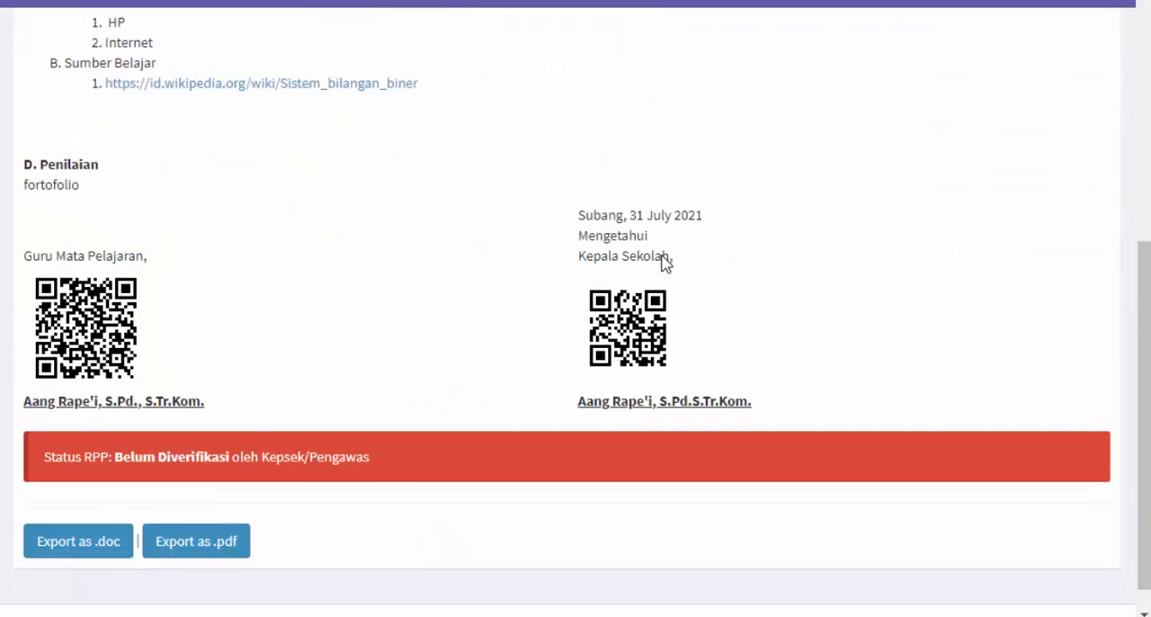
{"action": "scroll", "coordinate": [663, 261], "scroll_direction": "up", "scroll_amount": 3}
{"action": "scroll", "coordinate": [660, 261], "scroll_direction": "down", "scroll_amount": 4}
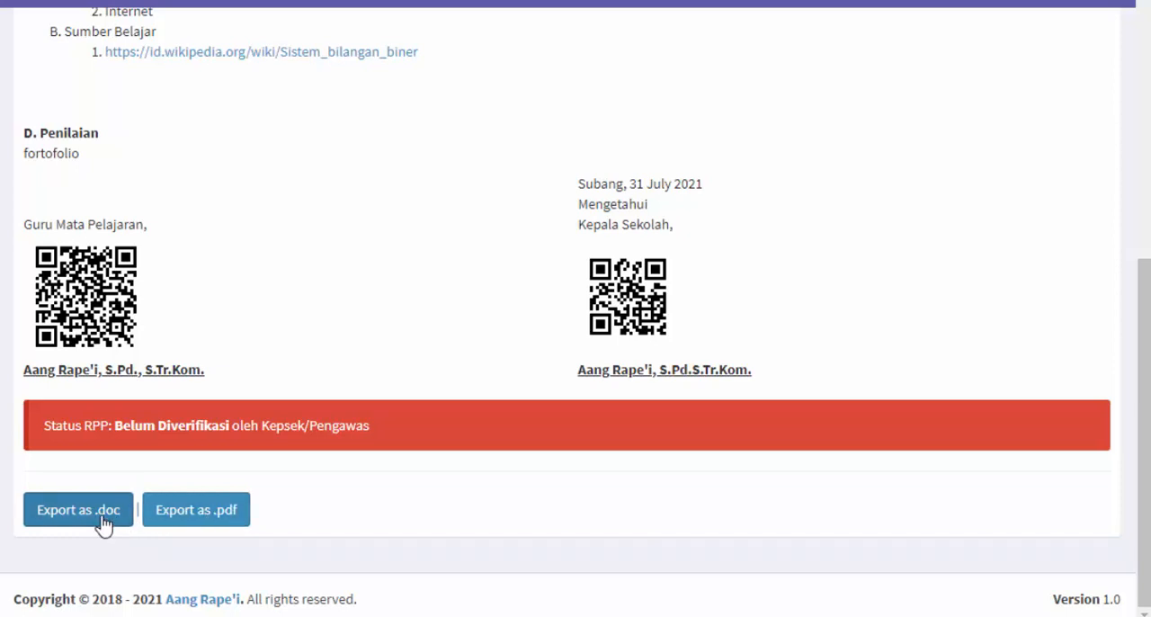
{"action": "scroll", "coordinate": [210, 526], "scroll_direction": "up", "scroll_amount": 6}
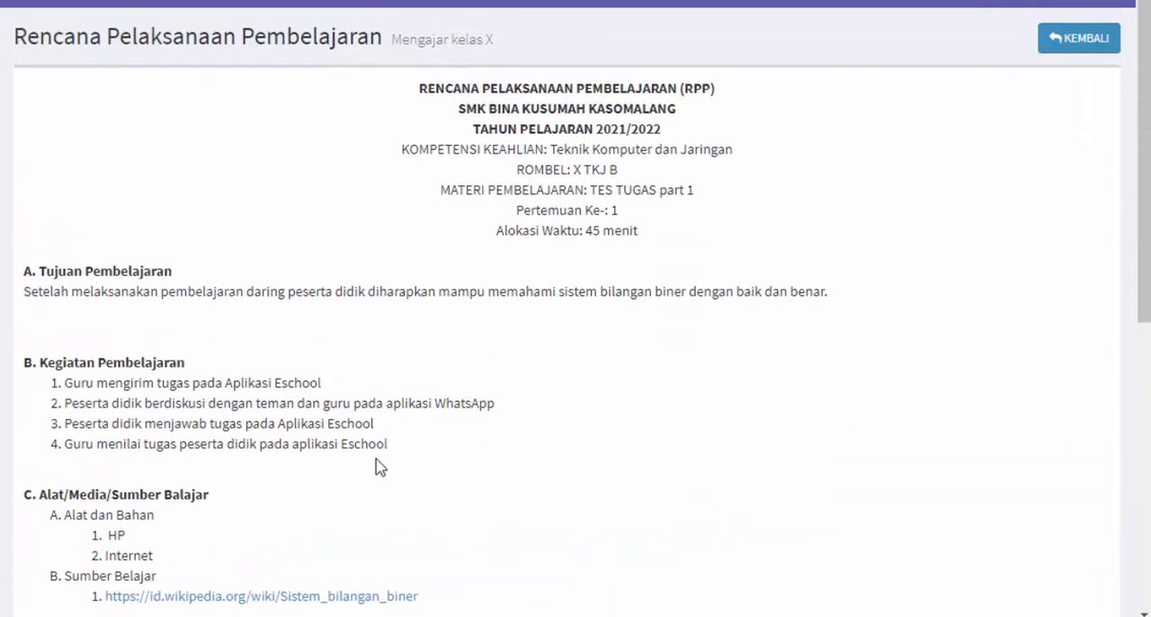
{"action": "left_click", "coordinate": [1093, 43]}
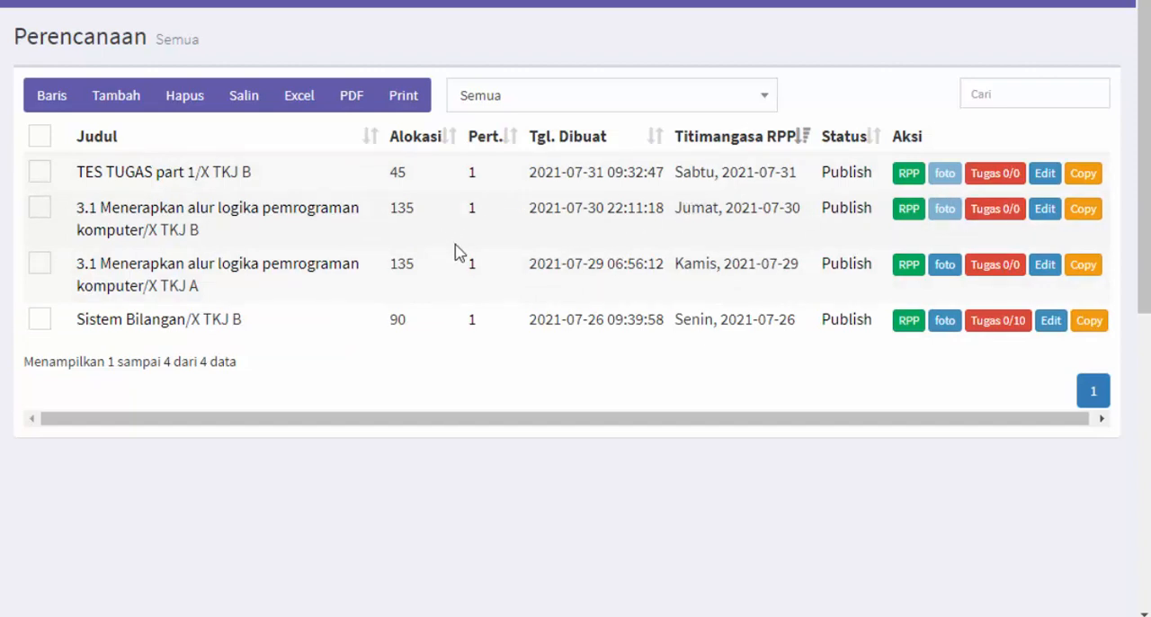
Open the duplicate form for TES TUGAS part 1, return to the list and check the plan's Titimangasa RPP date
{"action": "left_click", "coordinate": [1084, 175]}
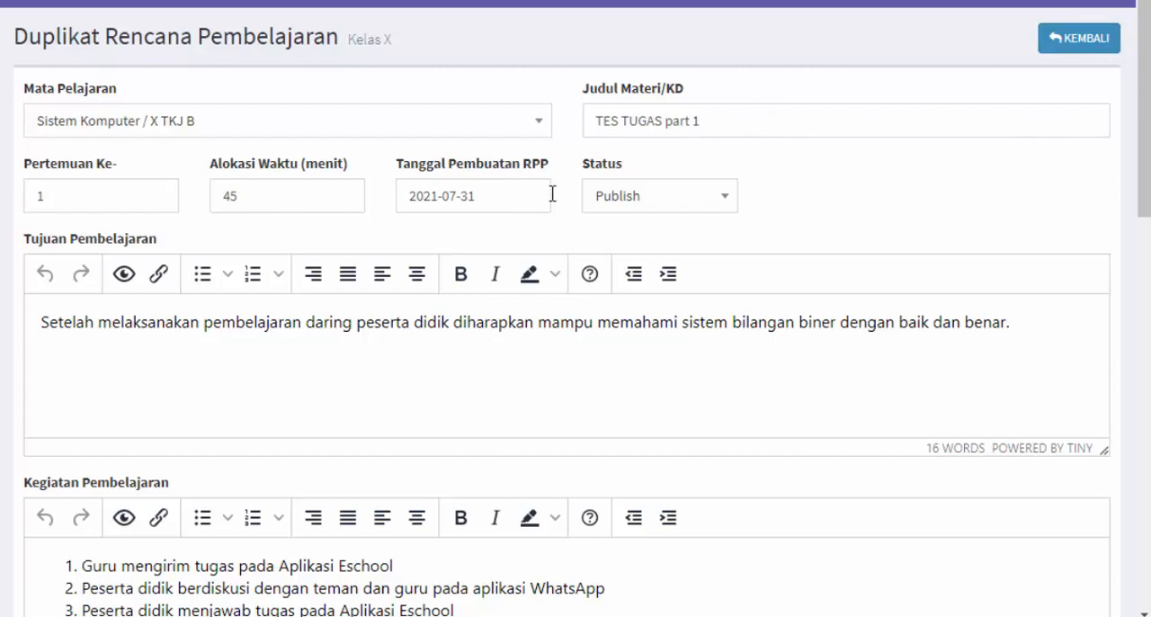
{"action": "left_click", "coordinate": [1052, 45]}
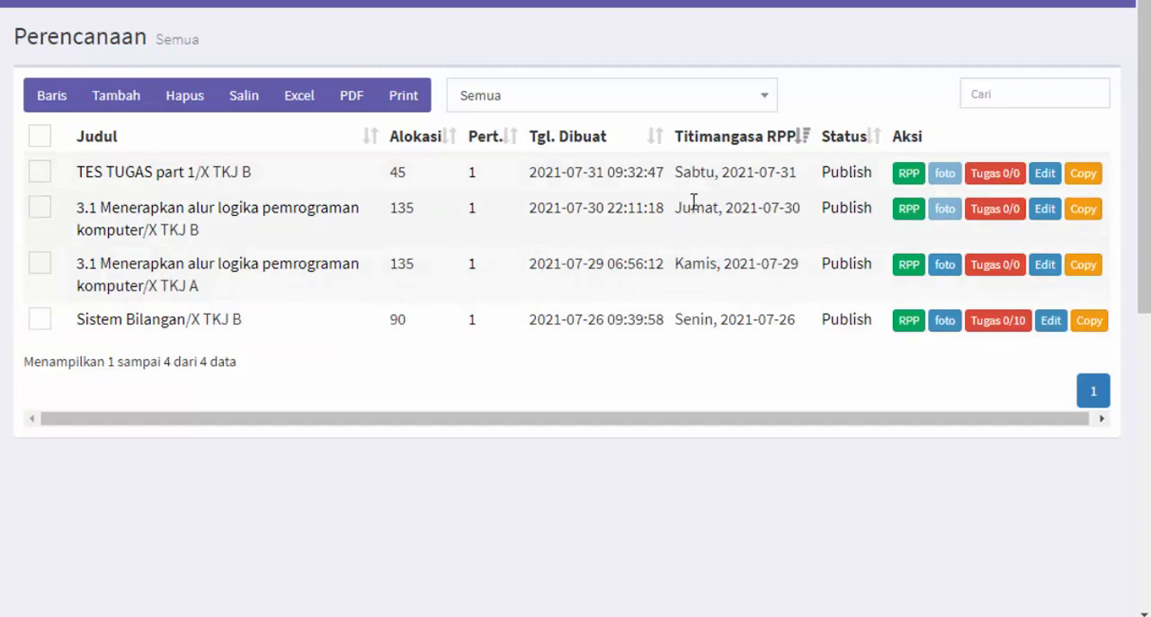
{"action": "left_click_drag", "start_coordinate": [676, 173], "coordinate": [798, 171]}
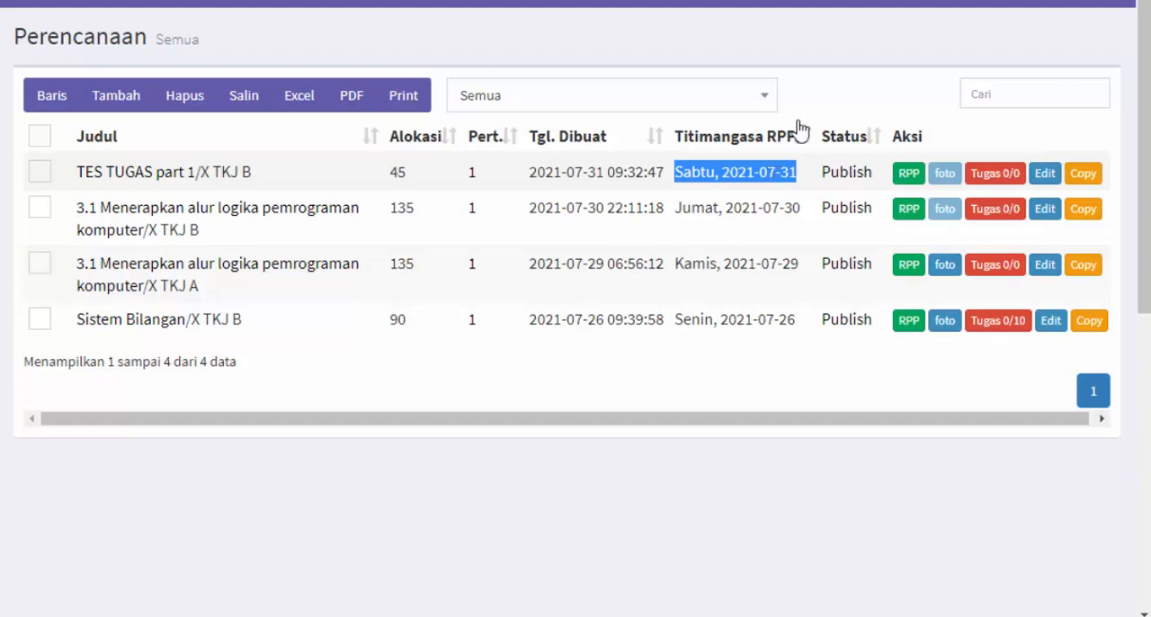
Open the teaching selfie report page for TES TUGAS part 1 from the Selfie Laporan Mengajar notifications
{"action": "left_click", "coordinate": [886, 3]}
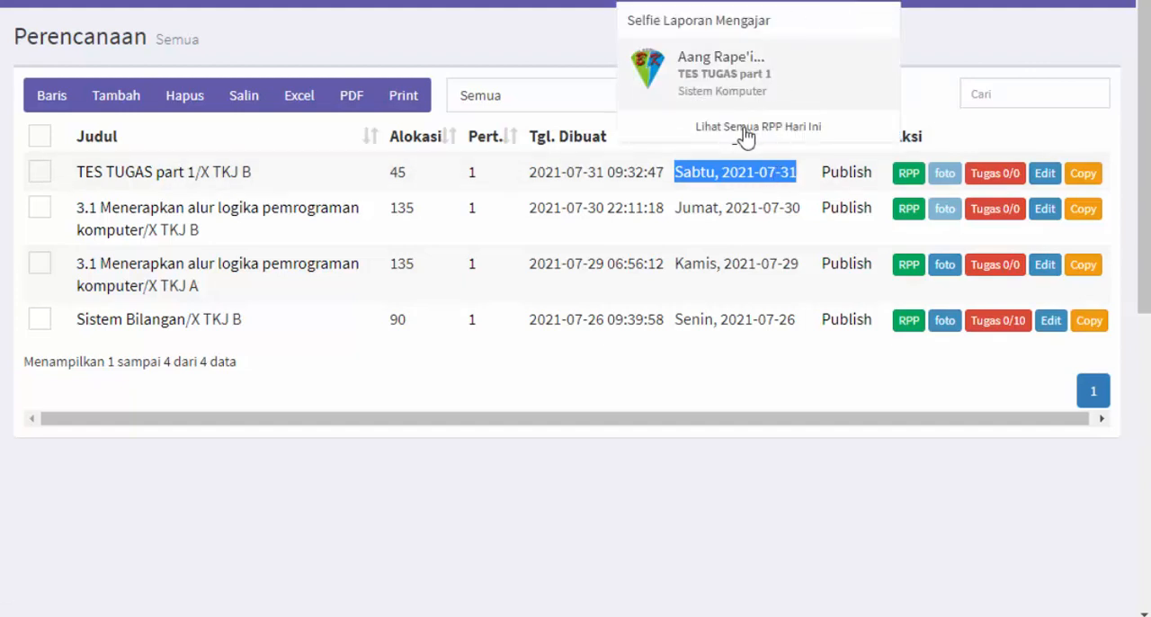
{"action": "left_click", "coordinate": [662, 2]}
{"action": "left_click", "coordinate": [877, 3]}
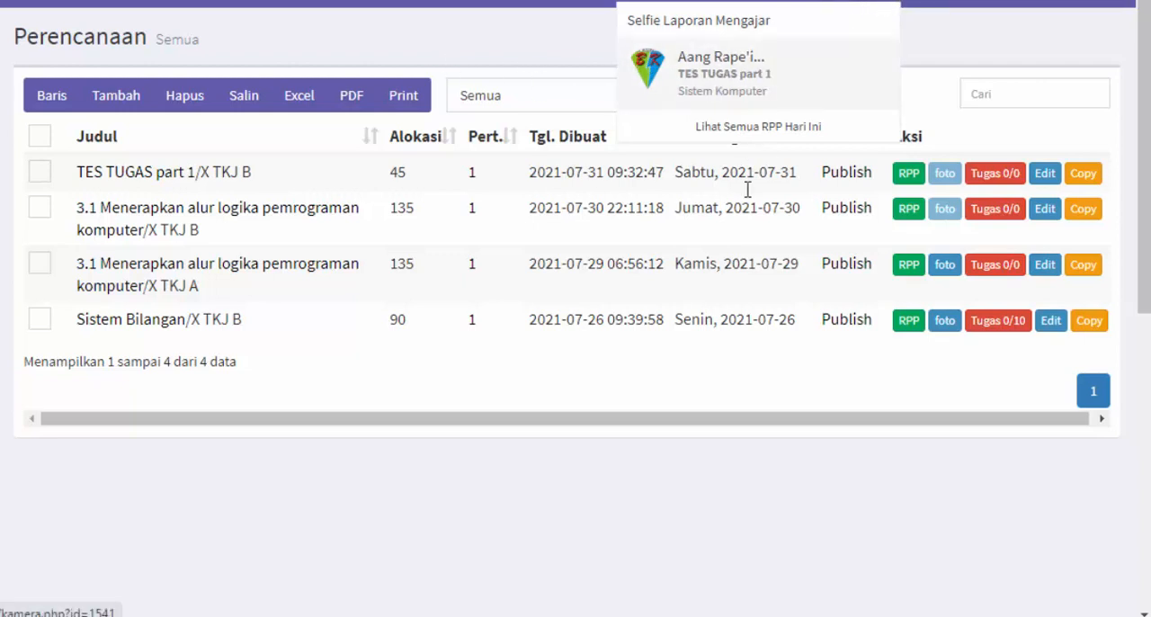
{"action": "left_click", "coordinate": [688, 175]}
{"action": "left_click_drag", "start_coordinate": [683, 174], "coordinate": [793, 170]}
{"action": "left_click", "coordinate": [884, 3]}
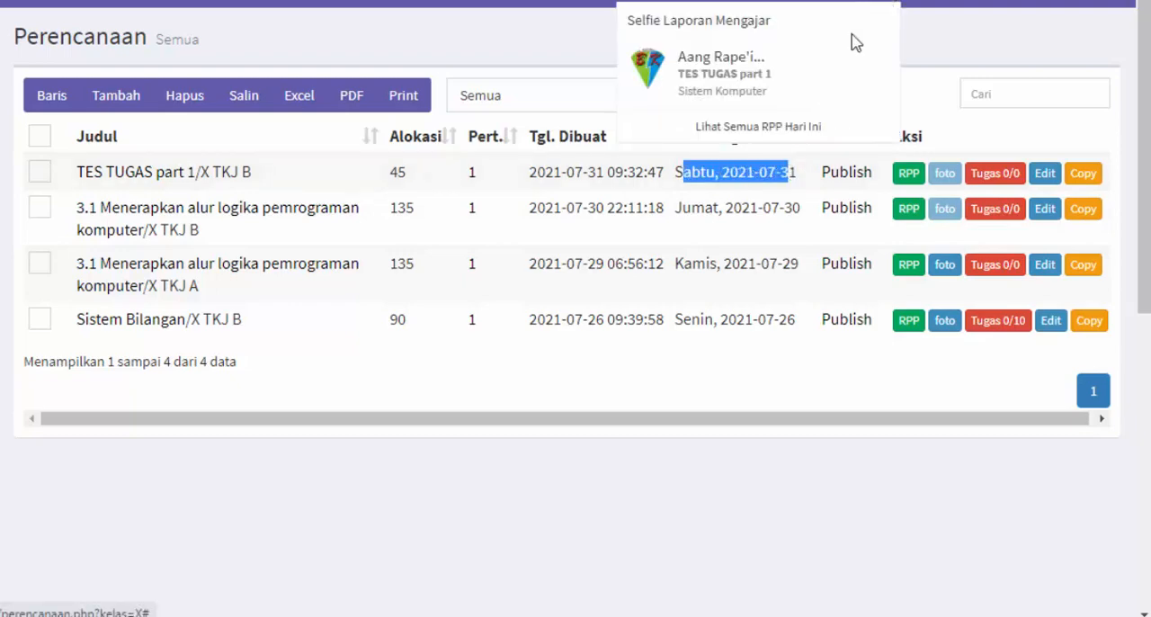
{"action": "left_click", "coordinate": [779, 98]}
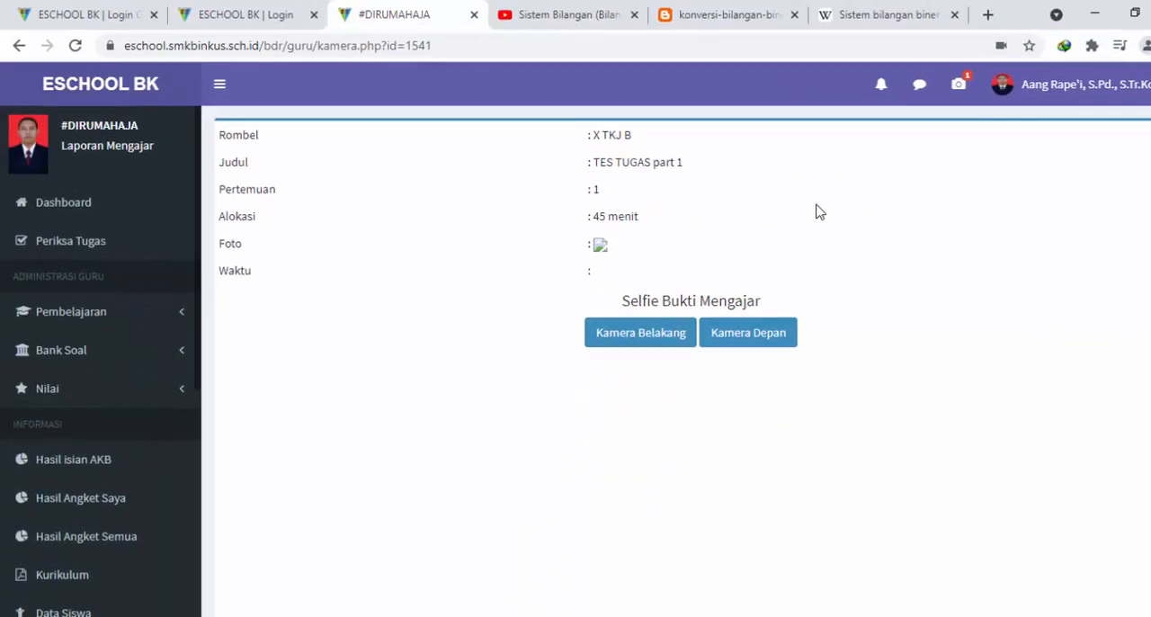
Review the report details and camera preview, try the back camera, and choose the front camera for Selfie Bukti Mengajar
{"action": "scroll", "coordinate": [780, 135], "scroll_direction": "down", "scroll_amount": 2}
{"action": "scroll", "coordinate": [884, 209], "scroll_direction": "up", "scroll_amount": 1}
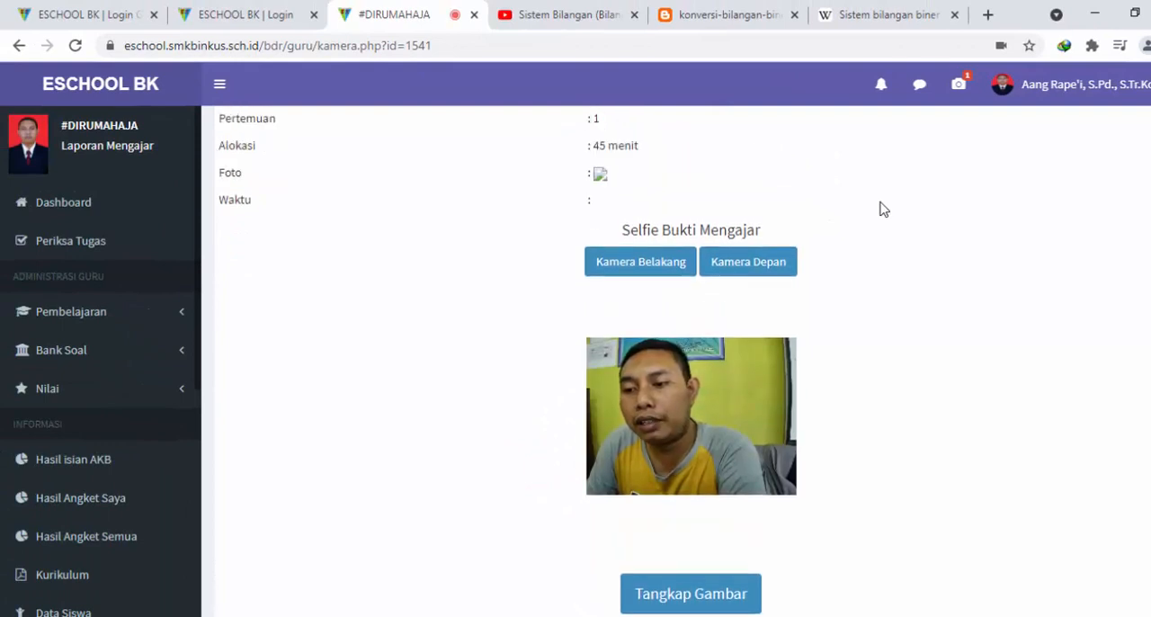
{"action": "scroll", "coordinate": [884, 209], "scroll_direction": "up", "scroll_amount": 1}
{"action": "scroll", "coordinate": [868, 321], "scroll_direction": "down", "scroll_amount": 1}
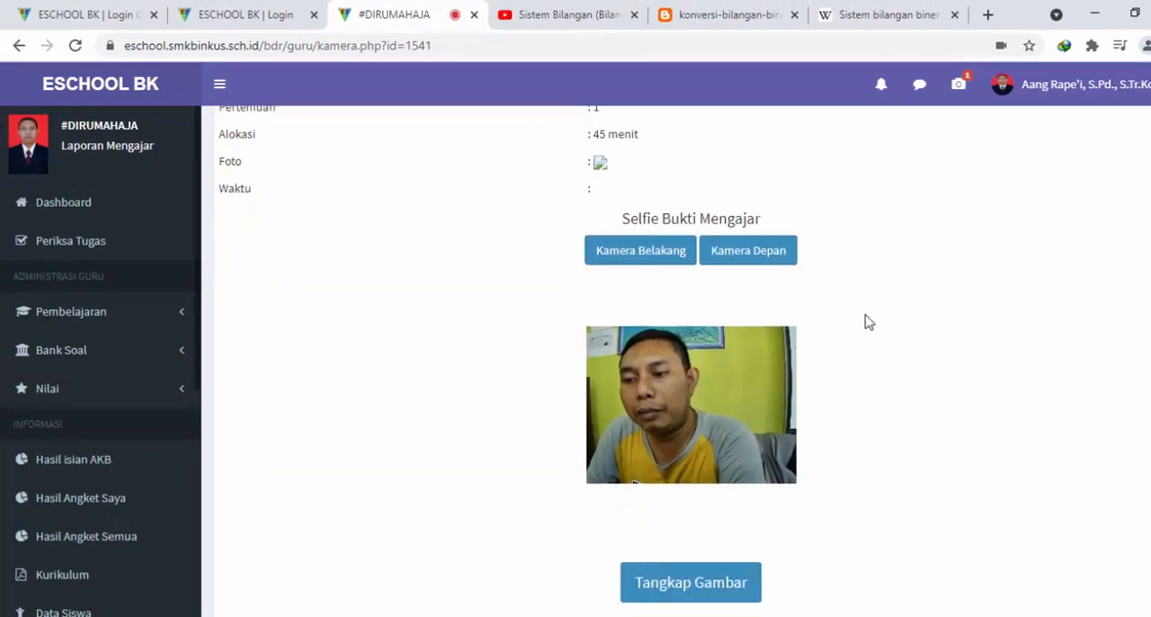
{"action": "left_click", "coordinate": [681, 255]}
{"action": "left_click", "coordinate": [717, 260]}
{"action": "scroll", "coordinate": [938, 262], "scroll_direction": "up", "scroll_amount": 1}
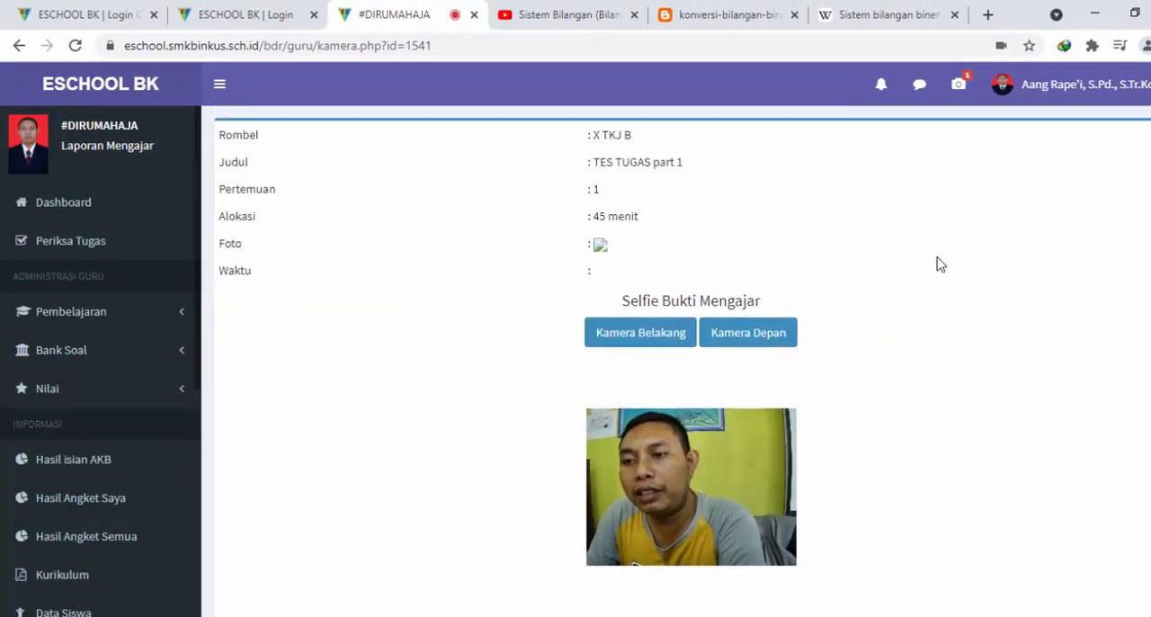
{"action": "scroll", "coordinate": [937, 261], "scroll_direction": "down", "scroll_amount": 2}
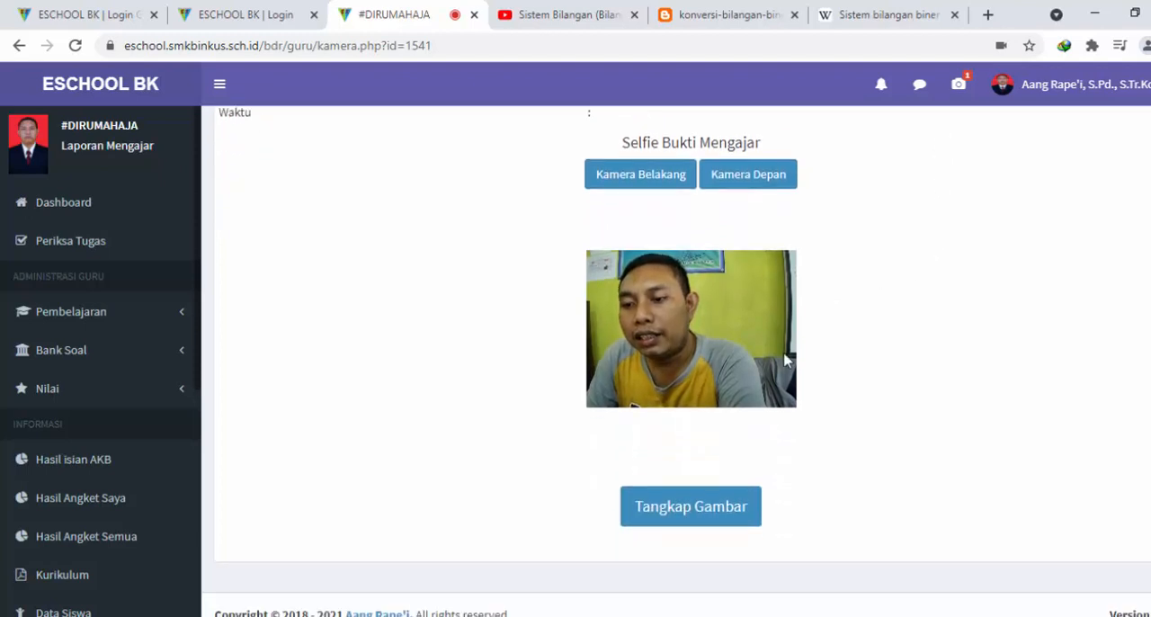
Capture the selfie as teaching evidence, save it to the report and refresh the report page
{"action": "left_click", "coordinate": [720, 525]}
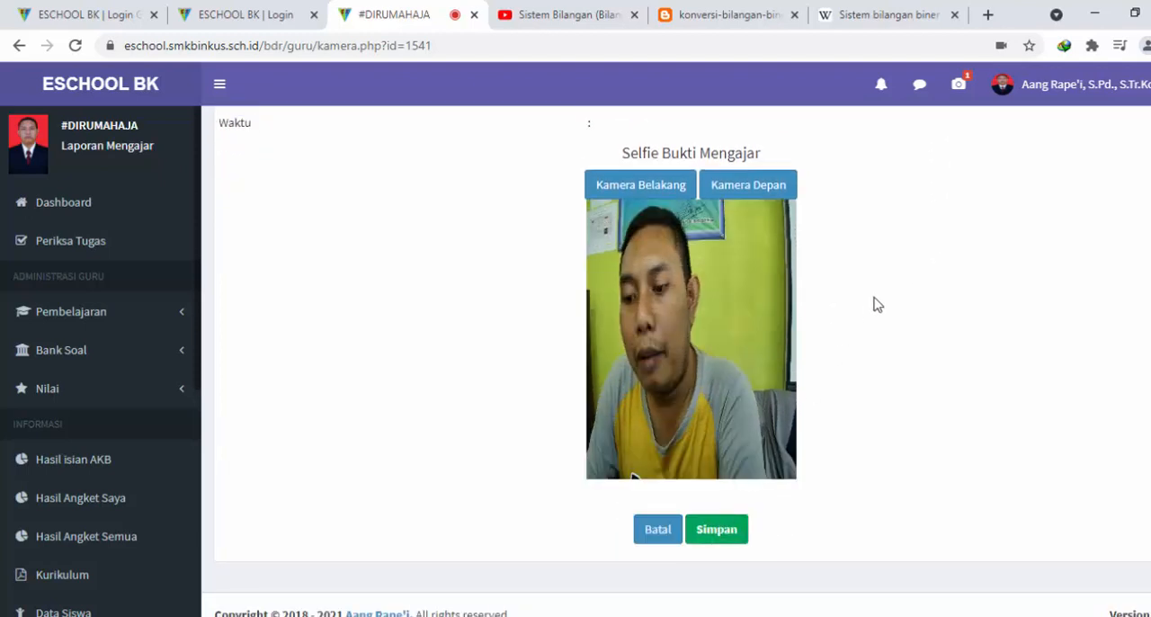
{"action": "left_click", "coordinate": [737, 537]}
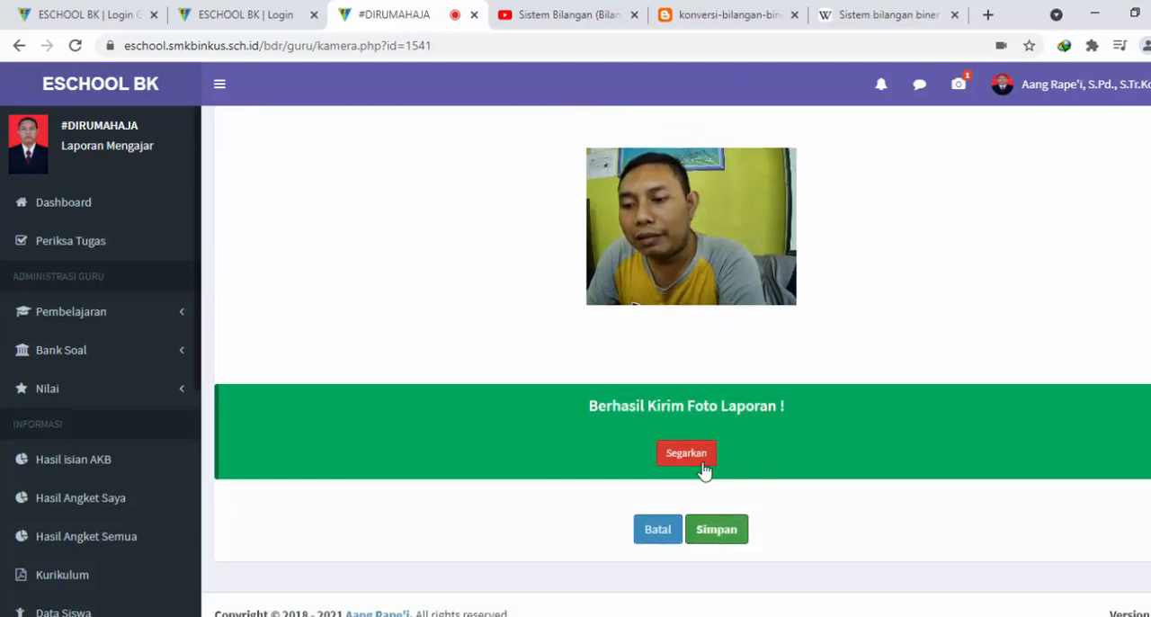
{"action": "left_click", "coordinate": [692, 455]}
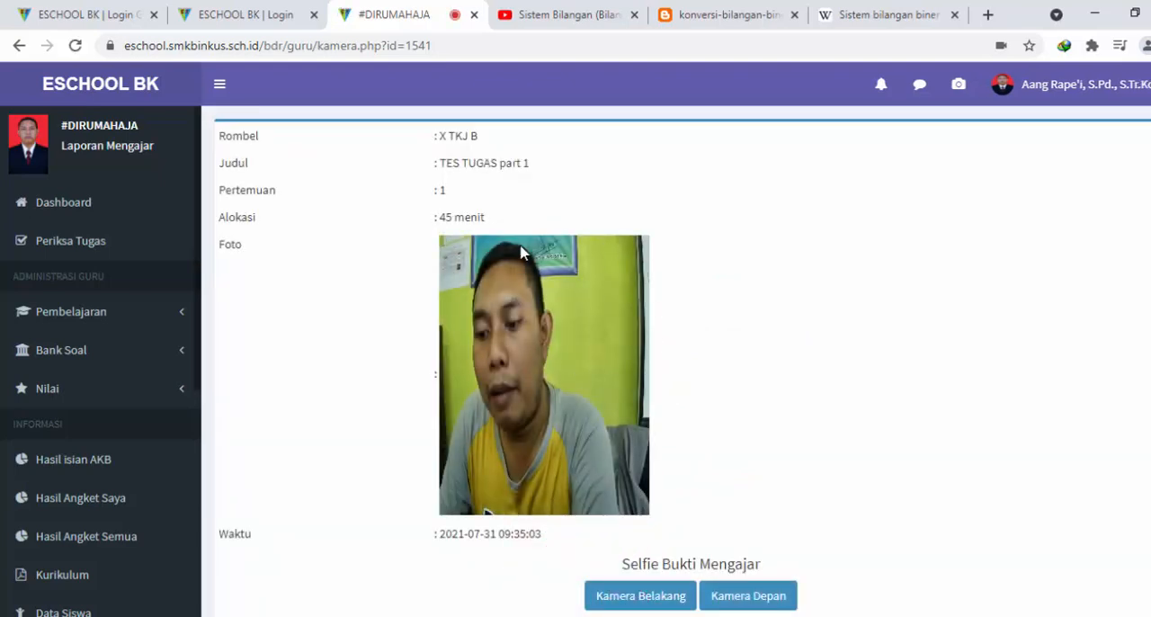
Check the TES TUGAS part 1 entry in the Selfie Laporan Mengajar notifications and close the list again
{"action": "left_click", "coordinate": [959, 84]}
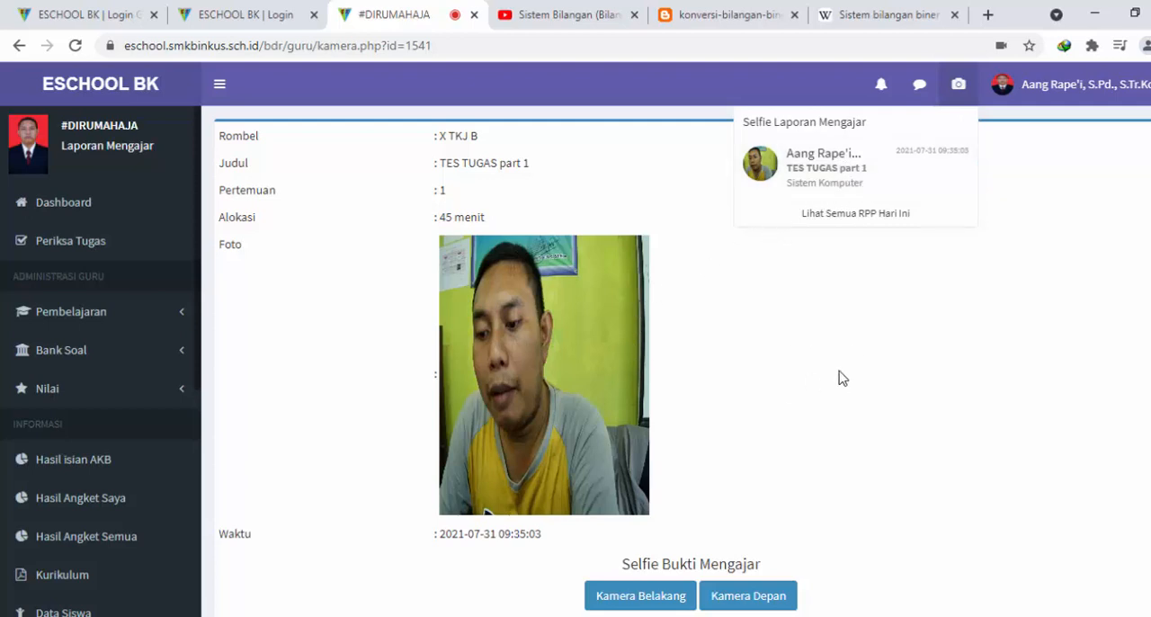
{"action": "left_click", "coordinate": [876, 409]}
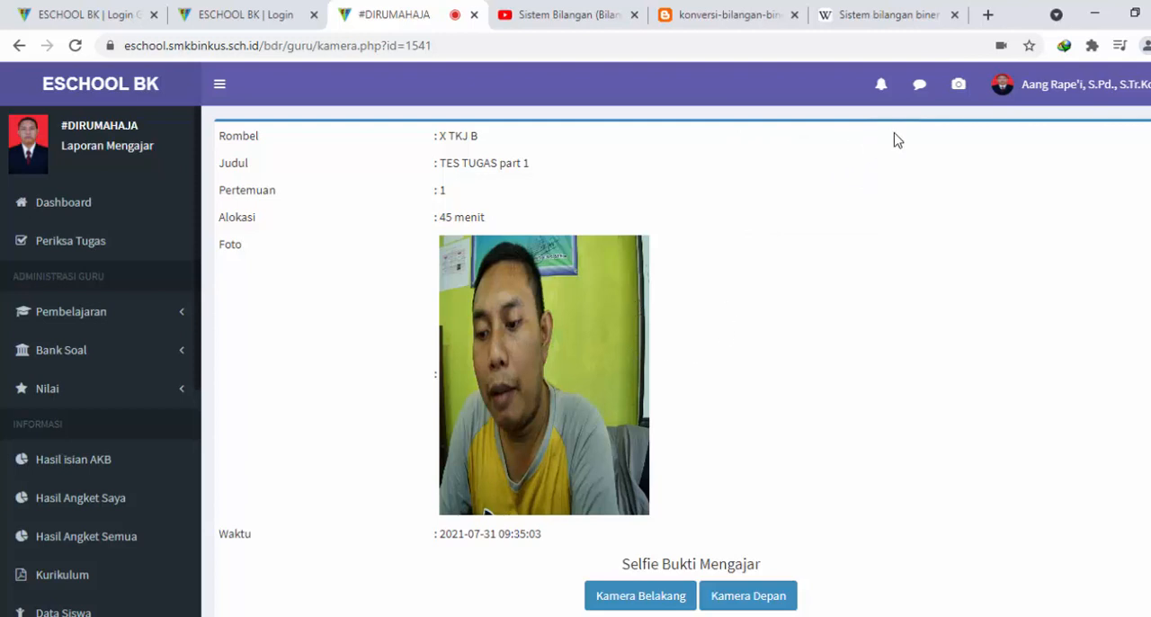
{"action": "left_click", "coordinate": [959, 83]}
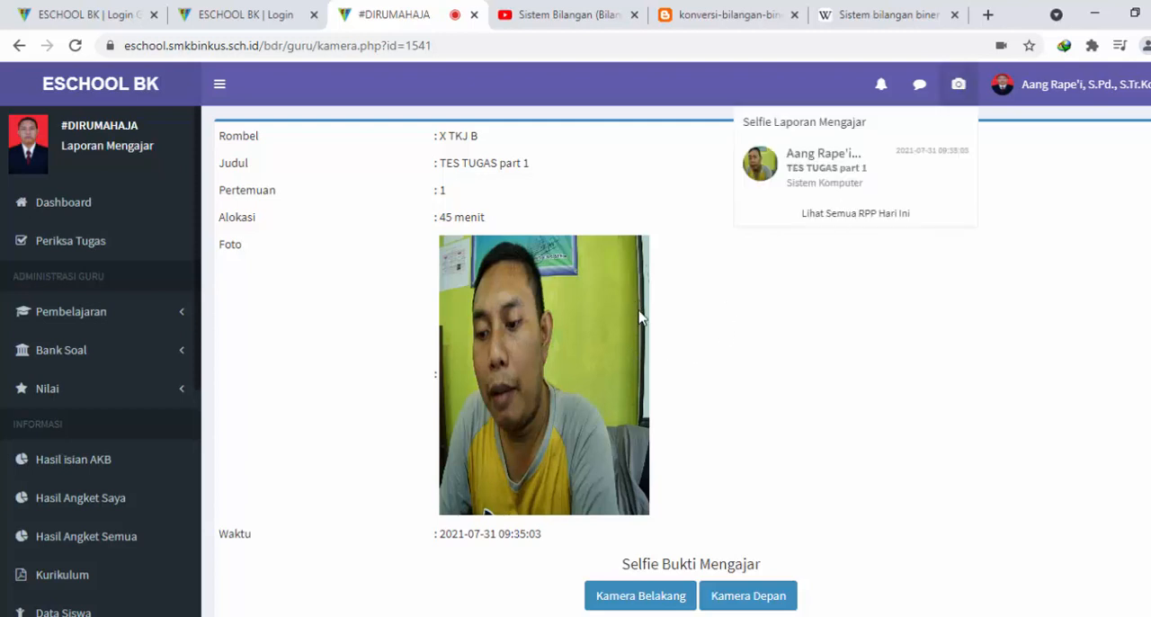
{"action": "left_click", "coordinate": [805, 358]}
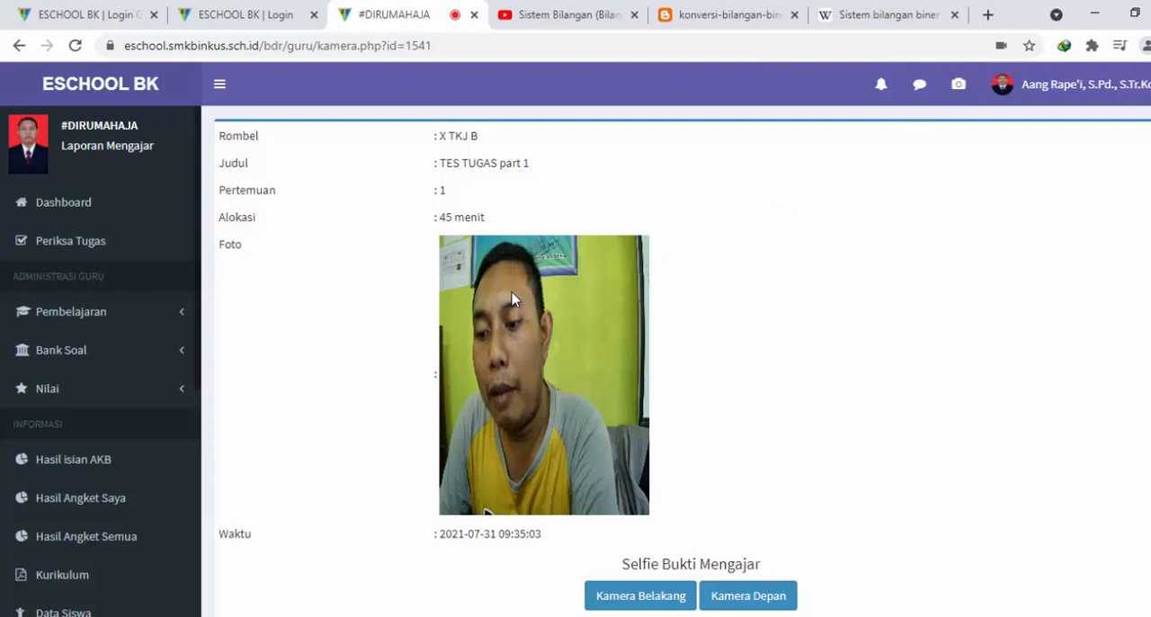
Review the saved report photo and open the Progress Kerja page
{"action": "scroll", "coordinate": [453, 355], "scroll_direction": "down", "scroll_amount": 2}
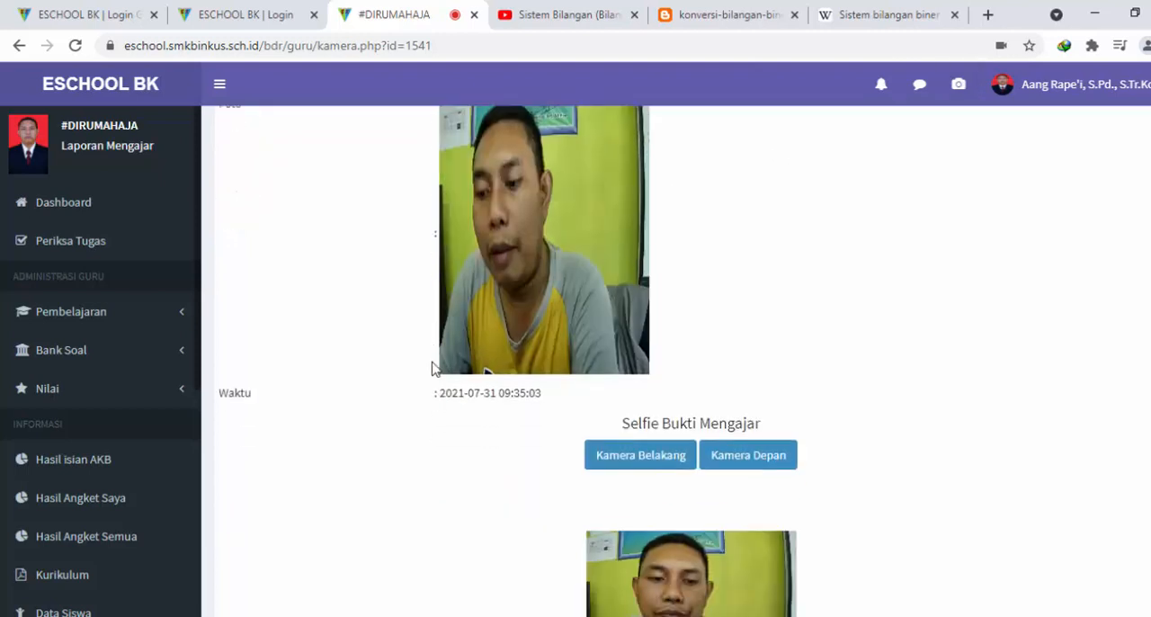
{"action": "scroll", "coordinate": [97, 426], "scroll_direction": "down", "scroll_amount": 3}
{"action": "scroll", "coordinate": [96, 427], "scroll_direction": "up", "scroll_amount": 4}
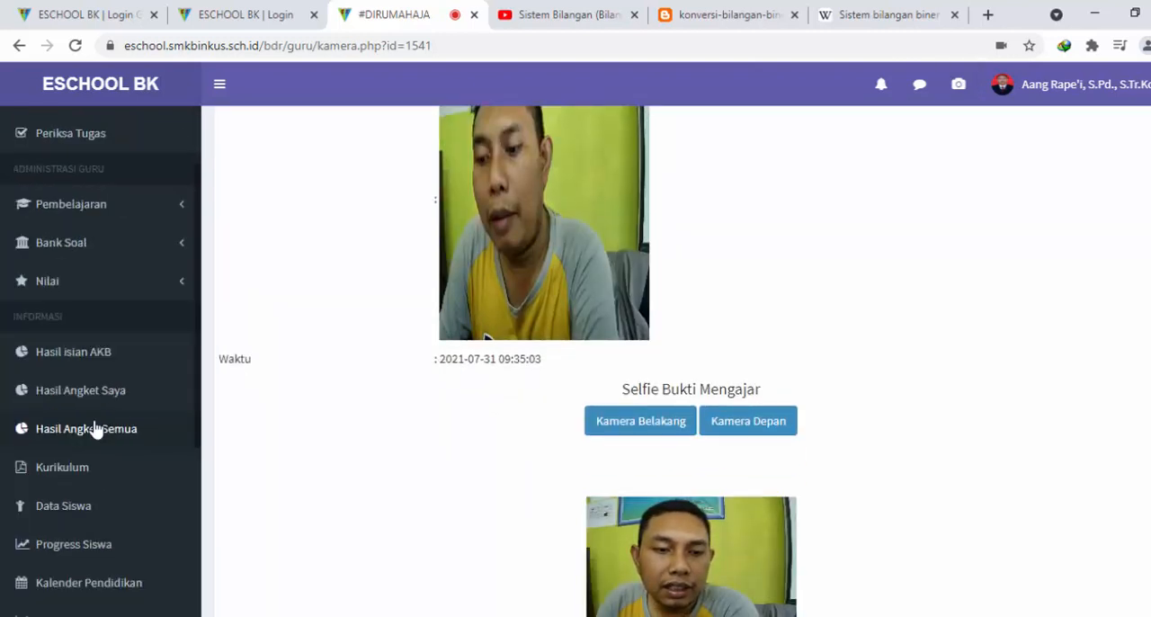
{"action": "scroll", "coordinate": [205, 353], "scroll_direction": "down", "scroll_amount": 3}
{"action": "scroll", "coordinate": [157, 426], "scroll_direction": "down", "scroll_amount": 4}
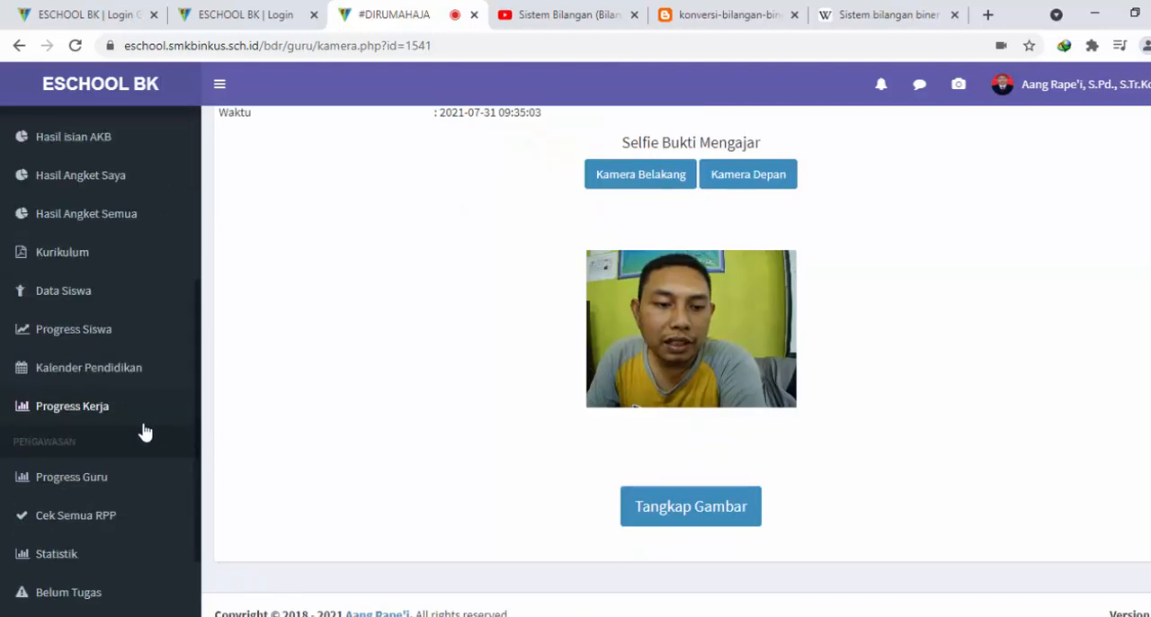
{"action": "scroll", "coordinate": [99, 422], "scroll_direction": "up", "scroll_amount": 4}
{"action": "scroll", "coordinate": [96, 455], "scroll_direction": "down", "scroll_amount": 4}
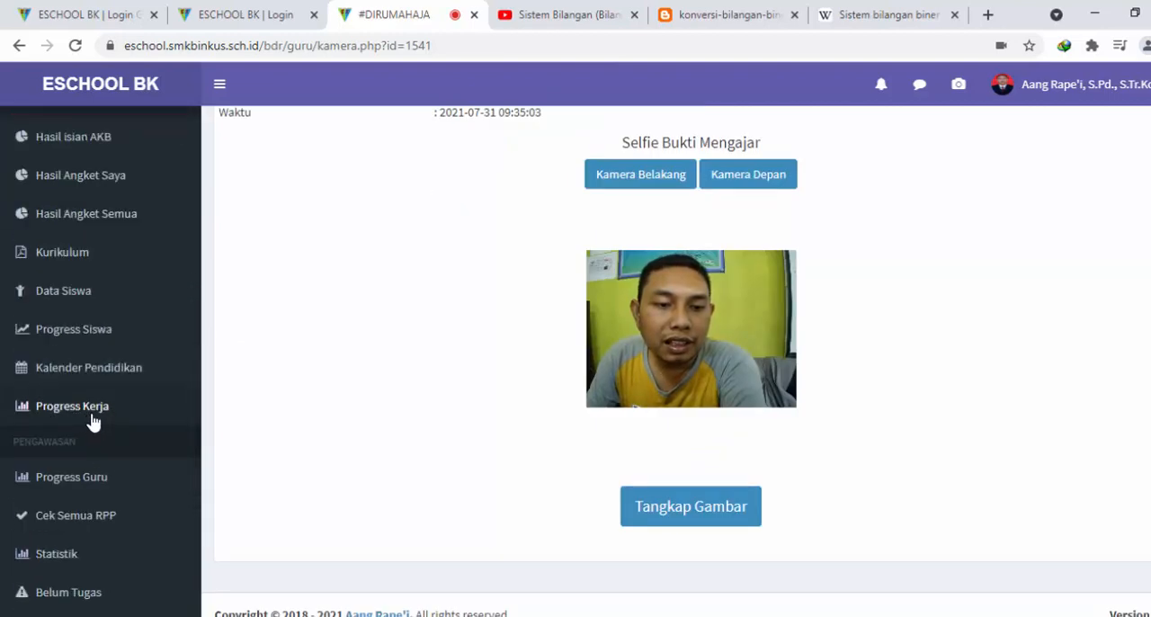
{"action": "left_click", "coordinate": [90, 412]}
Examine the Progress Kerja calendar's July teaching entries and compare their colors with the Keterangan legend
{"action": "scroll", "coordinate": [620, 385], "scroll_direction": "down", "scroll_amount": 2}
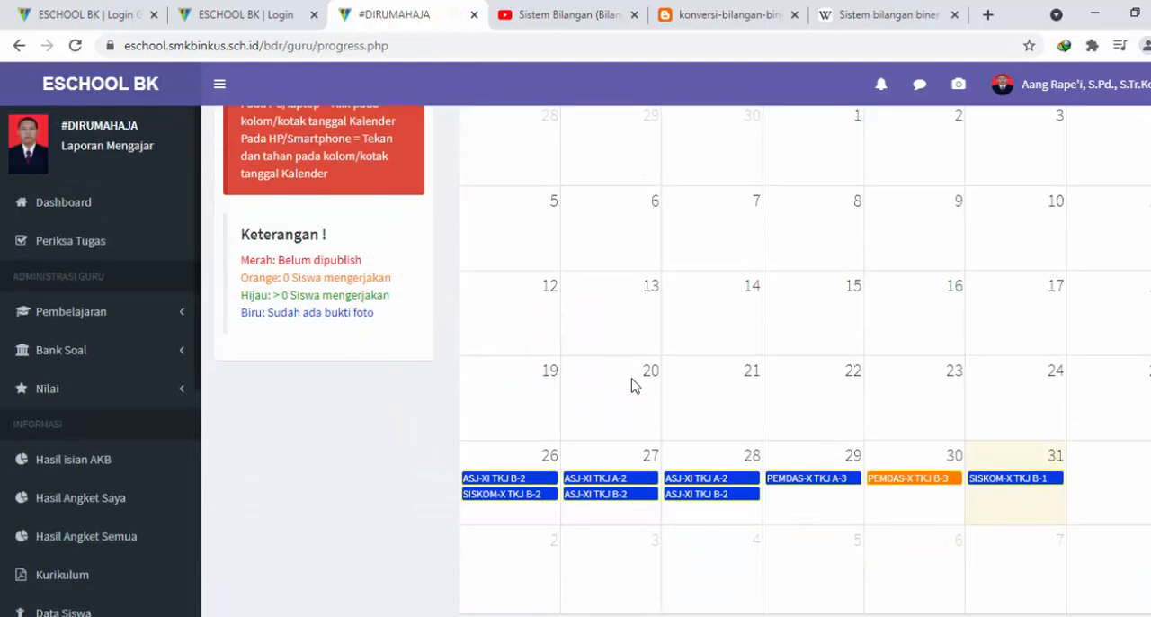
{"action": "scroll", "coordinate": [631, 386], "scroll_direction": "down", "scroll_amount": 1}
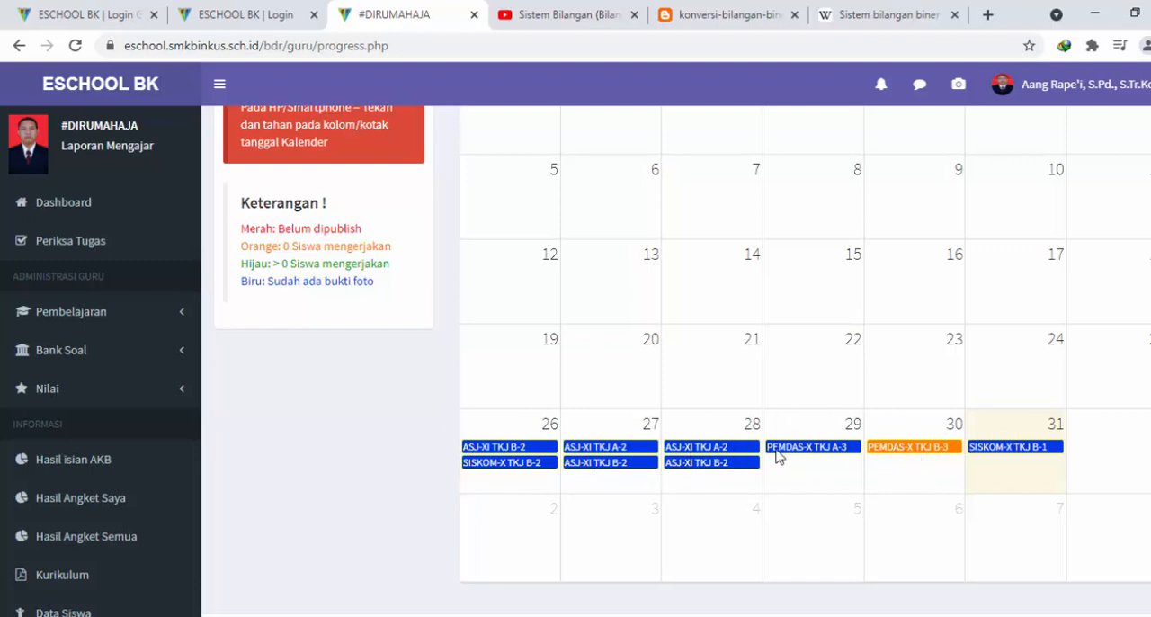
{"action": "scroll", "coordinate": [792, 455], "scroll_direction": "down", "scroll_amount": 1}
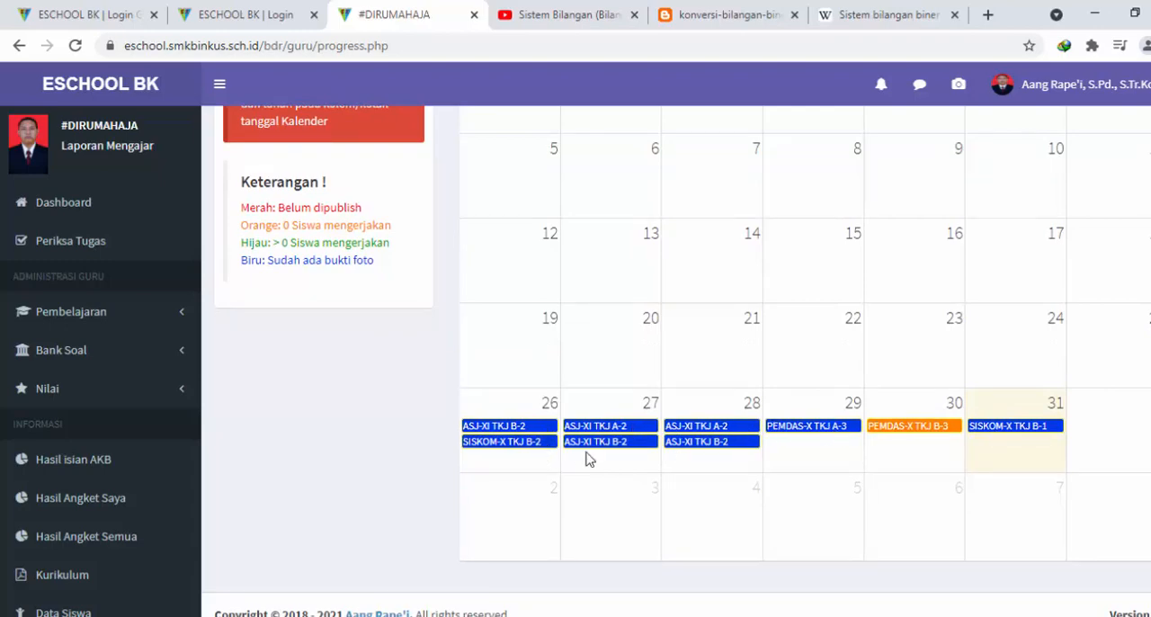
{"action": "scroll", "coordinate": [765, 429], "scroll_direction": "up", "scroll_amount": 3}
{"action": "scroll", "coordinate": [759, 430], "scroll_direction": "down", "scroll_amount": 3}
{"action": "scroll", "coordinate": [500, 359], "scroll_direction": "up", "scroll_amount": 1}
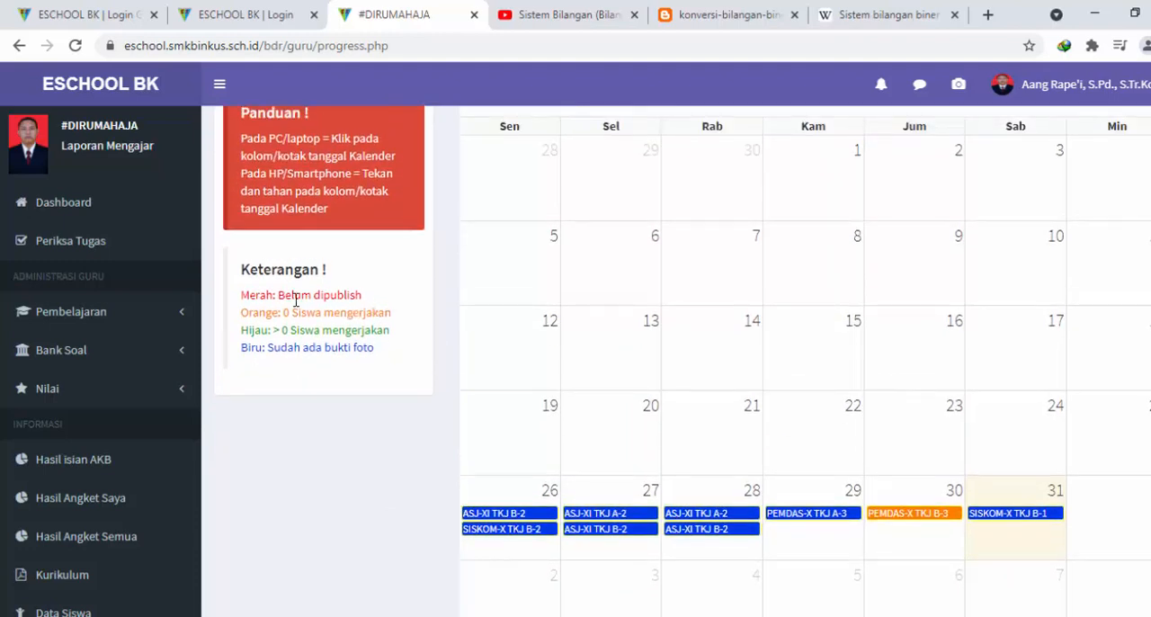
Examine what the Merah, Orange, Hijau and Biru entries mean in the Keterangan color legend
{"action": "left_click_drag", "start_coordinate": [282, 297], "coordinate": [372, 304]}
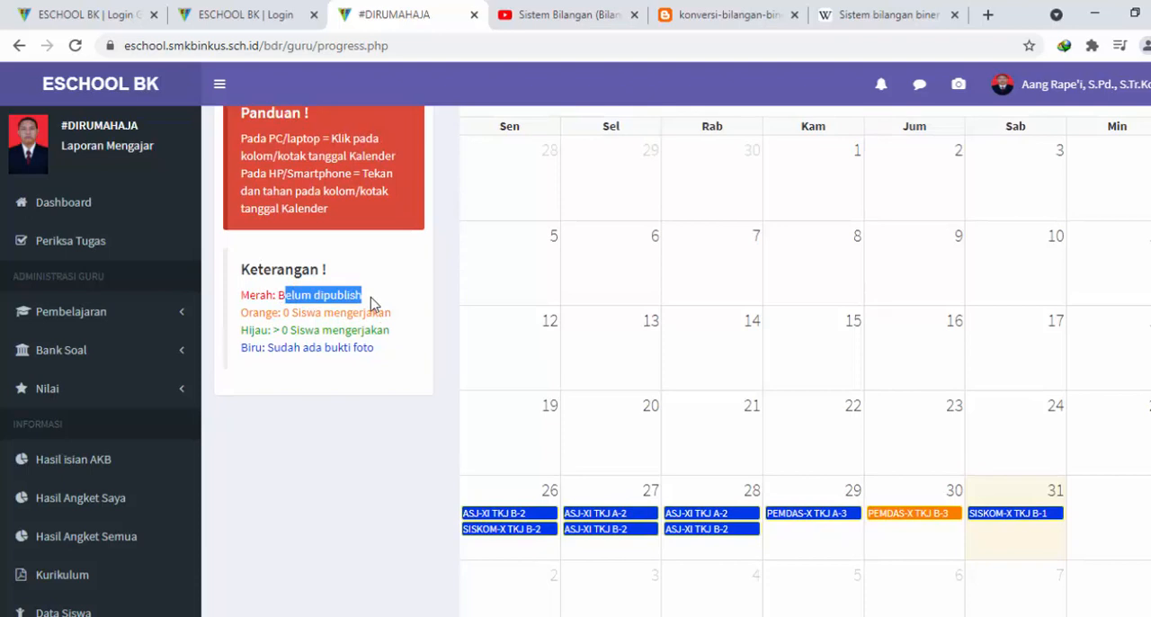
{"action": "left_click", "coordinate": [290, 319]}
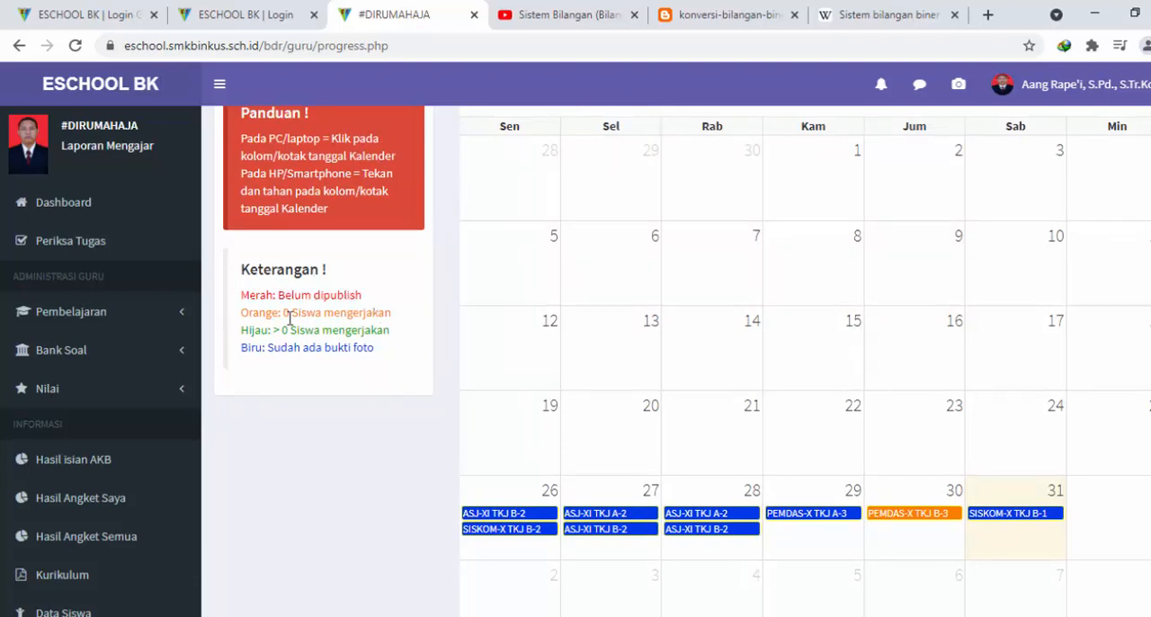
{"action": "left_click_drag", "start_coordinate": [279, 296], "coordinate": [354, 306]}
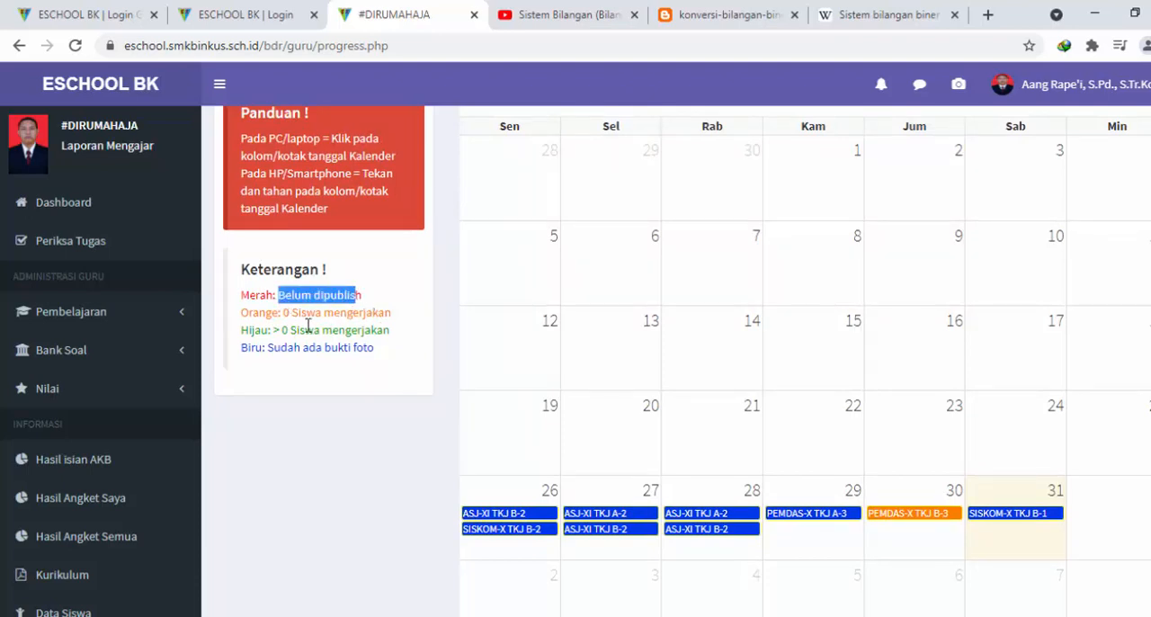
{"action": "left_click_drag", "start_coordinate": [286, 314], "coordinate": [373, 313]}
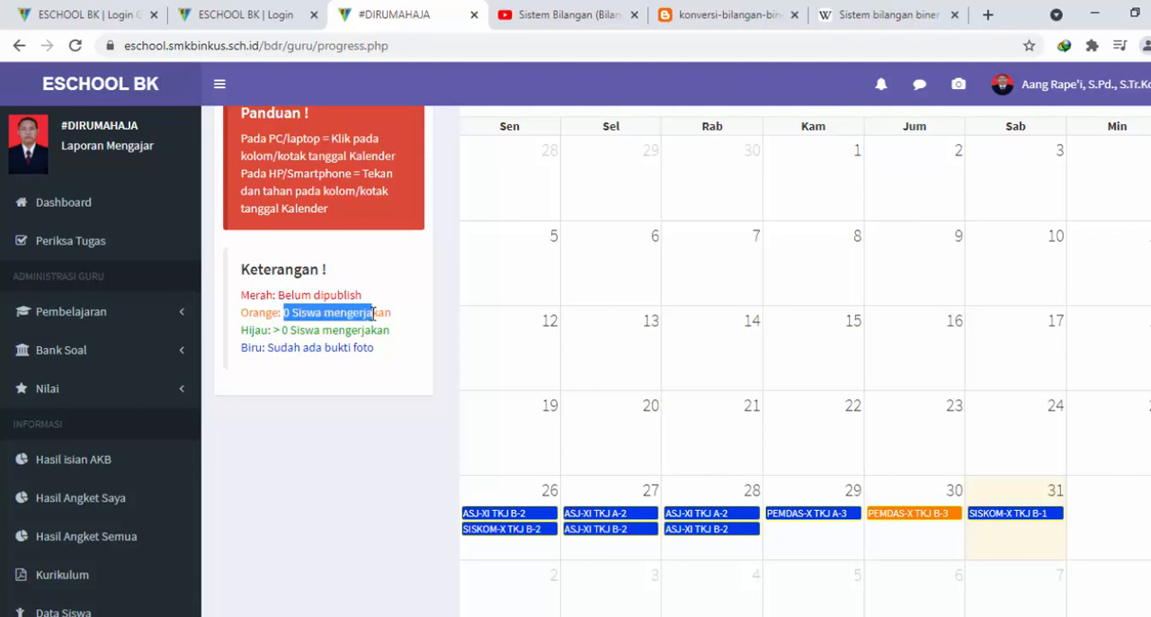
{"action": "left_click_drag", "start_coordinate": [288, 330], "coordinate": [377, 330]}
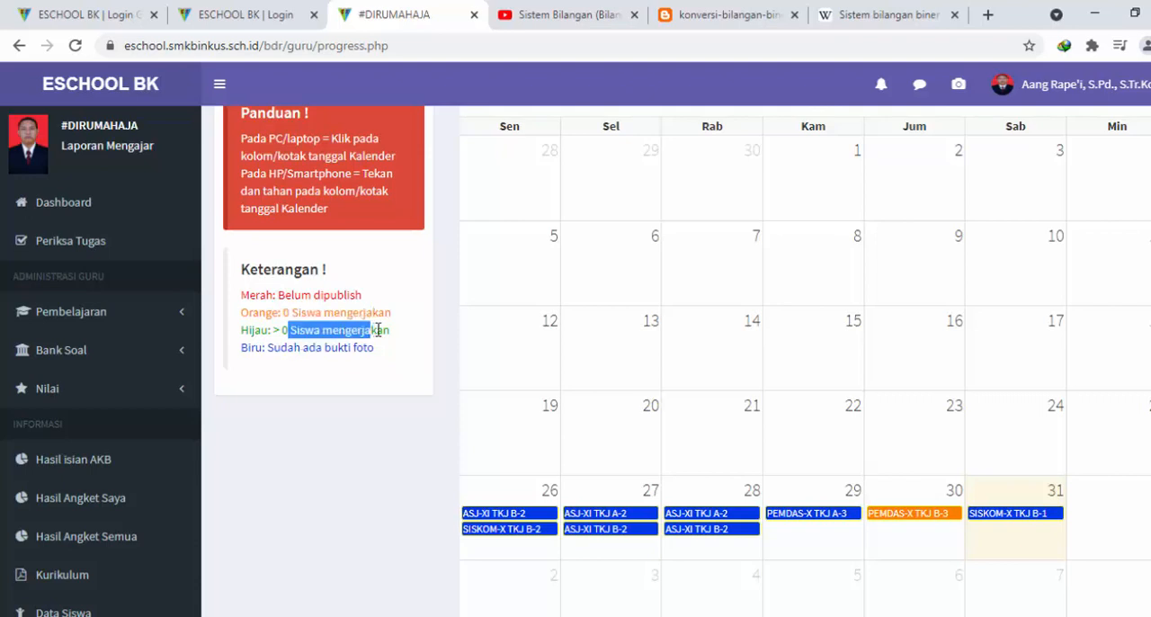
{"action": "left_click_drag", "start_coordinate": [288, 347], "coordinate": [376, 345]}
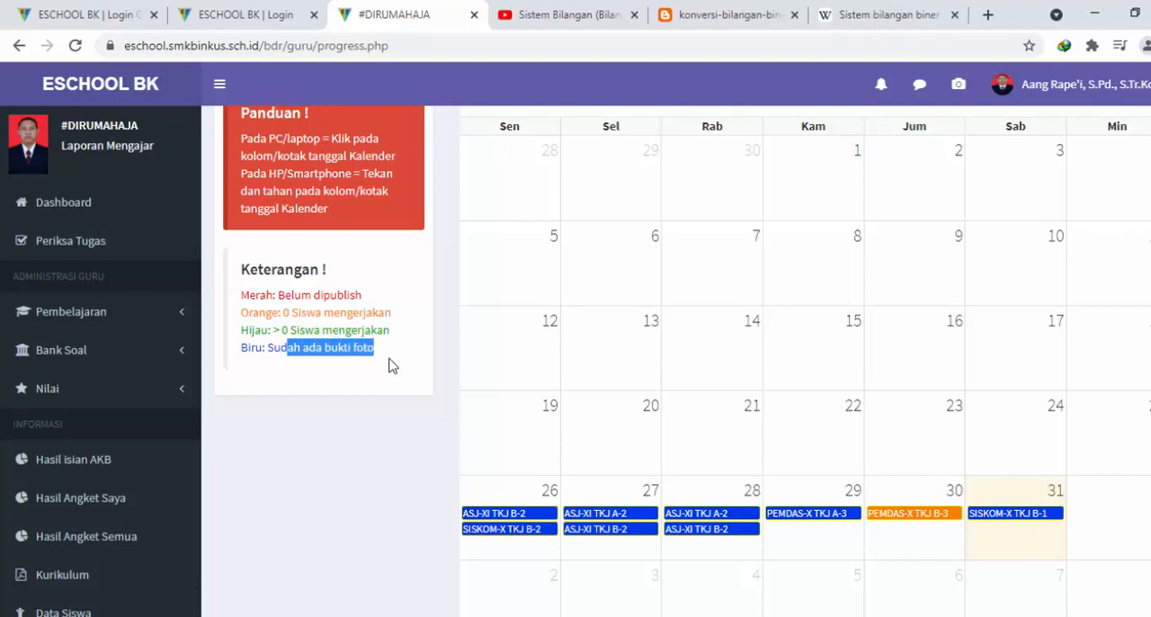
Review the report photo and full RPP of the 31 July SISKOM-X TKJ B-1 entry, and close its details
{"action": "left_click", "coordinate": [1014, 514]}
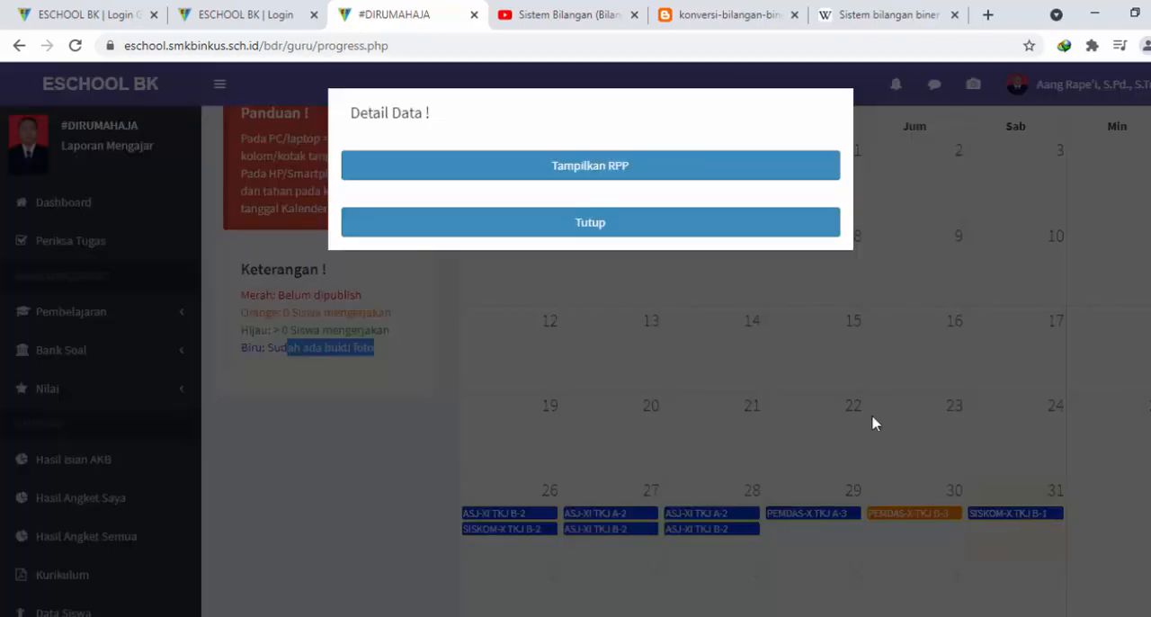
{"action": "scroll", "coordinate": [681, 349], "scroll_direction": "down", "scroll_amount": 3}
{"action": "scroll", "coordinate": [681, 338], "scroll_direction": "up", "scroll_amount": 3}
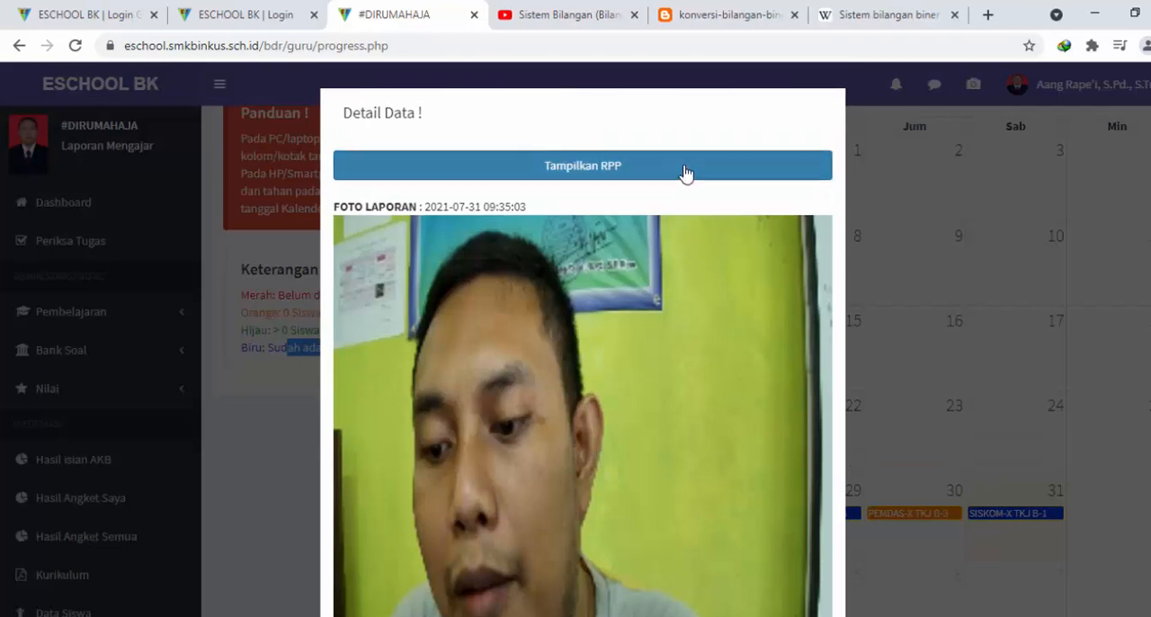
{"action": "left_click", "coordinate": [686, 172]}
{"action": "scroll", "coordinate": [693, 342], "scroll_direction": "down", "scroll_amount": 4}
{"action": "scroll", "coordinate": [693, 342], "scroll_direction": "down", "scroll_amount": 2}
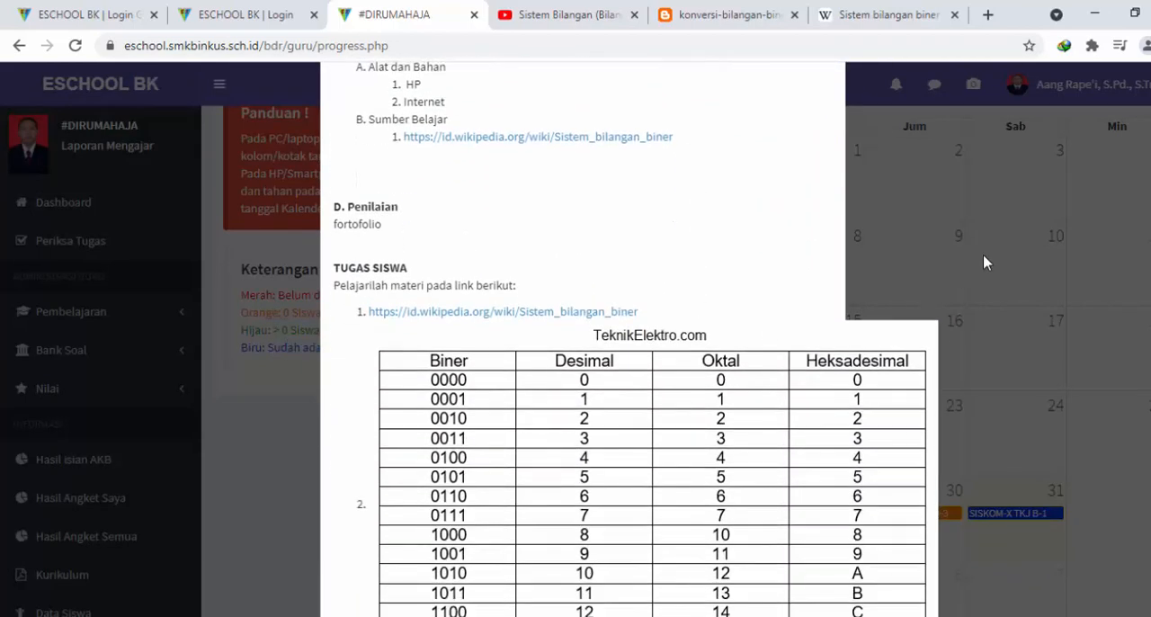
{"action": "left_click", "coordinate": [983, 253]}
{"action": "scroll", "coordinate": [629, 378], "scroll_direction": "up", "scroll_amount": 1}
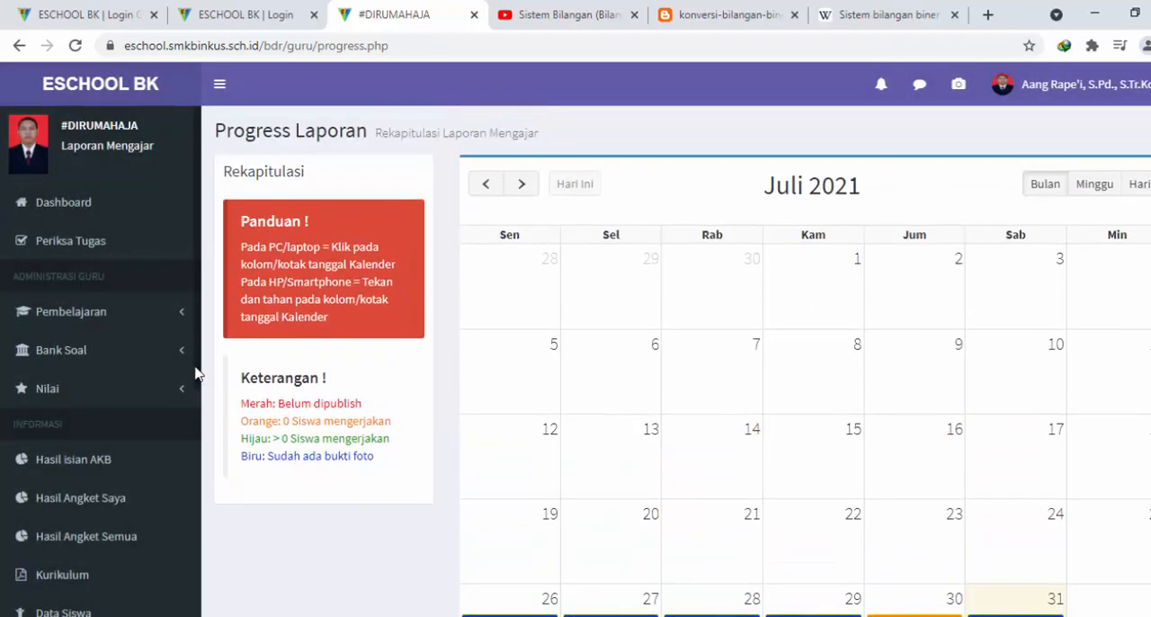
Check the teaching-hours and salary recaps for 22 July and 20 July 2021, closing each one
{"action": "scroll", "coordinate": [184, 483], "scroll_direction": "down", "scroll_amount": 2}
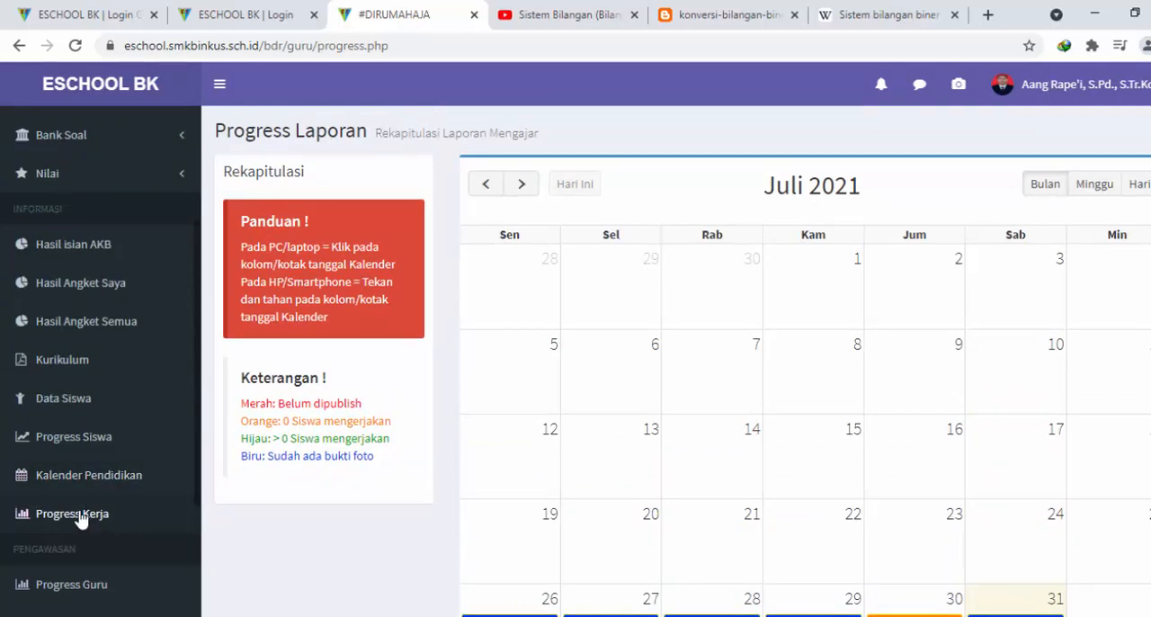
{"action": "scroll", "coordinate": [683, 359], "scroll_direction": "down", "scroll_amount": 1}
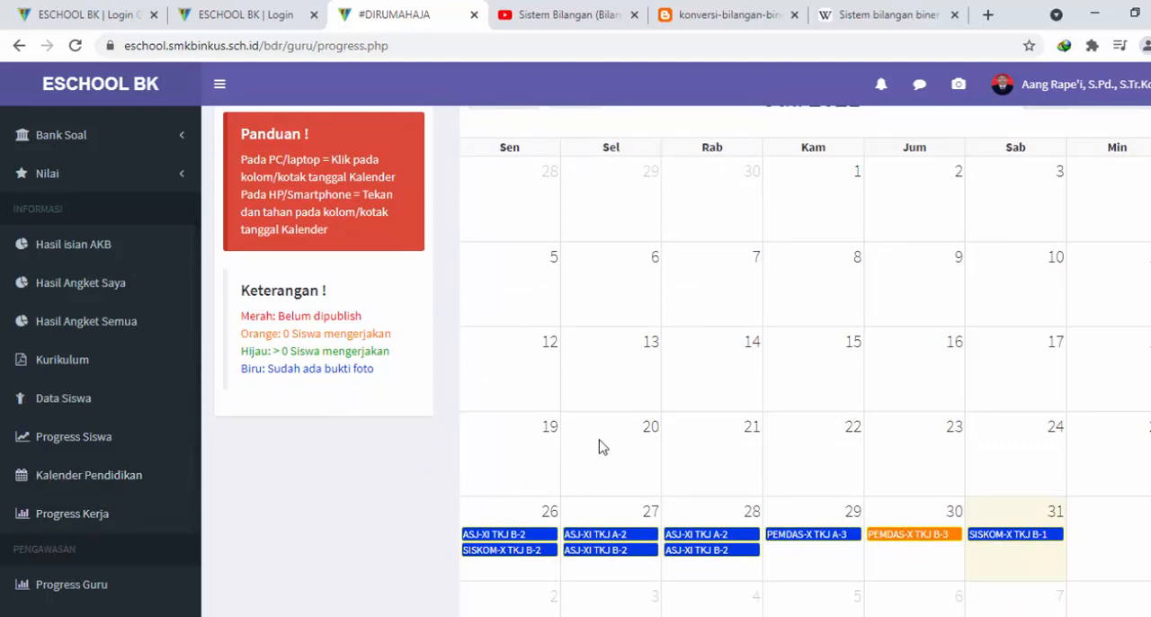
{"action": "scroll", "coordinate": [636, 419], "scroll_direction": "up", "scroll_amount": 1}
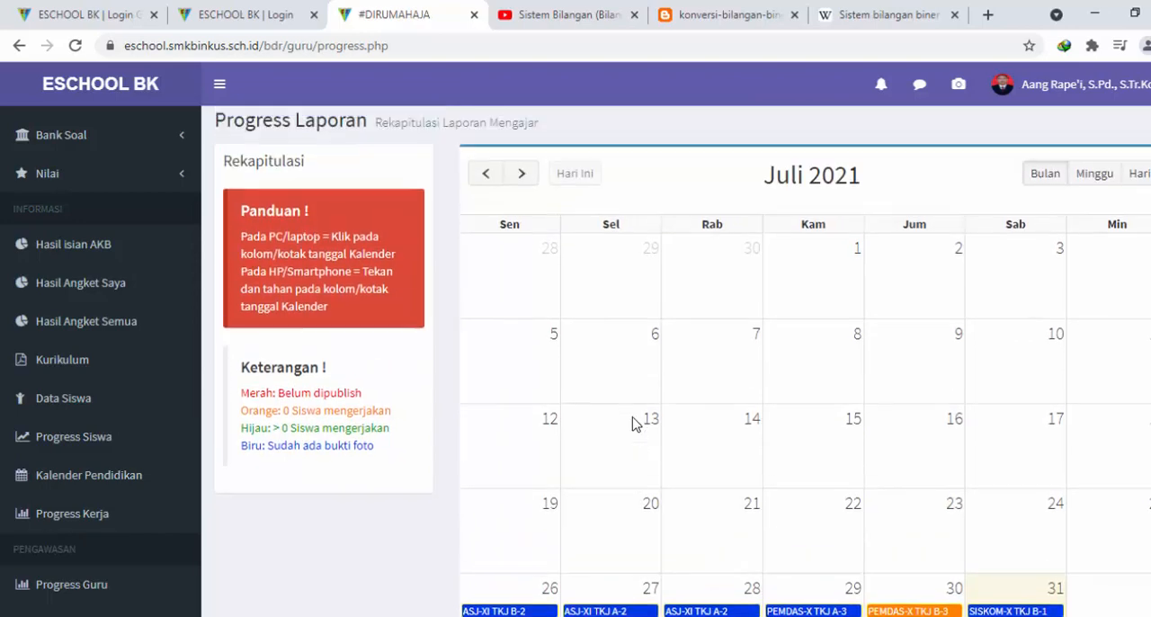
{"action": "scroll", "coordinate": [745, 428], "scroll_direction": "down", "scroll_amount": 1}
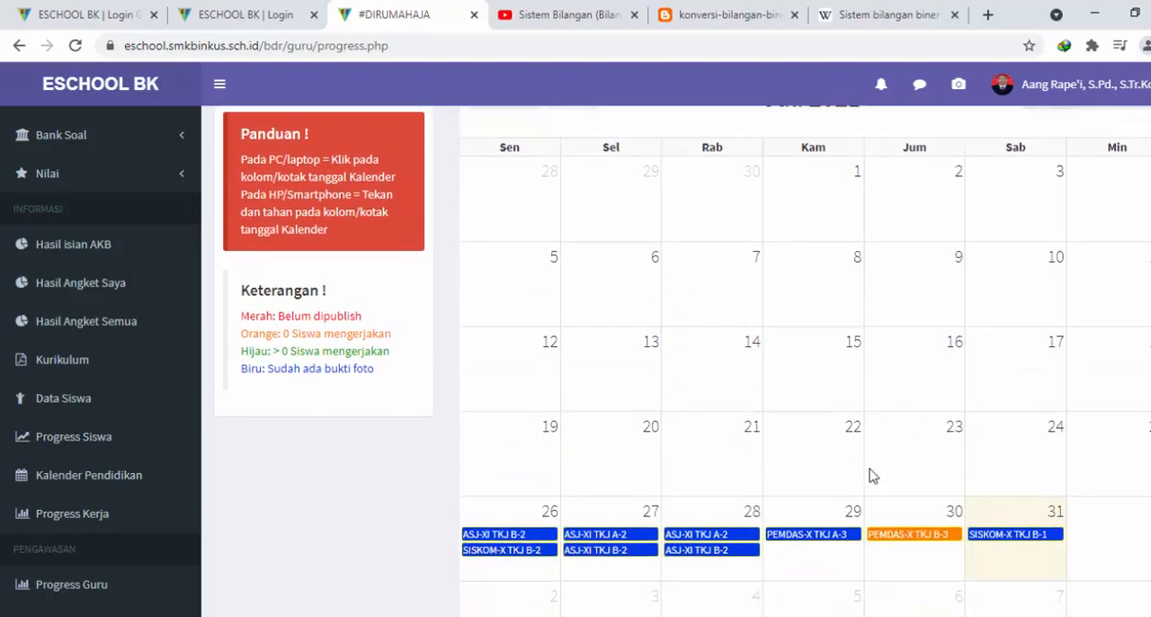
{"action": "left_click", "coordinate": [807, 471]}
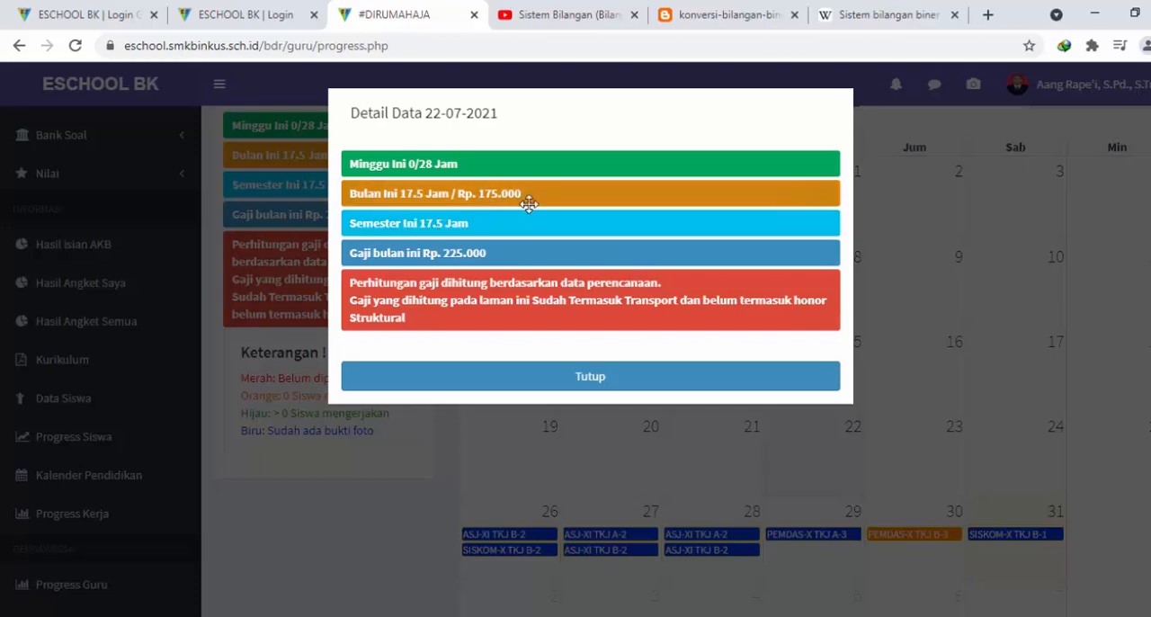
{"action": "left_click", "coordinate": [659, 378]}
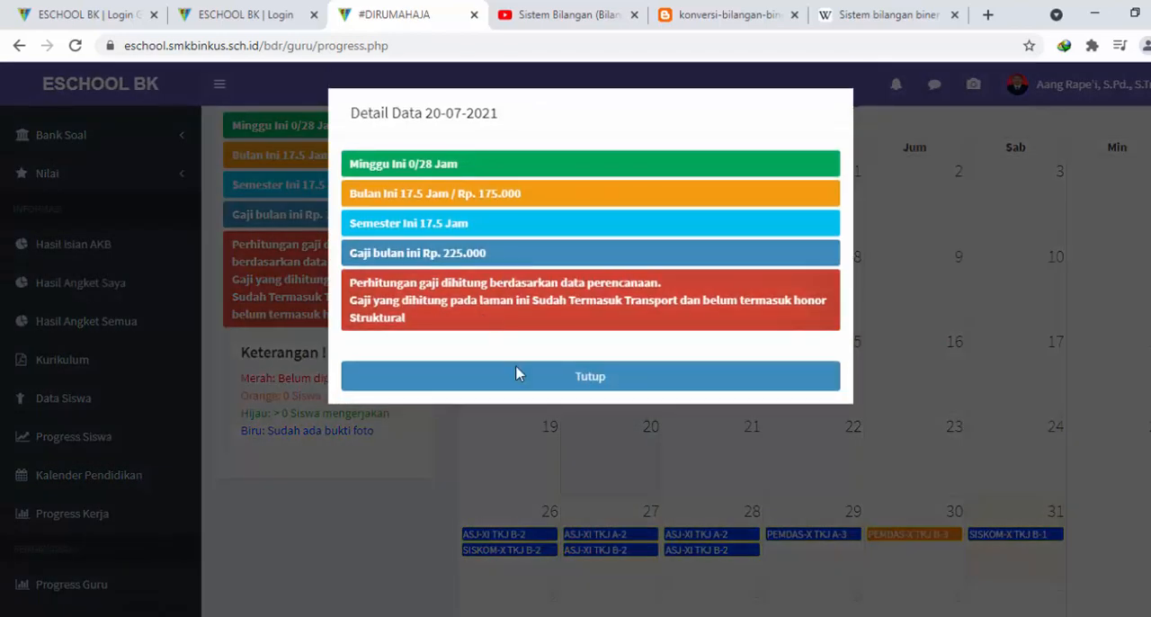
{"action": "left_click", "coordinate": [516, 372]}
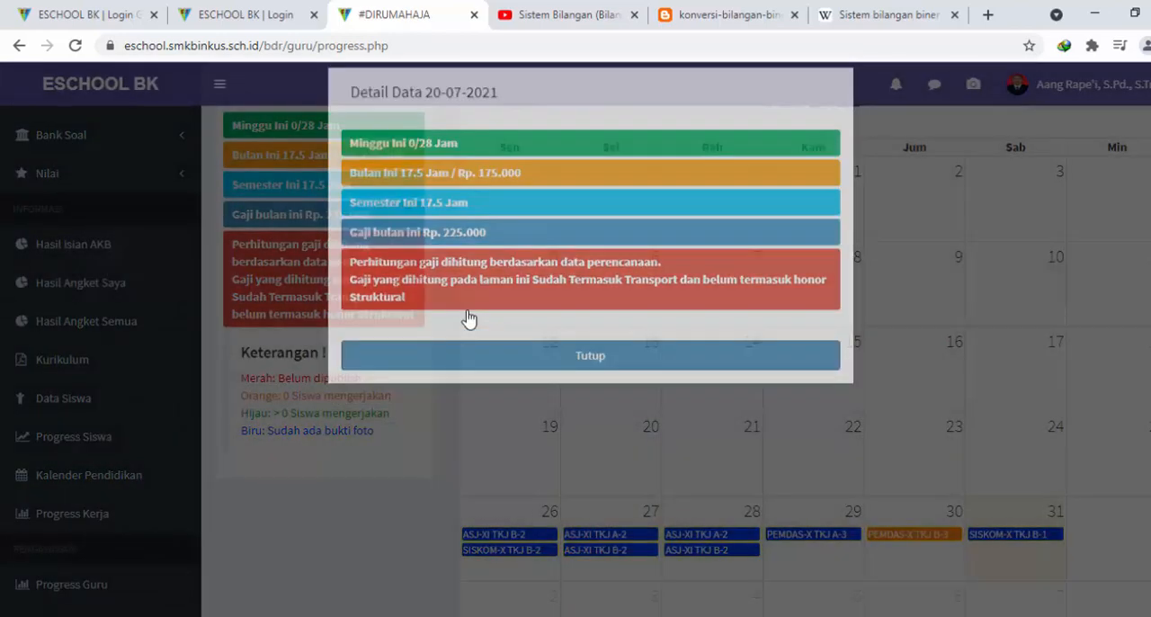
{"action": "scroll", "coordinate": [324, 153], "scroll_direction": "up", "scroll_amount": 1}
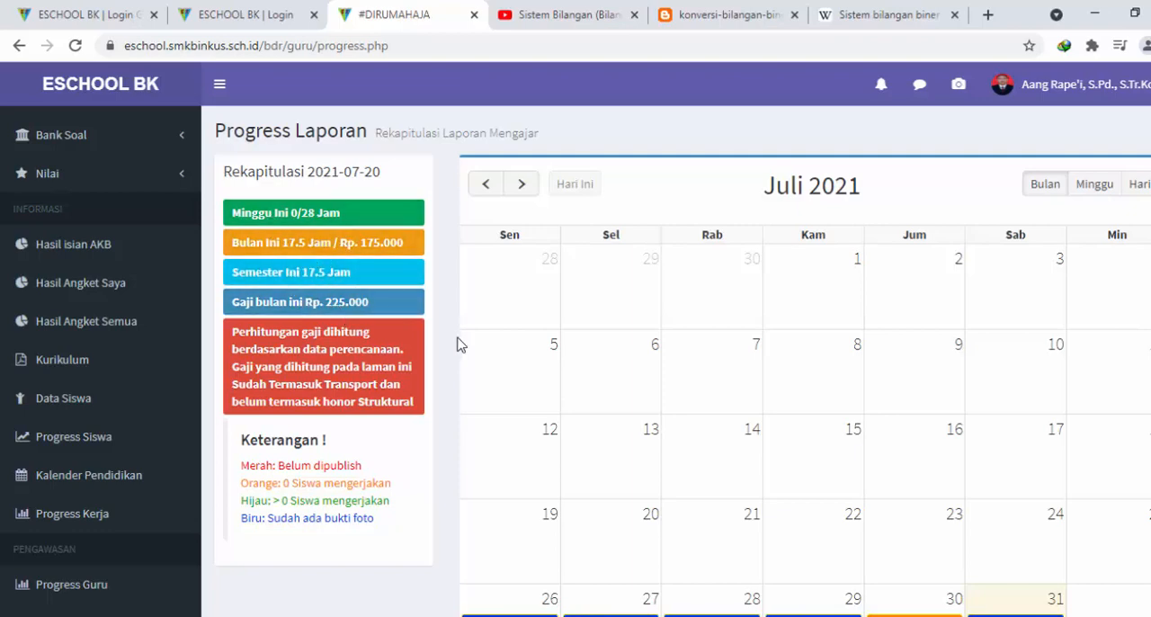
View the teaching-hours and salary recap for 27 July 2021 and compare it with the calendar entries
{"action": "scroll", "coordinate": [458, 341], "scroll_direction": "down", "scroll_amount": 2}
{"action": "left_click", "coordinate": [565, 482]}
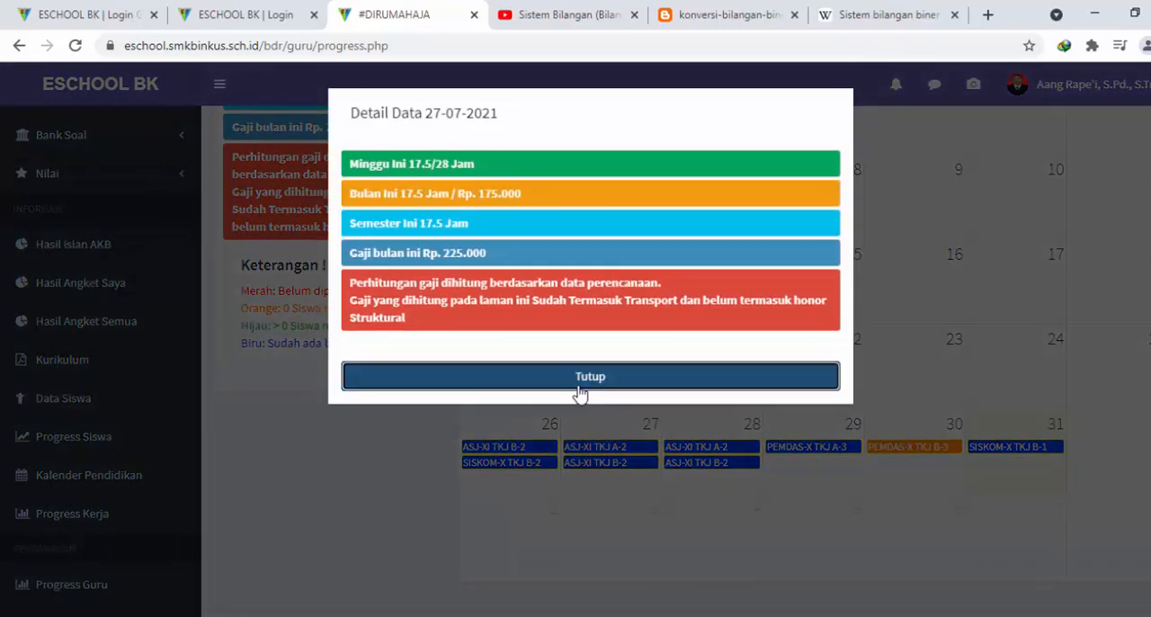
{"action": "left_click", "coordinate": [581, 386]}
{"action": "scroll", "coordinate": [306, 216], "scroll_direction": "up", "scroll_amount": 2}
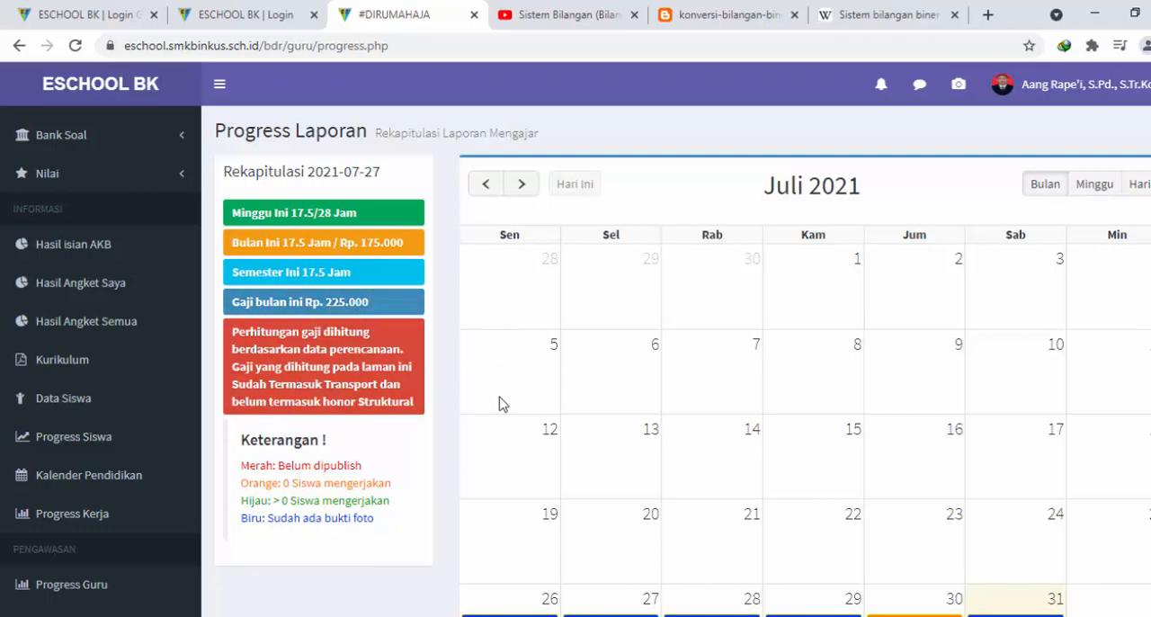
{"action": "scroll", "coordinate": [528, 364], "scroll_direction": "down", "scroll_amount": 2}
{"action": "scroll", "coordinate": [509, 354], "scroll_direction": "up", "scroll_amount": 2}
{"action": "scroll", "coordinate": [474, 359], "scroll_direction": "down", "scroll_amount": 1}
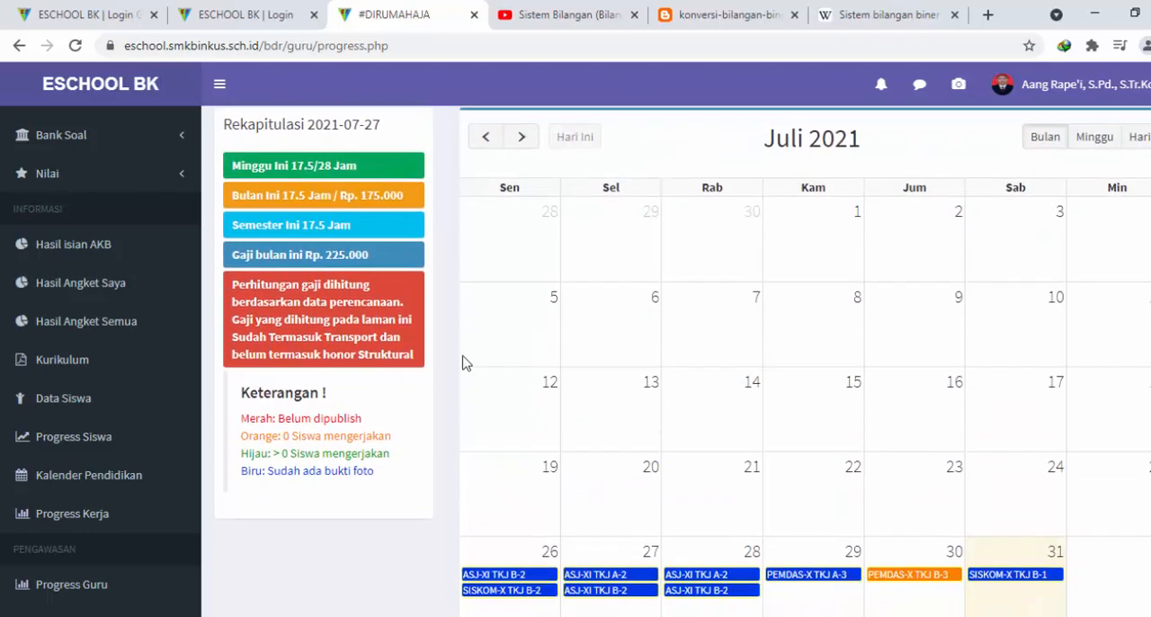
{"action": "scroll", "coordinate": [474, 360], "scroll_direction": "up", "scroll_amount": 1}
{"action": "scroll", "coordinate": [360, 436], "scroll_direction": "down", "scroll_amount": 1}
{"action": "scroll", "coordinate": [475, 444], "scroll_direction": "up", "scroll_amount": 1}
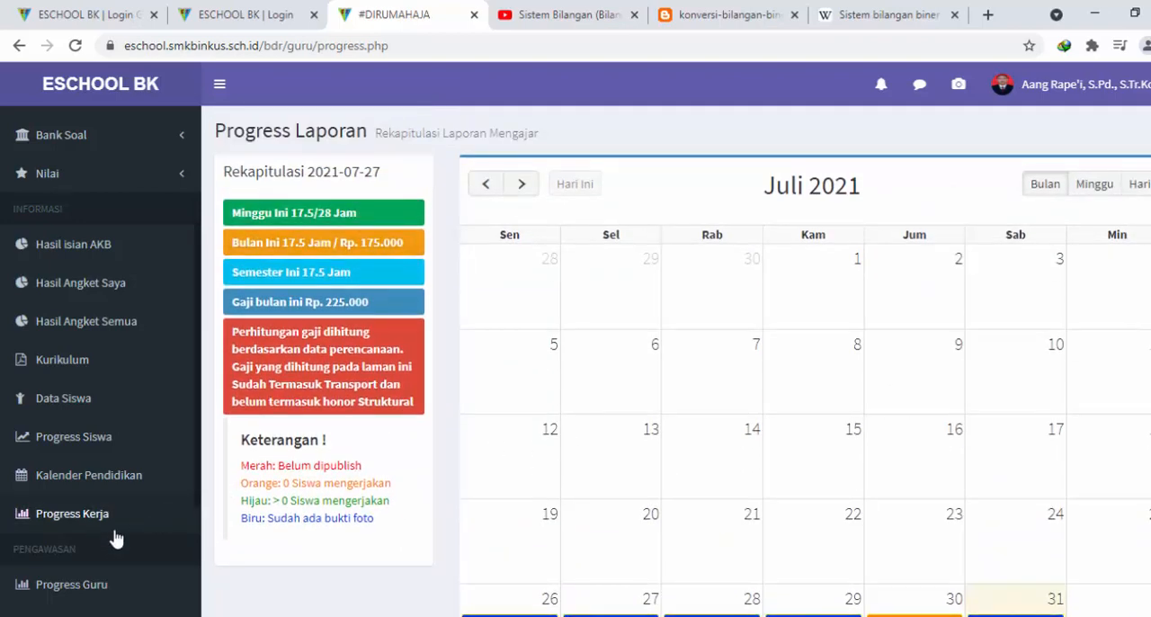
Browse the Pembelajaran and Bank Soal options, and open the Nilai Mapel Saya page to view the student grades
{"action": "scroll", "coordinate": [108, 531], "scroll_direction": "down", "scroll_amount": 2}
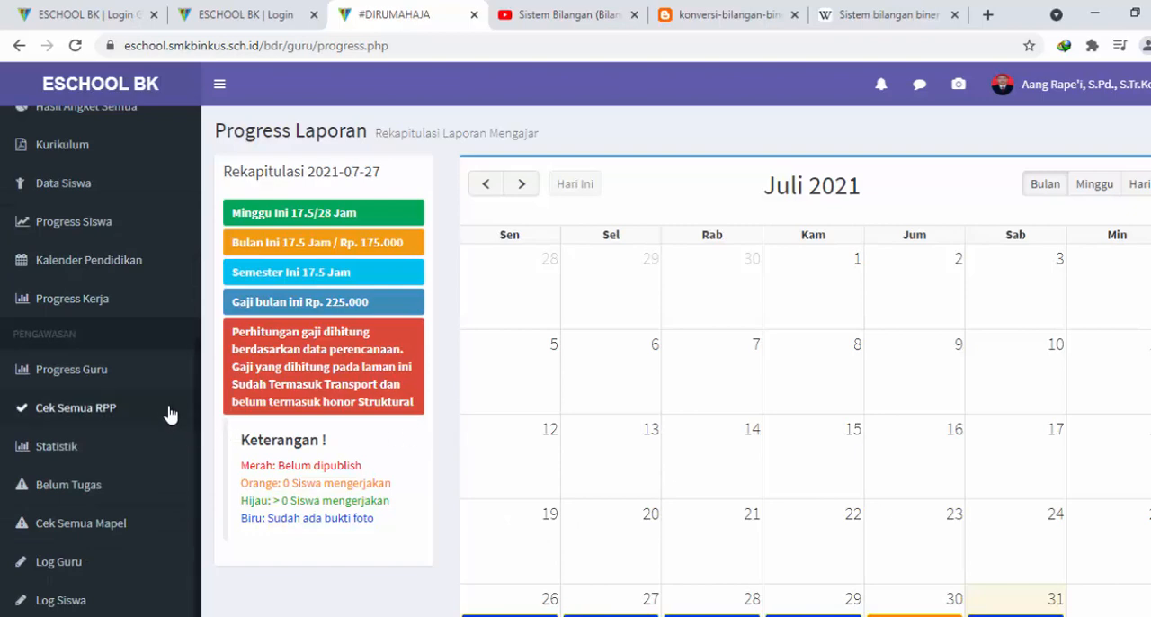
{"action": "scroll", "coordinate": [170, 414], "scroll_direction": "up", "scroll_amount": 3}
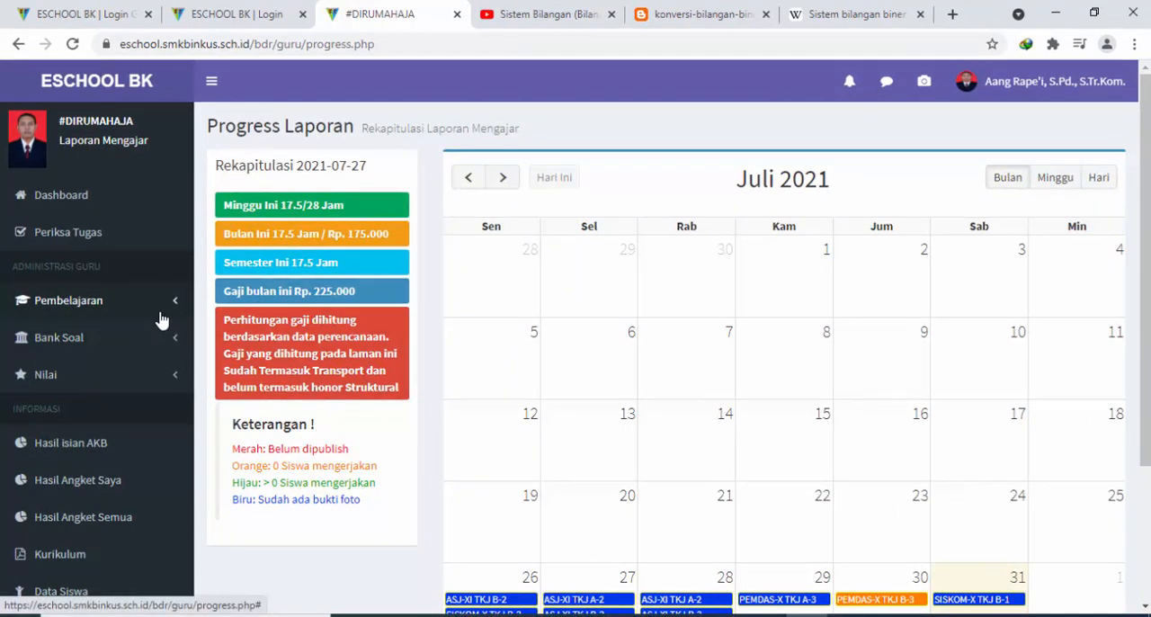
{"action": "left_click", "coordinate": [160, 314]}
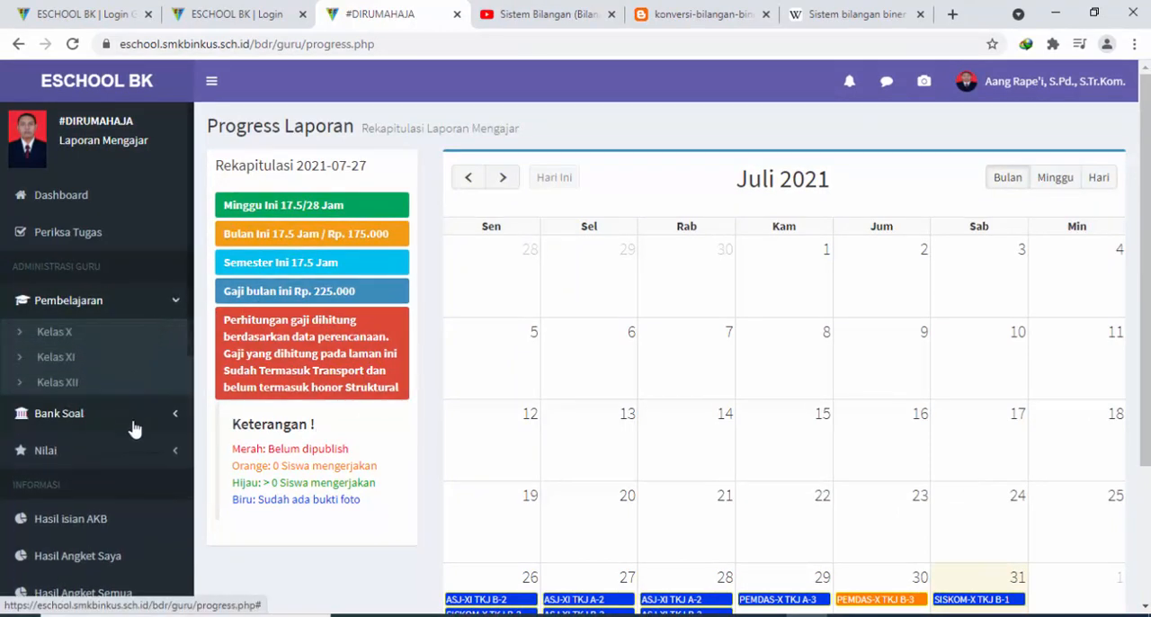
{"action": "left_click", "coordinate": [134, 426]}
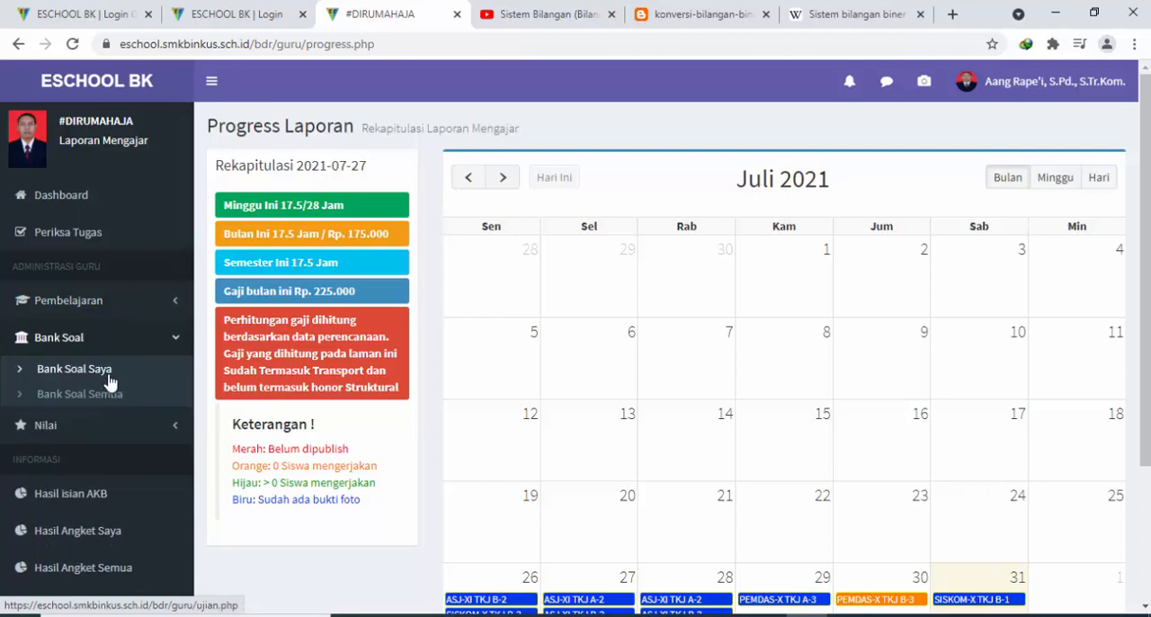
{"action": "left_click", "coordinate": [139, 425]}
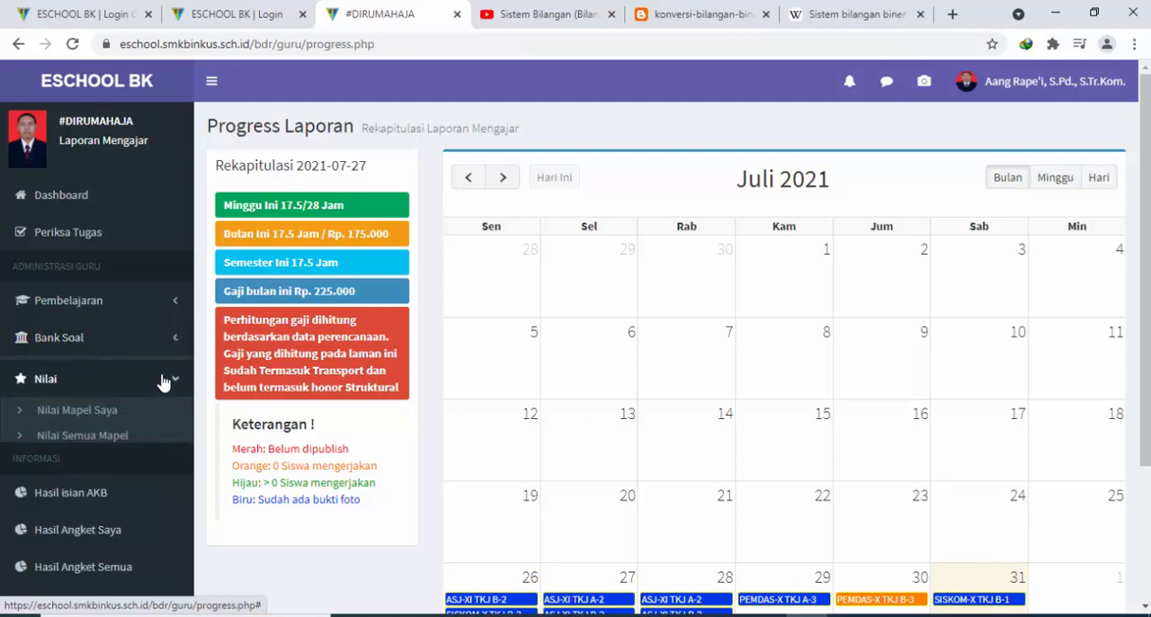
{"action": "left_click", "coordinate": [103, 414]}
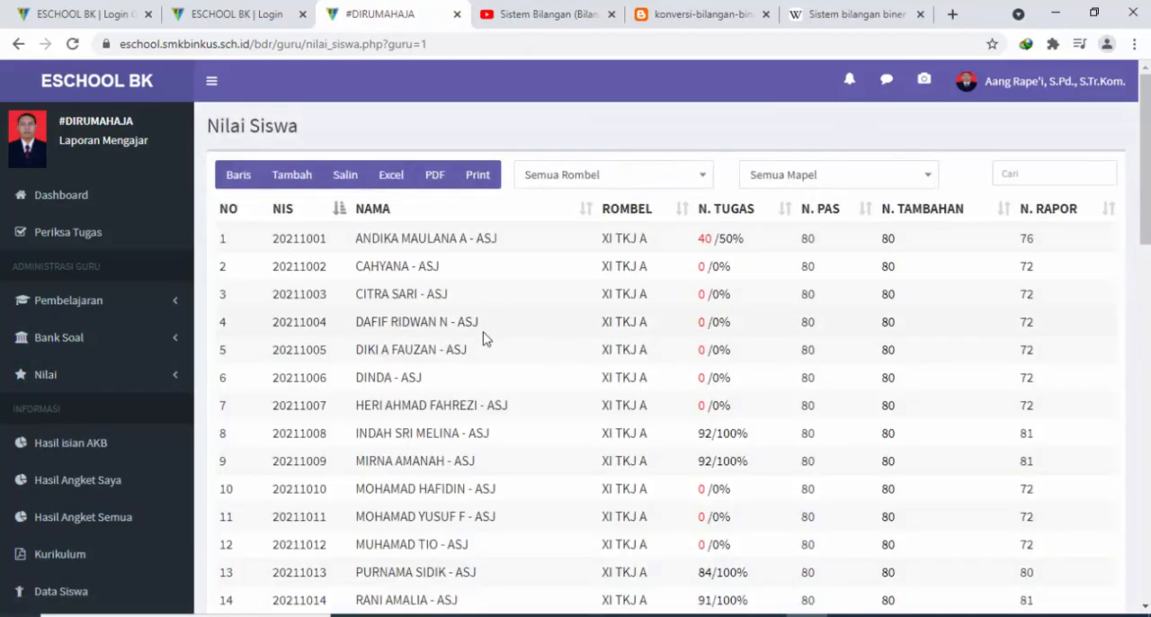
{"action": "scroll", "coordinate": [567, 339], "scroll_direction": "down", "scroll_amount": 3}
{"action": "scroll", "coordinate": [566, 342], "scroll_direction": "up", "scroll_amount": 3}
{"action": "scroll", "coordinate": [531, 339], "scroll_direction": "down", "scroll_amount": 2}
{"action": "scroll", "coordinate": [477, 314], "scroll_direction": "up", "scroll_amount": 2}
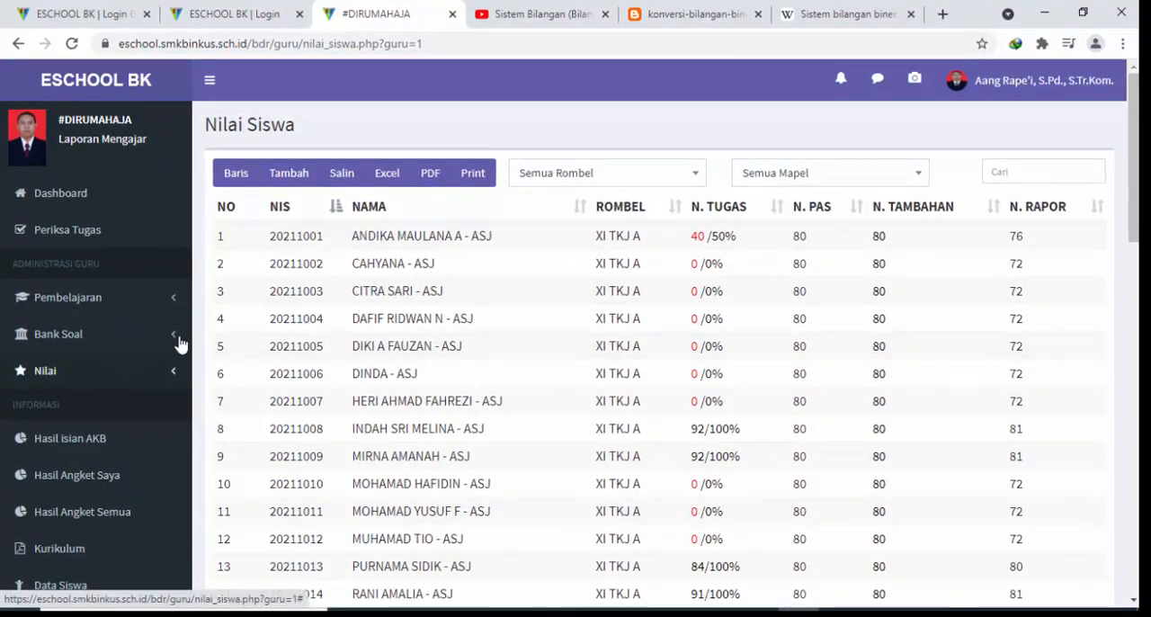
Filter the student grades by class X TKJ A, X TKJ B and finally XI TKJ A
{"action": "left_click", "coordinate": [630, 177]}
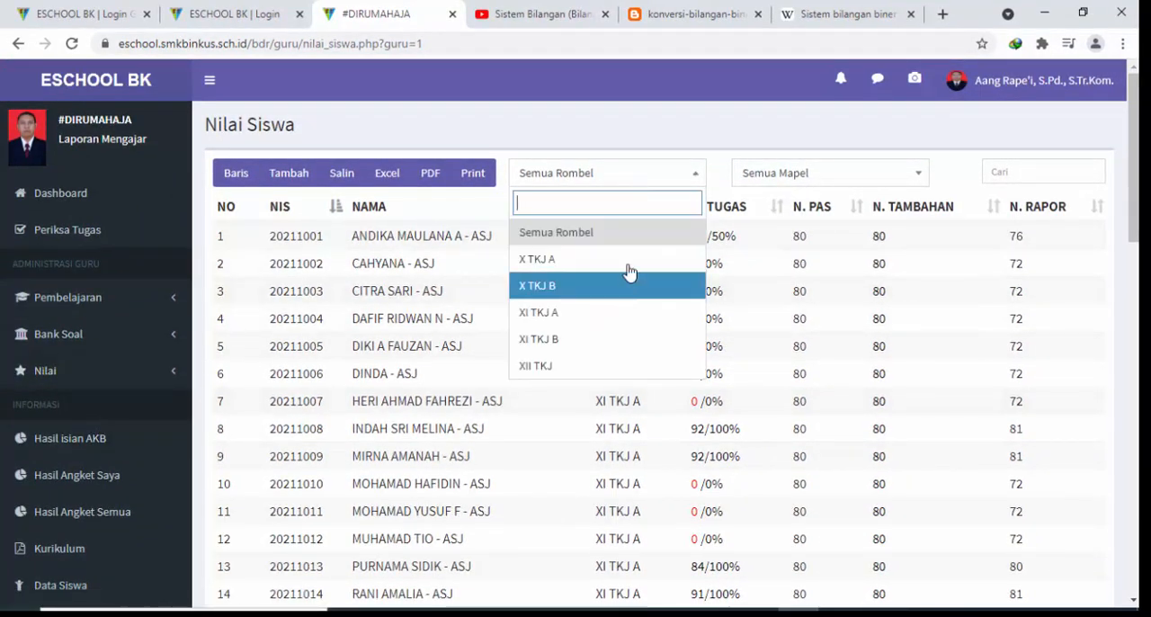
{"action": "left_click", "coordinate": [627, 260]}
{"action": "left_click", "coordinate": [610, 182]}
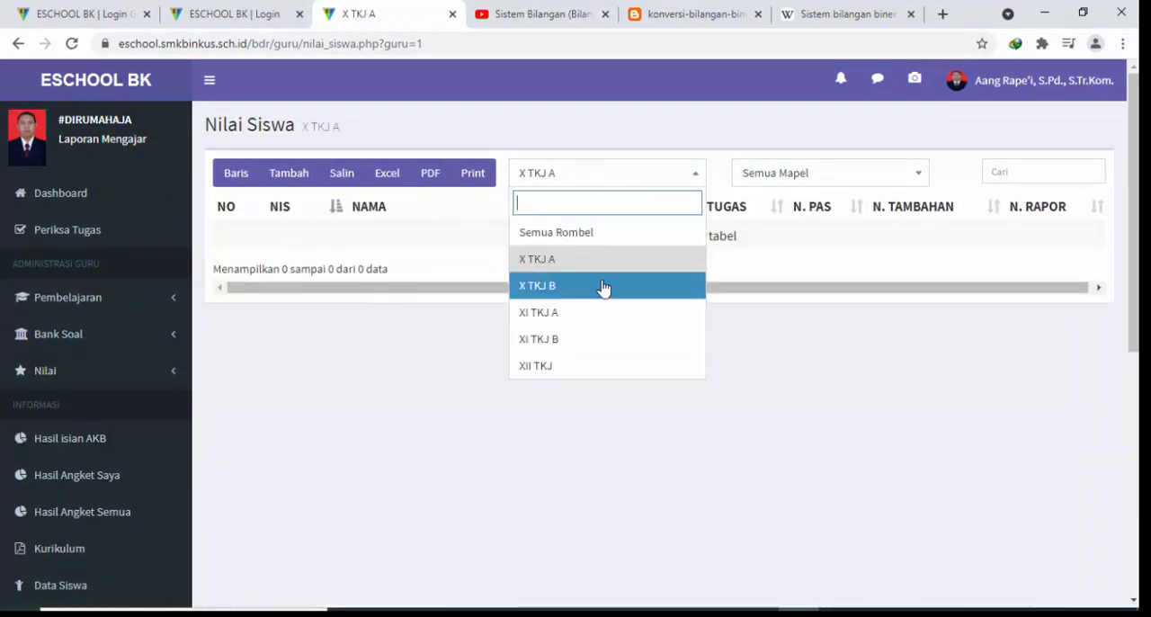
{"action": "left_click", "coordinate": [603, 286]}
{"action": "left_click", "coordinate": [601, 182]}
{"action": "left_click", "coordinate": [590, 309]}
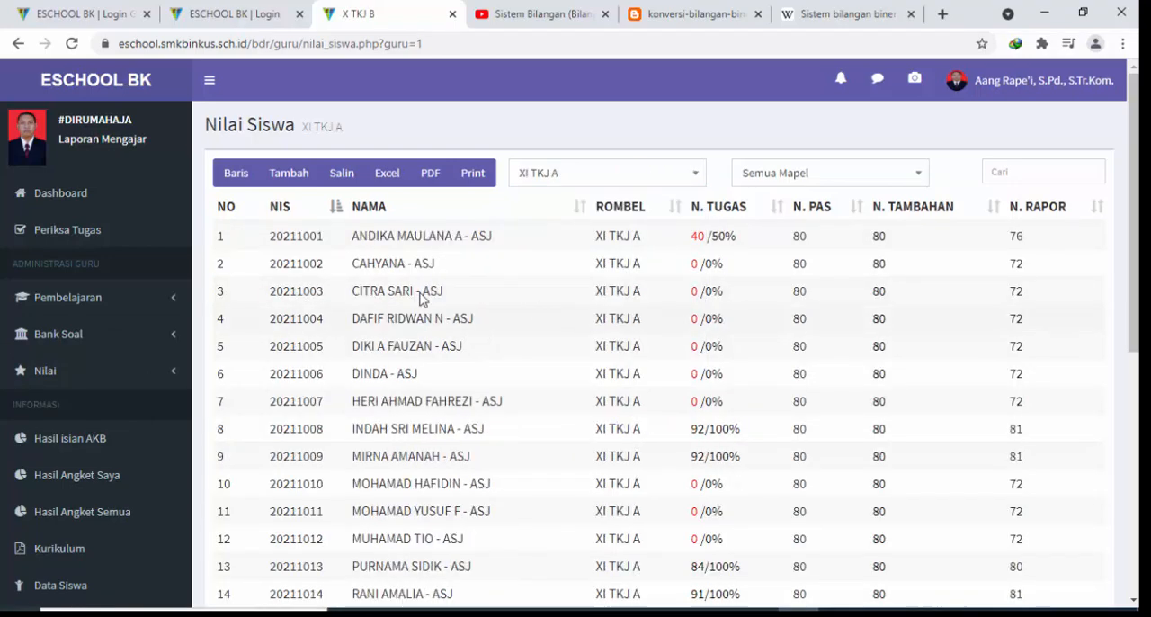
Examine the task, PAS, additional and report grades listed for class XI TKJ A
{"action": "scroll", "coordinate": [111, 400], "scroll_direction": "down", "scroll_amount": 2}
{"action": "scroll", "coordinate": [539, 385], "scroll_direction": "down", "scroll_amount": 3}
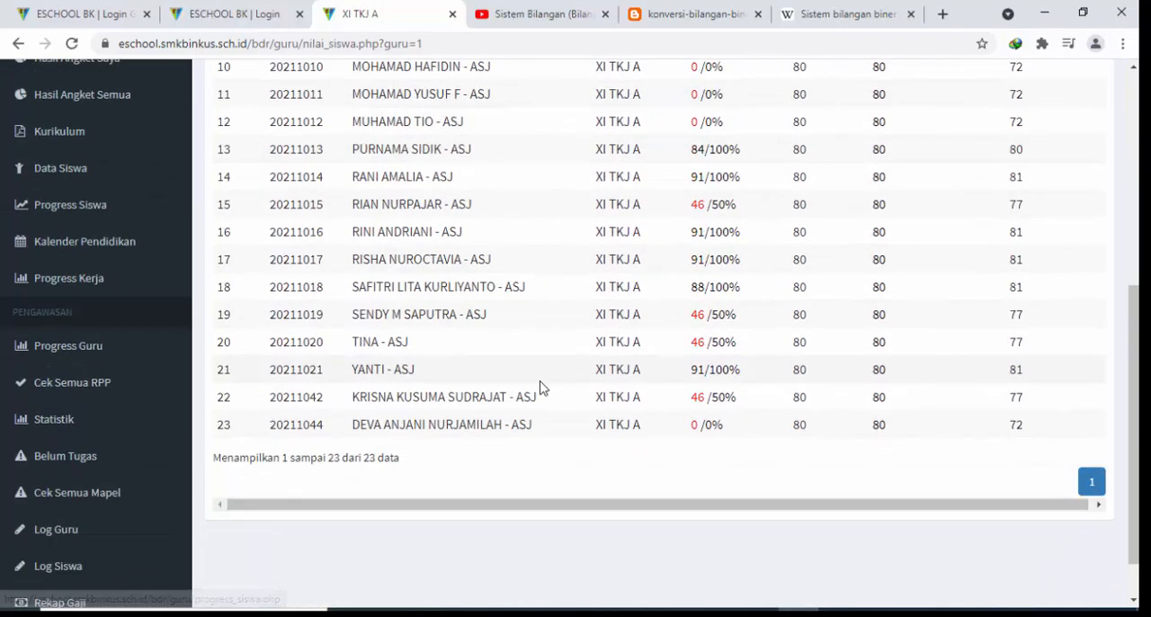
{"action": "scroll", "coordinate": [210, 390], "scroll_direction": "up", "scroll_amount": 3}
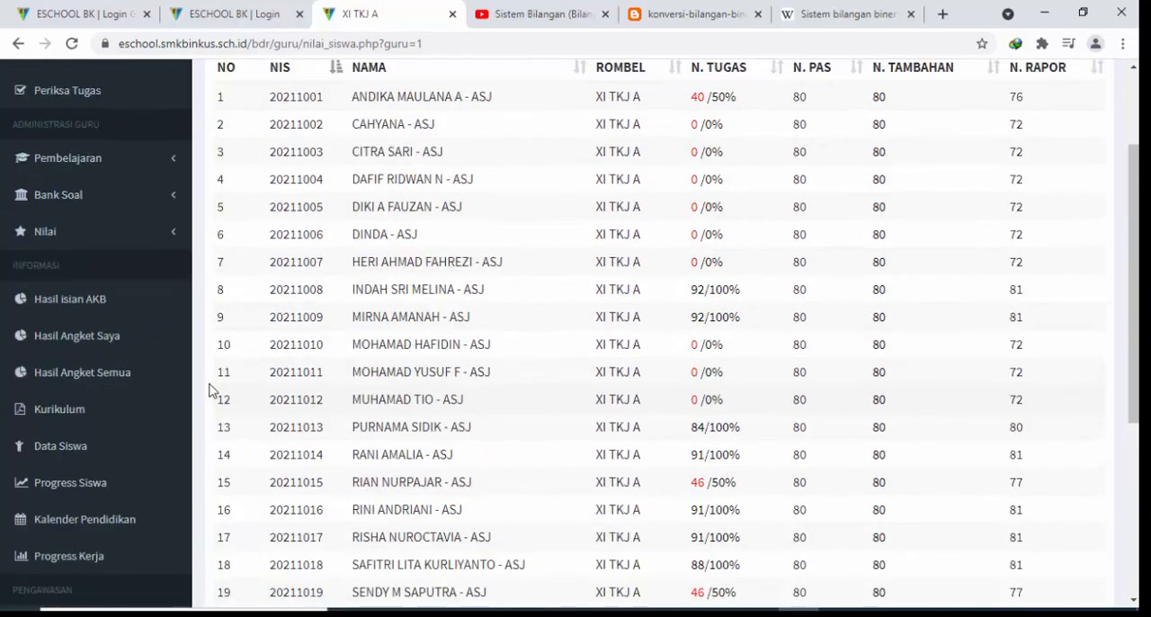
{"action": "left_click", "coordinate": [108, 241]}
{"action": "left_click", "coordinate": [109, 241]}
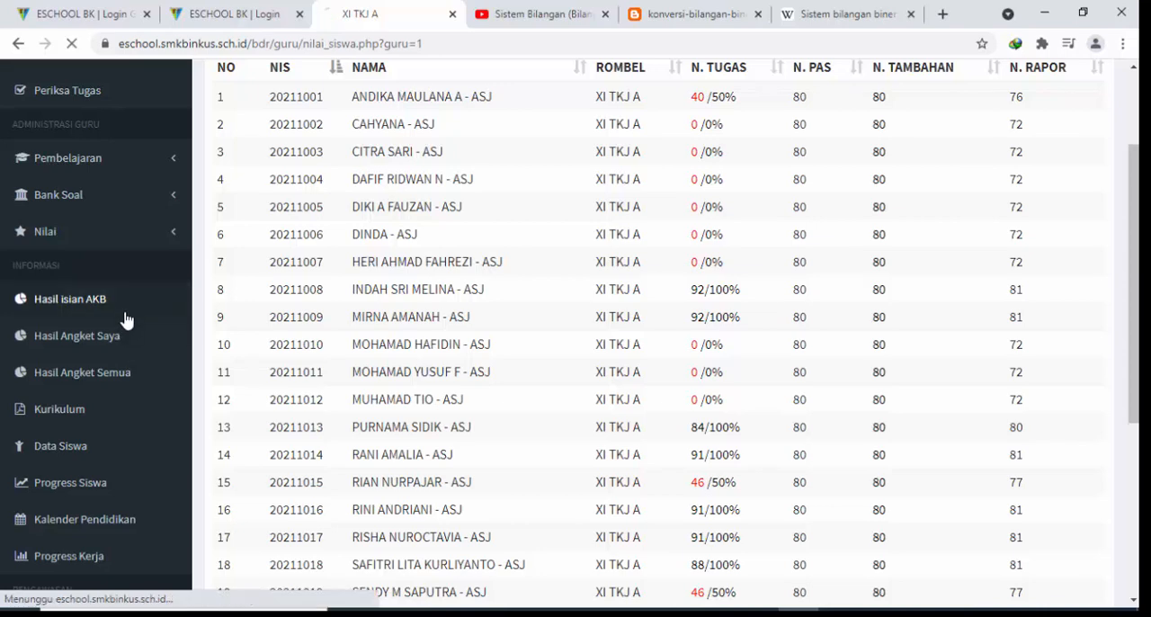
Open the Hasil isian AKB page and view its statistics and the table of student responses
{"action": "left_click", "coordinate": [125, 320]}
{"action": "scroll", "coordinate": [568, 317], "scroll_direction": "down", "scroll_amount": 3}
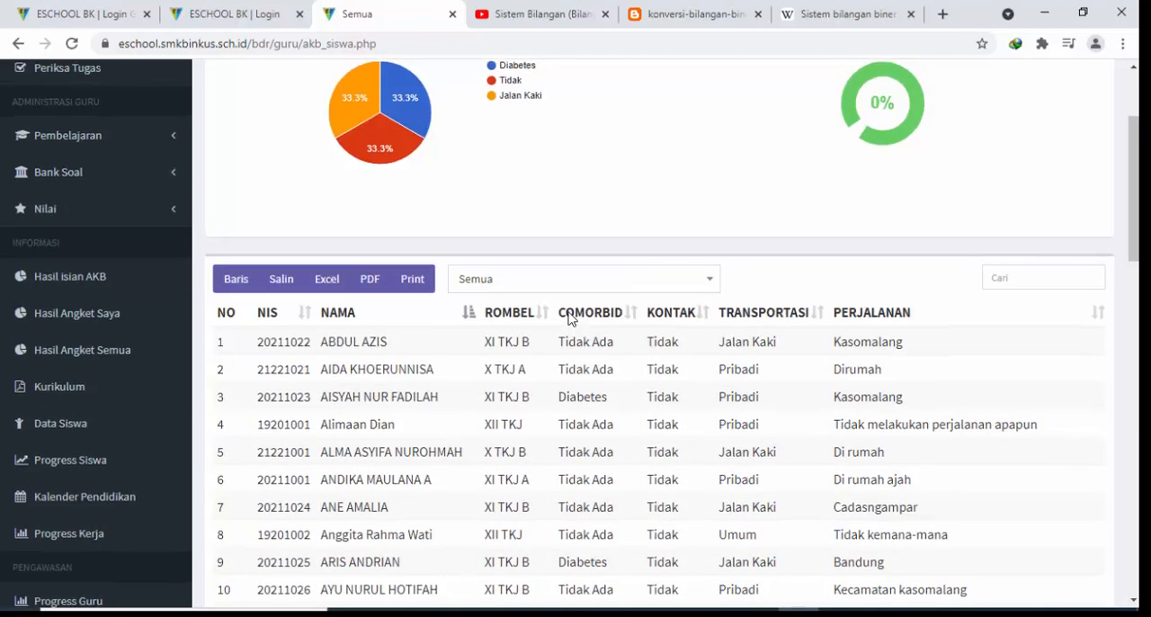
{"action": "scroll", "coordinate": [558, 315], "scroll_direction": "up", "scroll_amount": 3}
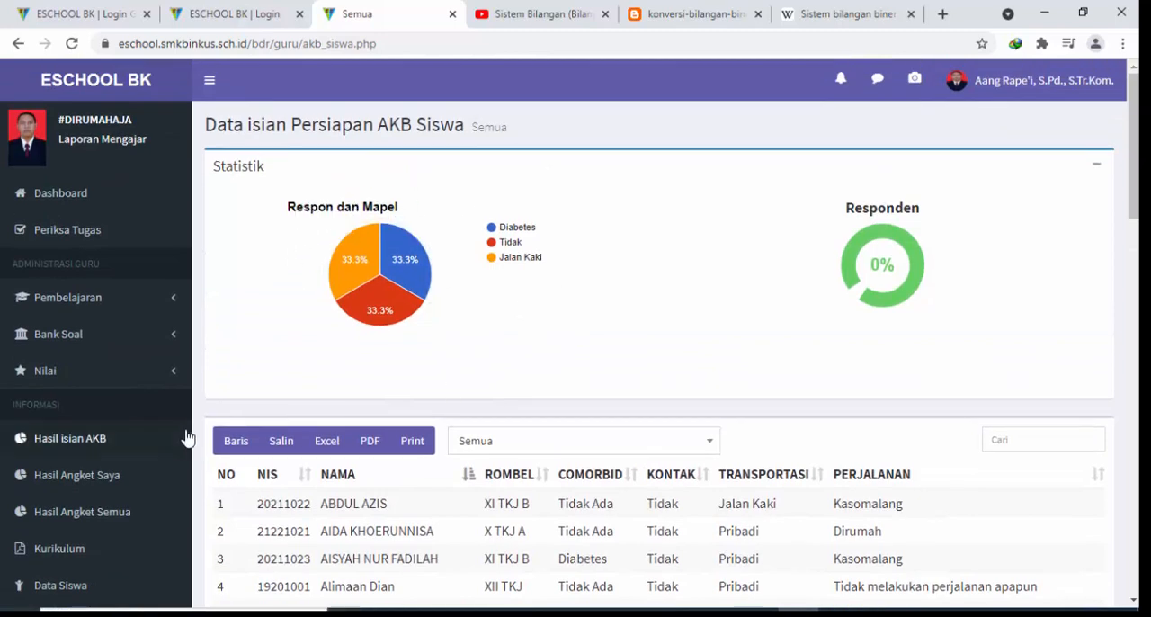
{"action": "scroll", "coordinate": [164, 441], "scroll_direction": "down", "scroll_amount": 2}
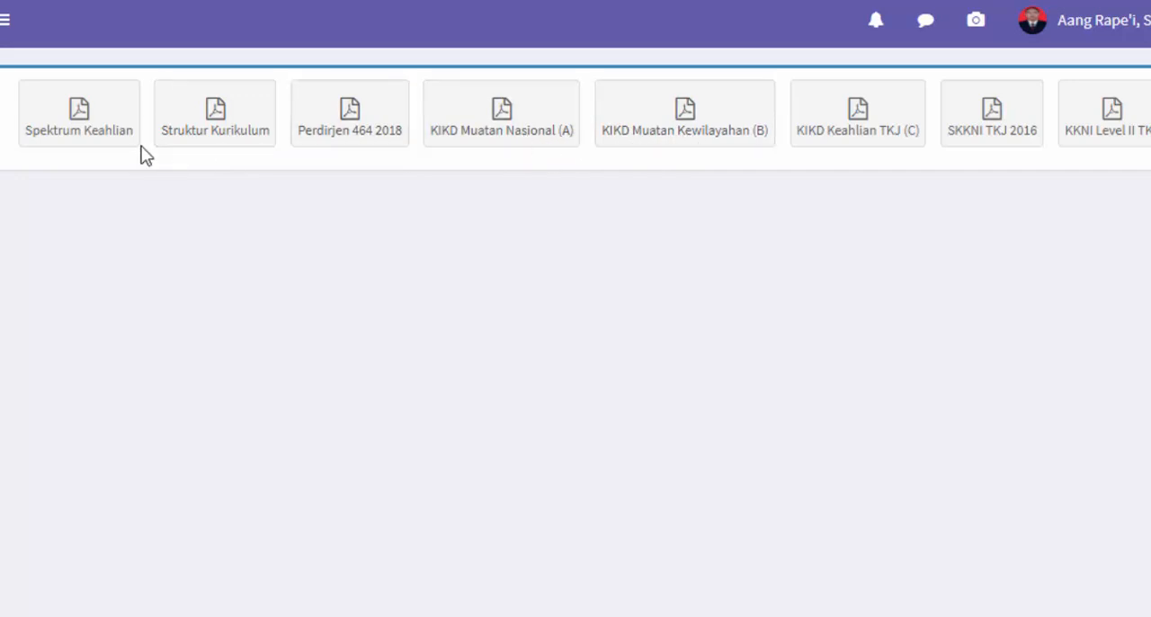
Open the KIKD Keahlian TKJ (C) curriculum document and look through its introductory pages
{"action": "left_click", "coordinate": [834, 145]}
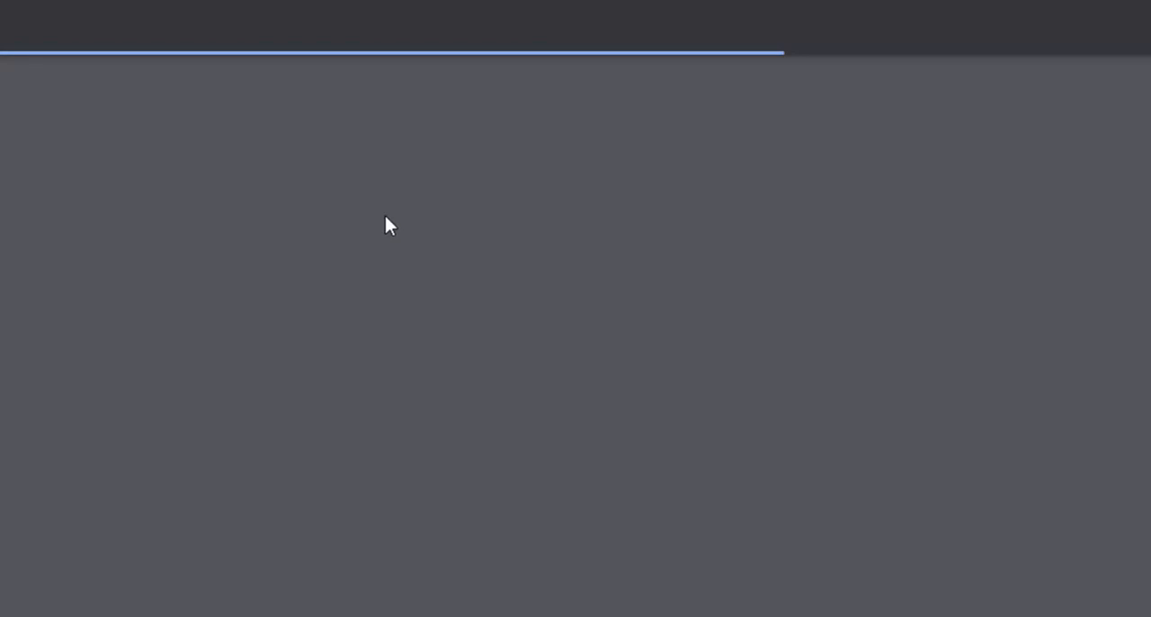
{"action": "scroll", "coordinate": [391, 216], "scroll_direction": "down", "scroll_amount": 4}
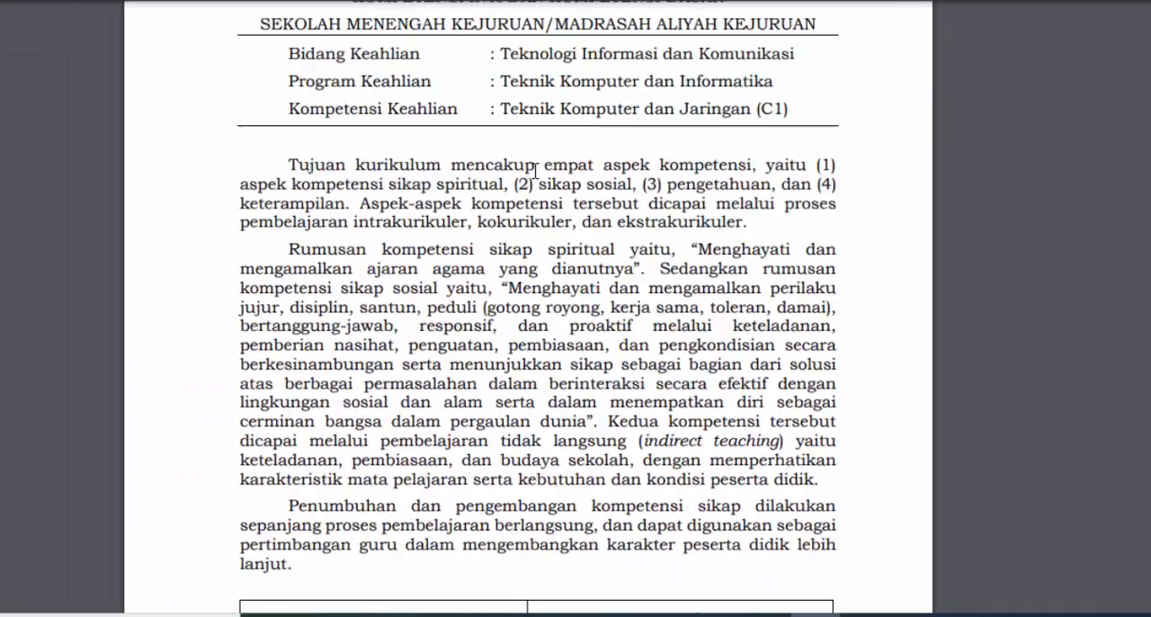
{"action": "scroll", "coordinate": [535, 171], "scroll_direction": "up", "scroll_amount": 3}
{"action": "scroll", "coordinate": [527, 225], "scroll_direction": "down", "scroll_amount": 1}
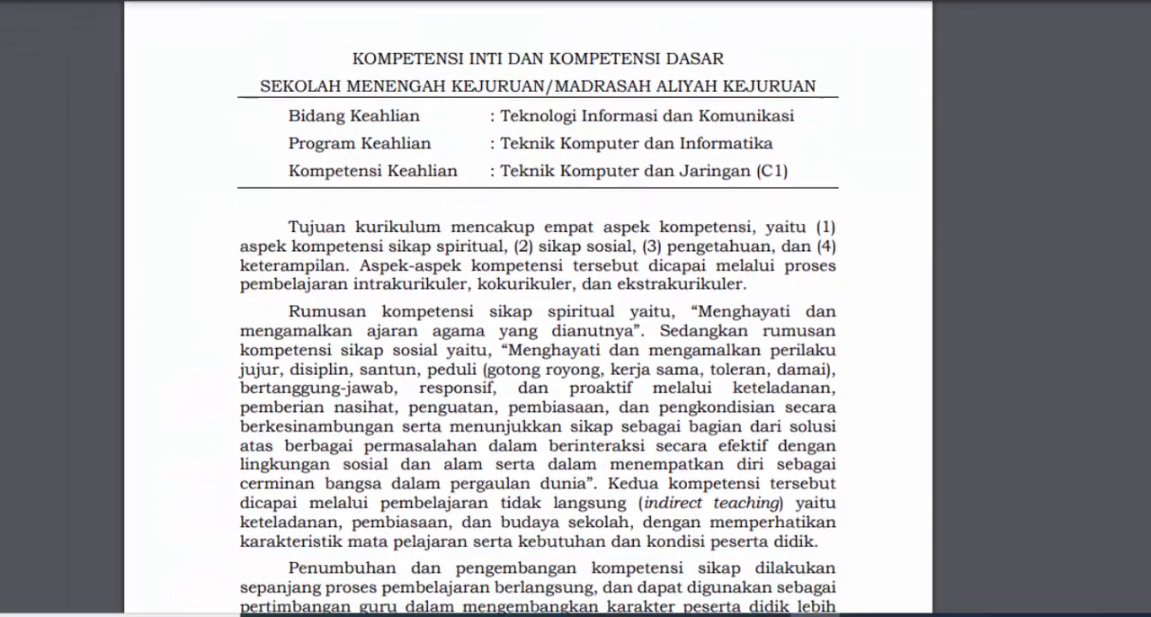
{"action": "scroll", "coordinate": [527, 225], "scroll_direction": "up", "scroll_amount": 1}
{"action": "scroll", "coordinate": [552, 278], "scroll_direction": "down", "scroll_amount": 15}
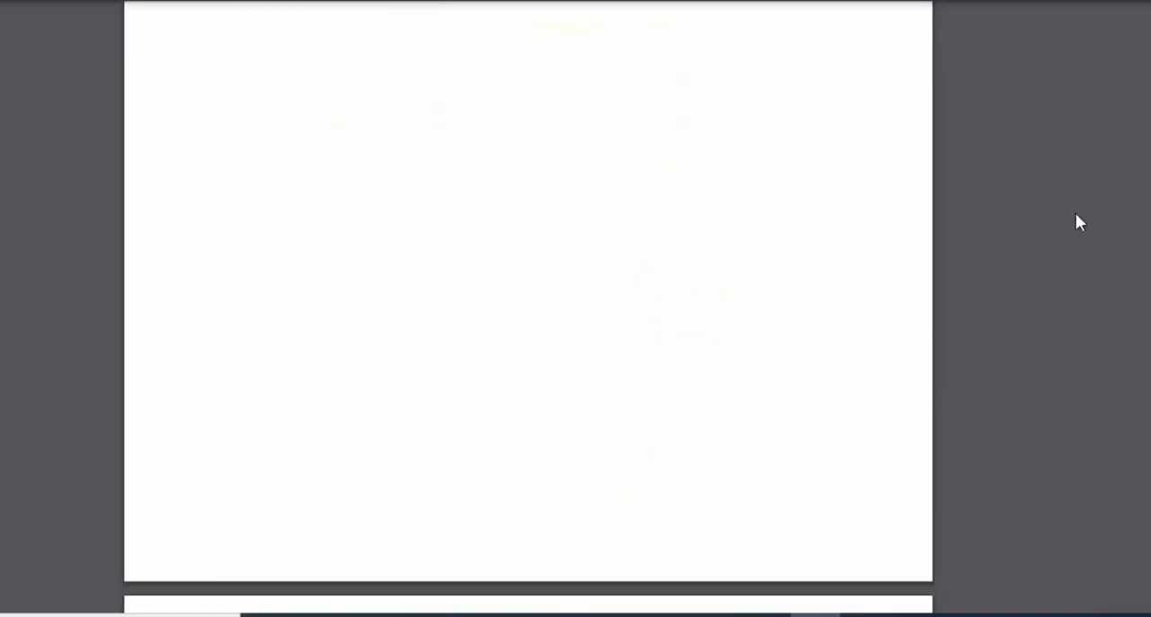
{"action": "scroll", "coordinate": [1098, 212], "scroll_direction": "up", "scroll_amount": 6}
Find the Sistem Komputer competency table in the document and examine basic competency 3.1 on number systems
{"action": "left_click_drag", "start_coordinate": [1148, 182], "coordinate": [1149, 273]}
{"action": "scroll", "coordinate": [692, 226], "scroll_direction": "down", "scroll_amount": 3}
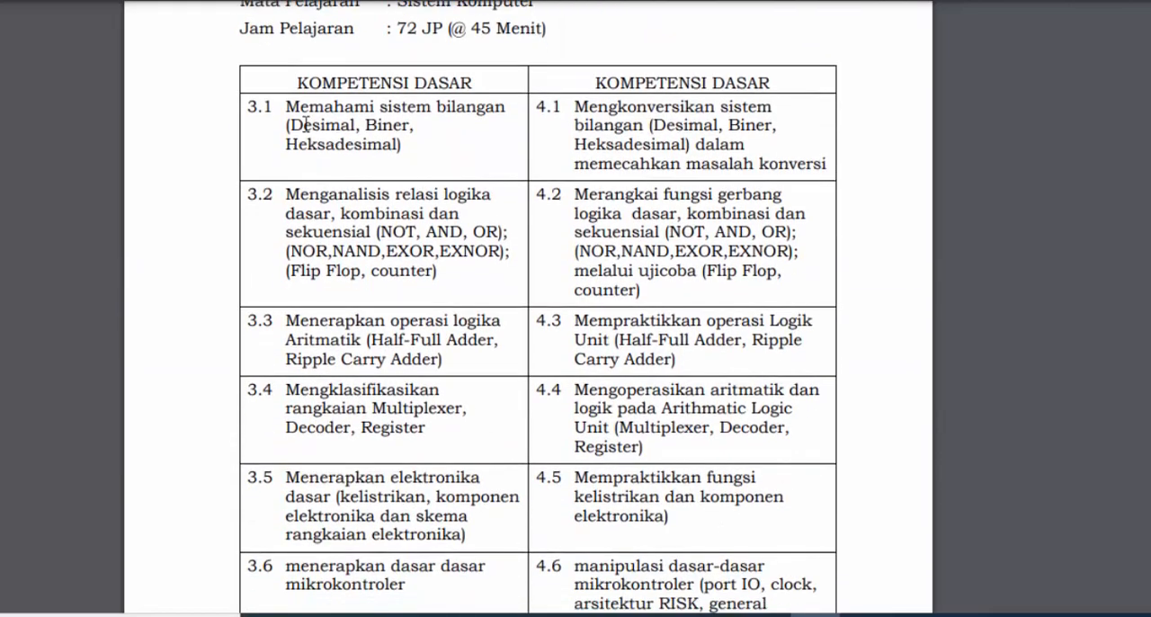
{"action": "left_click_drag", "start_coordinate": [316, 112], "coordinate": [465, 144]}
{"action": "left_click", "coordinate": [470, 154]}
{"action": "scroll", "coordinate": [470, 154], "scroll_direction": "up", "scroll_amount": 3}
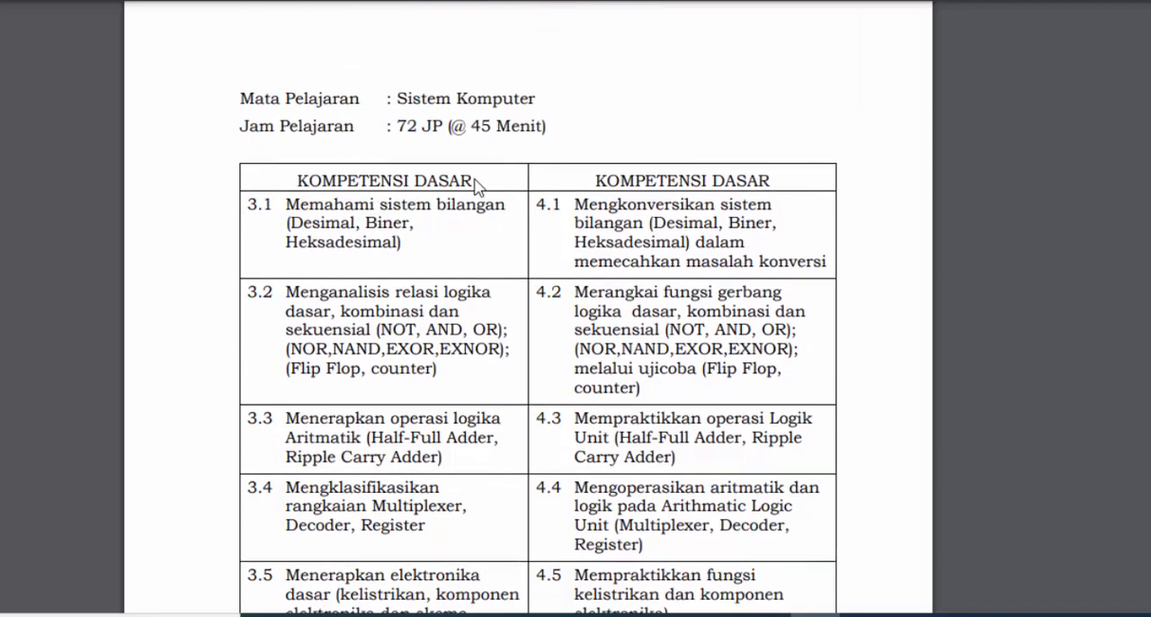
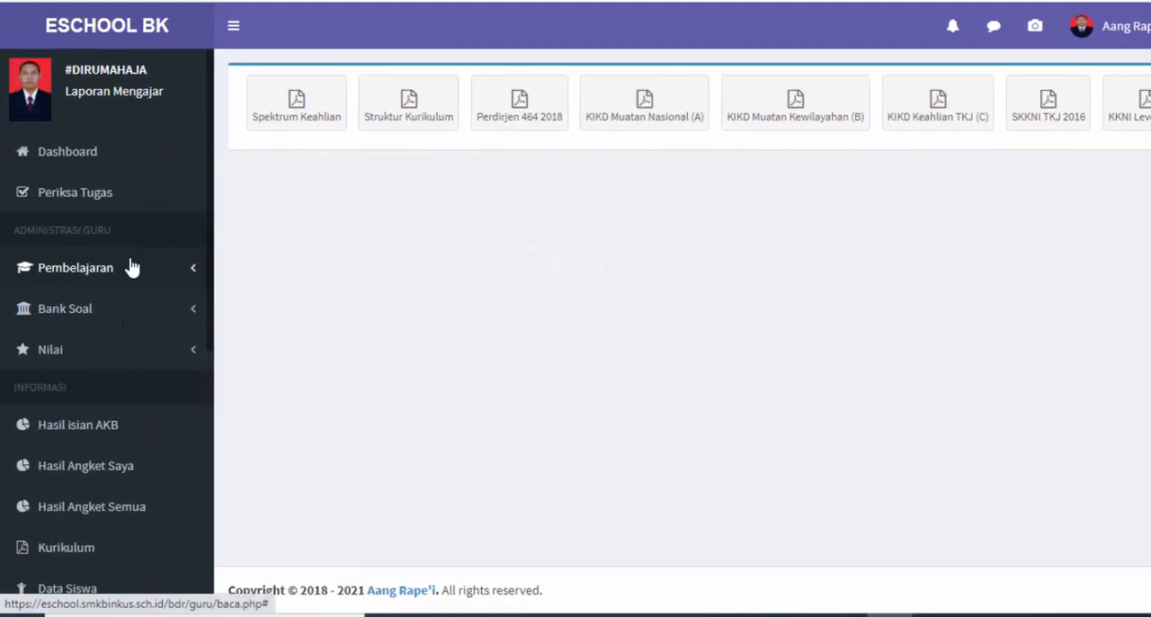
{"action": "scroll", "coordinate": [167, 274], "scroll_direction": "down", "scroll_amount": 2}
Open the Progress Siswa page and filter the student progress table to class X TKJ A
{"action": "scroll", "coordinate": [162, 277], "scroll_direction": "up", "scroll_amount": 3}
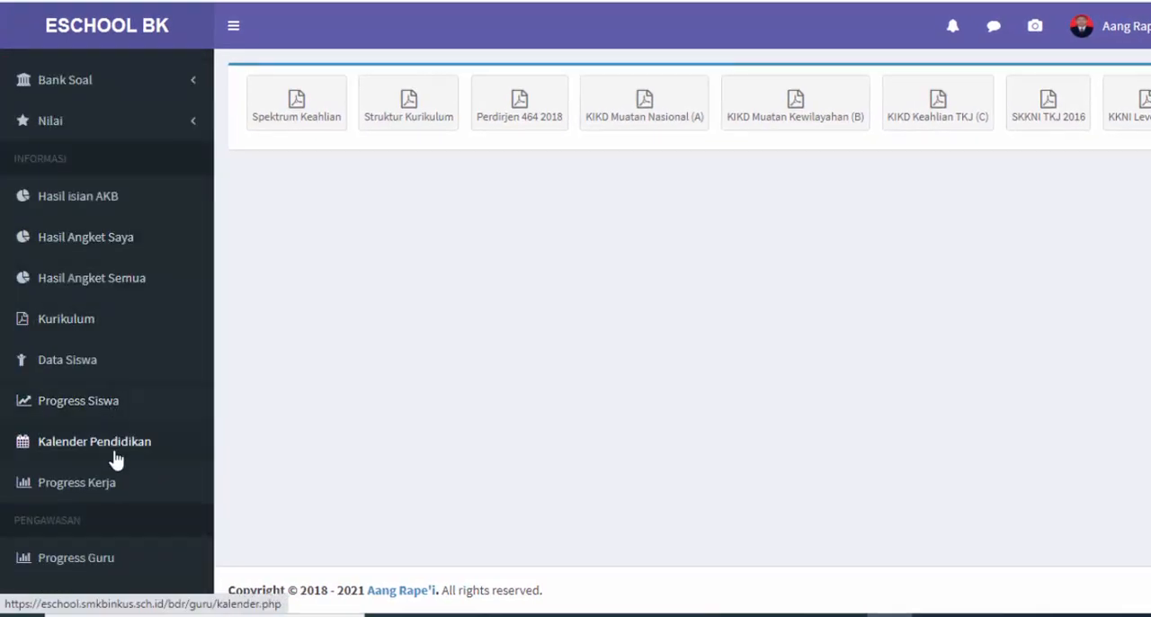
{"action": "scroll", "coordinate": [135, 396], "scroll_direction": "up", "scroll_amount": 2}
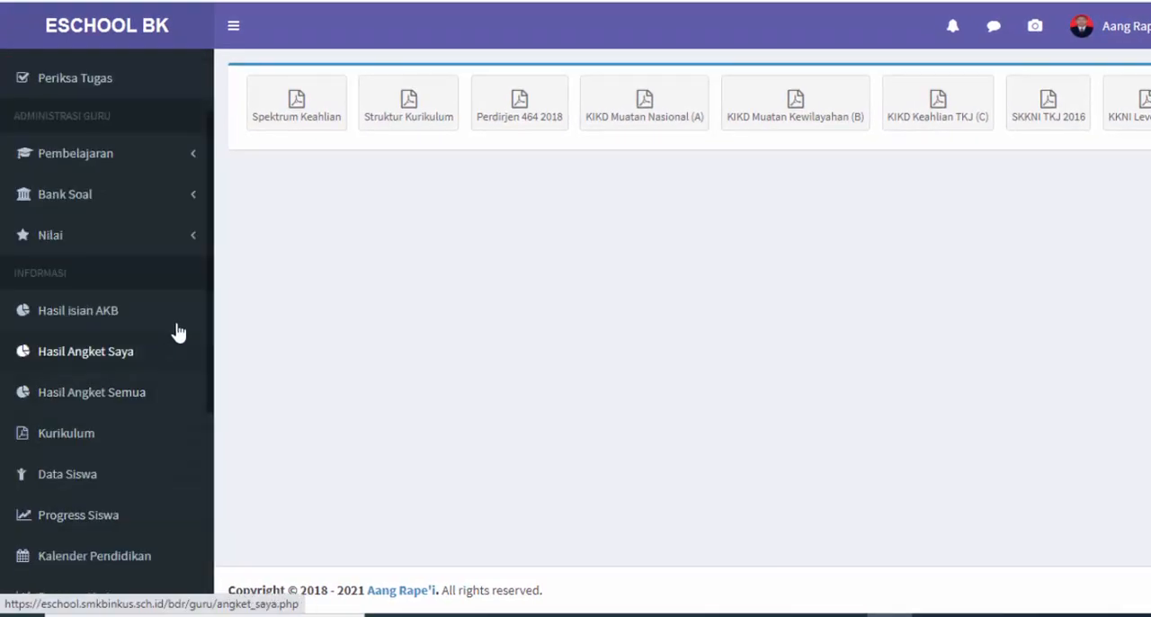
{"action": "left_click", "coordinate": [124, 524]}
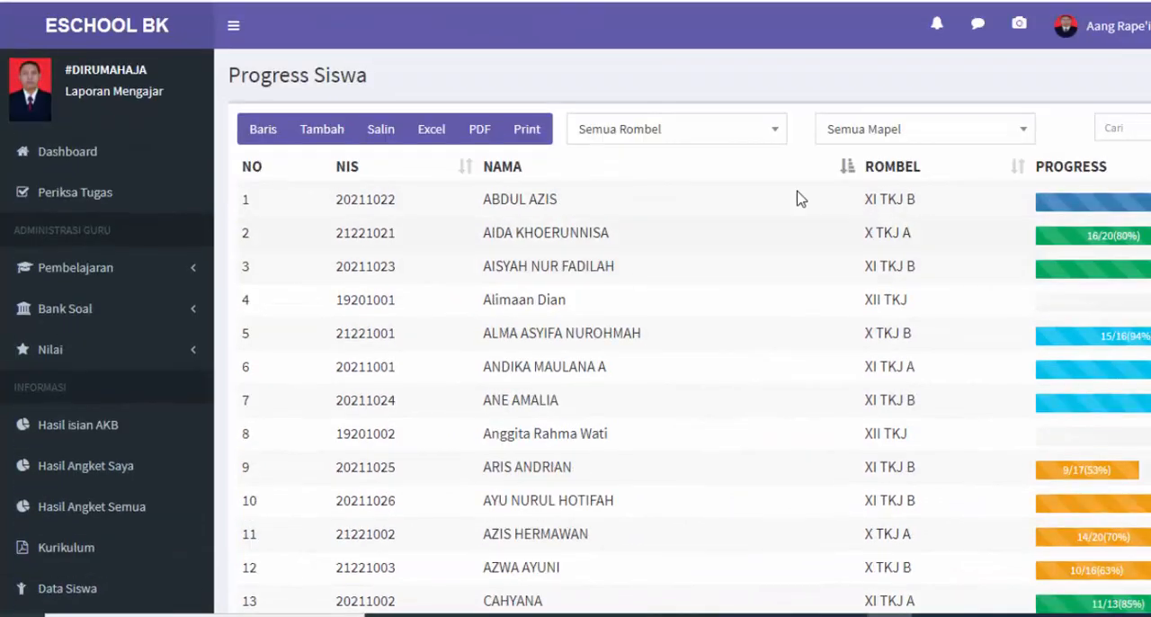
{"action": "left_click", "coordinate": [656, 129]}
{"action": "left_click", "coordinate": [663, 225]}
Try filtering the student progress by subject PAI-X TKJ A, and restore the subject filter to Semua Mapel
{"action": "left_click", "coordinate": [873, 129]}
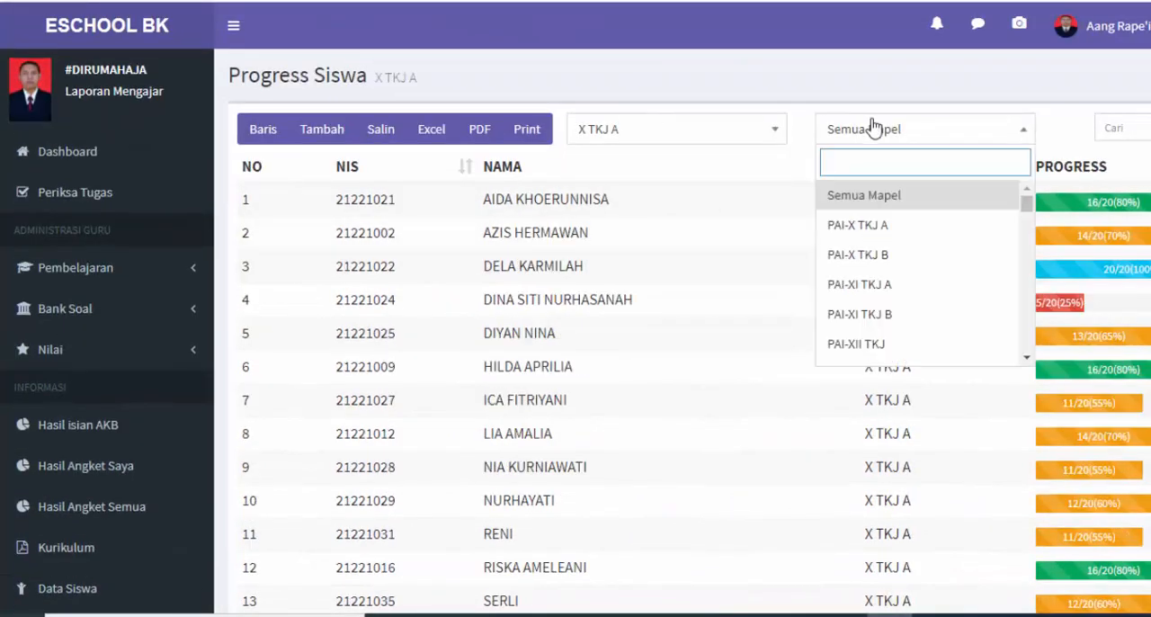
{"action": "left_click", "coordinate": [890, 230]}
{"action": "scroll", "coordinate": [918, 243], "scroll_direction": "down", "scroll_amount": 3}
{"action": "scroll", "coordinate": [940, 252], "scroll_direction": "up", "scroll_amount": 3}
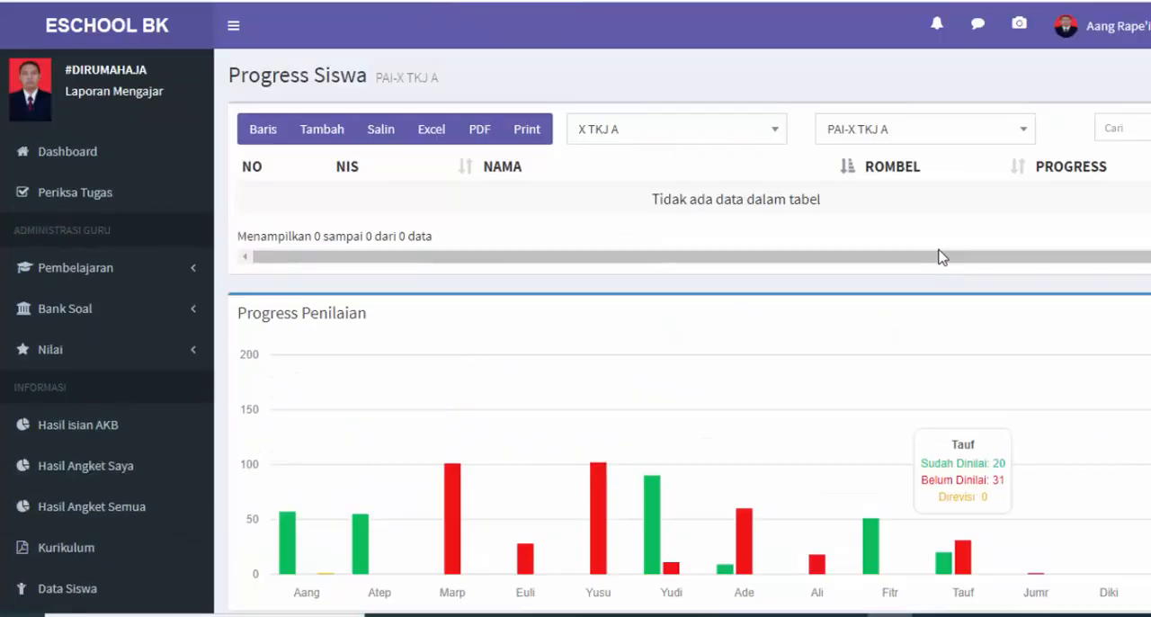
{"action": "left_click", "coordinate": [873, 126]}
{"action": "left_click", "coordinate": [868, 193]}
{"action": "scroll", "coordinate": [872, 261], "scroll_direction": "down", "scroll_amount": 3}
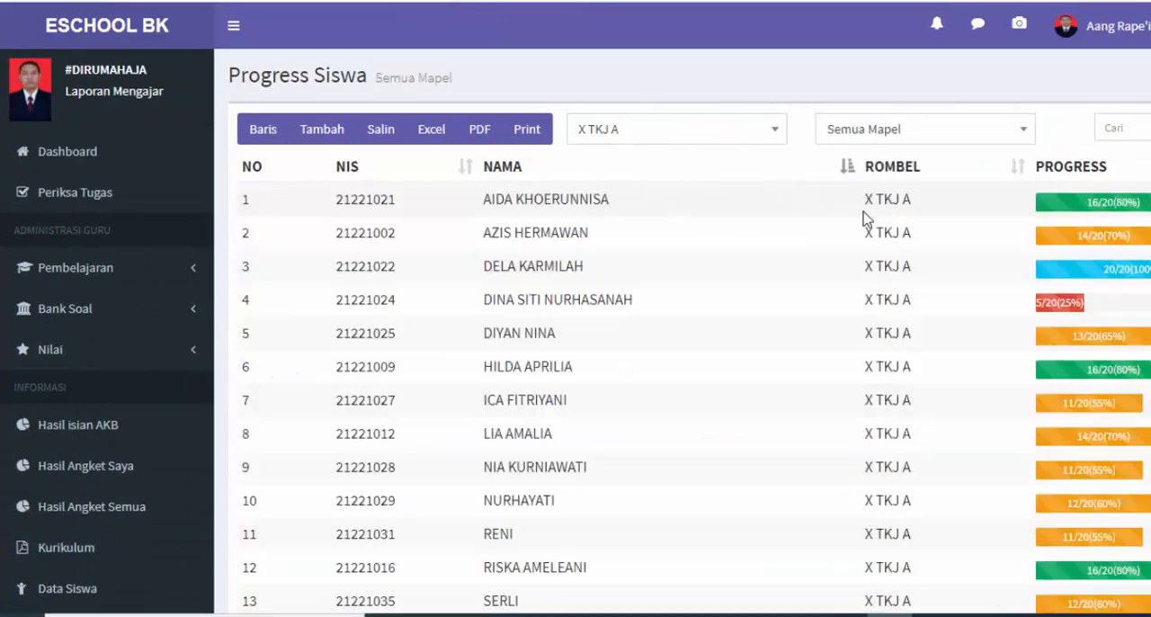
Sort the class X TKJ A students by progress from lowest to highest
{"action": "scroll", "coordinate": [874, 273], "scroll_direction": "up", "scroll_amount": 3}
{"action": "left_click", "coordinate": [1101, 165]}
{"action": "scroll", "coordinate": [1068, 241], "scroll_direction": "down", "scroll_amount": 3}
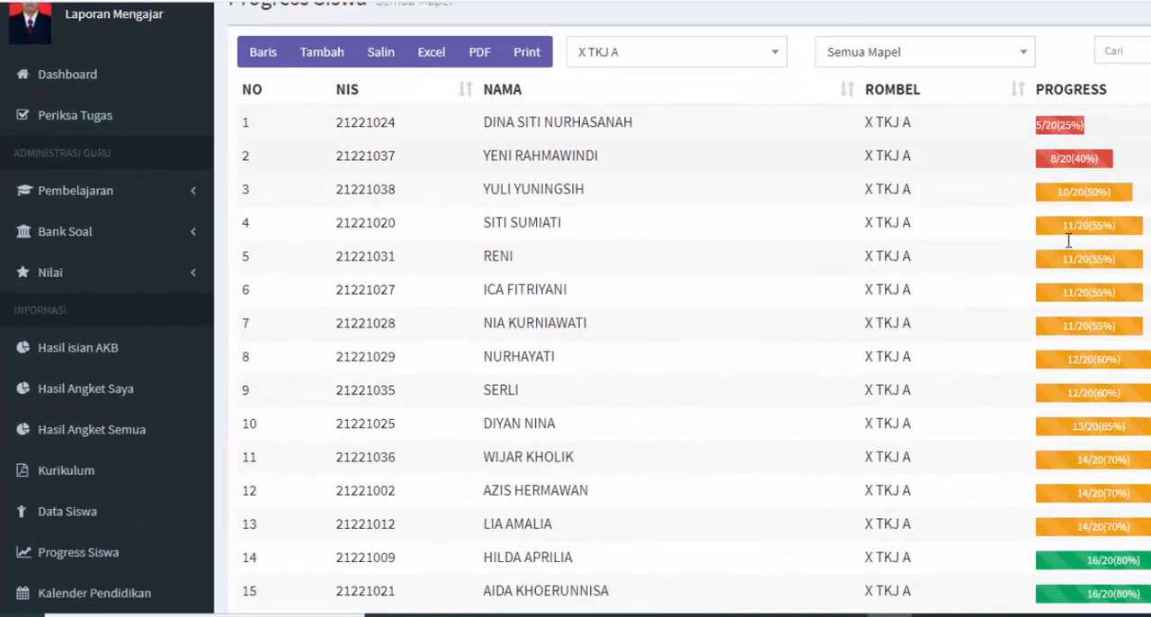
Examine the sorted progress of all class X TKJ A students, from the lowest to the highest entry
{"action": "scroll", "coordinate": [1068, 240], "scroll_direction": "up", "scroll_amount": 3}
{"action": "scroll", "coordinate": [920, 219], "scroll_direction": "down", "scroll_amount": 3}
{"action": "scroll", "coordinate": [919, 218], "scroll_direction": "up", "scroll_amount": 3}
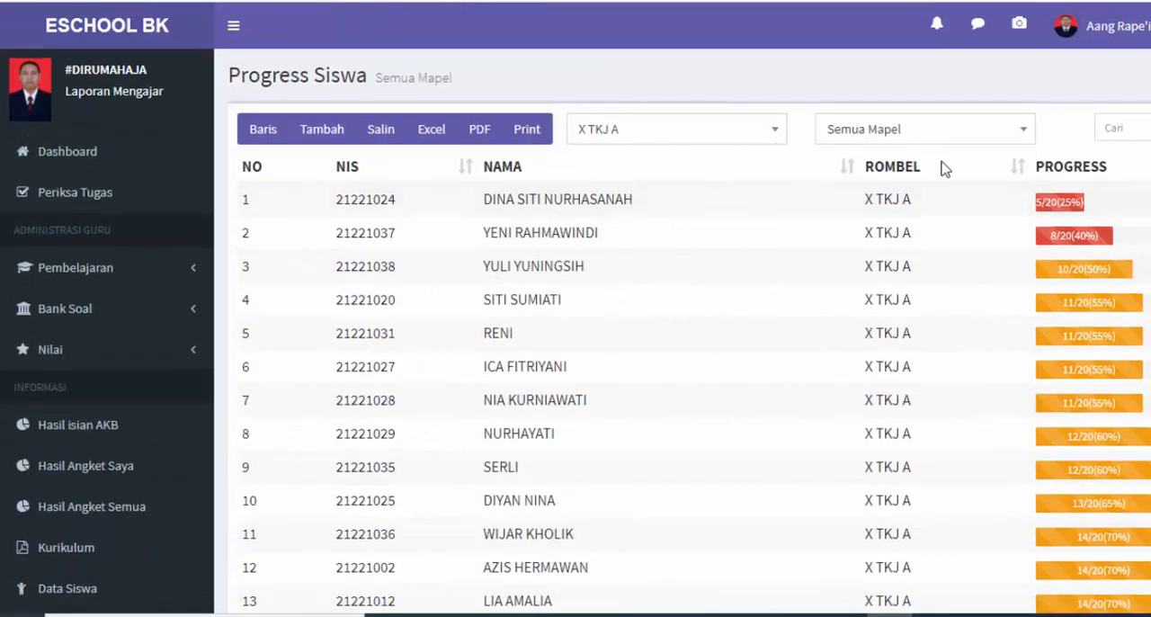
{"action": "scroll", "coordinate": [989, 162], "scroll_direction": "down", "scroll_amount": 1}
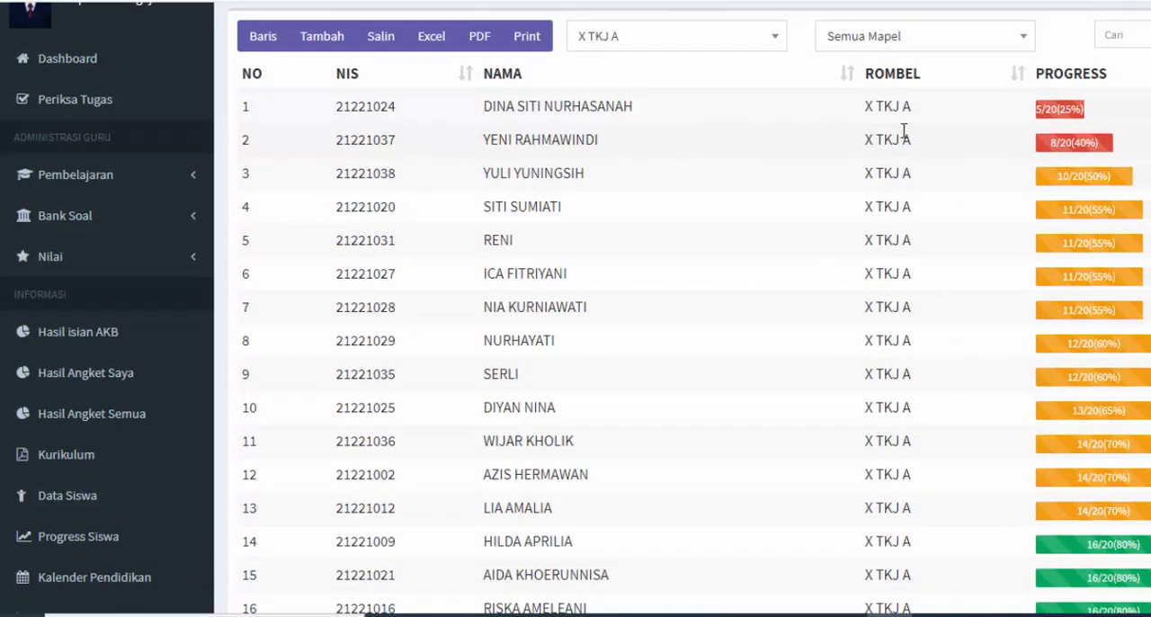
{"action": "scroll", "coordinate": [1019, 133], "scroll_direction": "down", "scroll_amount": 3}
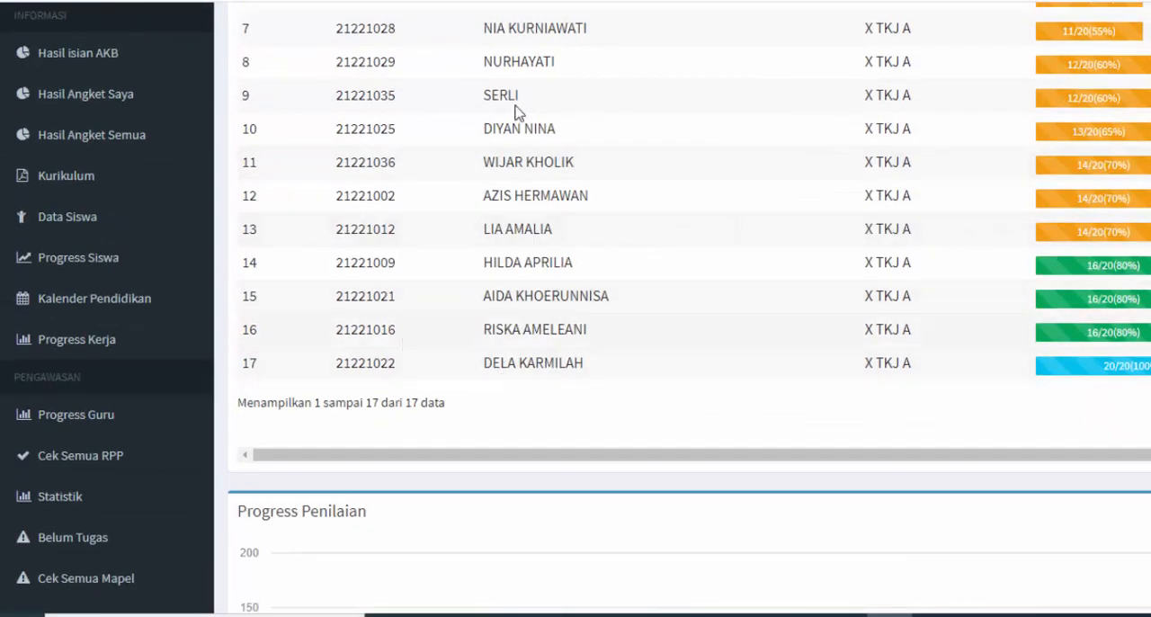
{"action": "scroll", "coordinate": [556, 199], "scroll_direction": "up", "scroll_amount": 2}
{"action": "scroll", "coordinate": [938, 162], "scroll_direction": "up", "scroll_amount": 2}
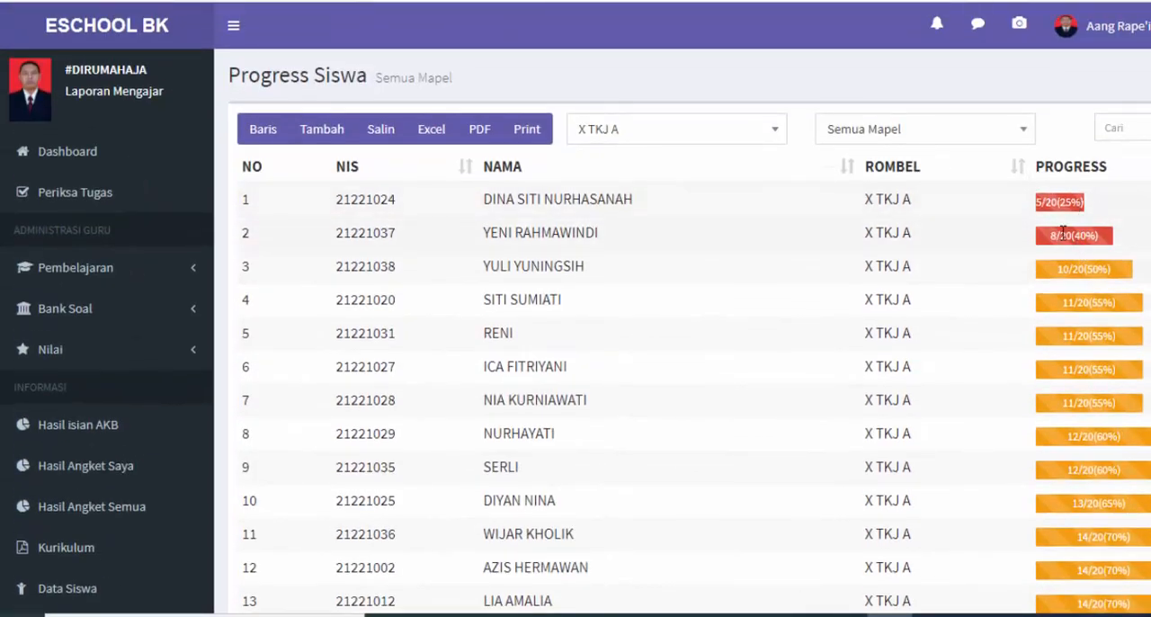
{"action": "scroll", "coordinate": [1064, 235], "scroll_direction": "down", "scroll_amount": 2}
{"action": "scroll", "coordinate": [1120, 72], "scroll_direction": "up", "scroll_amount": 1}
{"action": "scroll", "coordinate": [1115, 270], "scroll_direction": "down", "scroll_amount": 3}
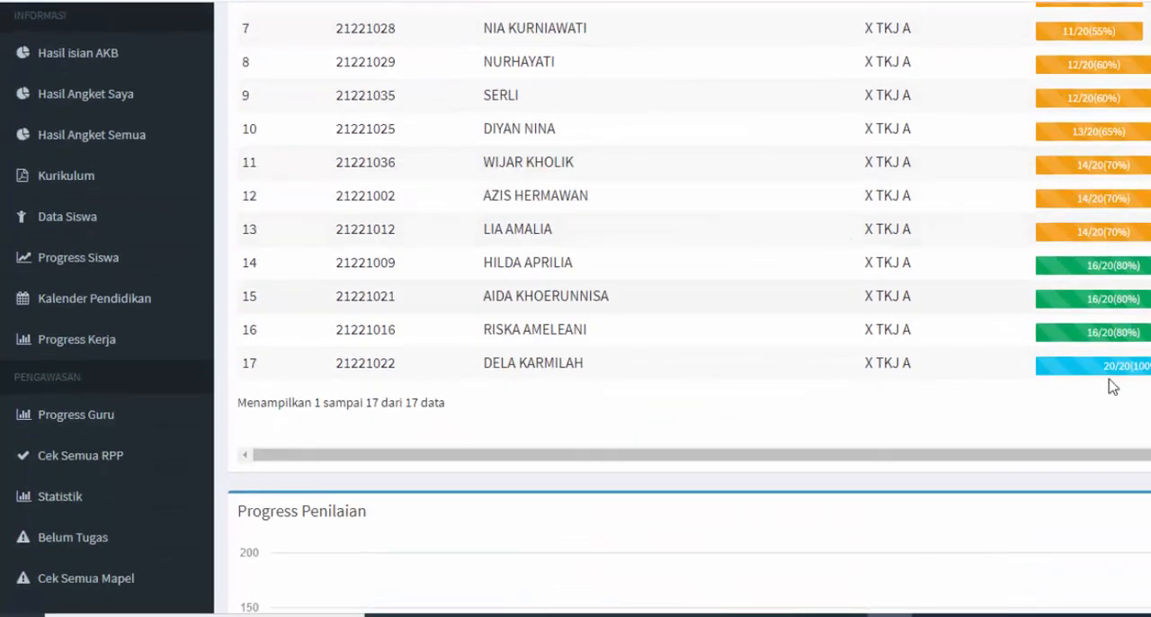
{"action": "scroll", "coordinate": [1095, 376], "scroll_direction": "up", "scroll_amount": 4}
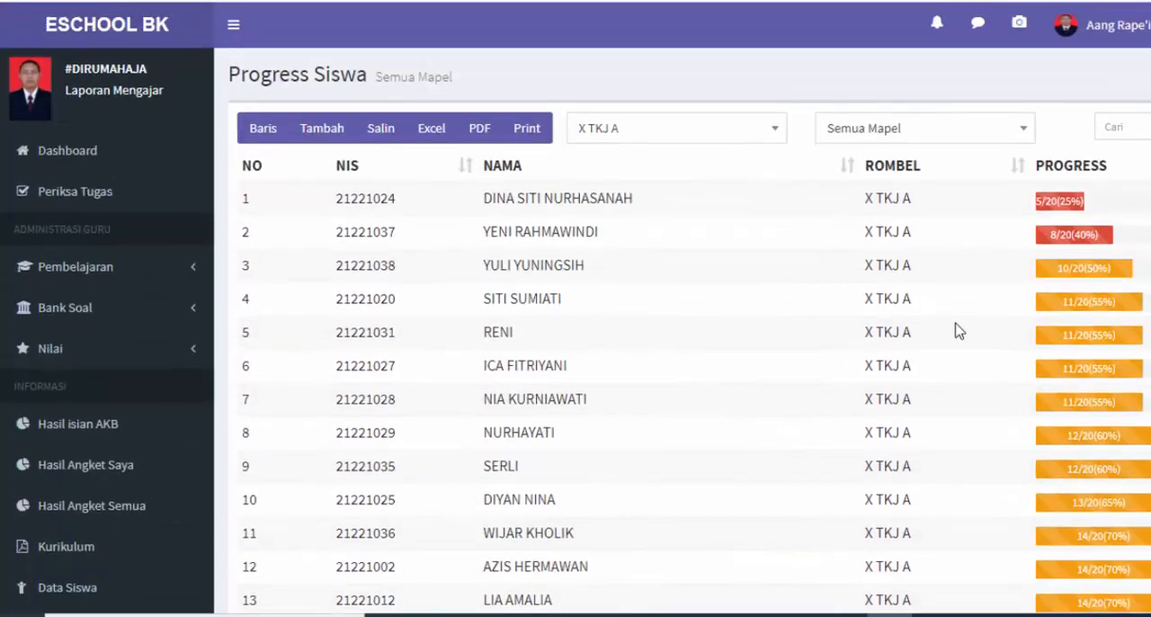
{"action": "scroll", "coordinate": [221, 336], "scroll_direction": "down", "scroll_amount": 1}
{"action": "scroll", "coordinate": [270, 328], "scroll_direction": "up", "scroll_amount": 1}
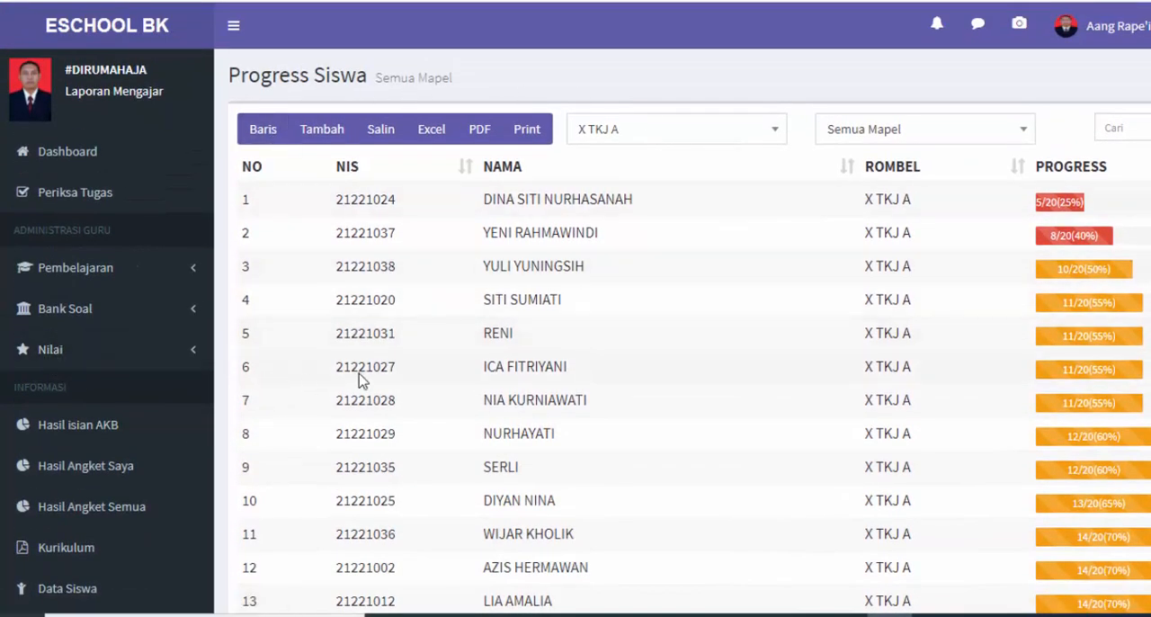
Try filtering the student progress by subject PEMDAS-X TKJ A and by PEMDAS-X TKJ B
{"action": "left_click", "coordinate": [860, 135]}
{"action": "scroll", "coordinate": [867, 234], "scroll_direction": "down", "scroll_amount": 6}
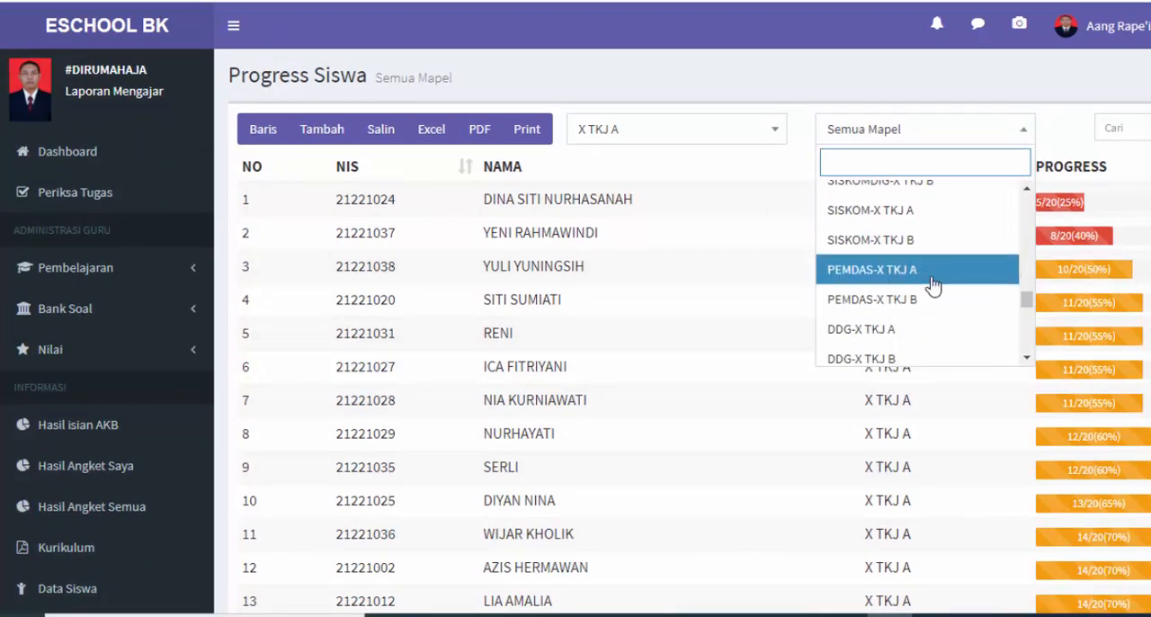
{"action": "left_click", "coordinate": [934, 285]}
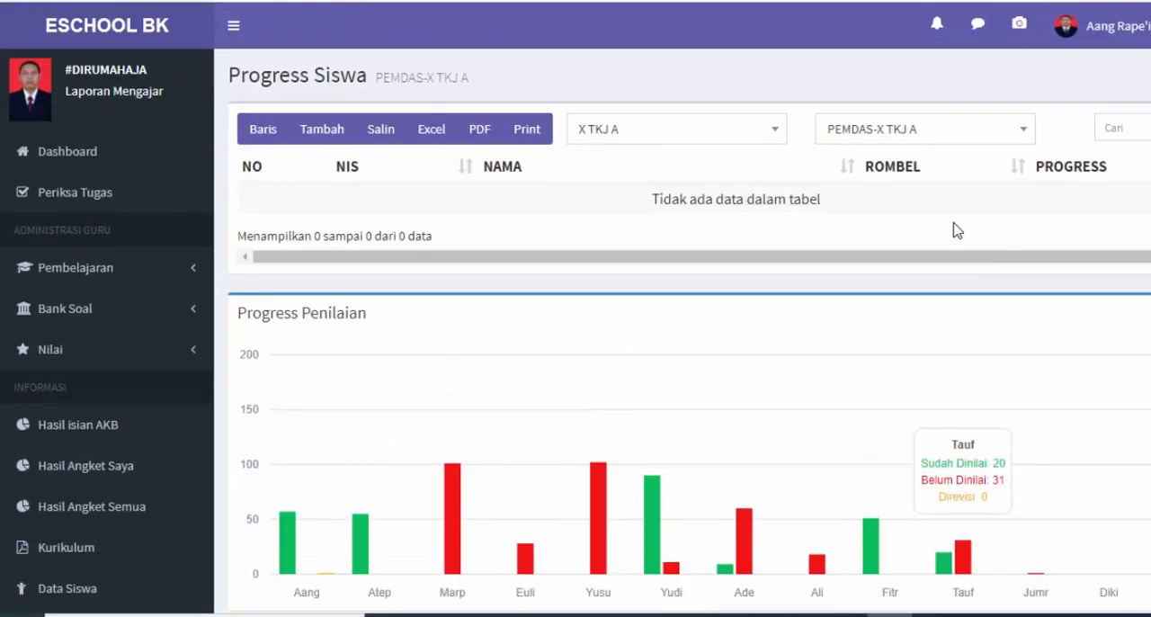
{"action": "left_click", "coordinate": [965, 135]}
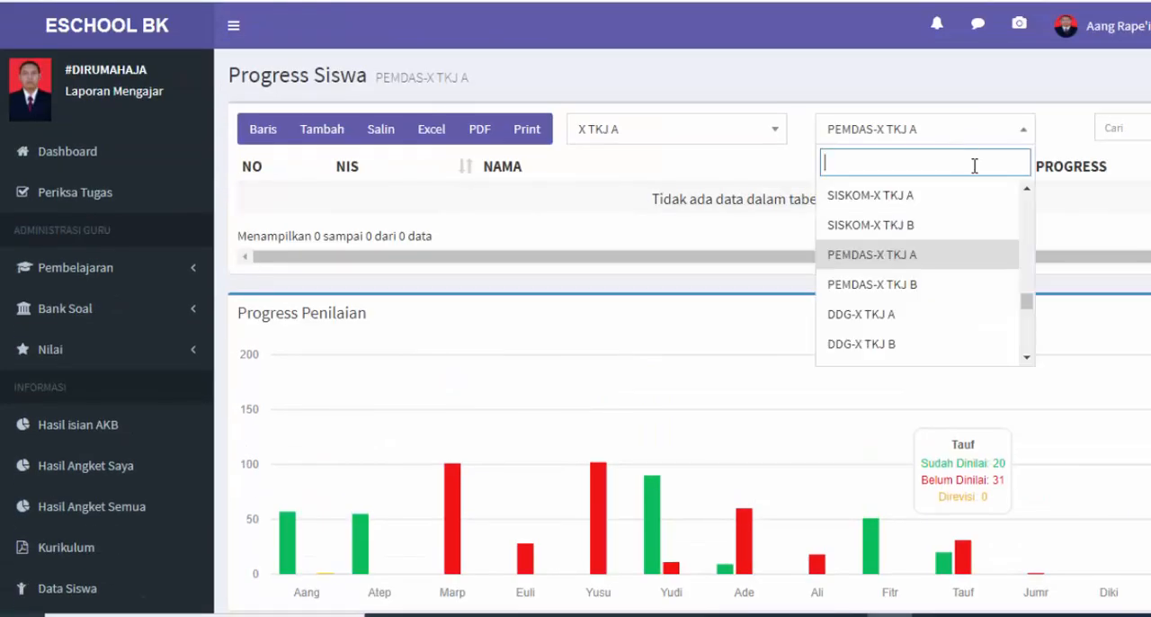
{"action": "left_click", "coordinate": [982, 289]}
Filter the student progress by subject SISKOM-X TKJ B and highlight the first student's progress value to read it
{"action": "left_click", "coordinate": [935, 132]}
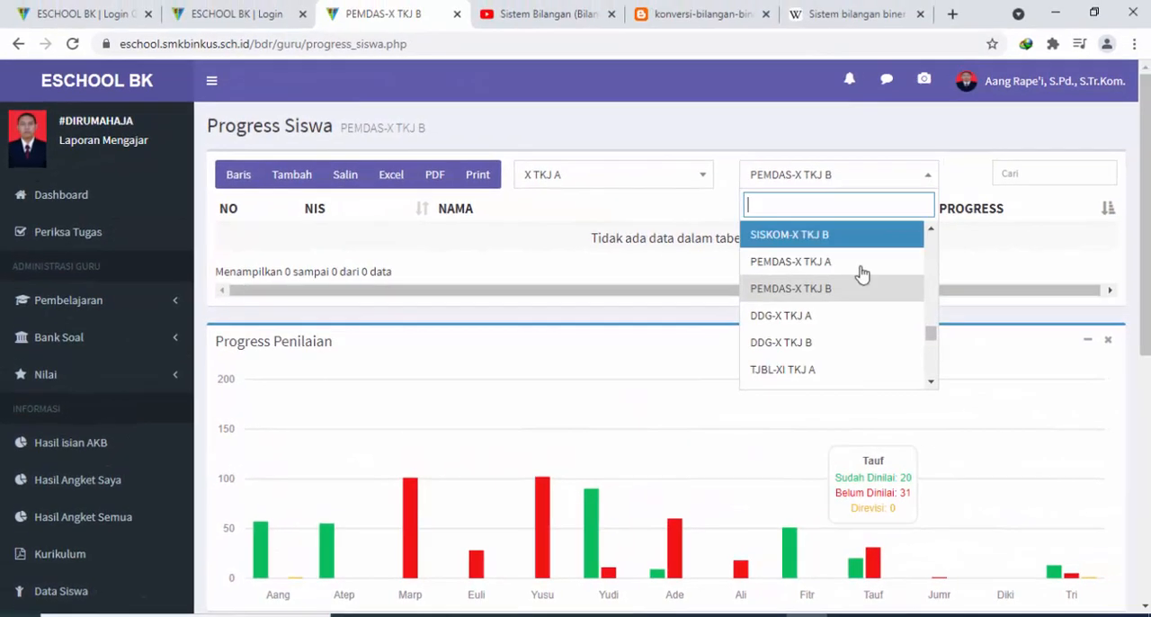
{"action": "left_click", "coordinate": [850, 236]}
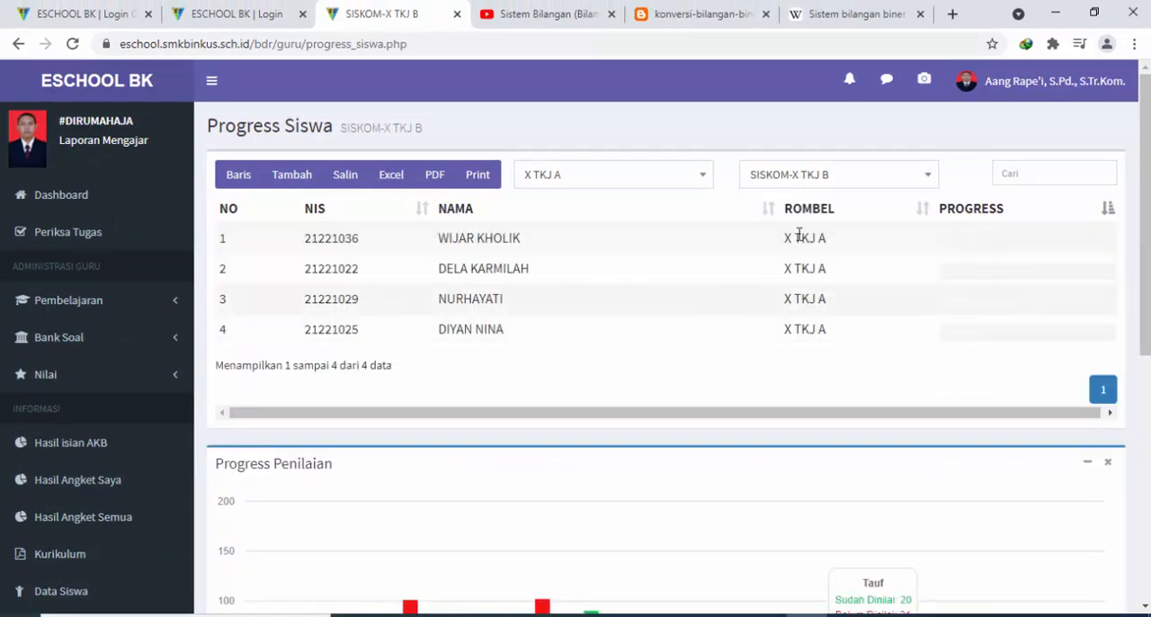
{"action": "scroll", "coordinate": [903, 268], "scroll_direction": "down", "scroll_amount": 1}
{"action": "triple_click", "coordinate": [988, 154]}
{"action": "left_click", "coordinate": [980, 158]}
{"action": "left_click_drag", "start_coordinate": [977, 160], "coordinate": [973, 157]}
{"action": "left_click", "coordinate": [980, 159]}
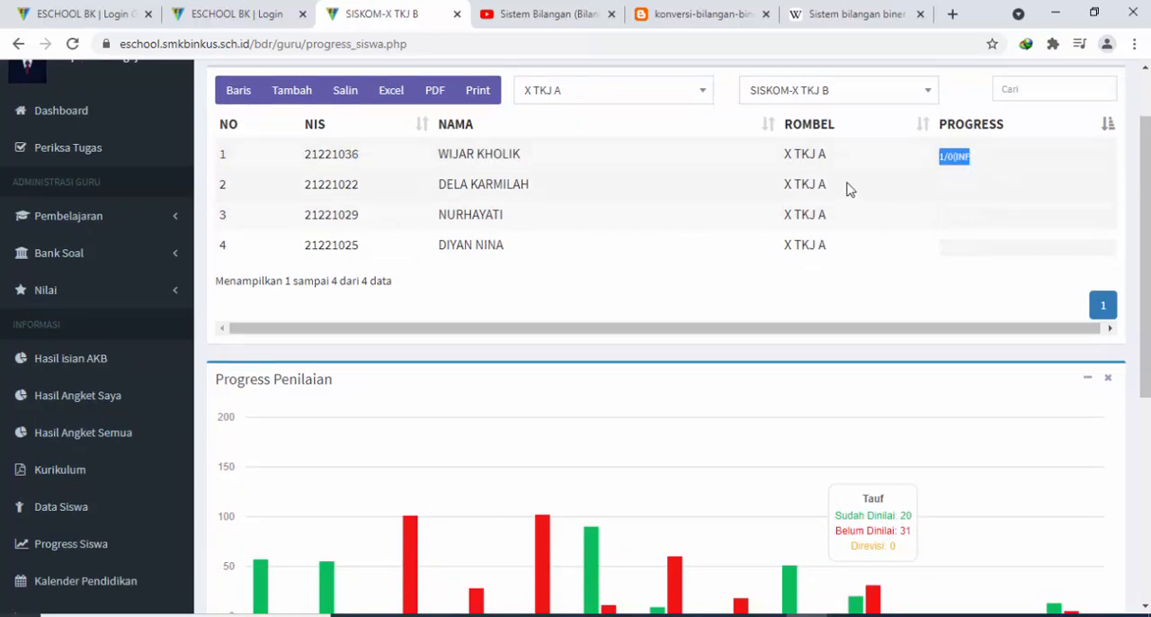
{"action": "scroll", "coordinate": [866, 193], "scroll_direction": "up", "scroll_amount": 1}
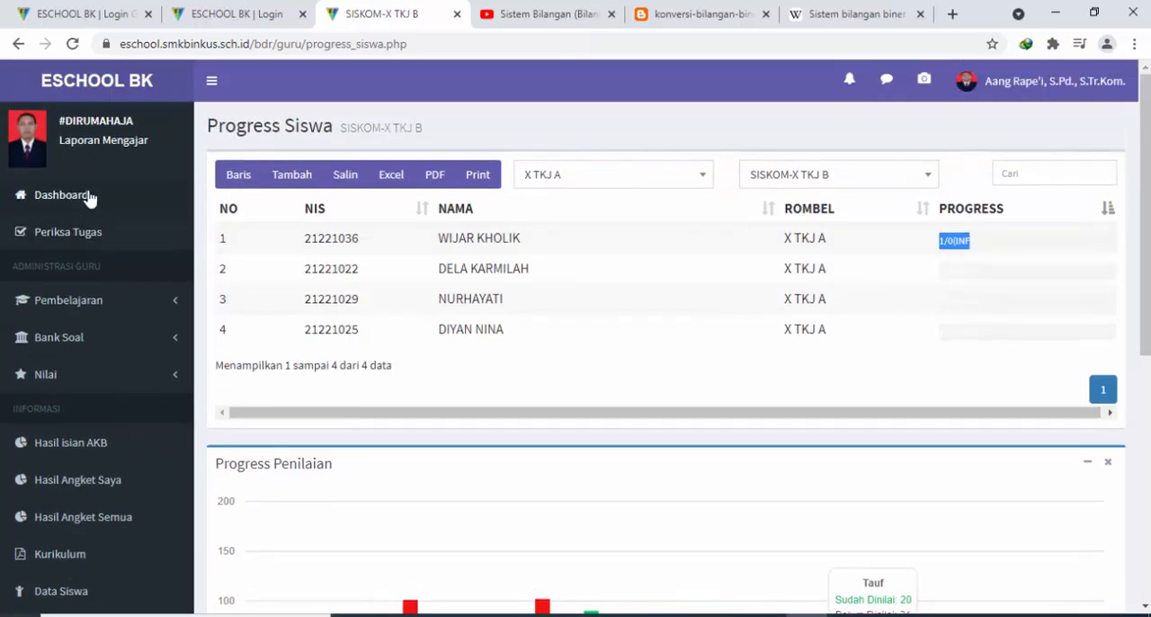
Change the subject filter of the student progress table to SISKOM-X TKJ A
{"action": "left_click", "coordinate": [764, 174]}
{"action": "left_click", "coordinate": [804, 262]}
{"action": "scroll", "coordinate": [92, 280], "scroll_direction": "down", "scroll_amount": 4}
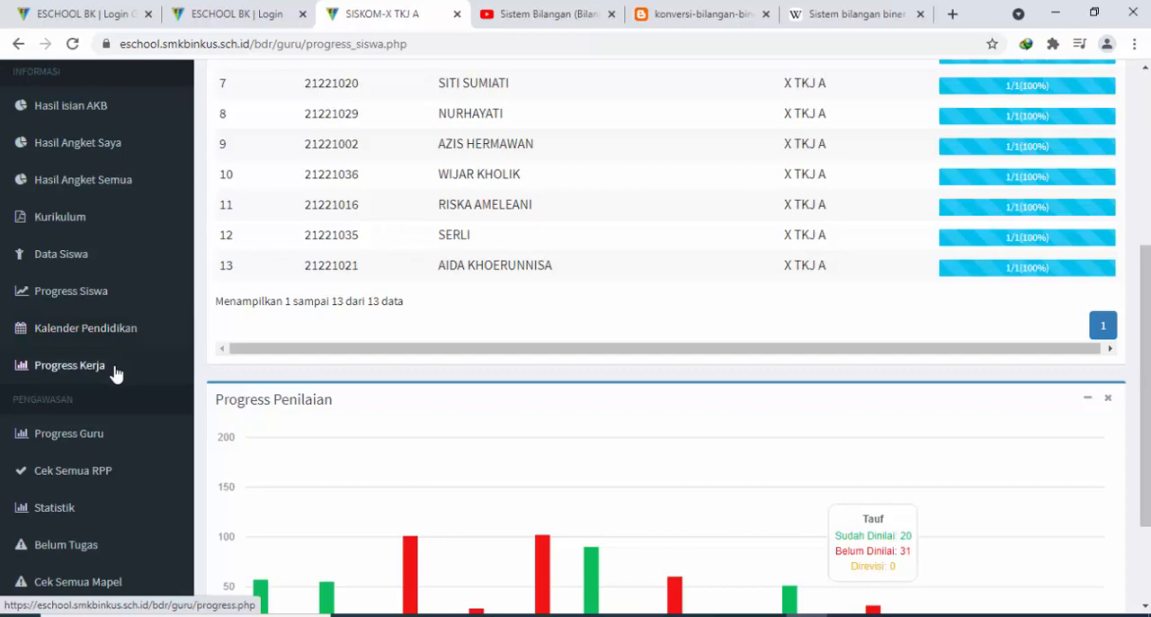
Examine the Progress Penilaian chart and the SISKOM-X TKJ A student progress list
{"action": "scroll", "coordinate": [115, 376], "scroll_direction": "down", "scroll_amount": 1}
{"action": "scroll", "coordinate": [120, 381], "scroll_direction": "up", "scroll_amount": 3}
{"action": "scroll", "coordinate": [129, 378], "scroll_direction": "down", "scroll_amount": 3}
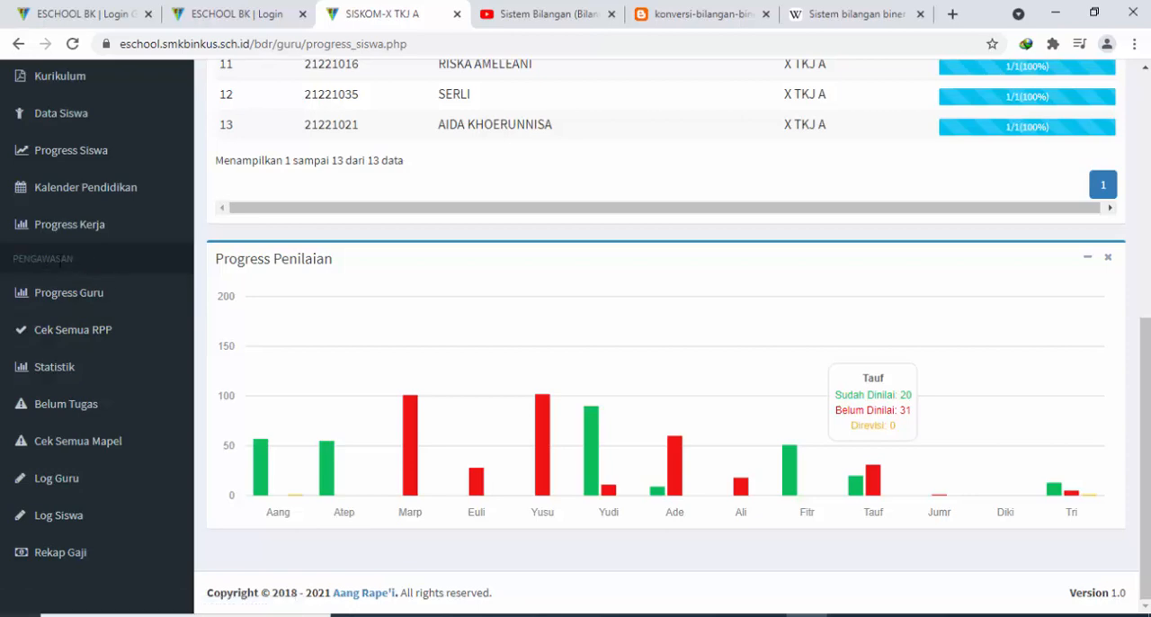
{"action": "scroll", "coordinate": [126, 429], "scroll_direction": "up", "scroll_amount": 5}
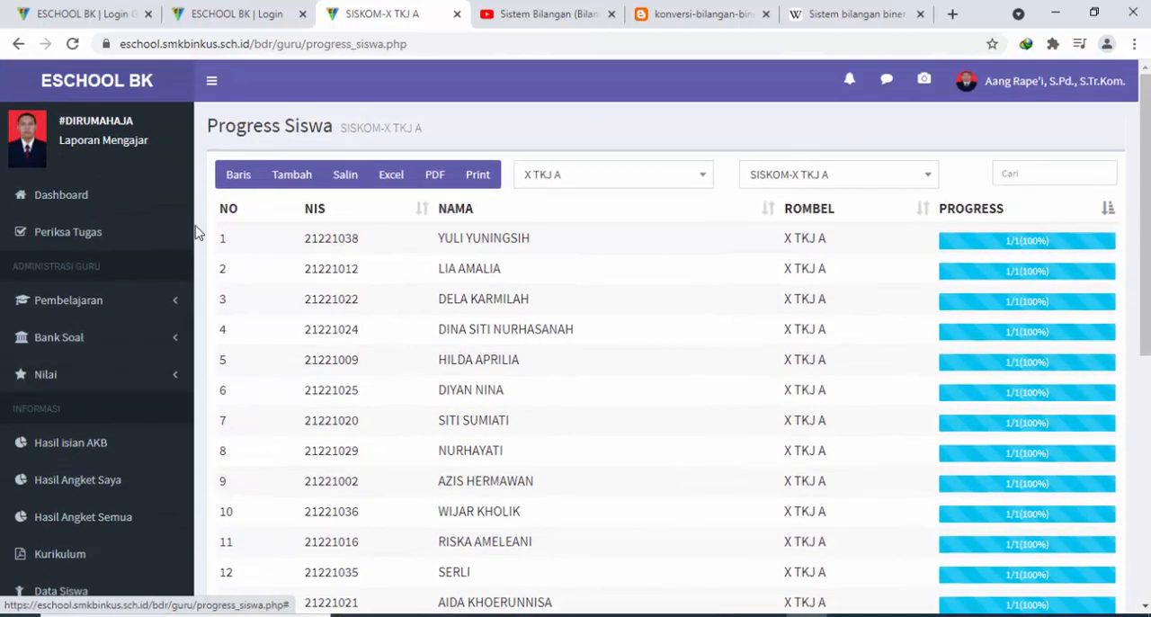
{"action": "scroll", "coordinate": [120, 347], "scroll_direction": "down", "scroll_amount": 1}
{"action": "scroll", "coordinate": [126, 391], "scroll_direction": "down", "scroll_amount": 1}
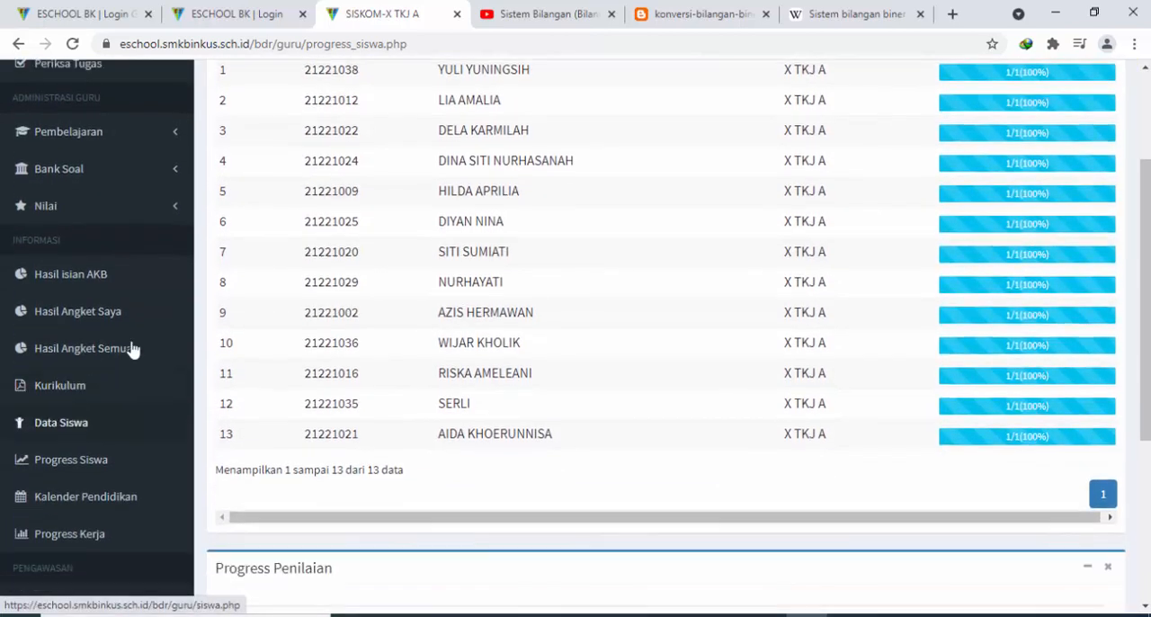
{"action": "scroll", "coordinate": [157, 229], "scroll_direction": "up", "scroll_amount": 2}
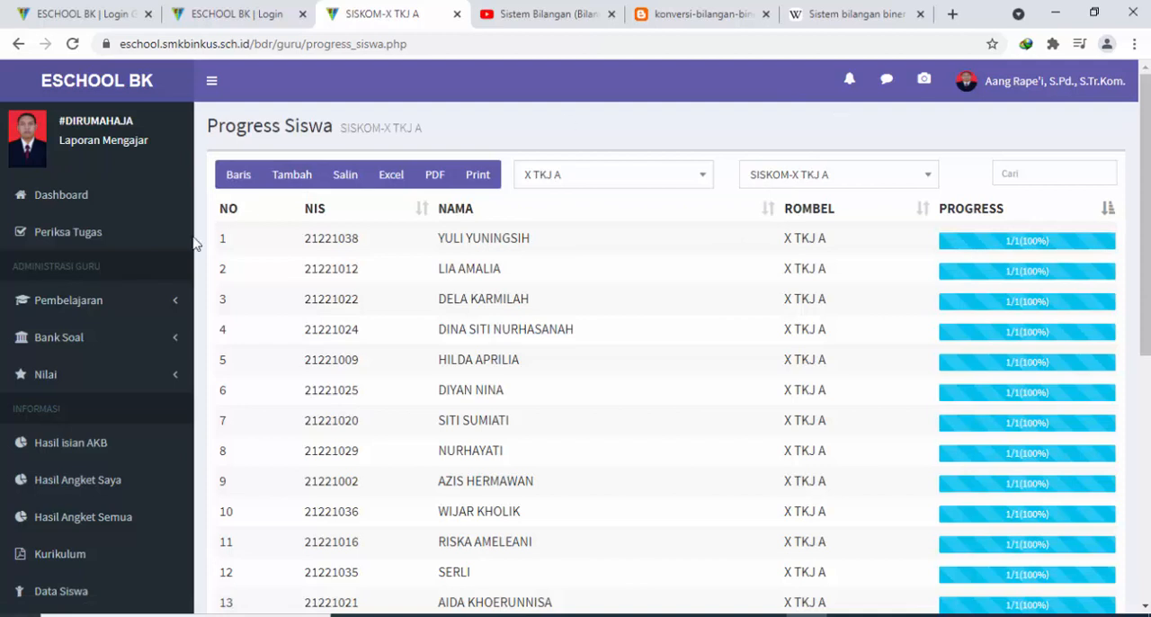
{"action": "left_click", "coordinate": [108, 306]}
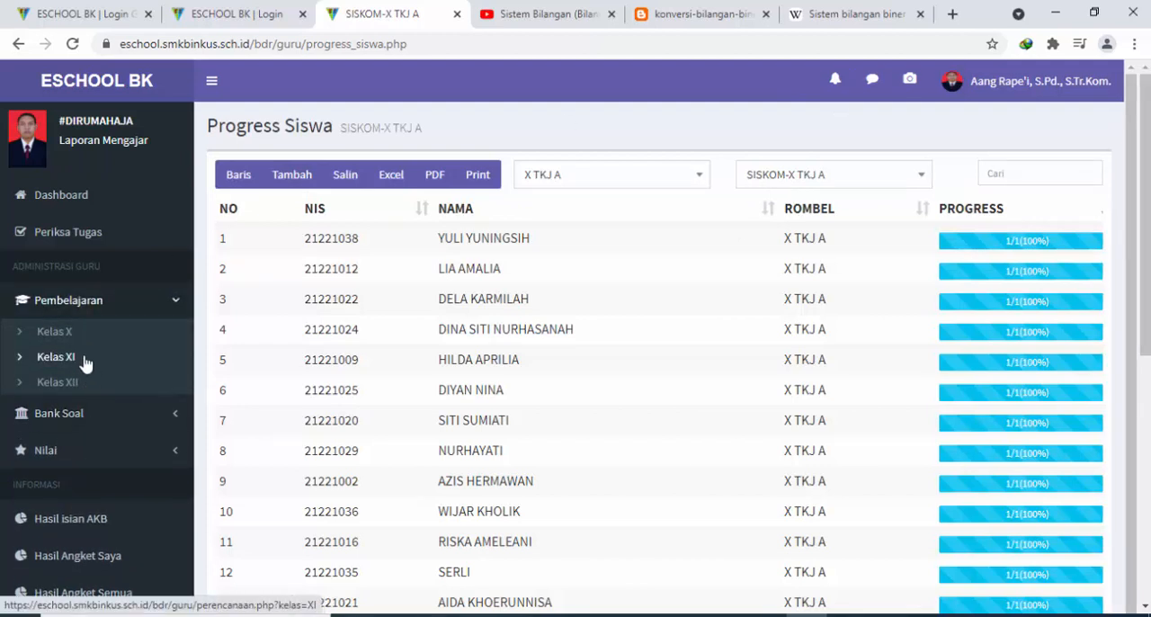
{"action": "scroll", "coordinate": [92, 398], "scroll_direction": "down", "scroll_amount": 1}
{"action": "scroll", "coordinate": [112, 517], "scroll_direction": "down", "scroll_amount": 4}
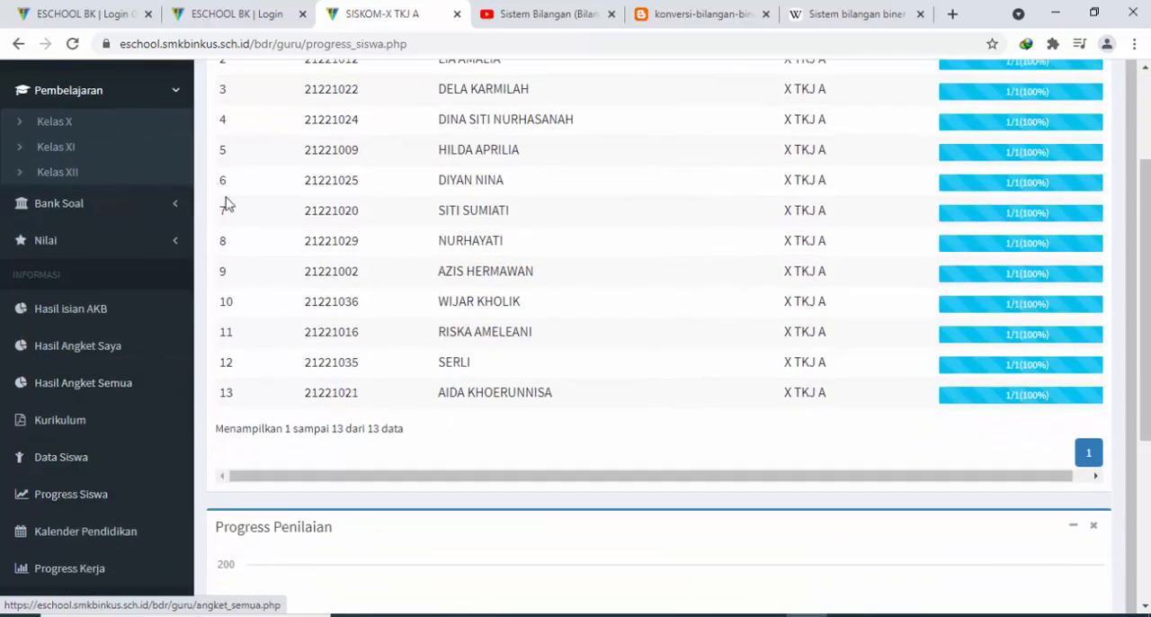
{"action": "scroll", "coordinate": [740, 215], "scroll_direction": "up", "scroll_amount": 5}
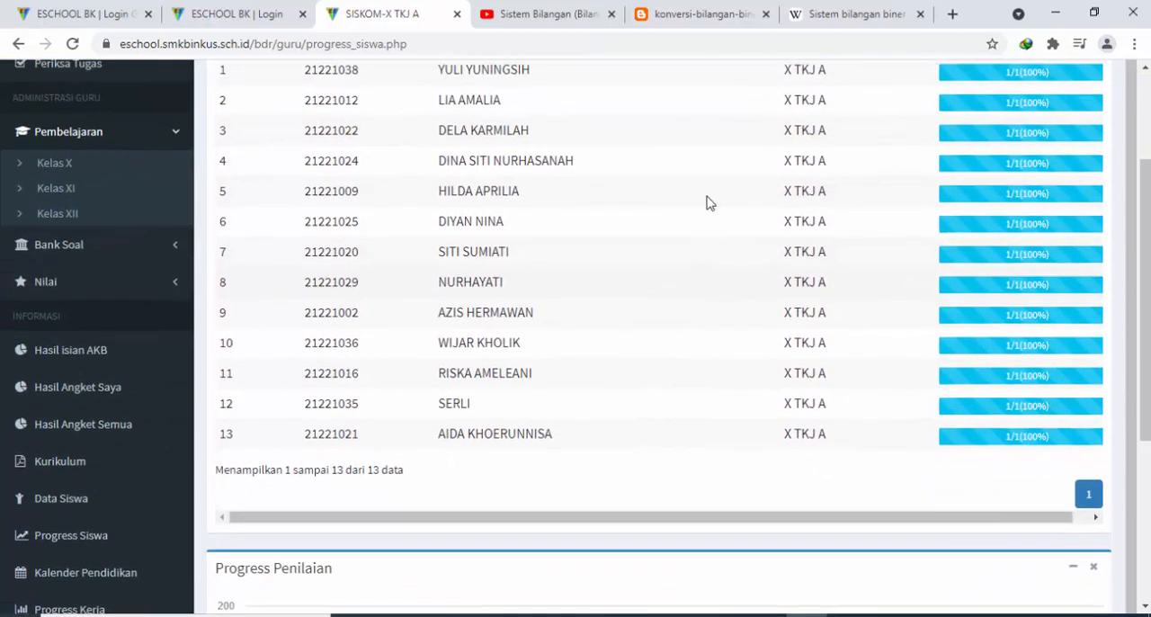
Switch to the student login page, enter the displayed captcha code and try to log in with the prefilled account
{"action": "left_click", "coordinate": [248, 8]}
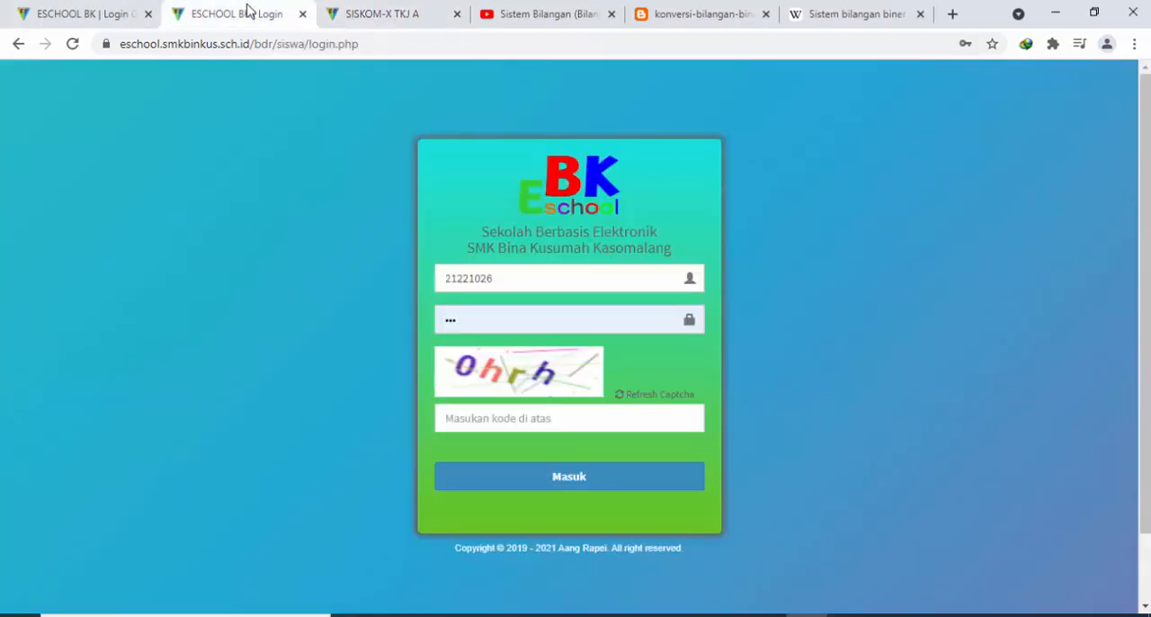
{"action": "left_click", "coordinate": [488, 418]}
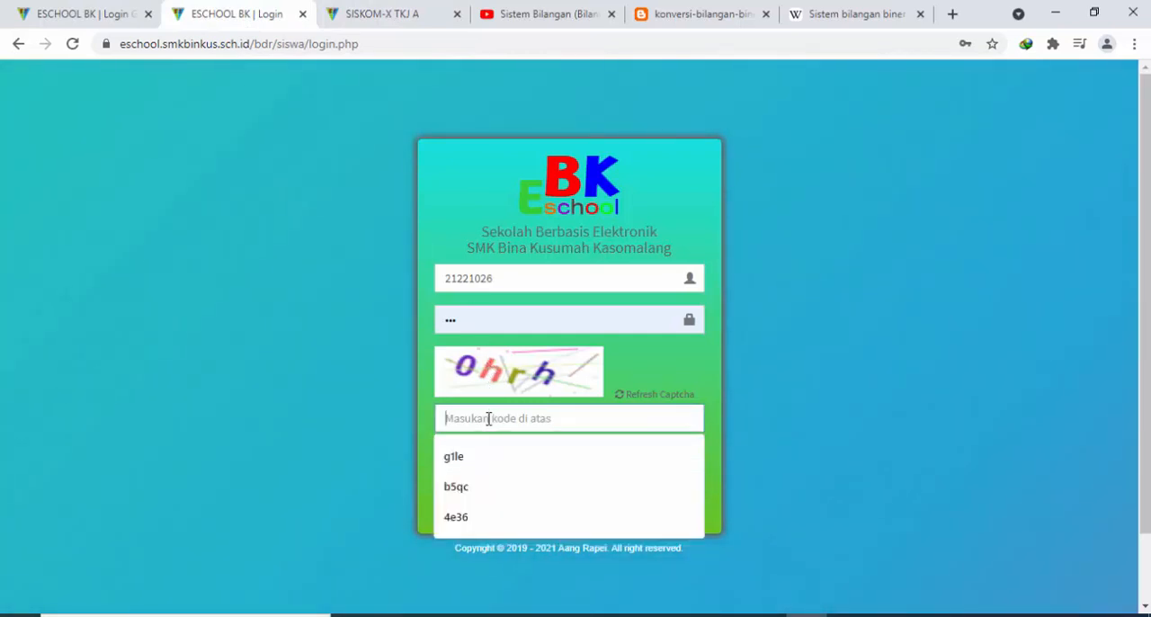
{"action": "type", "text": "0hrh"}
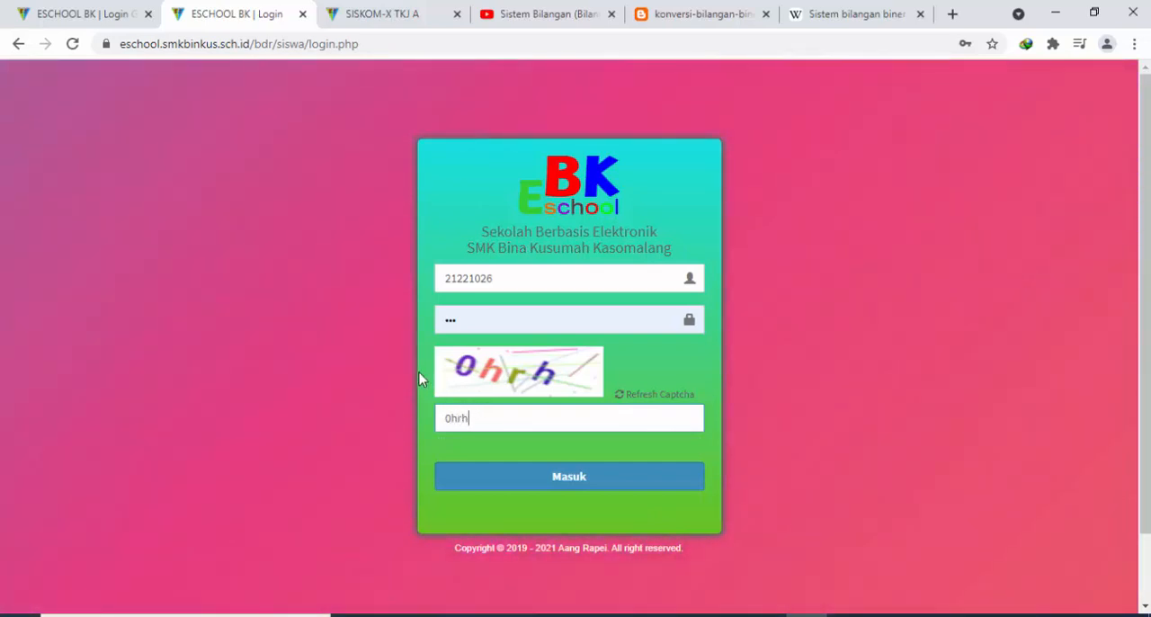
{"action": "left_click", "coordinate": [579, 471]}
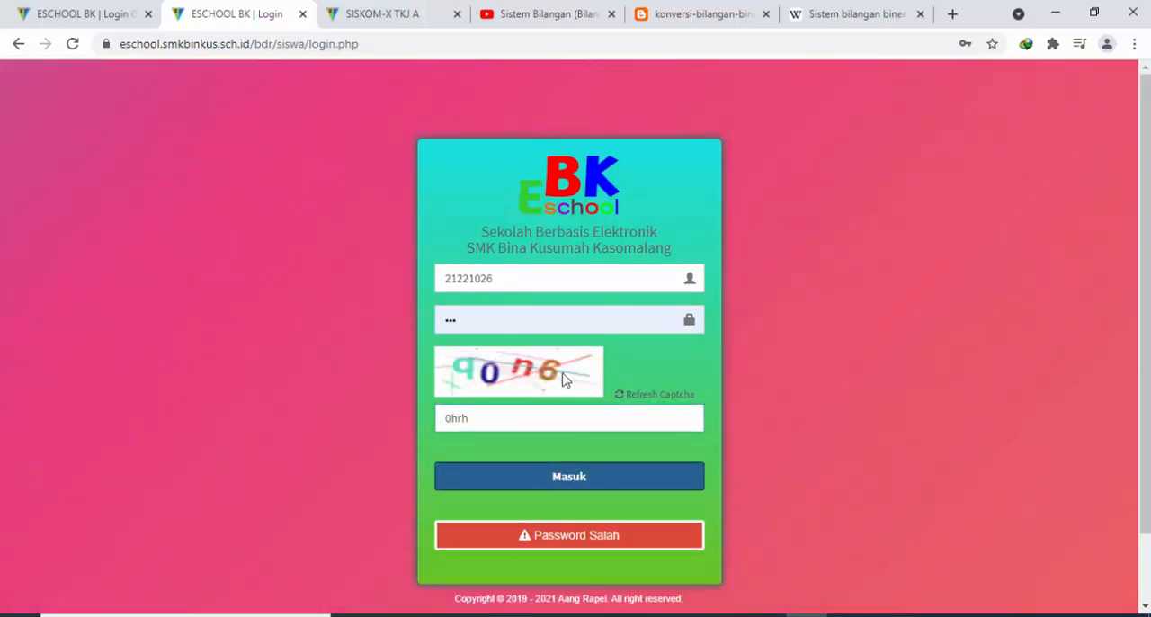
Re-enter the student account password and the displayed captcha code, log in, and save the password in the browser
{"action": "double_click", "coordinate": [485, 320]}
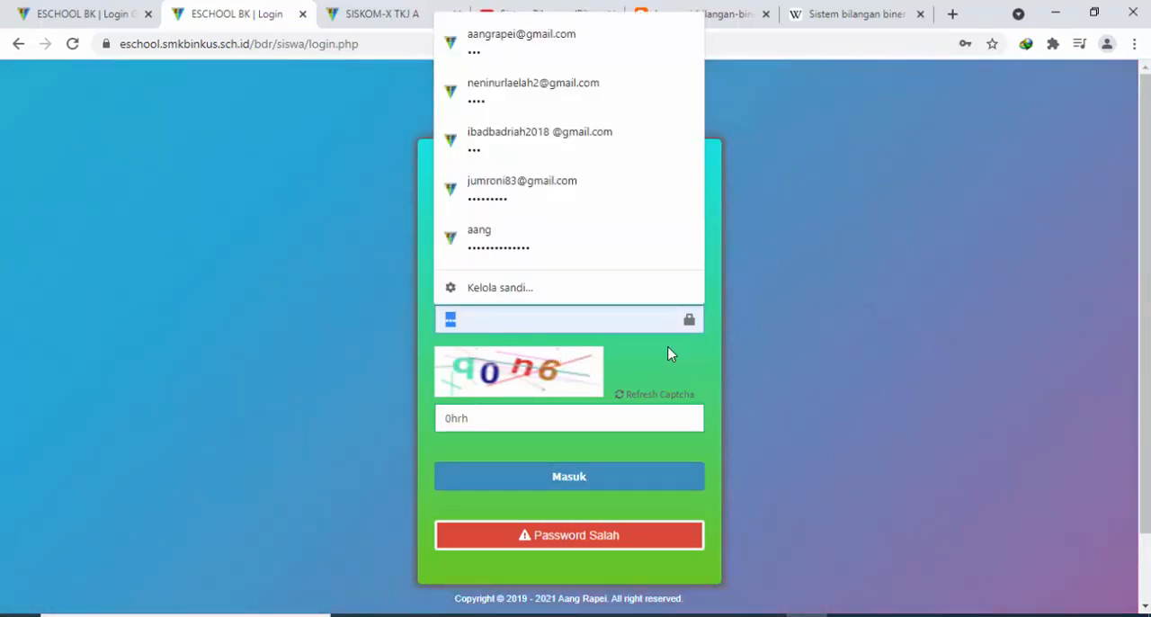
{"action": "type", "text": "••"}
{"action": "left_click_drag", "start_coordinate": [525, 432], "coordinate": [395, 429]}
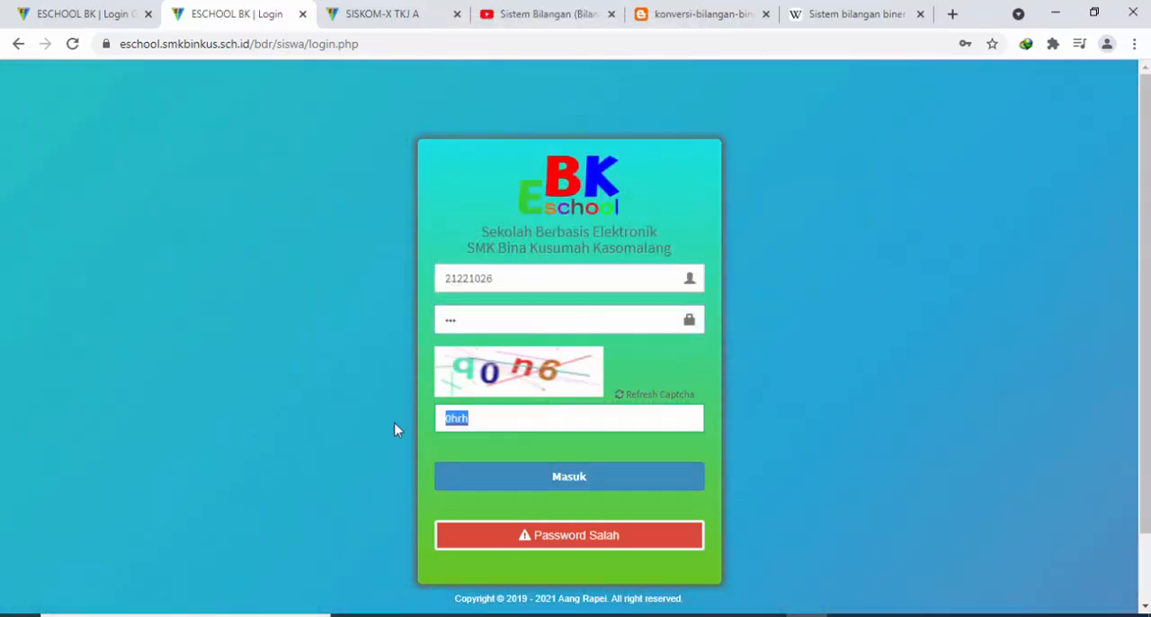
{"action": "type", "text": "g"}
{"action": "type", "text": "0n6"}
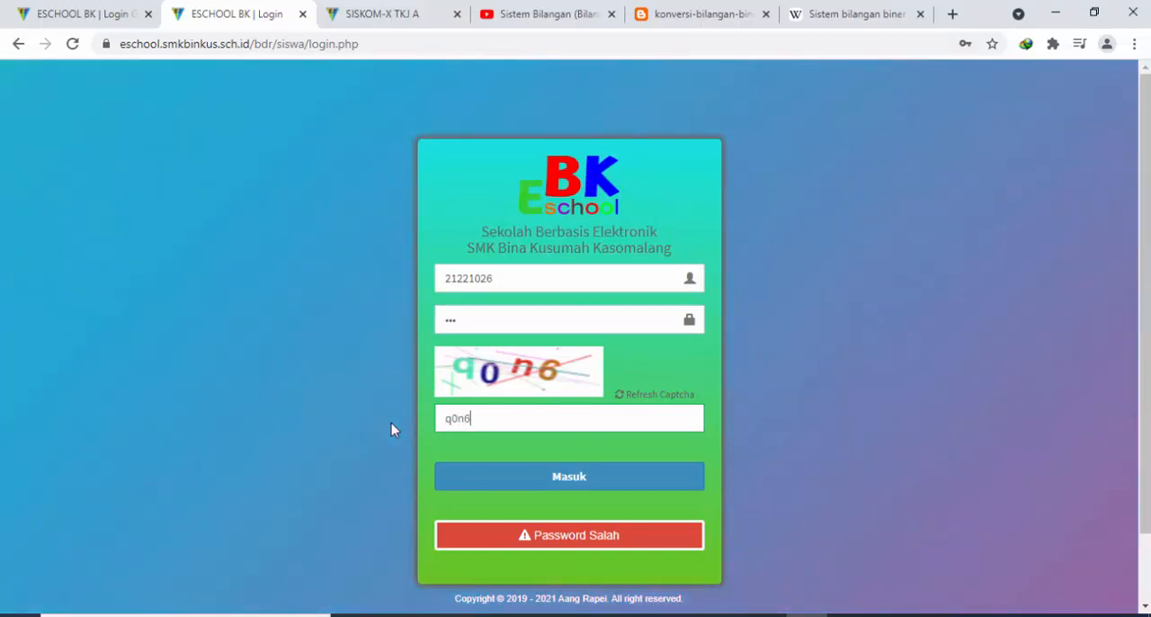
{"action": "left_click", "coordinate": [480, 472]}
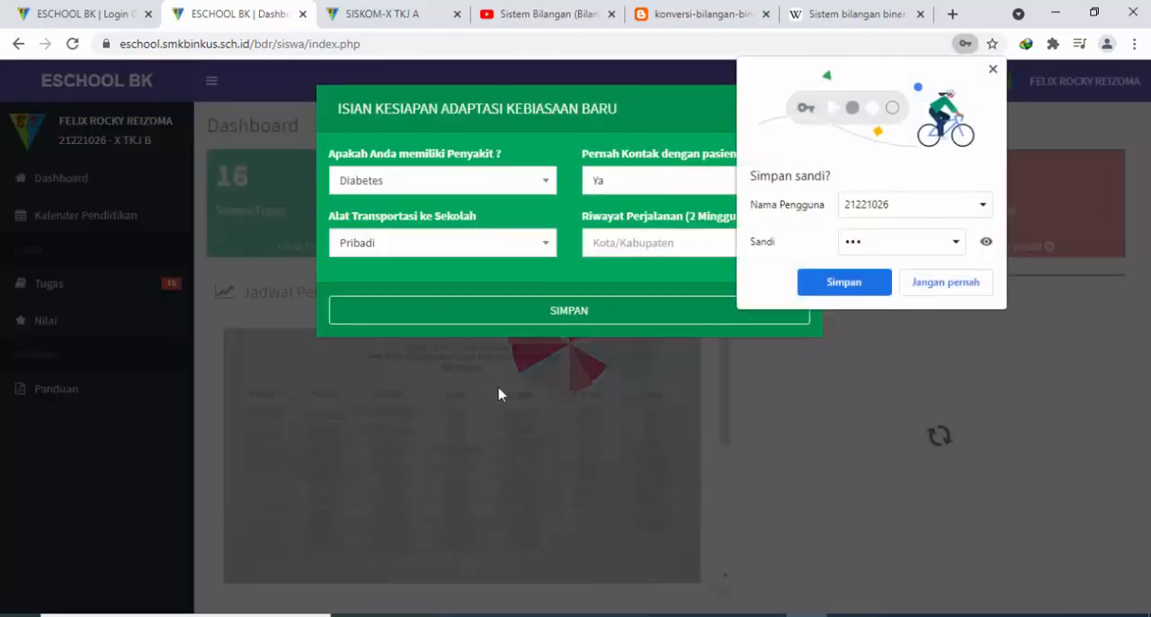
{"action": "left_click", "coordinate": [874, 281]}
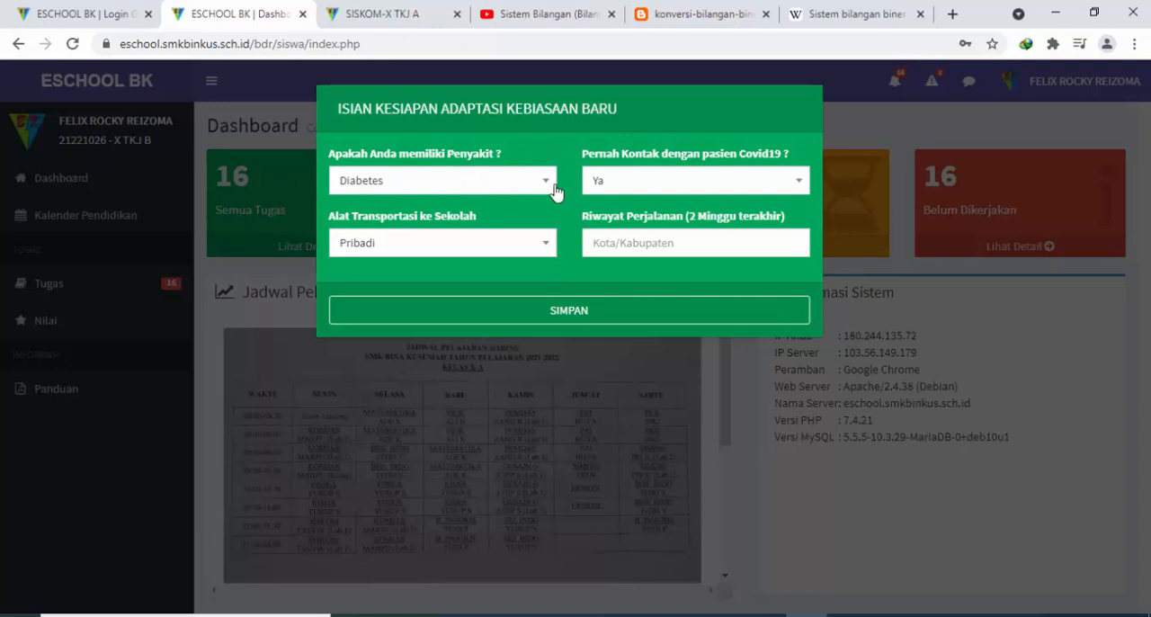
In the new-habits readiness form, set the illness answer to Tidak Ada Riwayat Penyakit and the school transport to Jalan Kaki
{"action": "left_click", "coordinate": [410, 189]}
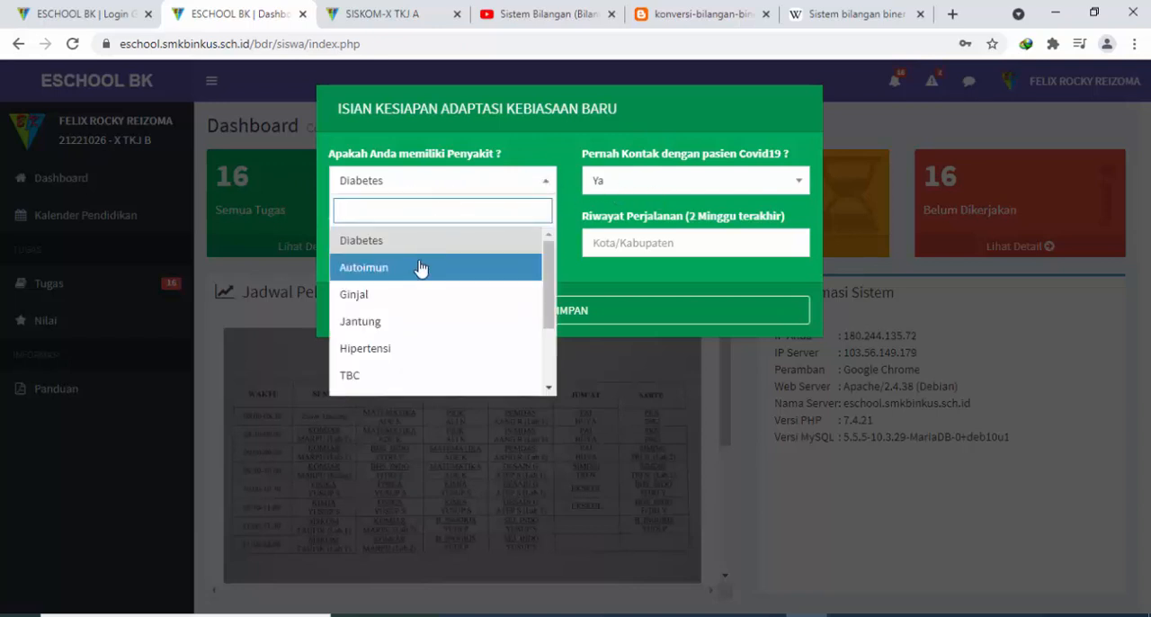
{"action": "scroll", "coordinate": [415, 310], "scroll_direction": "down", "scroll_amount": 2}
{"action": "scroll", "coordinate": [416, 310], "scroll_direction": "down", "scroll_amount": 1}
{"action": "left_click", "coordinate": [449, 386]}
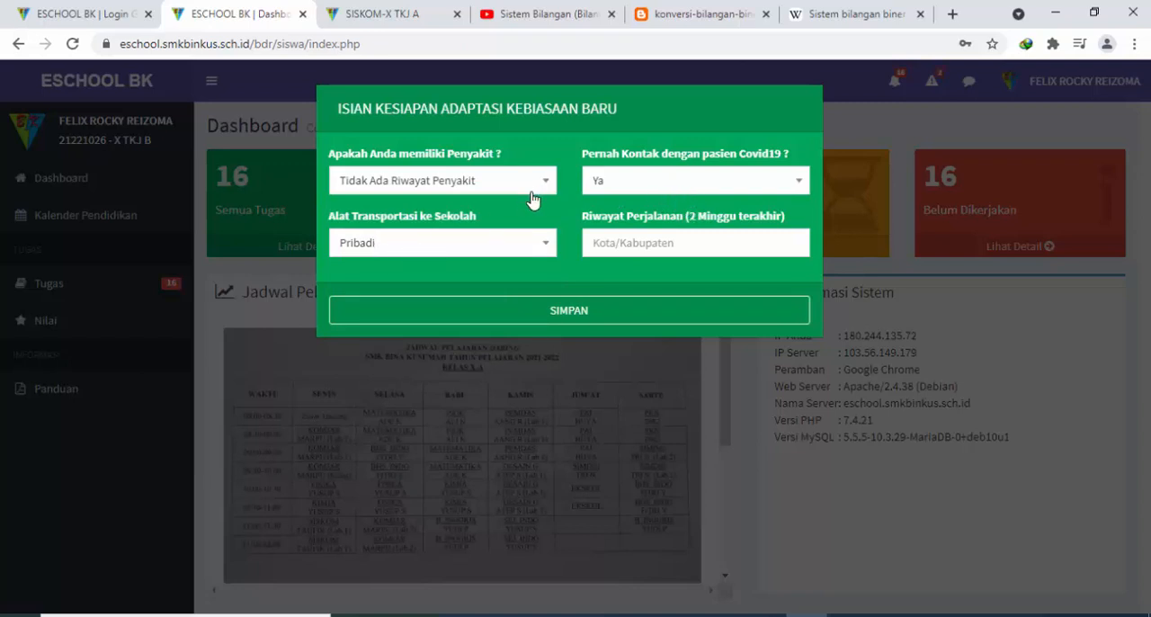
{"action": "left_click", "coordinate": [435, 252]}
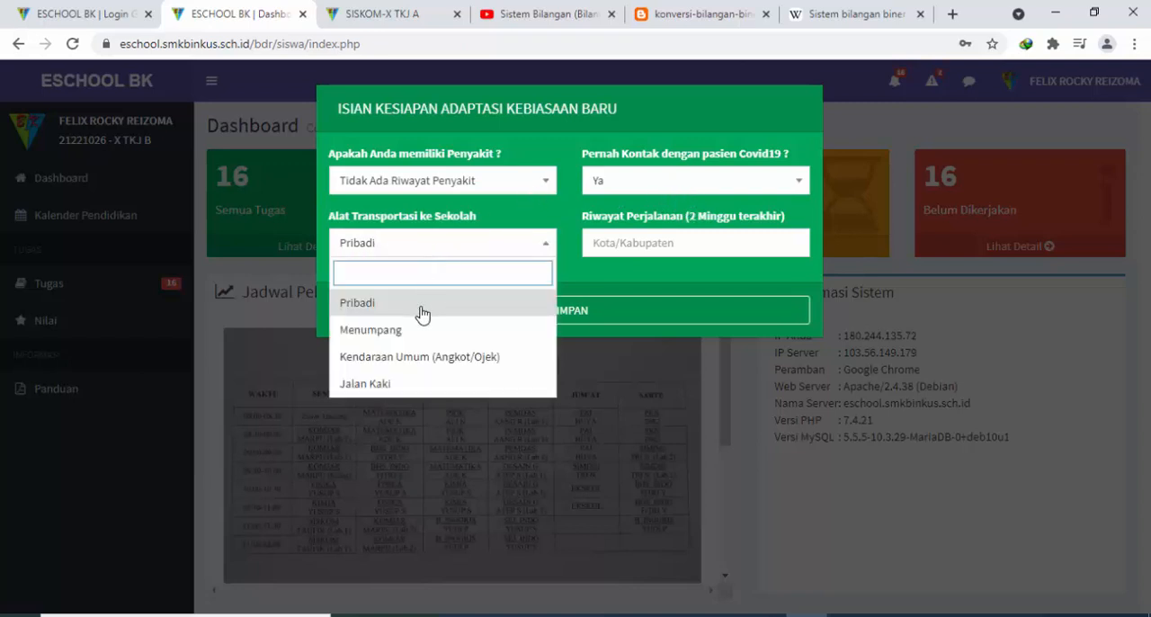
{"action": "left_click", "coordinate": [429, 381]}
Enter Jakarta as the travel history of the last two weeks, save the readiness form and close its update version
{"action": "left_click", "coordinate": [634, 244]}
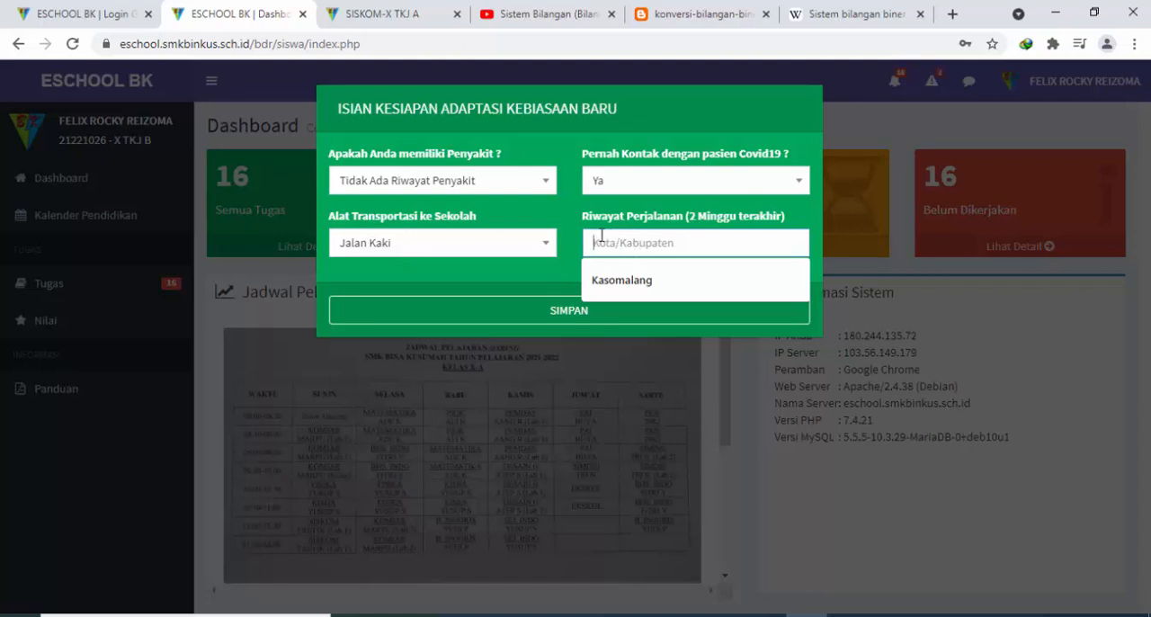
{"action": "type", "text": "Jakr"}
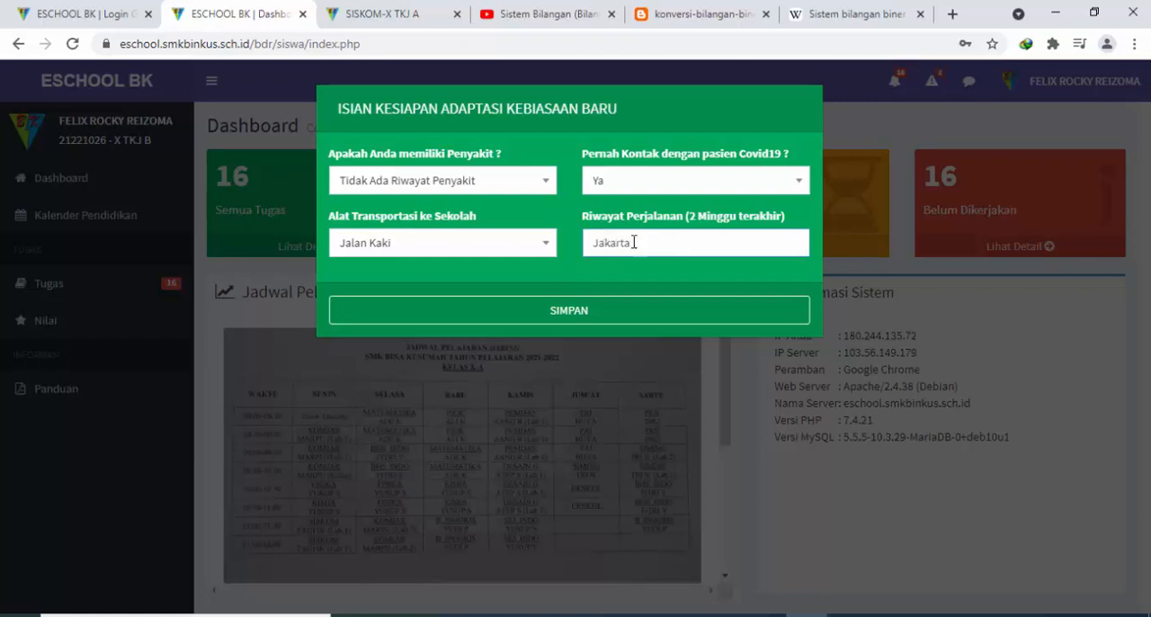
{"action": "left_click", "coordinate": [616, 317]}
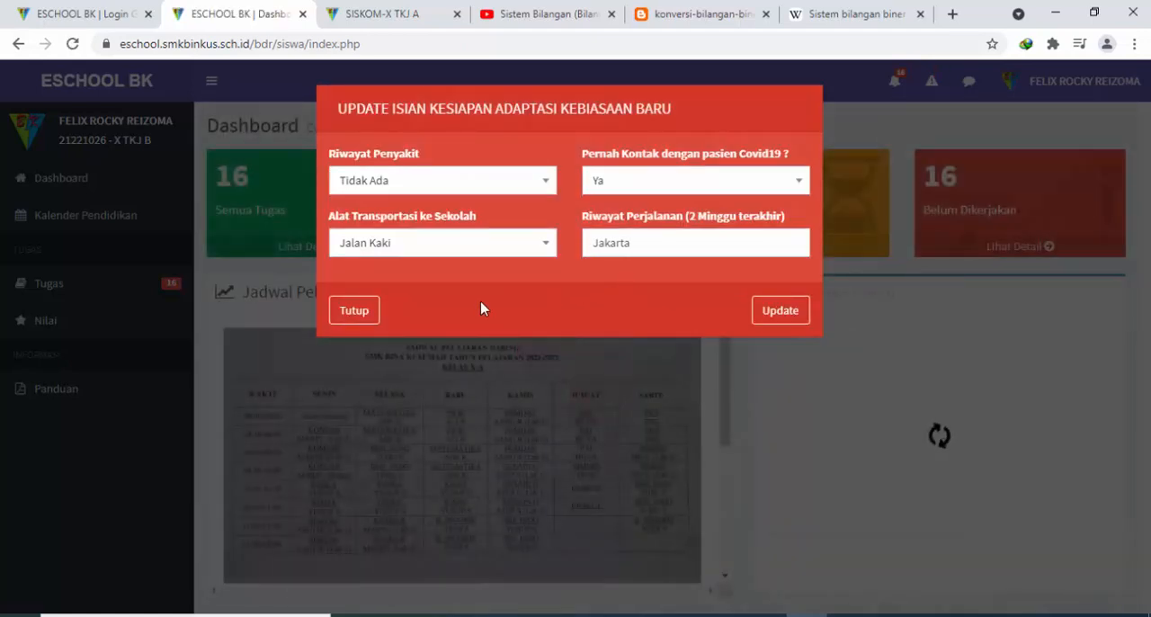
{"action": "left_click", "coordinate": [369, 311]}
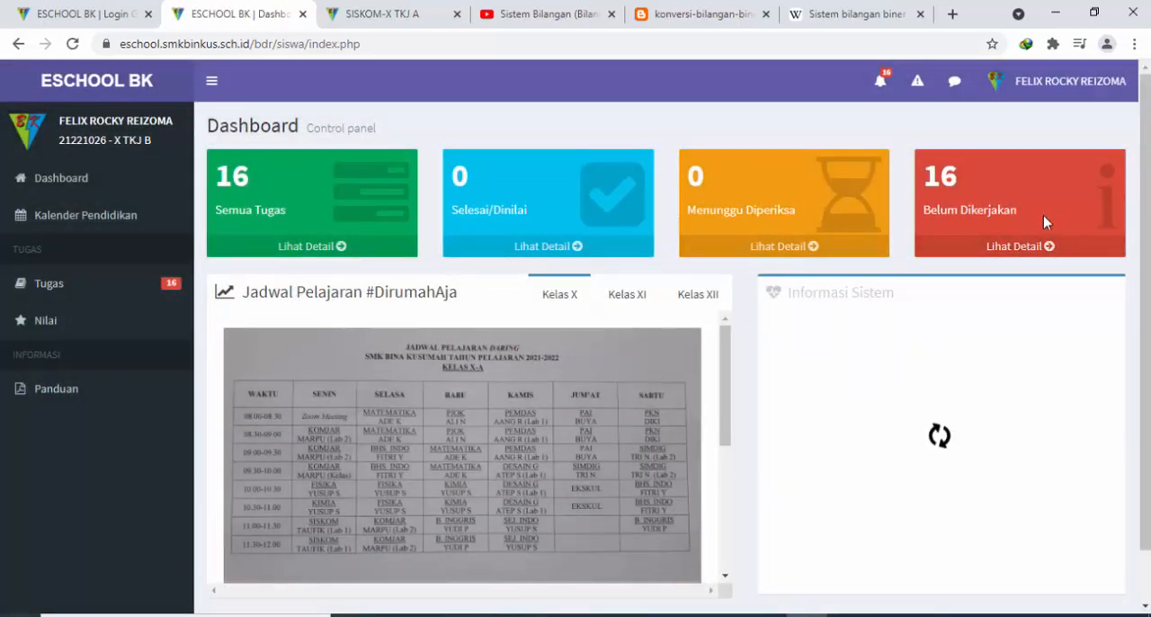
Review the student's deadline notifications and the list of new assignments
{"action": "left_click", "coordinate": [919, 83]}
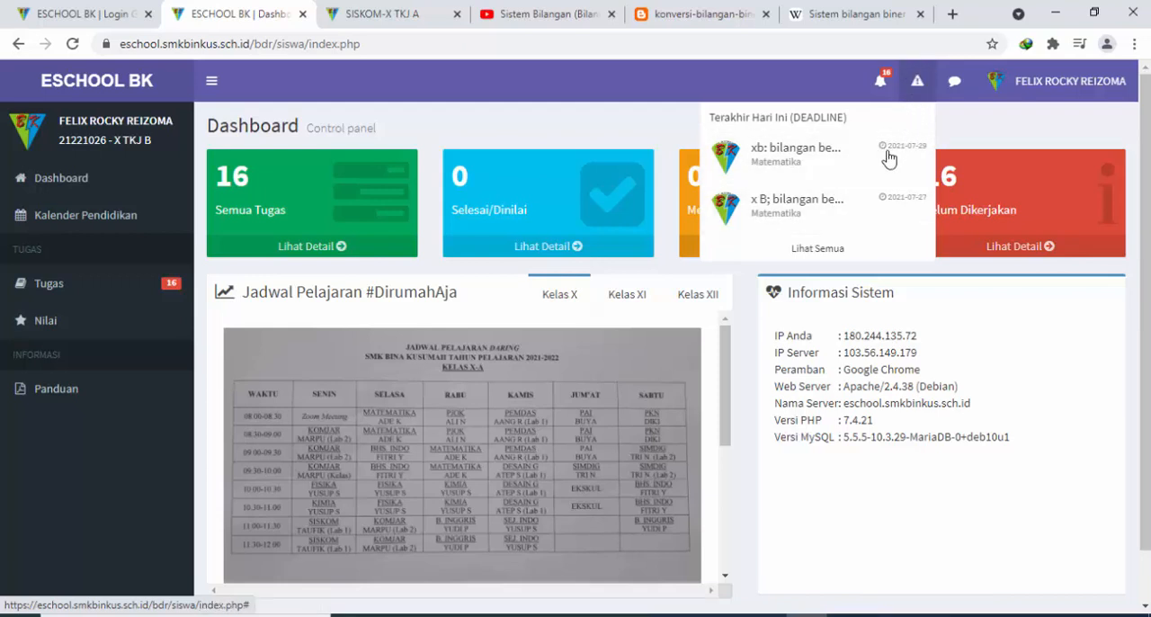
{"action": "left_click_drag", "start_coordinate": [742, 117], "coordinate": [851, 118]}
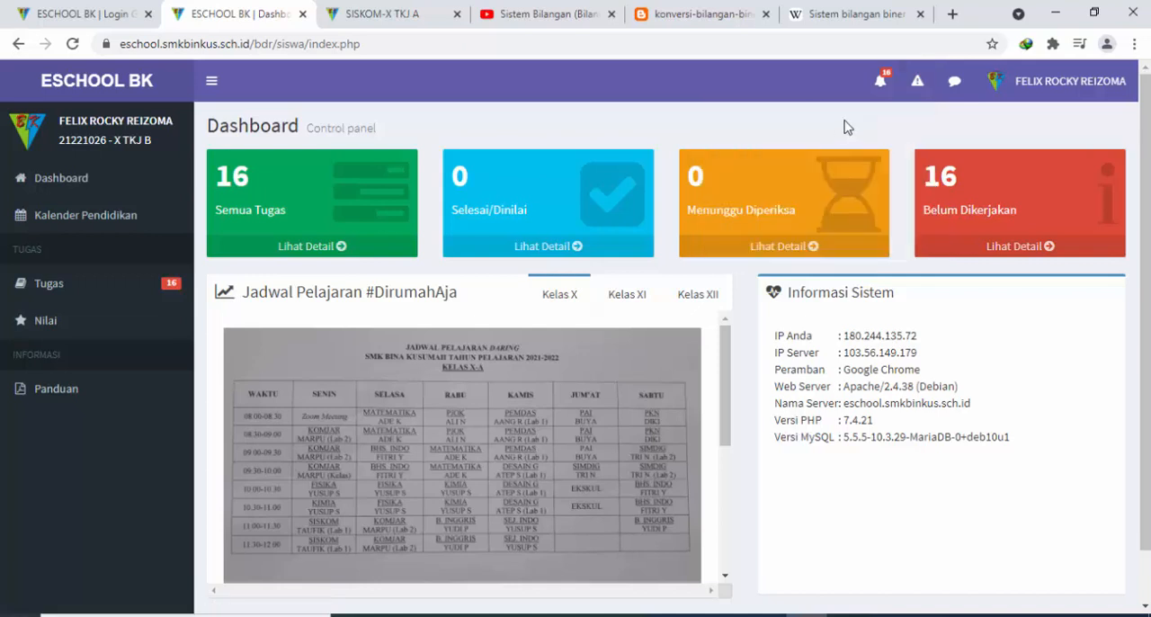
{"action": "left_click", "coordinate": [917, 81]}
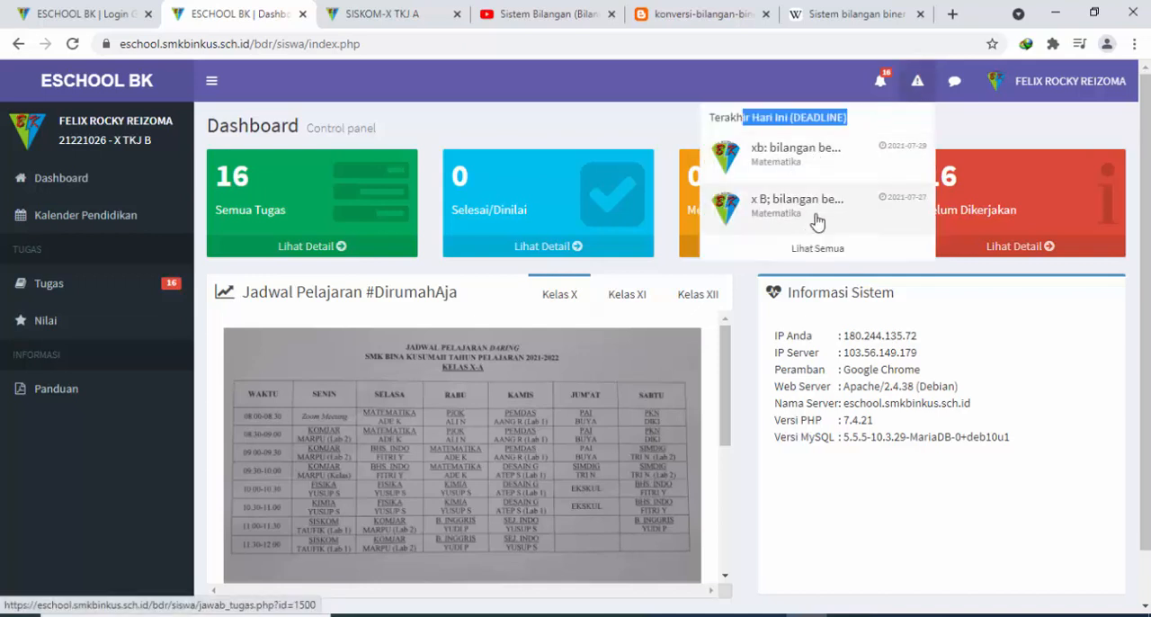
{"action": "left_click", "coordinate": [881, 83]}
{"action": "scroll", "coordinate": [795, 210], "scroll_direction": "down", "scroll_amount": 5}
{"action": "scroll", "coordinate": [796, 210], "scroll_direction": "up", "scroll_amount": 5}
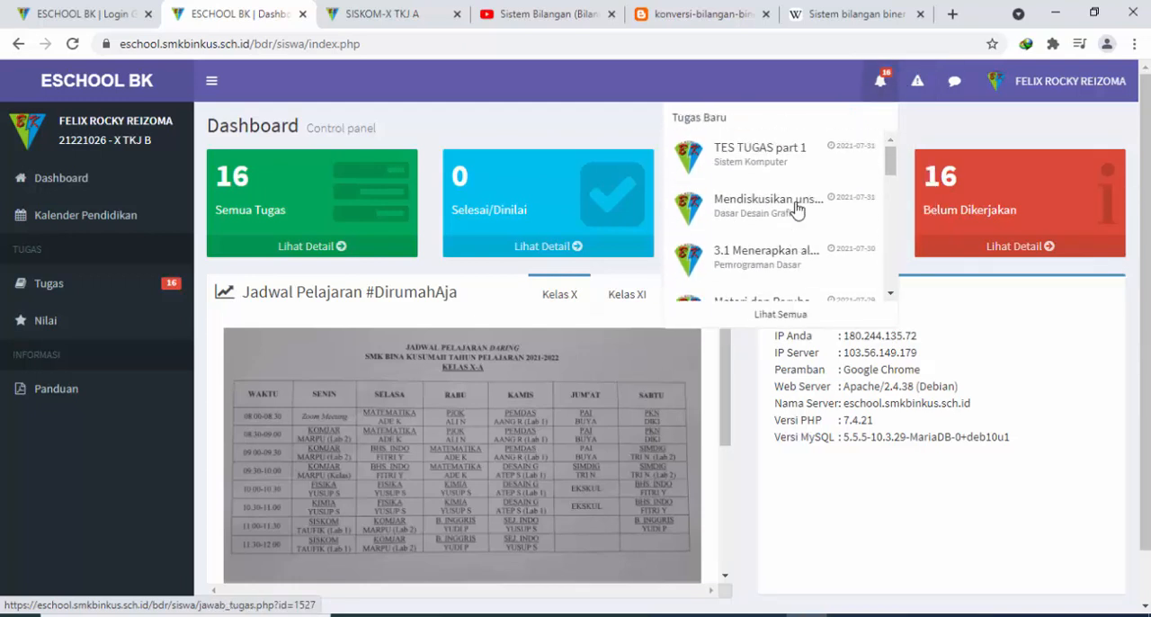
{"action": "scroll", "coordinate": [777, 223], "scroll_direction": "down", "scroll_amount": 3}
{"action": "scroll", "coordinate": [783, 189], "scroll_direction": "up", "scroll_amount": 3}
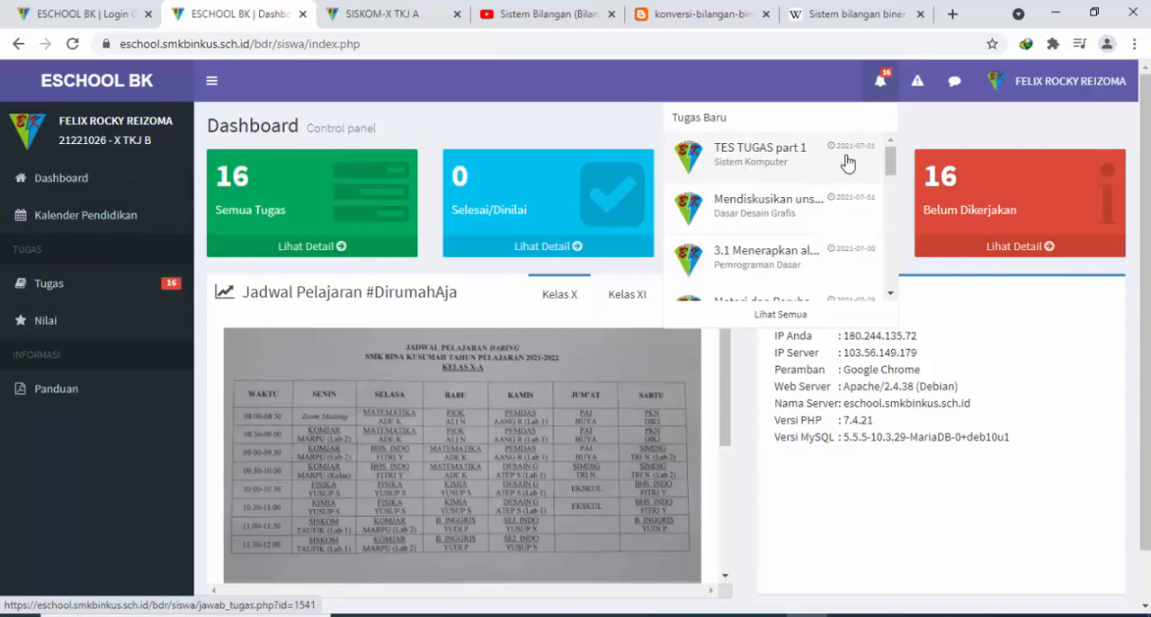
Open the new assignment TES TUGAS part 1 and look through its details, study link, conversion table, video and instructions
{"action": "left_click", "coordinate": [793, 158]}
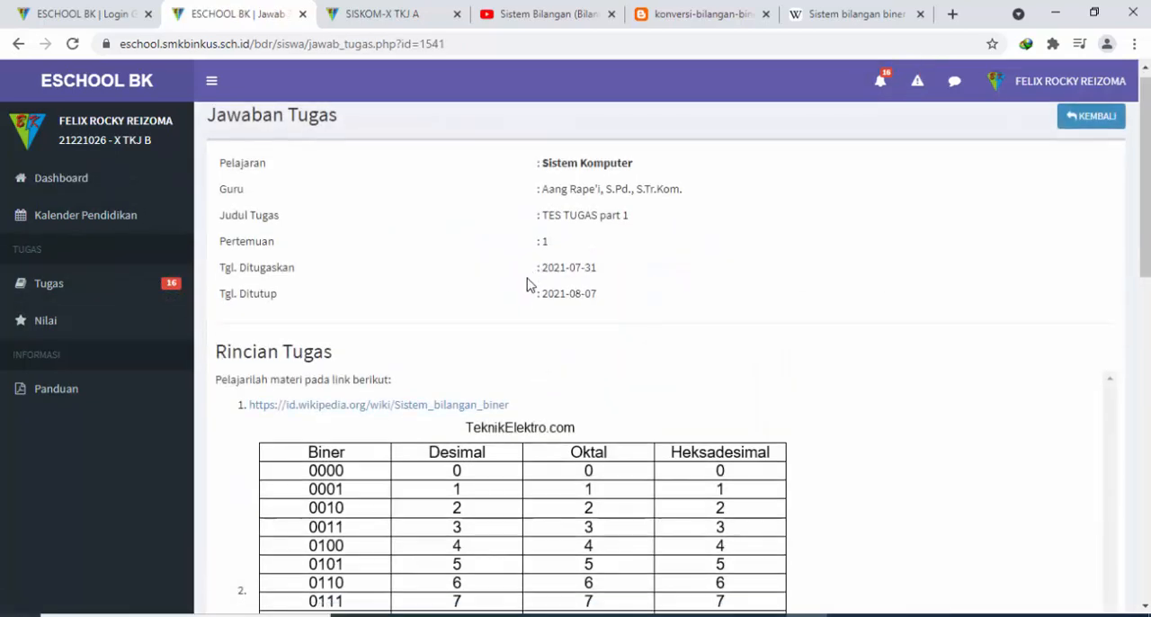
{"action": "scroll", "coordinate": [527, 284], "scroll_direction": "down", "scroll_amount": 3}
{"action": "scroll", "coordinate": [528, 284], "scroll_direction": "down", "scroll_amount": 5}
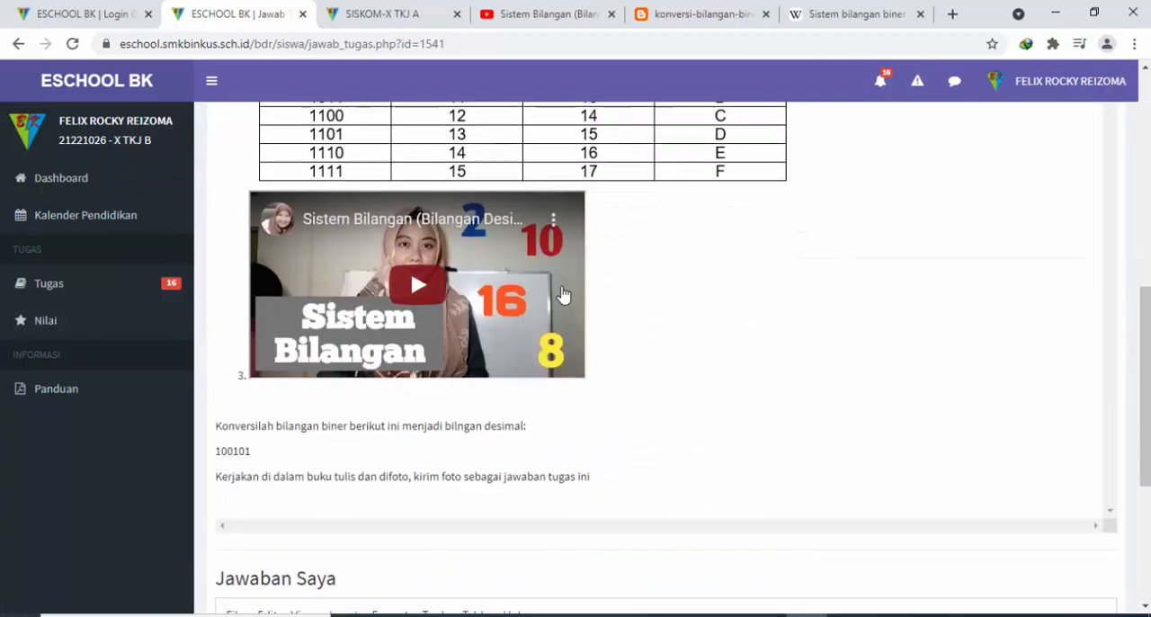
{"action": "scroll", "coordinate": [570, 303], "scroll_direction": "down", "scroll_amount": 4}
{"action": "scroll", "coordinate": [570, 303], "scroll_direction": "up", "scroll_amount": 9}
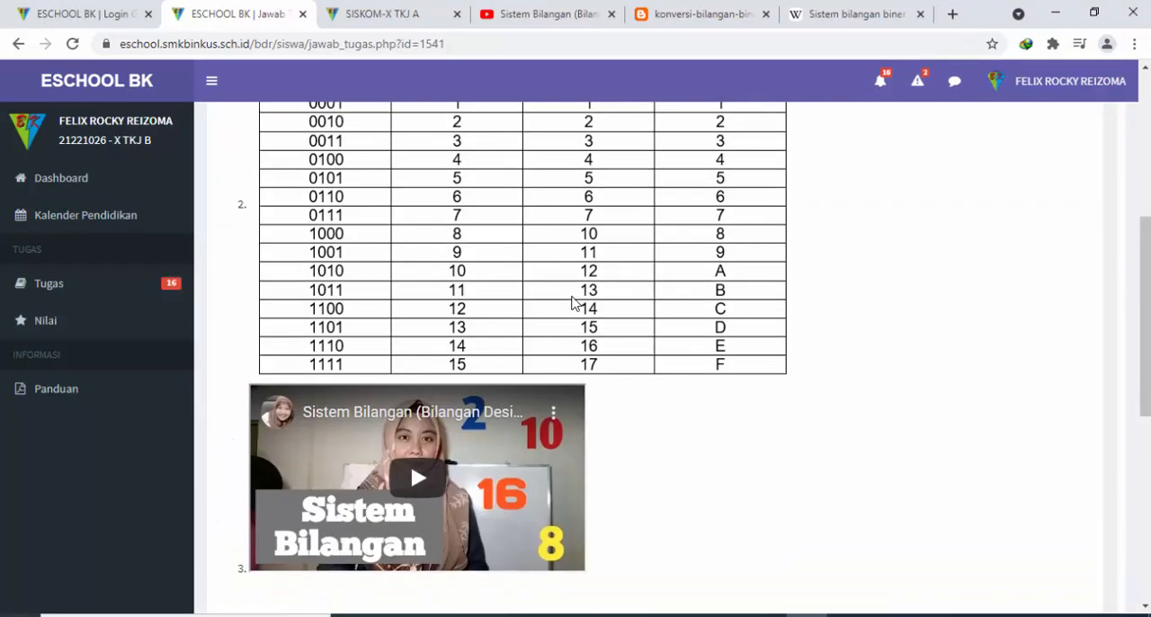
{"action": "scroll", "coordinate": [573, 301], "scroll_direction": "up", "scroll_amount": 2}
{"action": "scroll", "coordinate": [576, 303], "scroll_direction": "down", "scroll_amount": 3}
{"action": "scroll", "coordinate": [537, 296], "scroll_direction": "up", "scroll_amount": 2}
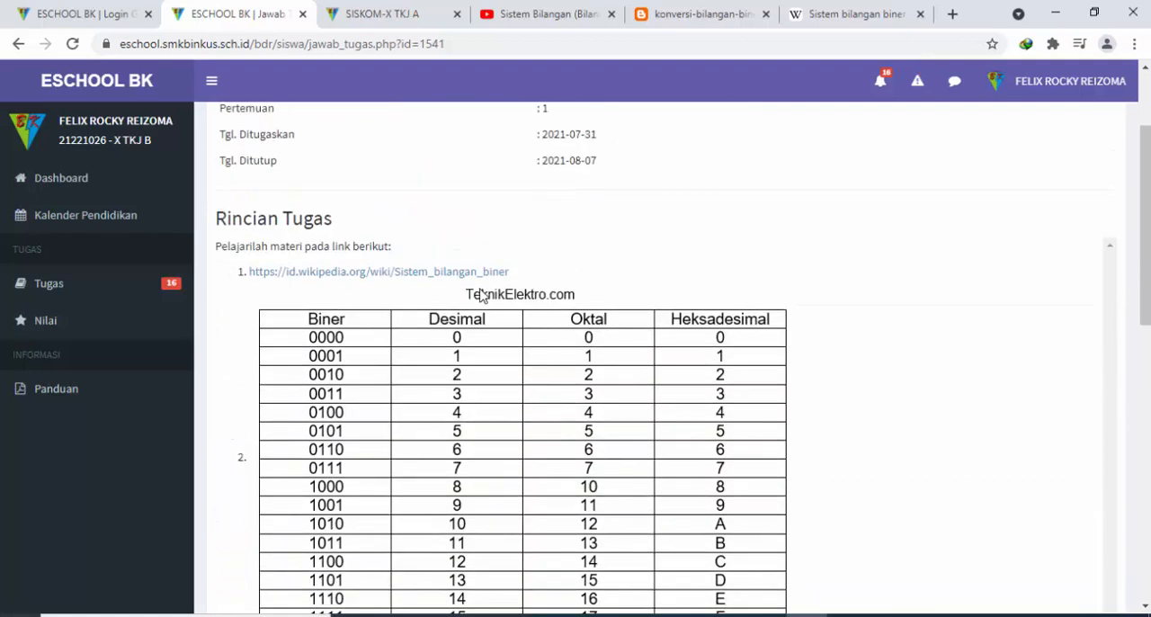
{"action": "scroll", "coordinate": [520, 326], "scroll_direction": "down", "scroll_amount": 1}
{"action": "scroll", "coordinate": [513, 188], "scroll_direction": "down", "scroll_amount": 4}
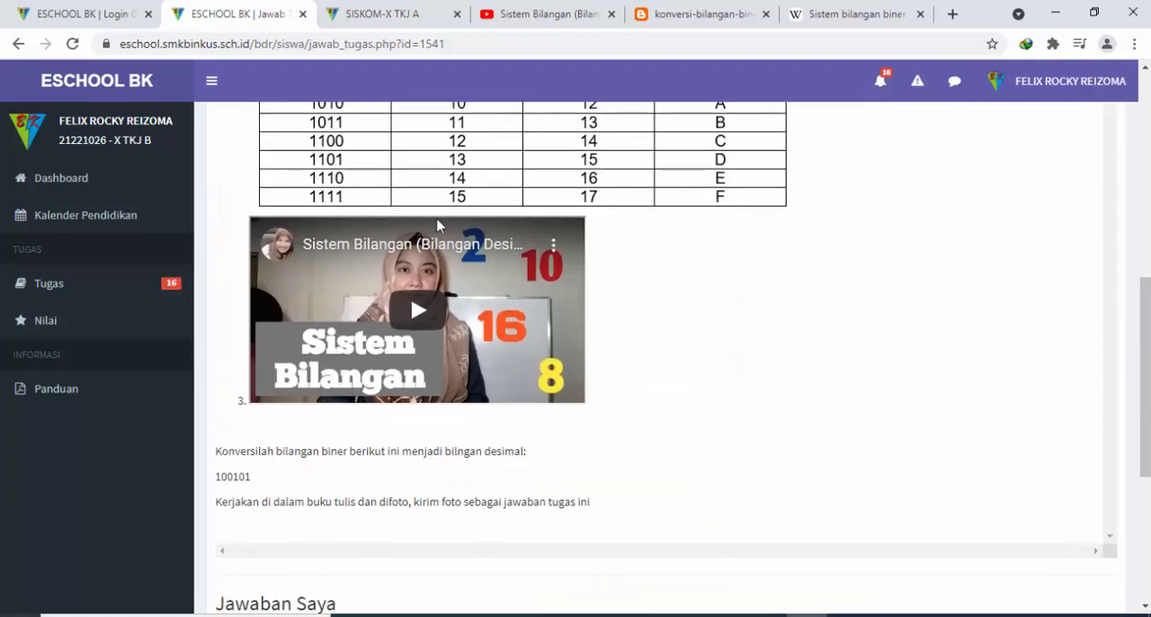
Play the embedded Sistem Bilangan video briefly, pause it and review the assignment's details again
{"action": "scroll", "coordinate": [758, 280], "scroll_direction": "up", "scroll_amount": 4}
{"action": "scroll", "coordinate": [659, 248], "scroll_direction": "down", "scroll_amount": 4}
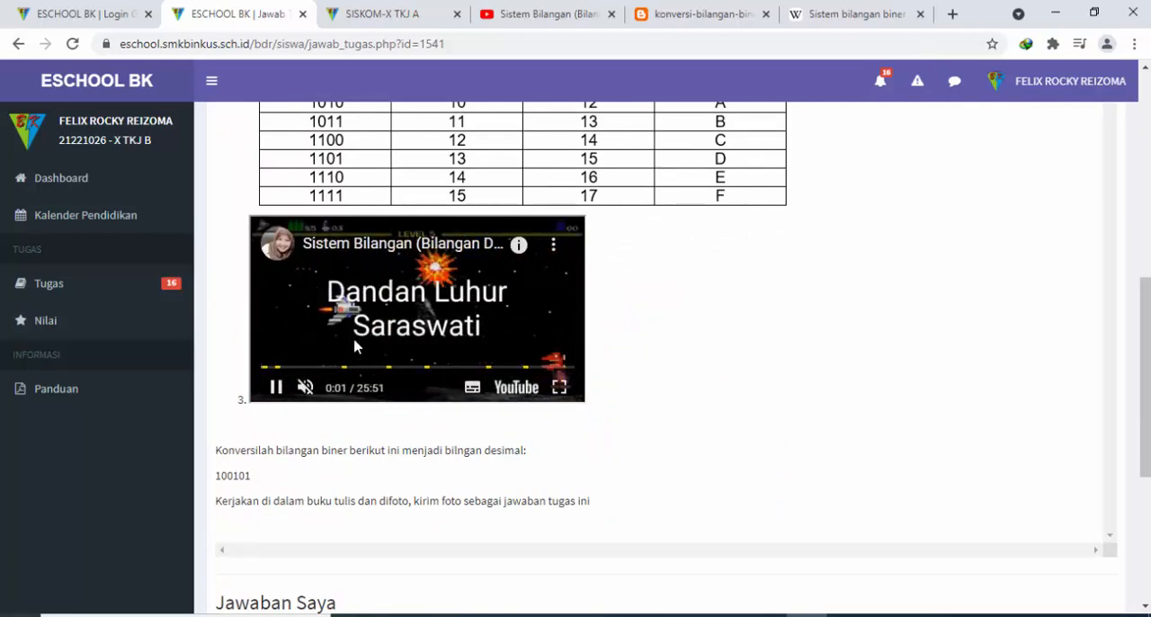
{"action": "left_click", "coordinate": [522, 295]}
{"action": "scroll", "coordinate": [583, 280], "scroll_direction": "up", "scroll_amount": 2}
{"action": "scroll", "coordinate": [881, 260], "scroll_direction": "up", "scroll_amount": 6}
{"action": "scroll", "coordinate": [881, 260], "scroll_direction": "down", "scroll_amount": 10}
{"action": "scroll", "coordinate": [884, 262], "scroll_direction": "up", "scroll_amount": 5}
{"action": "scroll", "coordinate": [886, 264], "scroll_direction": "up", "scroll_amount": 5}
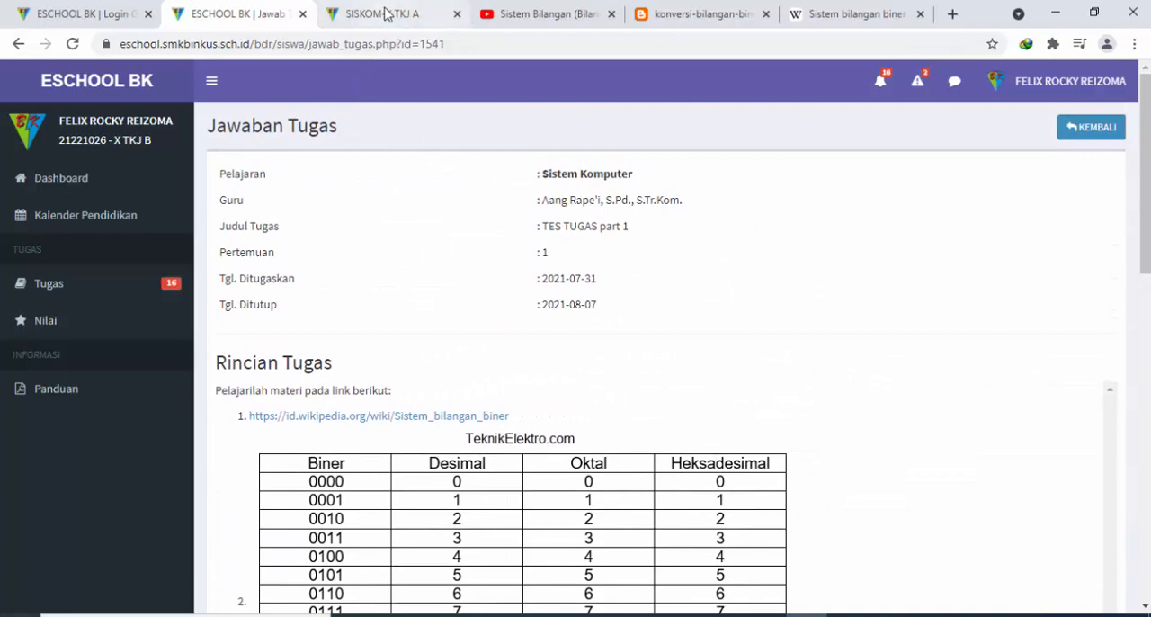
Write testest as the answer under Jawaban Saya, submit it and open the report of completed assignments
{"action": "scroll", "coordinate": [542, 337], "scroll_direction": "down", "scroll_amount": 7}
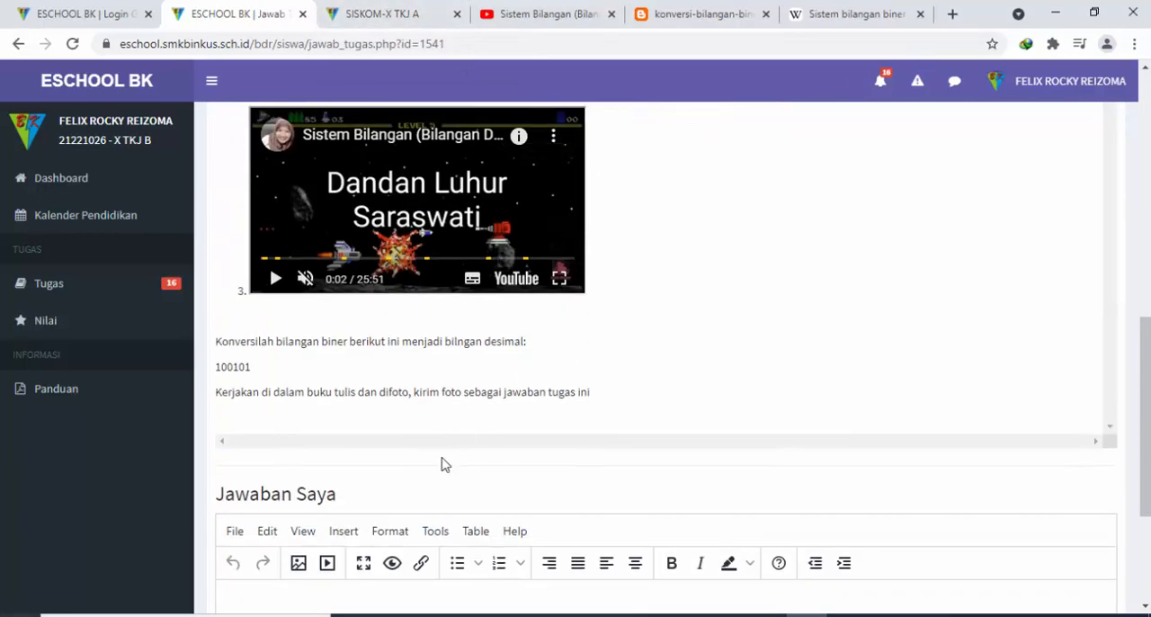
{"action": "scroll", "coordinate": [454, 441], "scroll_direction": "down", "scroll_amount": 3}
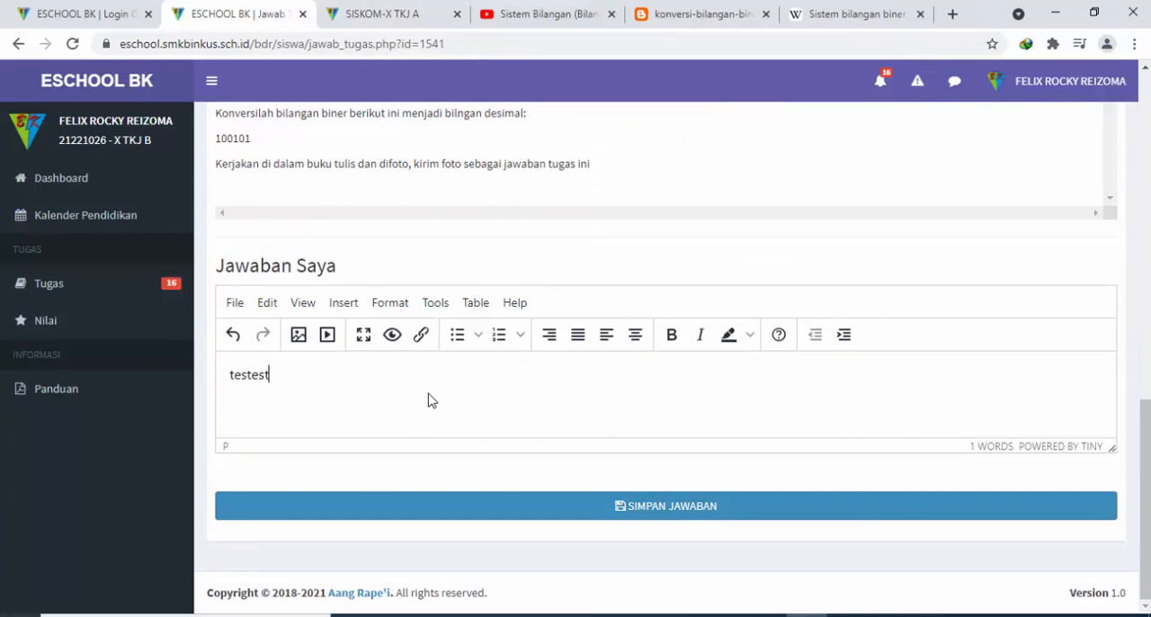
{"action": "left_click", "coordinate": [670, 507]}
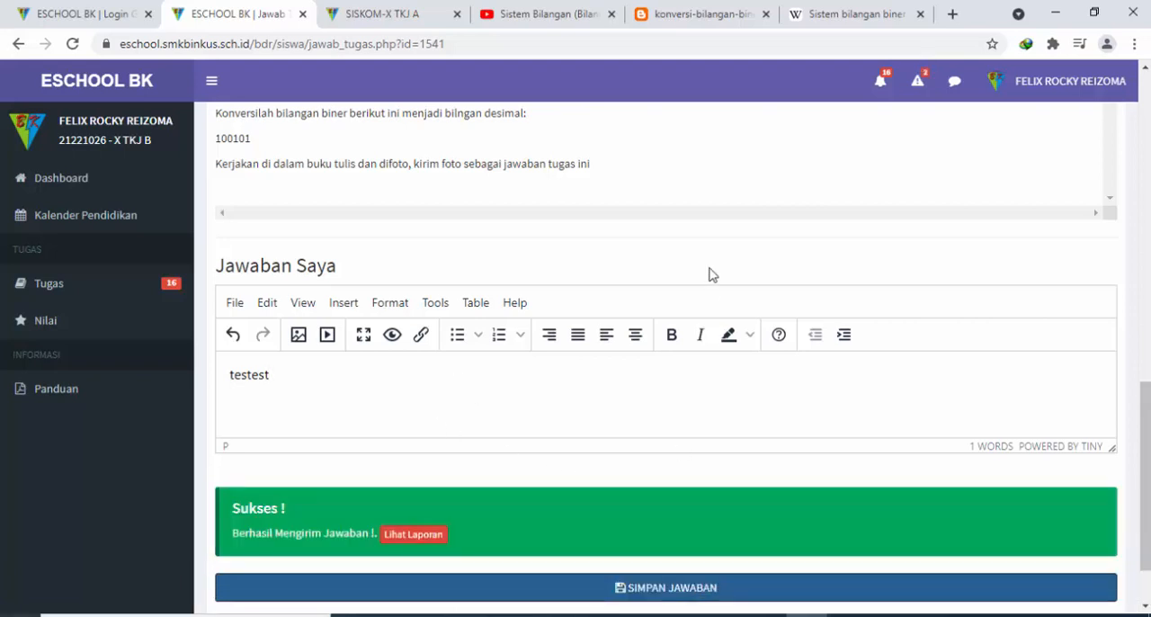
{"action": "left_click", "coordinate": [431, 532]}
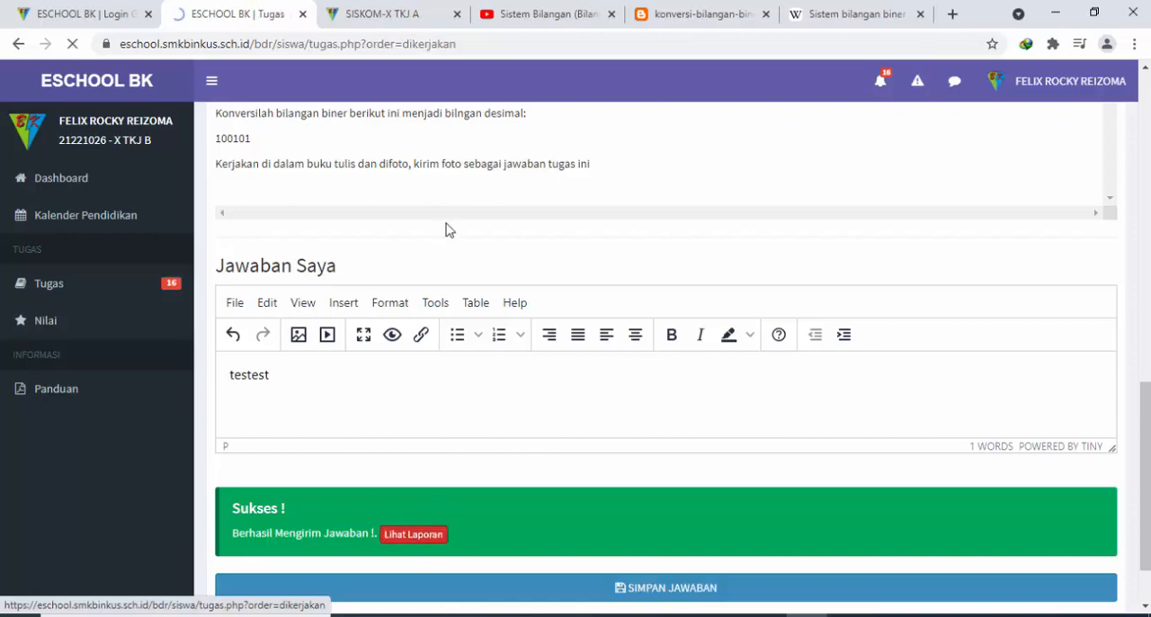
Switch to the teacher account's page, reload its dashboard and open the new TES TUGAS part 1 answer from the notifications
{"action": "left_click", "coordinate": [401, 15]}
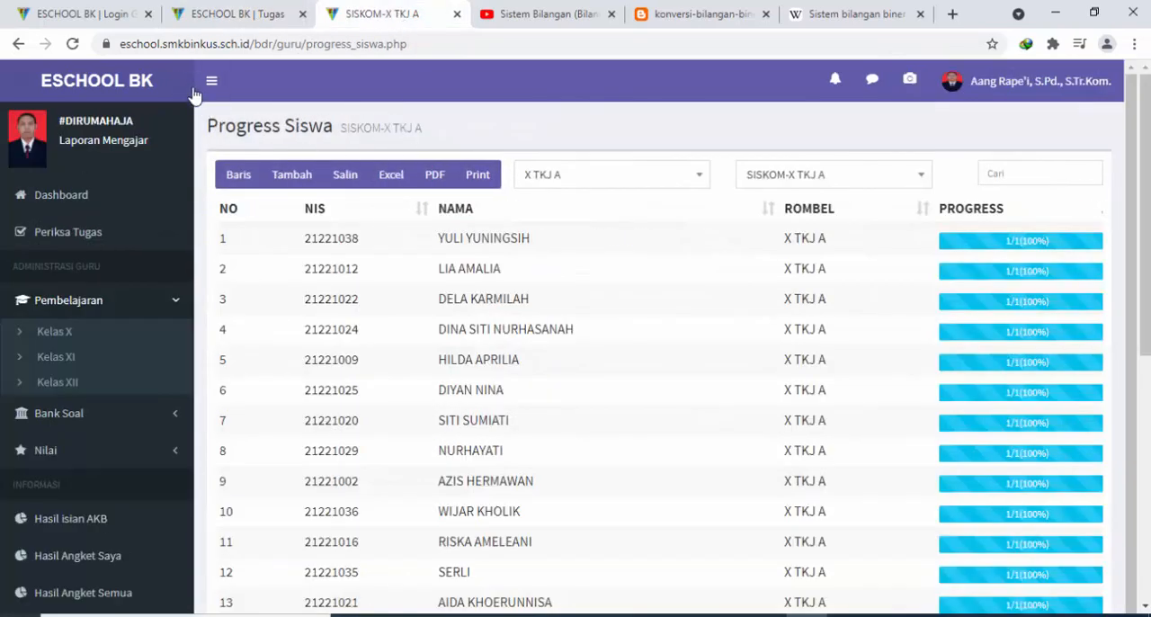
{"action": "left_click", "coordinate": [61, 195]}
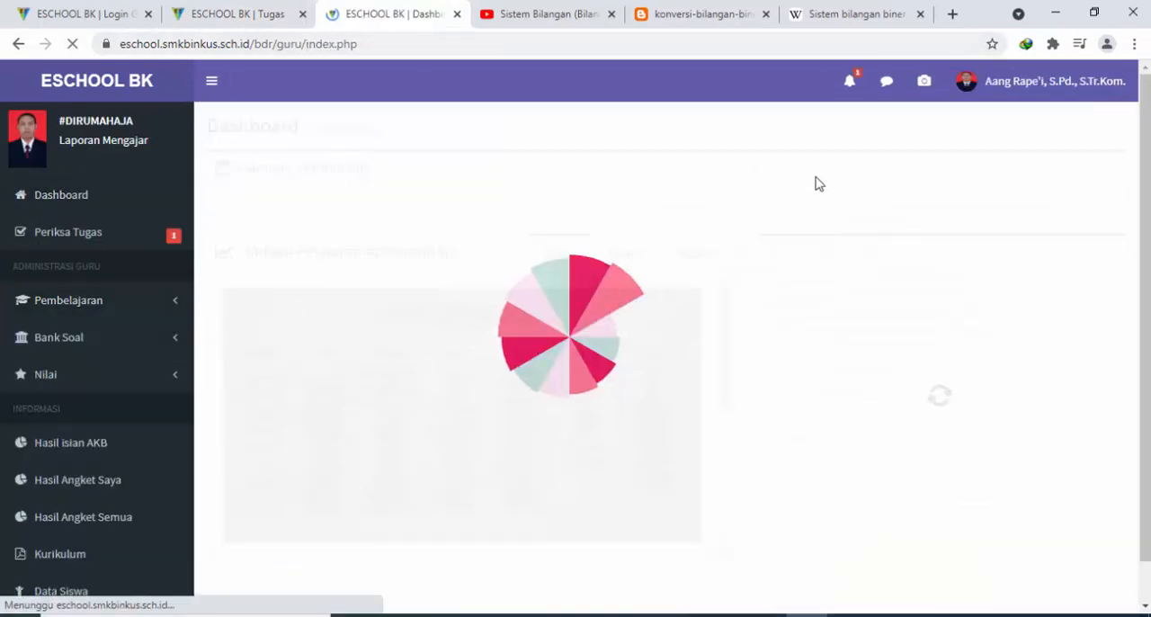
{"action": "left_click", "coordinate": [850, 86]}
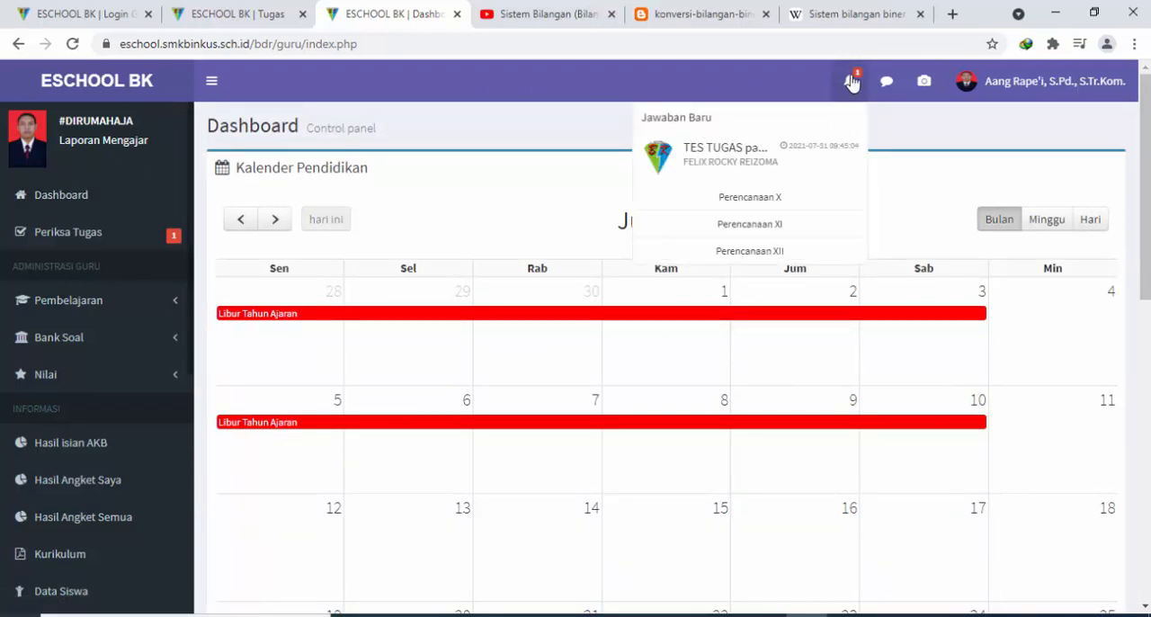
{"action": "left_click", "coordinate": [779, 167]}
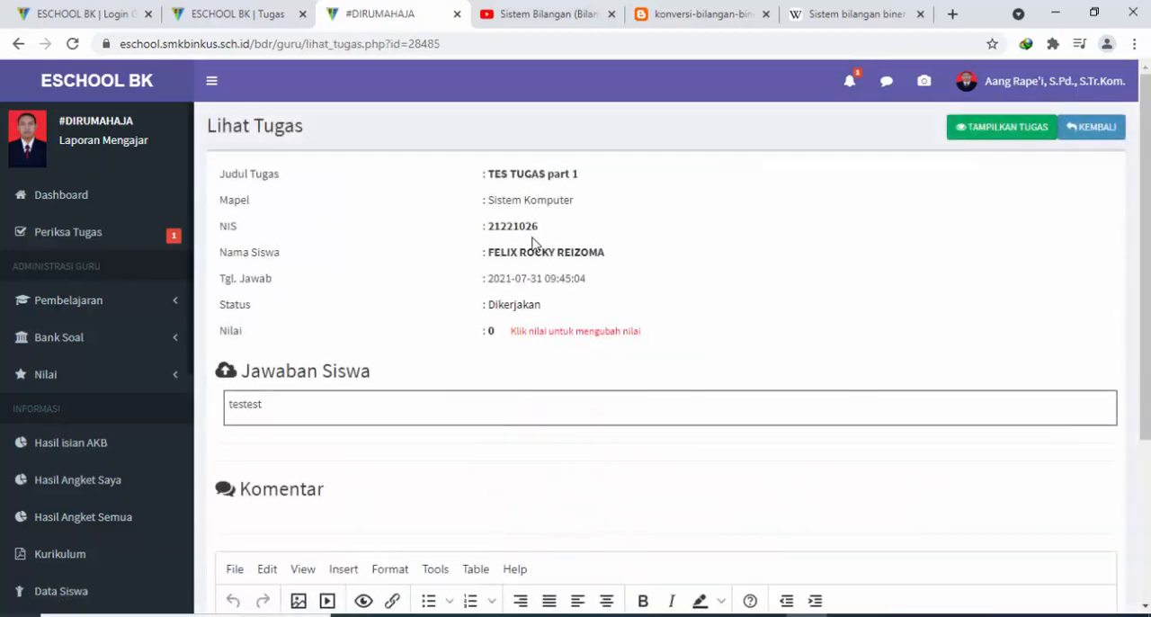
Highlight the student's submitted answer to read it and set the assignment status to Revisi
{"action": "scroll", "coordinate": [404, 288], "scroll_direction": "down", "scroll_amount": 1}
{"action": "scroll", "coordinate": [387, 323], "scroll_direction": "up", "scroll_amount": 1}
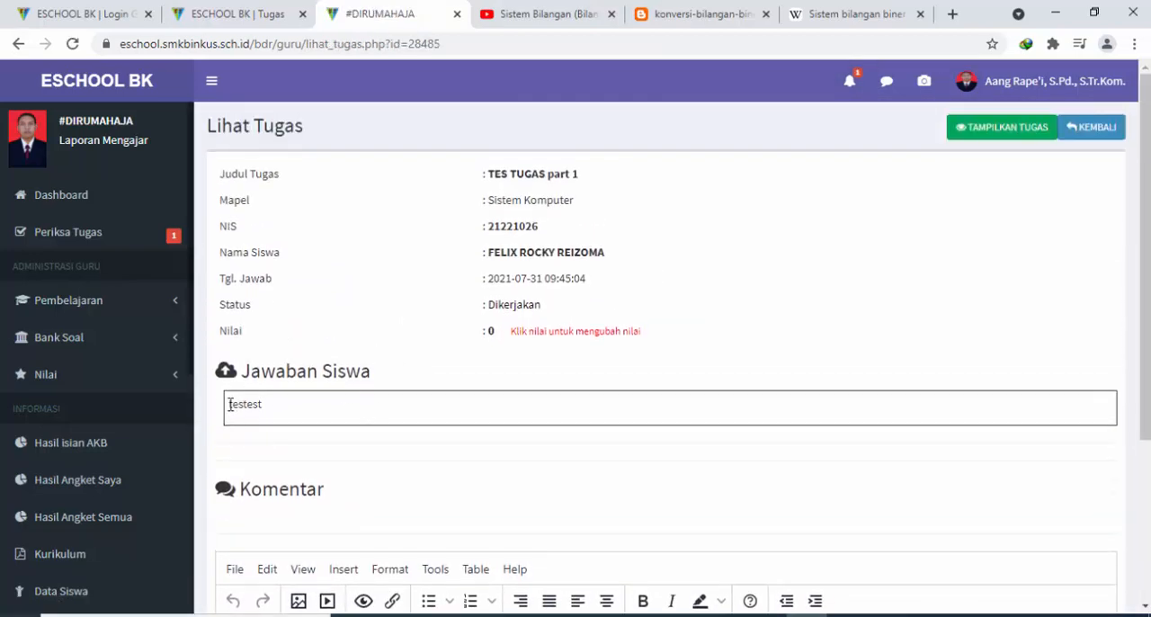
{"action": "left_click_drag", "start_coordinate": [232, 406], "coordinate": [291, 417]}
{"action": "left_click", "coordinate": [527, 309]}
{"action": "left_click", "coordinate": [517, 267]}
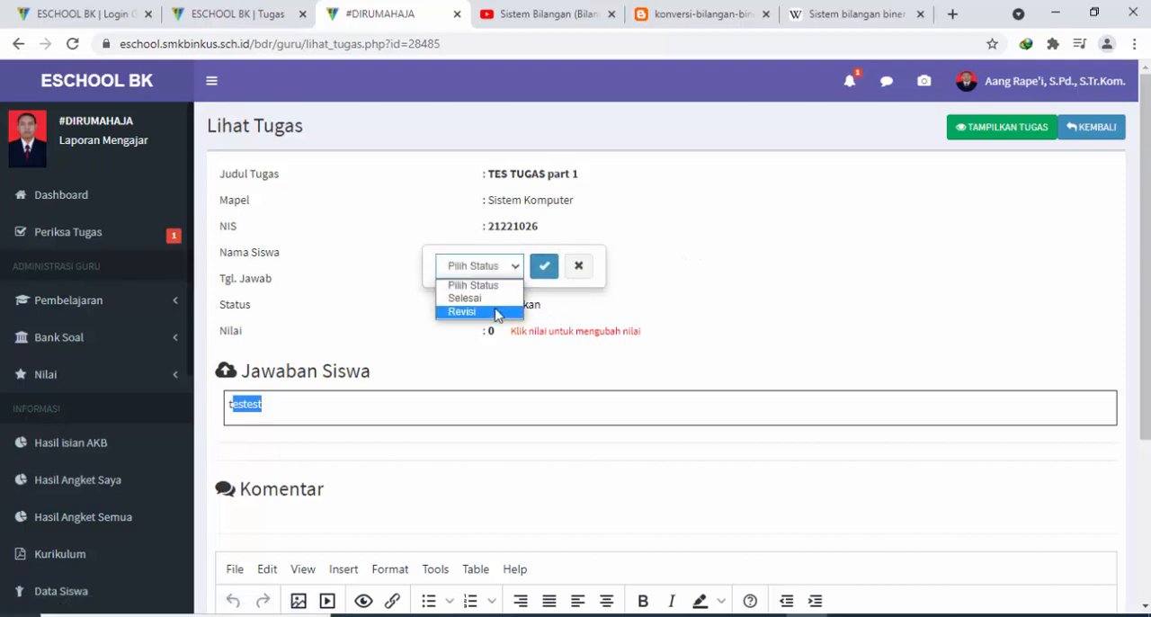
{"action": "left_click", "coordinate": [495, 312]}
{"action": "left_click", "coordinate": [544, 266]}
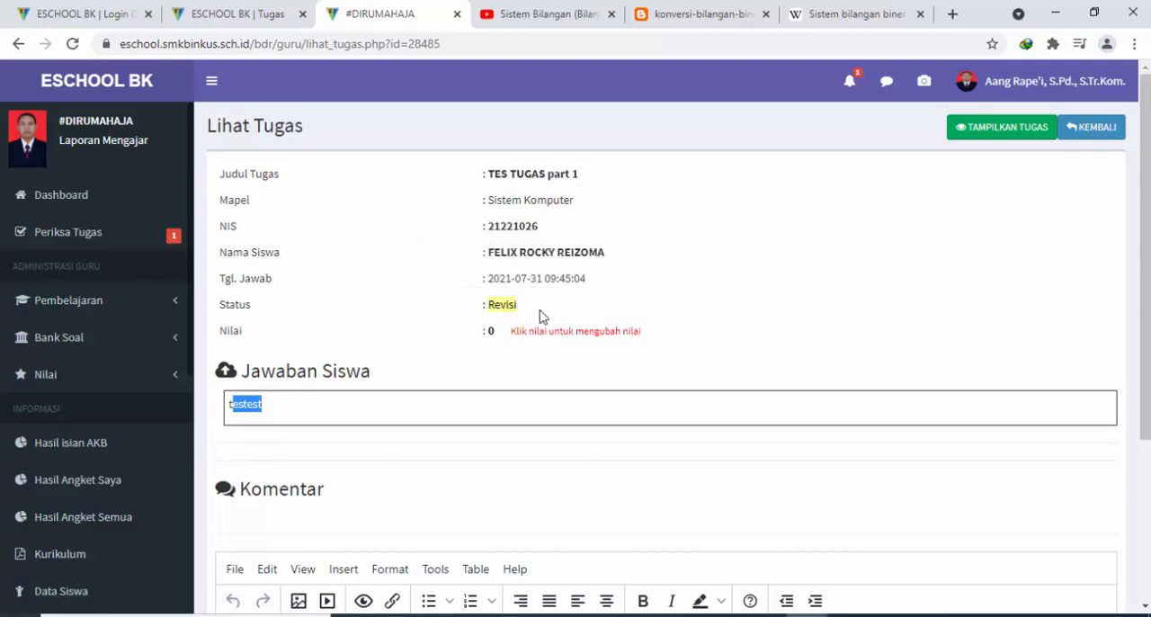
Change the assignment status to Selesai
{"action": "left_click", "coordinate": [501, 306]}
{"action": "left_click", "coordinate": [501, 268]}
{"action": "left_click", "coordinate": [500, 297]}
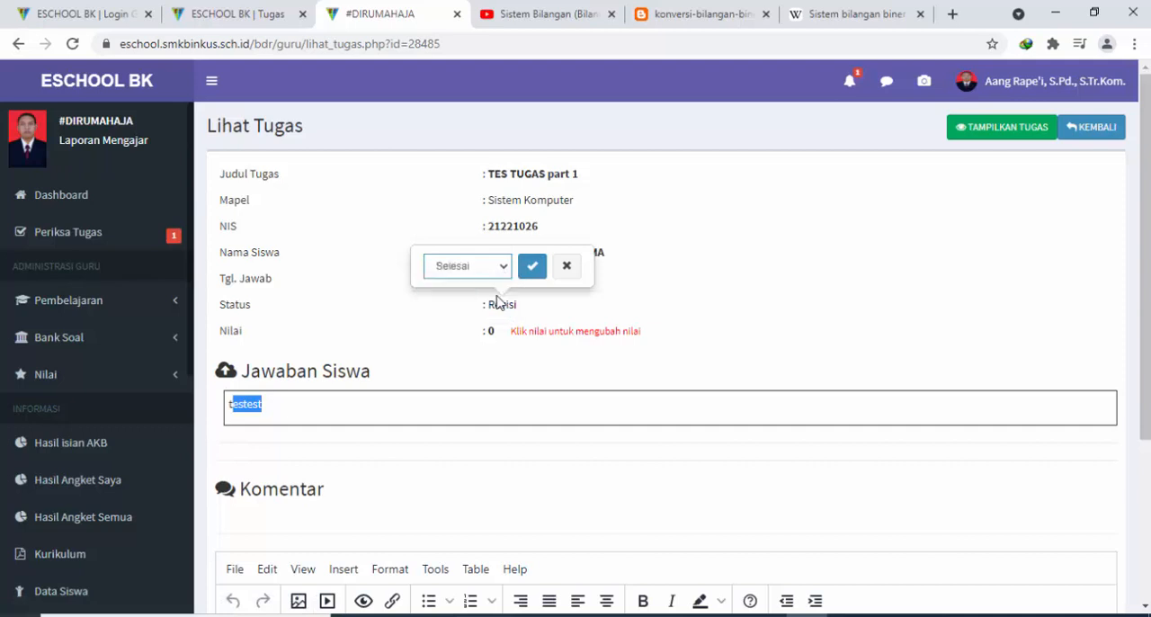
{"action": "left_click", "coordinate": [533, 268]}
Set the assignment status back to Revisi
{"action": "left_click", "coordinate": [511, 306]}
{"action": "left_click", "coordinate": [501, 266]}
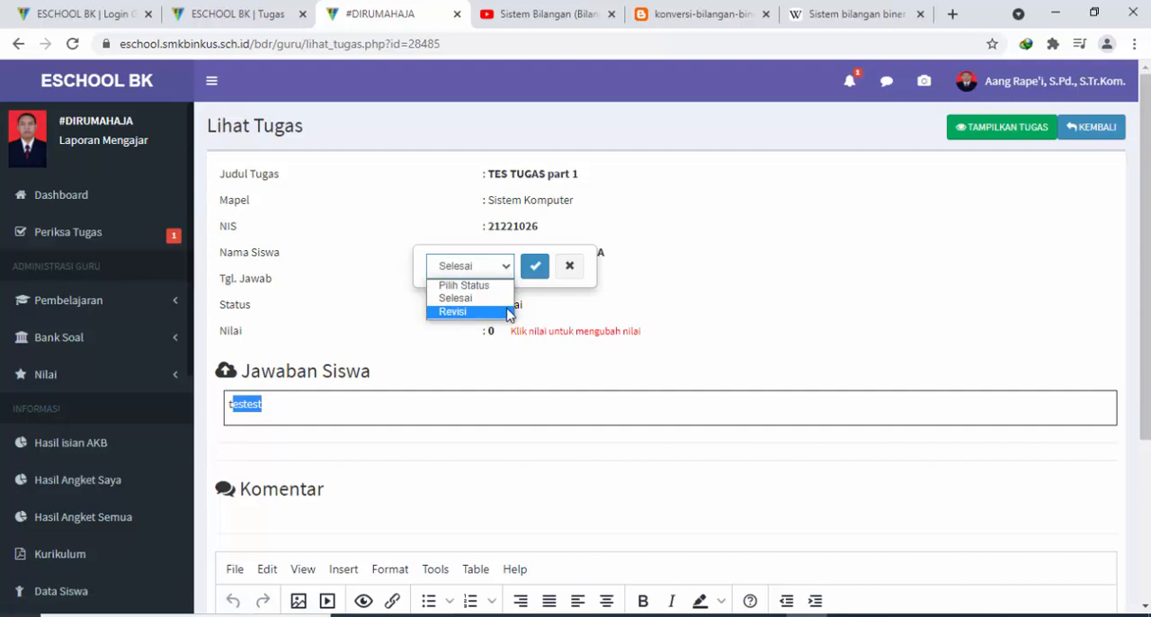
{"action": "left_click", "coordinate": [509, 312]}
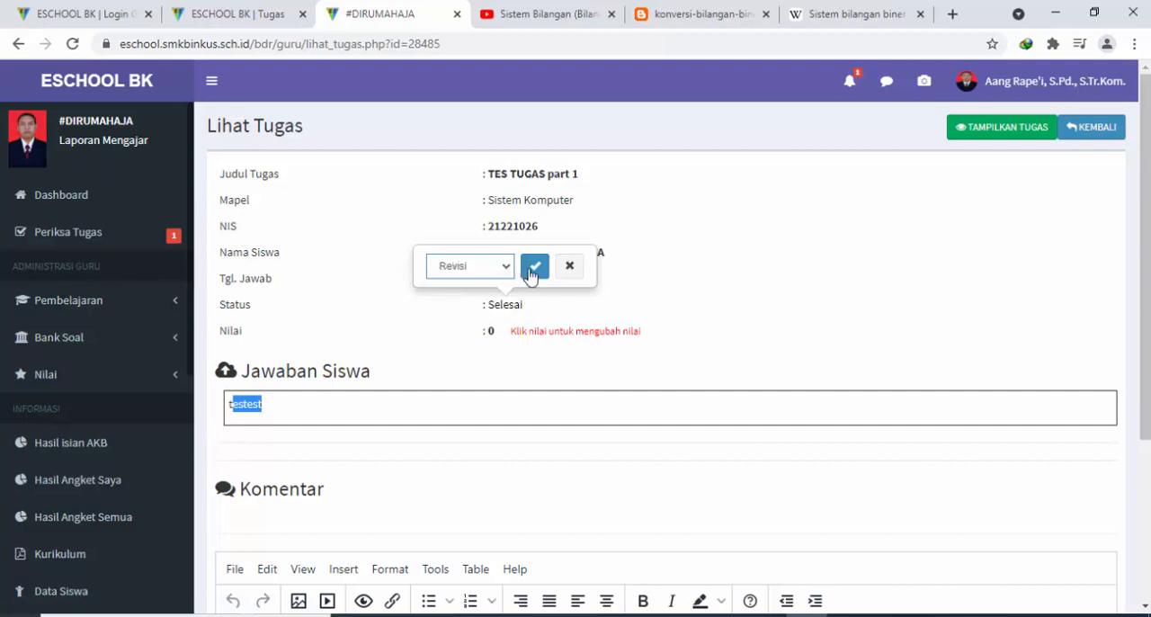
{"action": "left_click", "coordinate": [534, 265]}
{"action": "scroll", "coordinate": [644, 270], "scroll_direction": "down", "scroll_amount": 1}
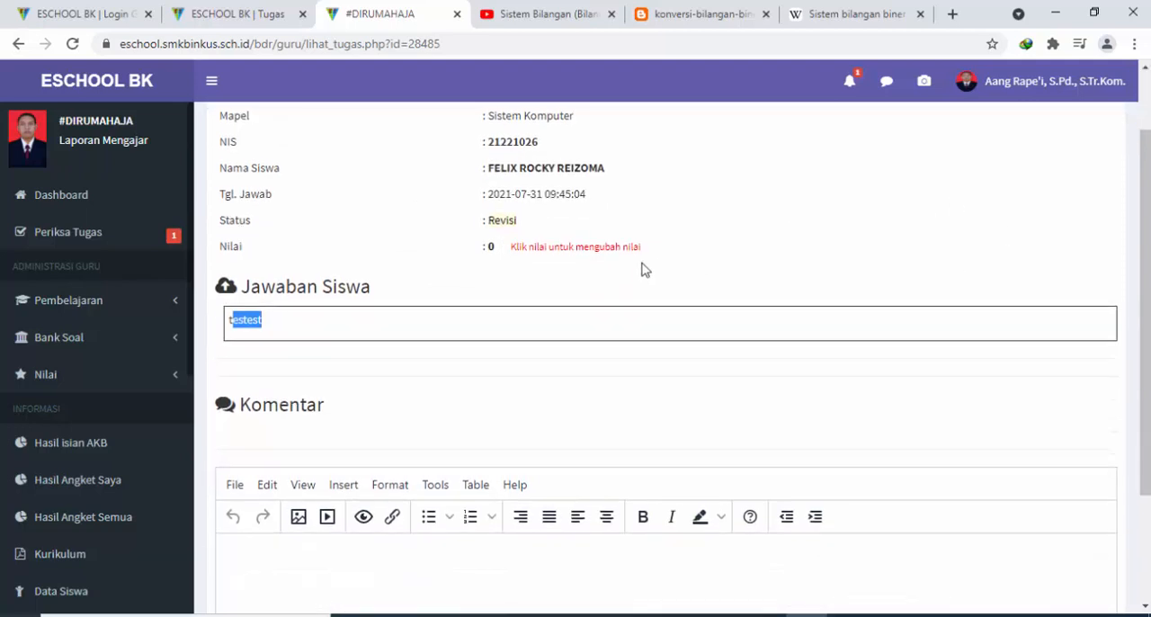
Switch the assignment status to Selesai, and open the Nilai grade for editing but cancel without entering a grade
{"action": "left_click", "coordinate": [508, 222]}
{"action": "left_click", "coordinate": [501, 185]}
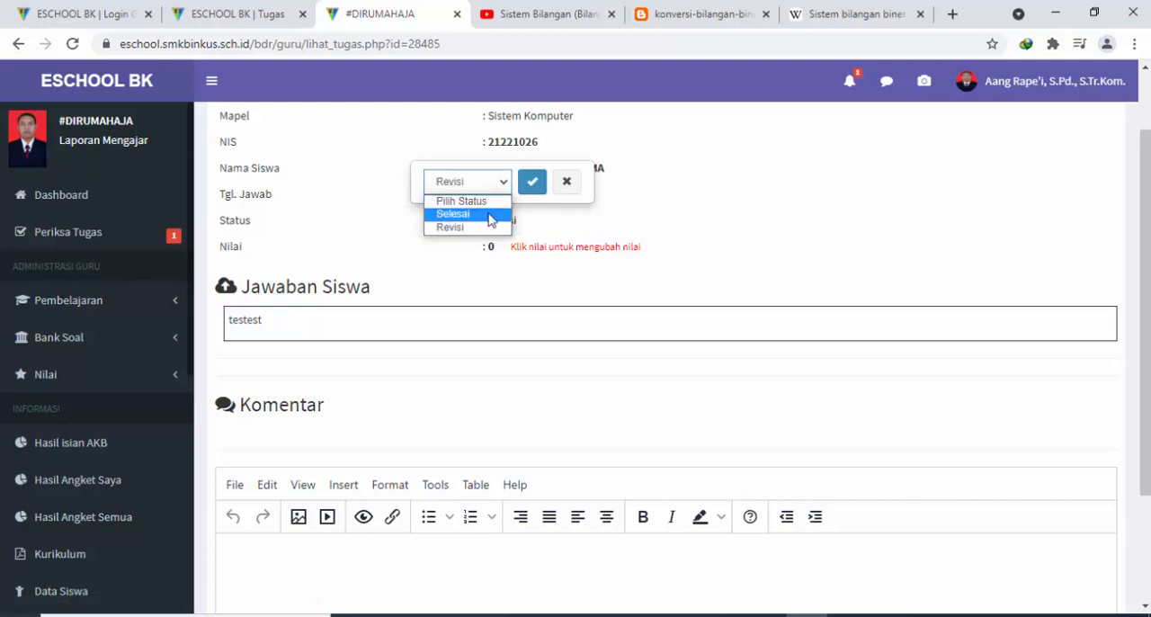
{"action": "left_click", "coordinate": [490, 215]}
{"action": "left_click", "coordinate": [531, 181]}
{"action": "left_click", "coordinate": [492, 247]}
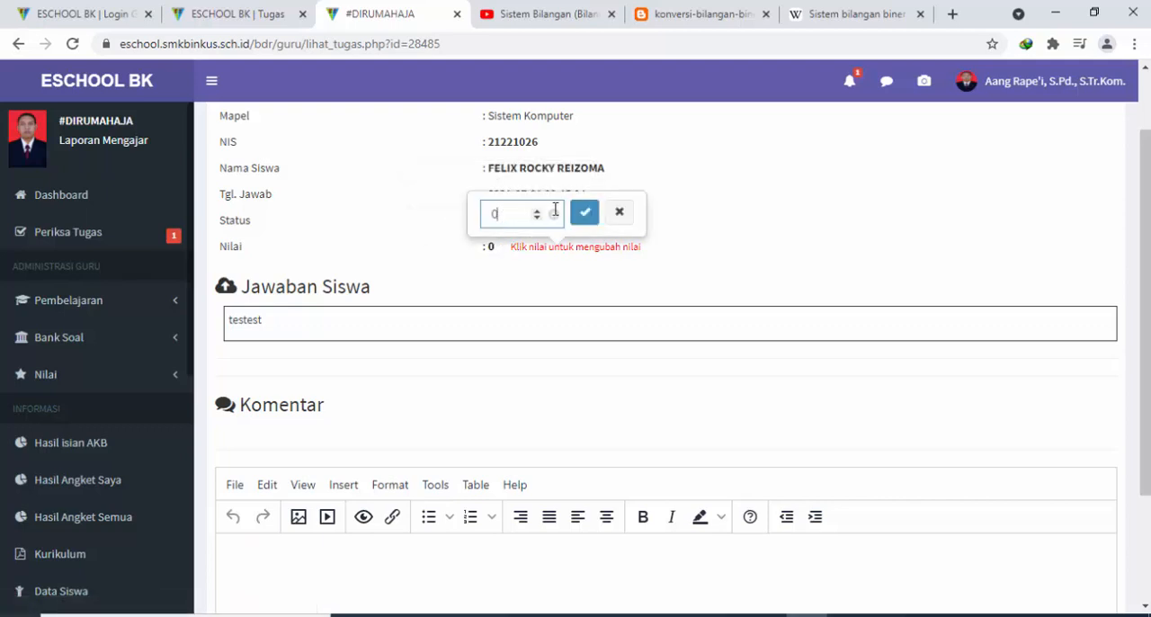
{"action": "left_click", "coordinate": [619, 212]}
Return the status of the TES TUGAS part 1 submission to Revisi
{"action": "left_click", "coordinate": [517, 221]}
{"action": "left_click", "coordinate": [501, 184]}
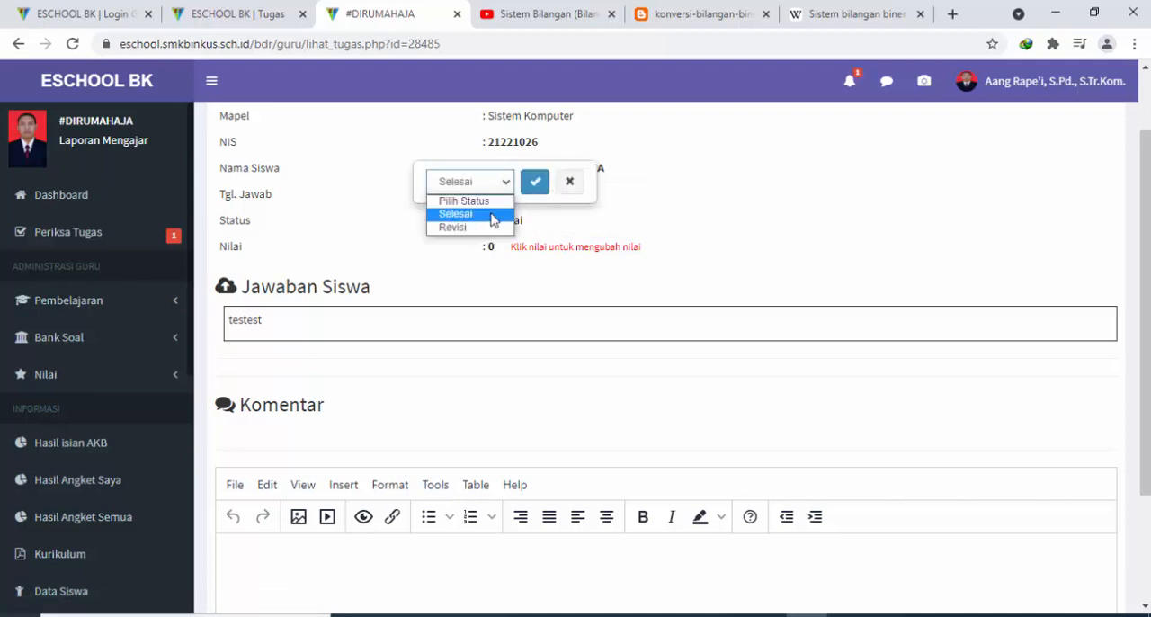
{"action": "left_click", "coordinate": [495, 226]}
{"action": "left_click", "coordinate": [534, 182]}
Write the comment Perbaiki lagi on the student's submission and send it
{"action": "scroll", "coordinate": [598, 311], "scroll_direction": "down", "scroll_amount": 2}
{"action": "scroll", "coordinate": [598, 311], "scroll_direction": "up", "scroll_amount": 3}
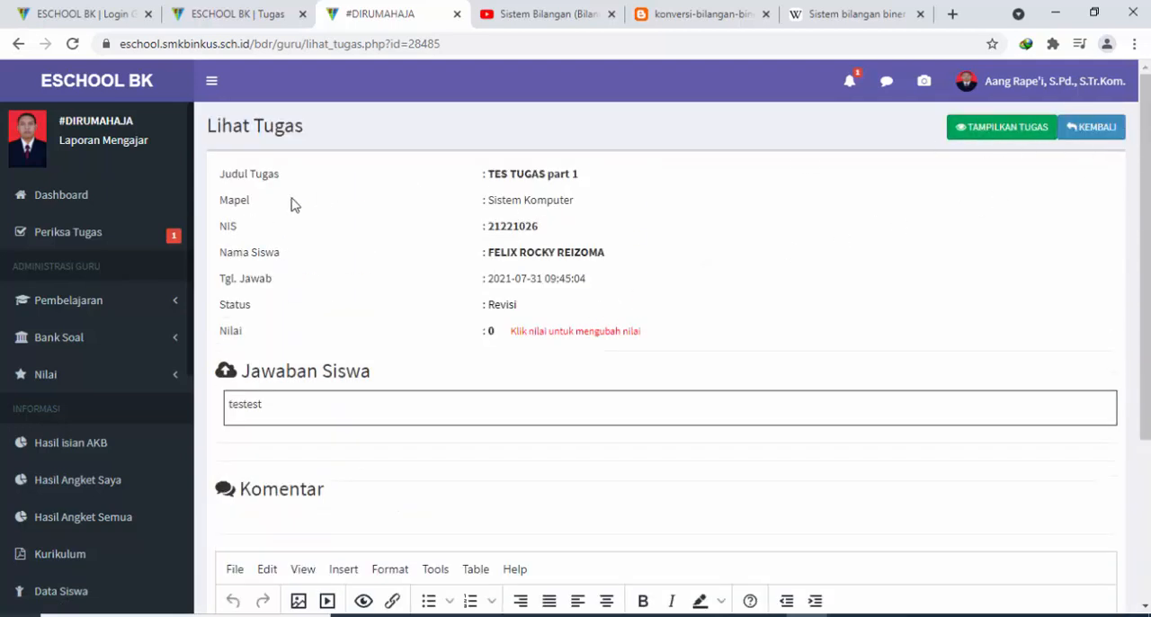
{"action": "scroll", "coordinate": [488, 334], "scroll_direction": "down", "scroll_amount": 3}
{"action": "scroll", "coordinate": [414, 339], "scroll_direction": "up", "scroll_amount": 3}
{"action": "scroll", "coordinate": [153, 258], "scroll_direction": "down", "scroll_amount": 2}
{"action": "scroll", "coordinate": [411, 385], "scroll_direction": "down", "scroll_amount": 3}
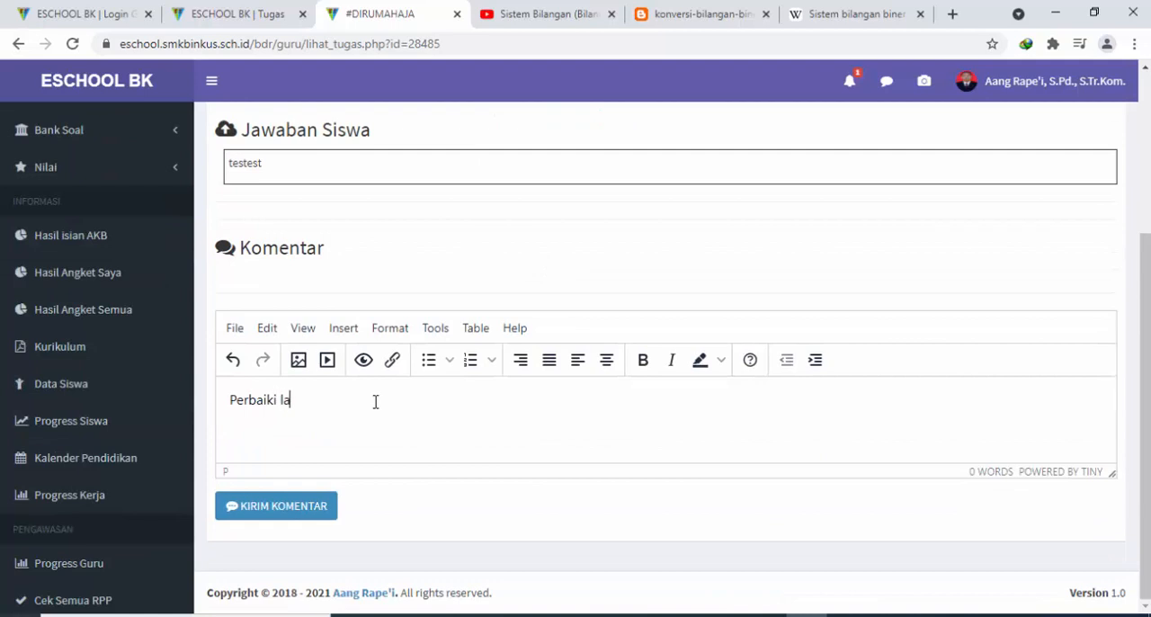
{"action": "left_click", "coordinate": [299, 506]}
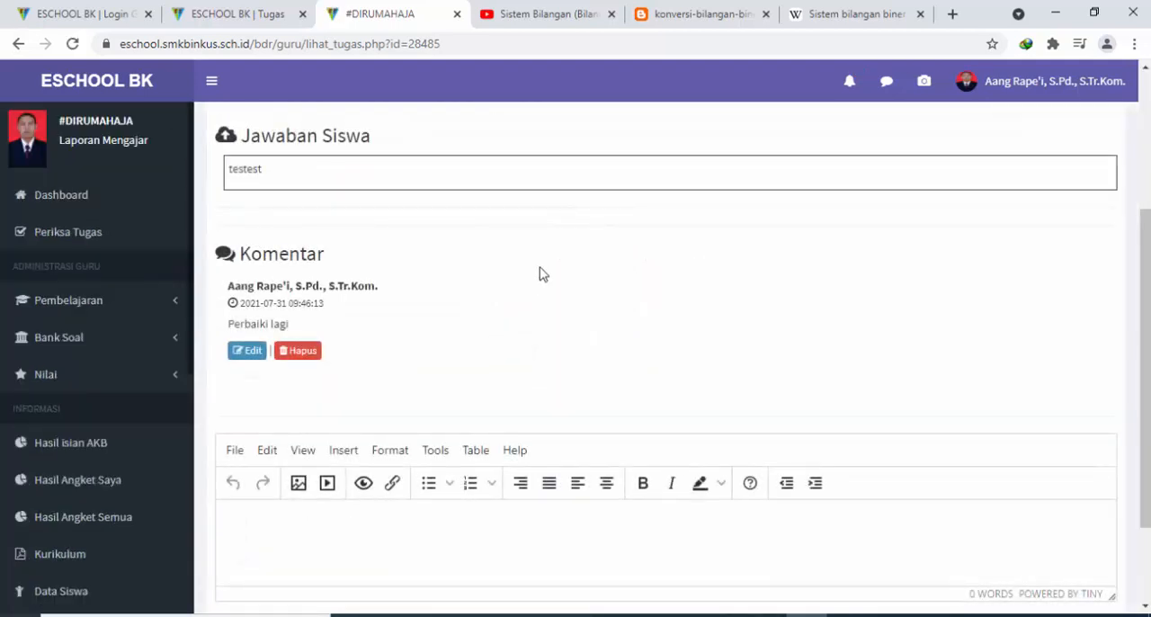
Switch to the student account's page, reload it and open the new teacher comment on TES TUGAS part 1
{"action": "scroll", "coordinate": [845, 232], "scroll_direction": "up", "scroll_amount": 2}
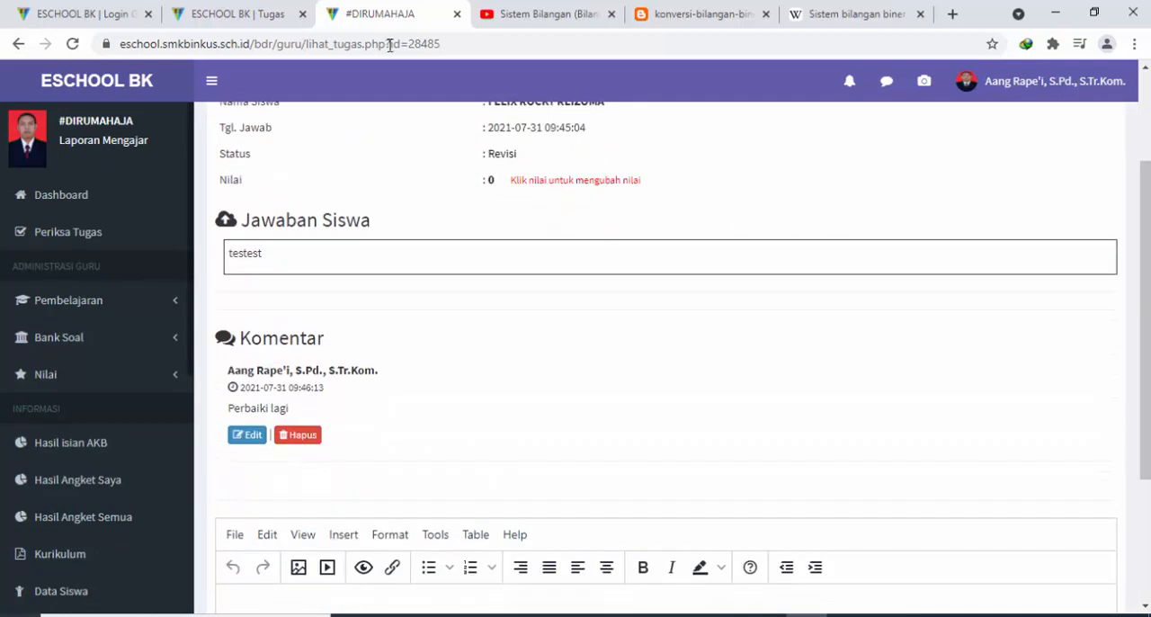
{"action": "left_click", "coordinate": [270, 14]}
{"action": "left_click", "coordinate": [72, 43]}
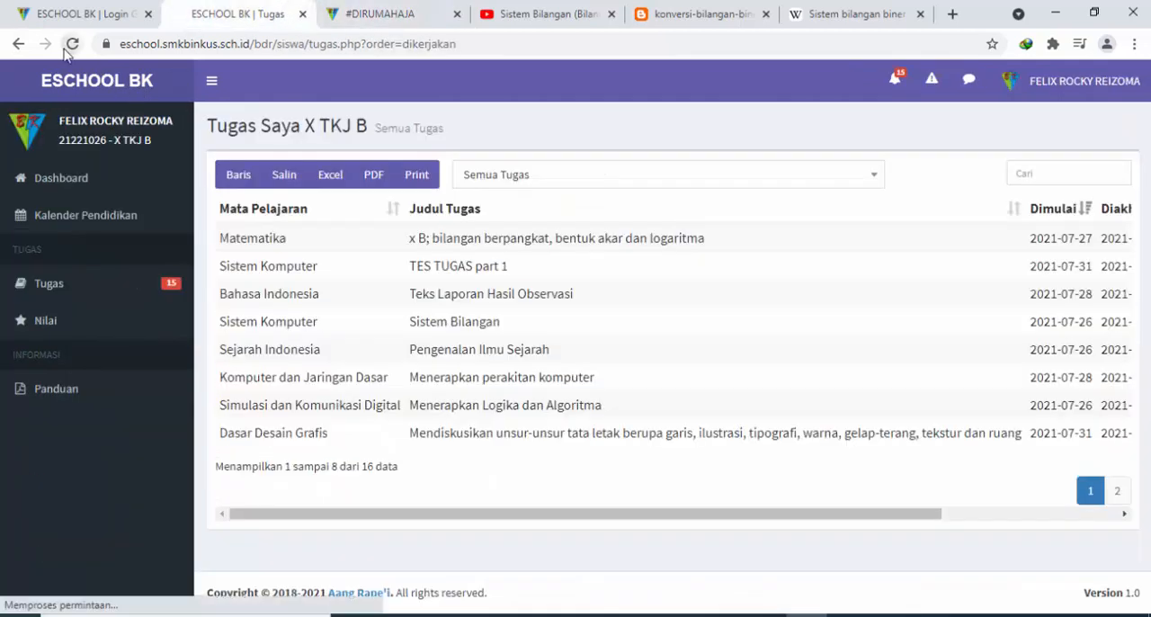
{"action": "left_click", "coordinate": [968, 83]}
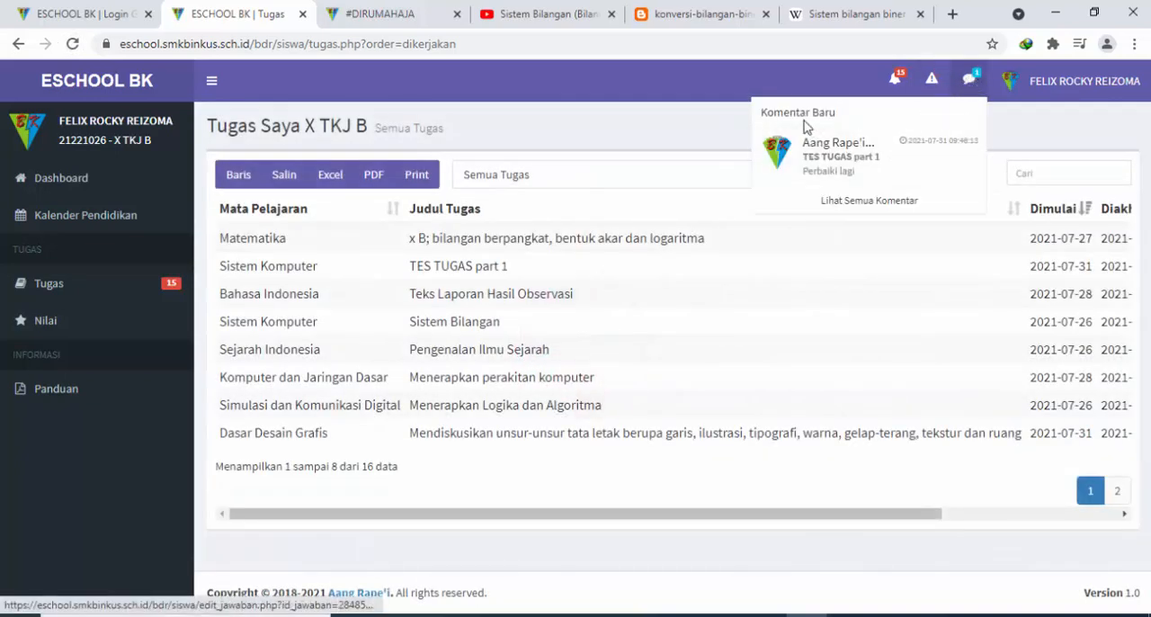
{"action": "left_click", "coordinate": [882, 164]}
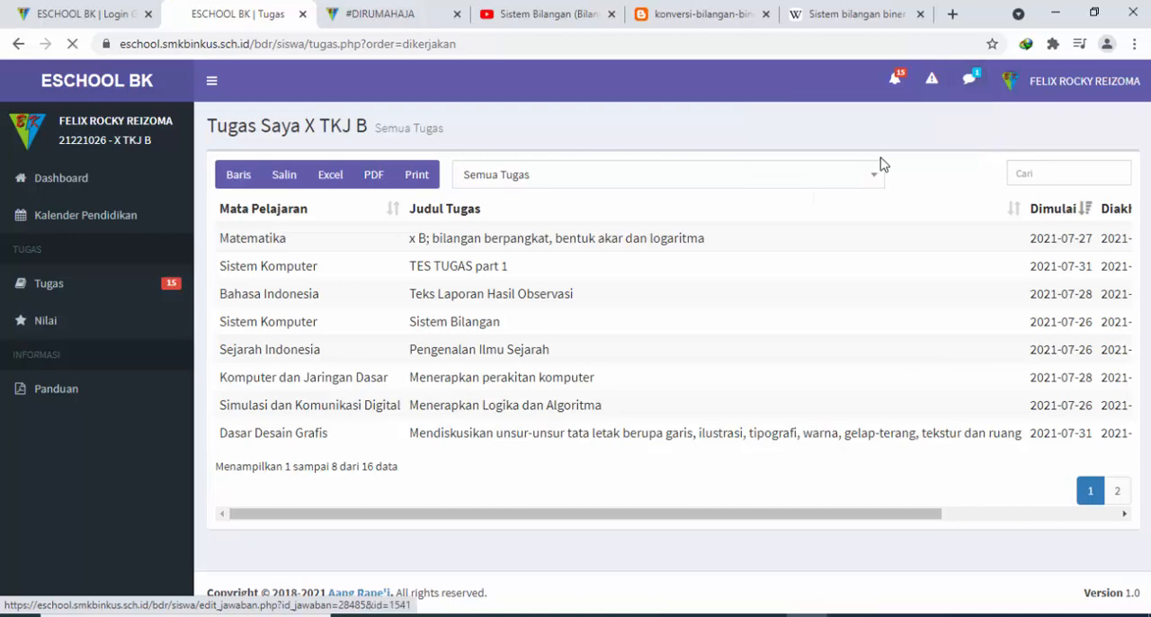
Look through the assignment and highlight the teacher's comment below the submitted answer to read it
{"action": "scroll", "coordinate": [591, 276], "scroll_direction": "down", "scroll_amount": 10}
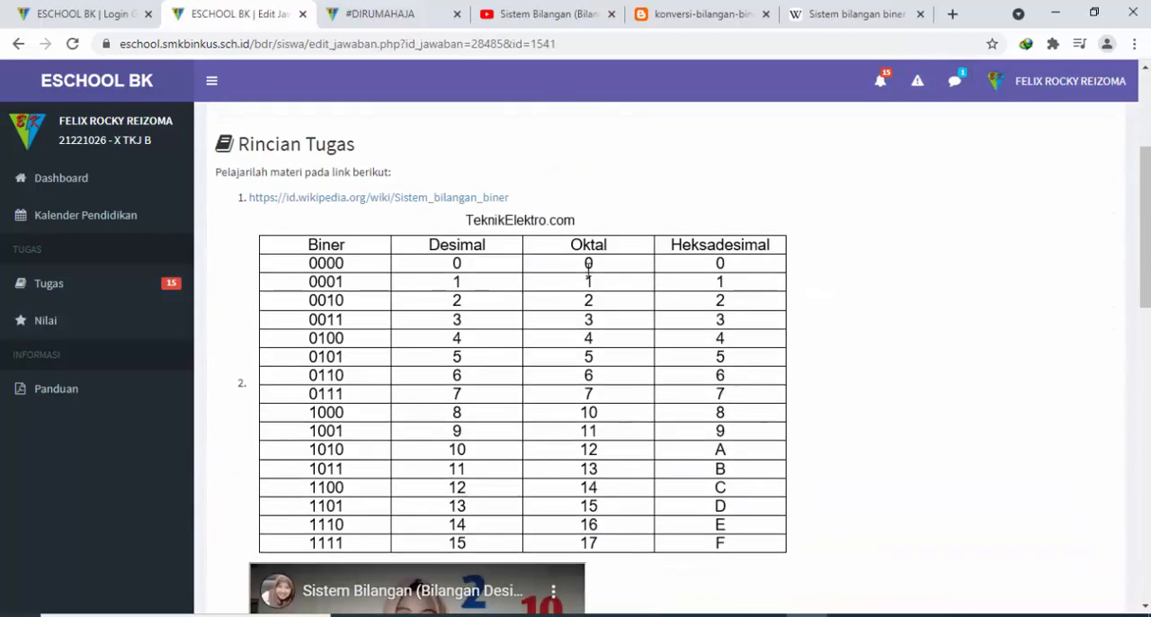
{"action": "scroll", "coordinate": [590, 278], "scroll_direction": "up", "scroll_amount": 4}
{"action": "scroll", "coordinate": [593, 281], "scroll_direction": "down", "scroll_amount": 5}
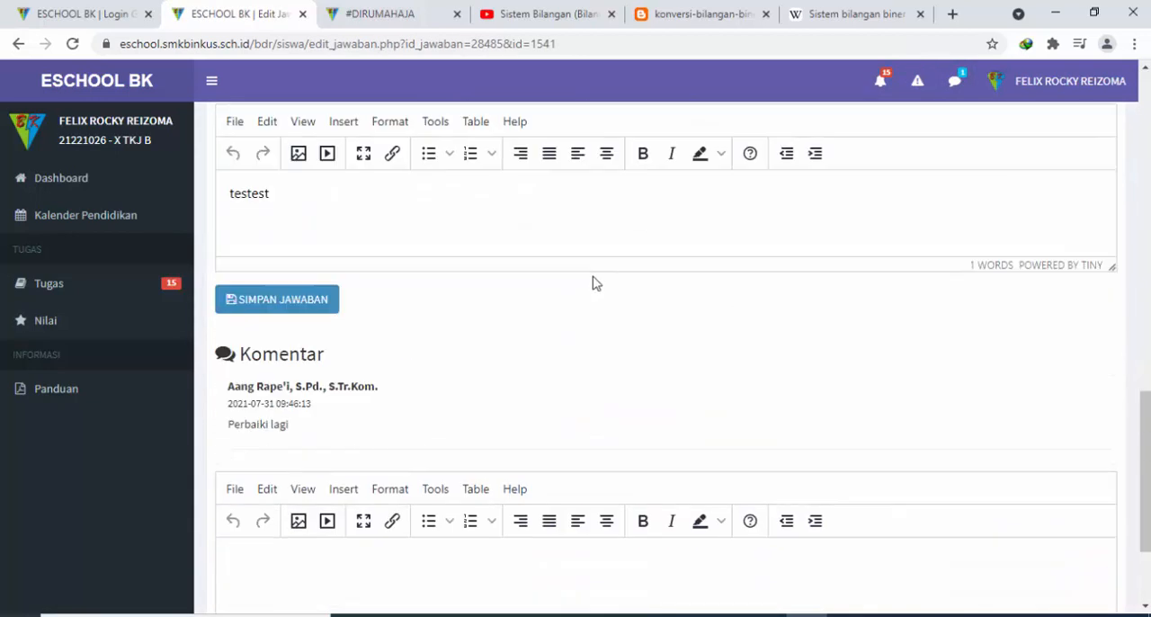
{"action": "left_click_drag", "start_coordinate": [270, 423], "coordinate": [431, 428]}
{"action": "scroll", "coordinate": [437, 426], "scroll_direction": "up", "scroll_amount": 6}
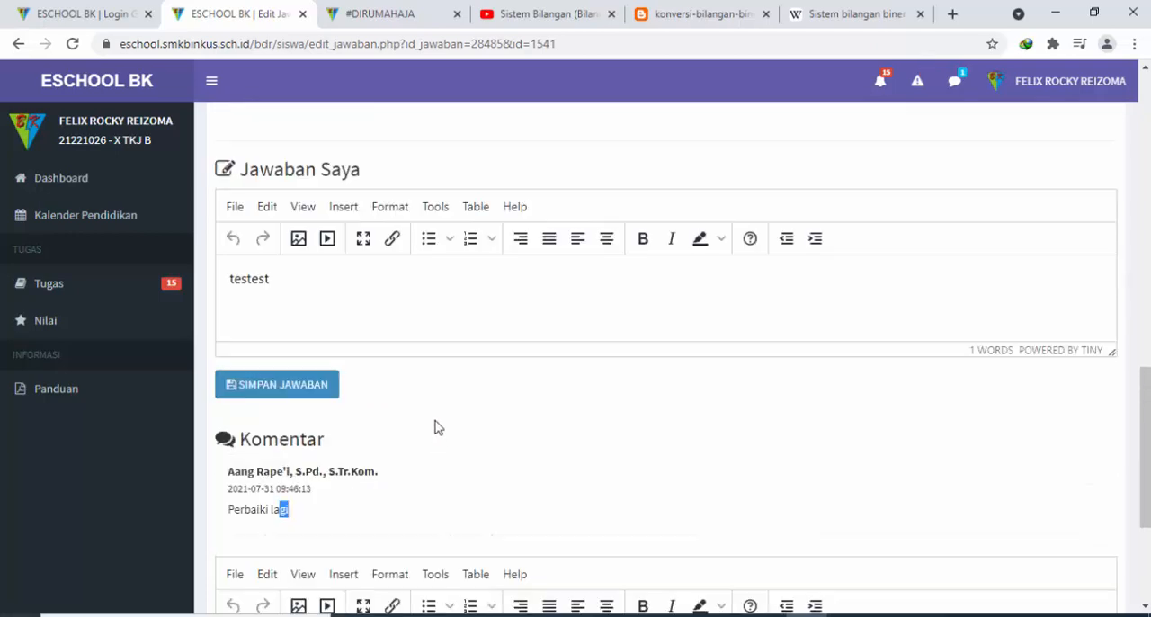
{"action": "scroll", "coordinate": [438, 426], "scroll_direction": "down", "scroll_amount": 4}
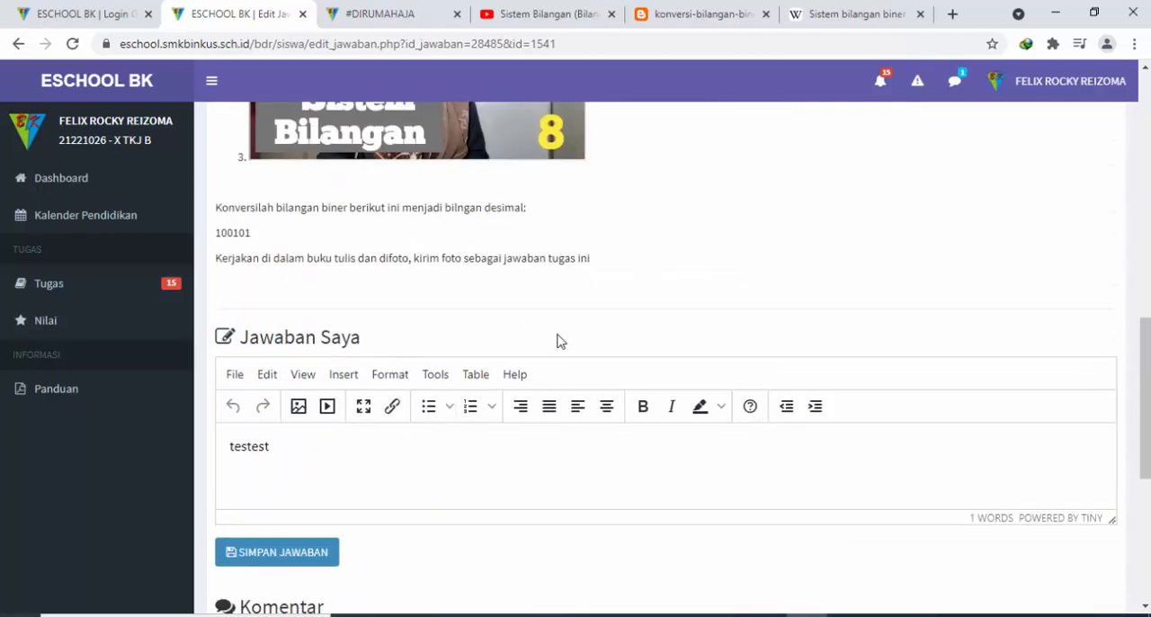
Revise the answer under Jawaban Saya to testestok and save it
{"action": "scroll", "coordinate": [530, 333], "scroll_direction": "up", "scroll_amount": 1}
{"action": "scroll", "coordinate": [489, 311], "scroll_direction": "down", "scroll_amount": 3}
{"action": "left_click", "coordinate": [329, 287]}
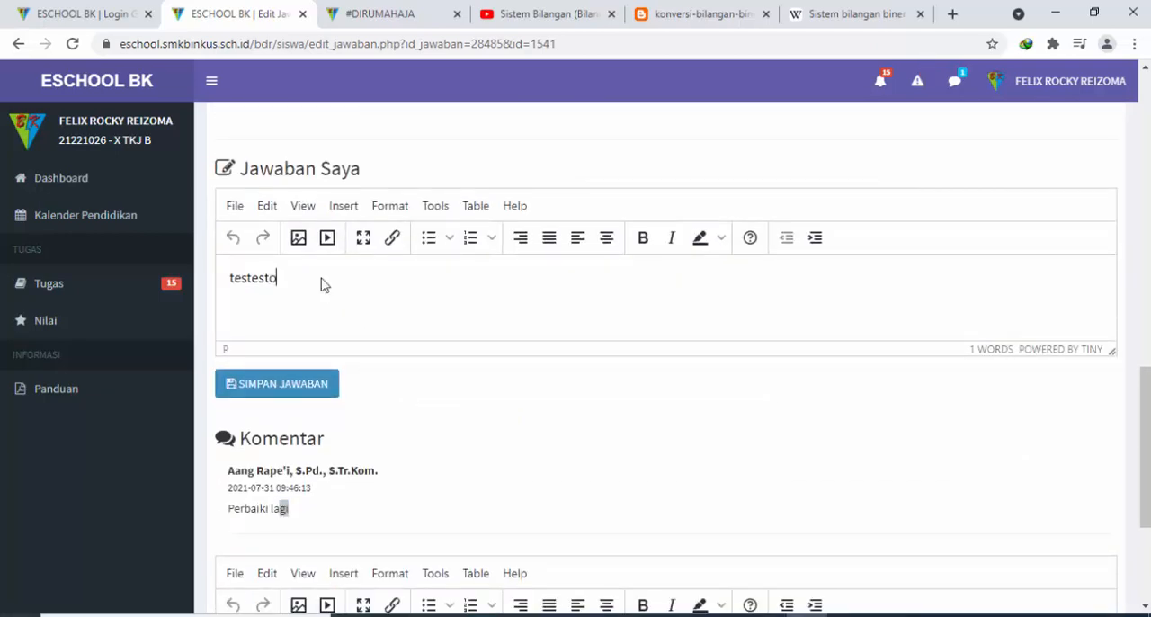
{"action": "left_click", "coordinate": [335, 386]}
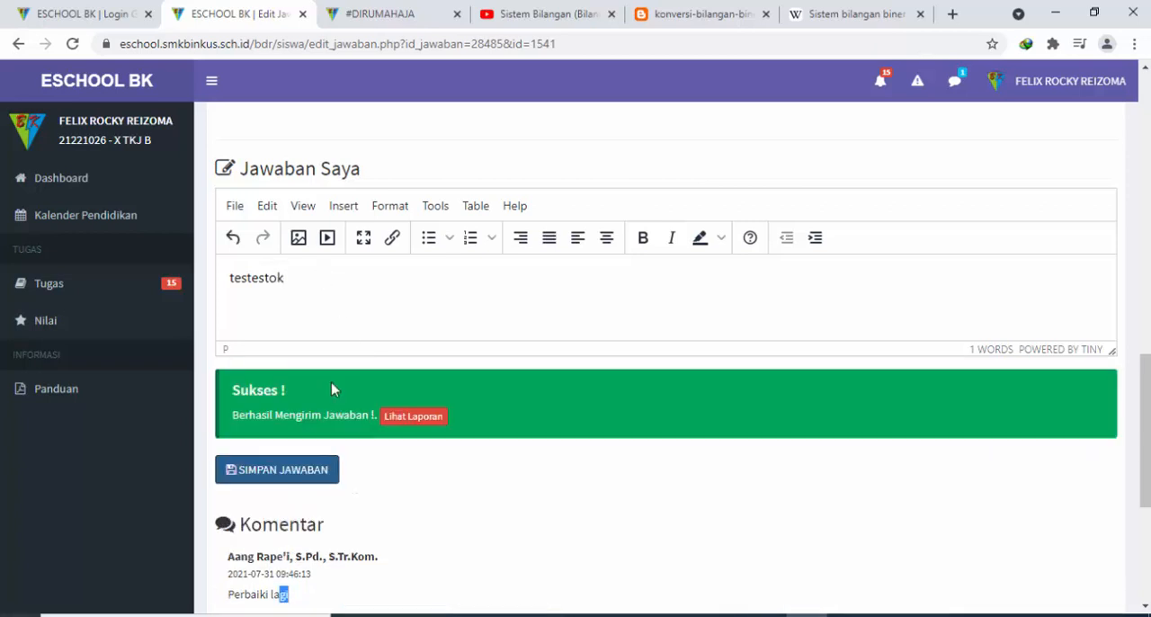
Switch back to the teacher account's page and reload the submission to review the revised answer
{"action": "left_click", "coordinate": [374, 18]}
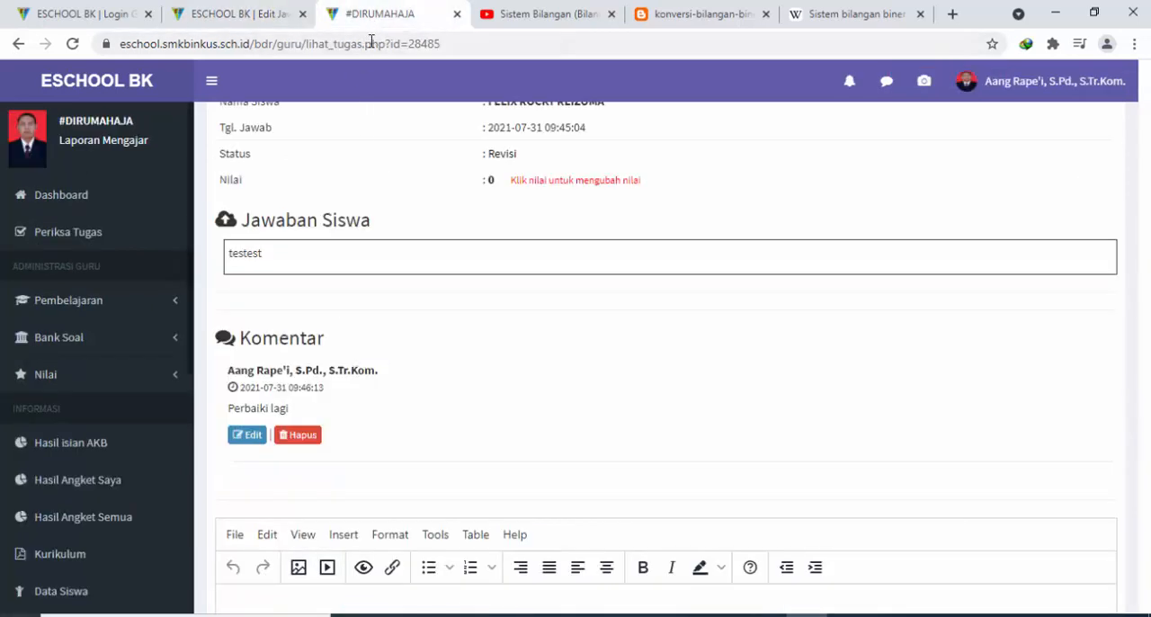
{"action": "scroll", "coordinate": [258, 205], "scroll_direction": "up", "scroll_amount": 2}
{"action": "left_click", "coordinate": [72, 44]}
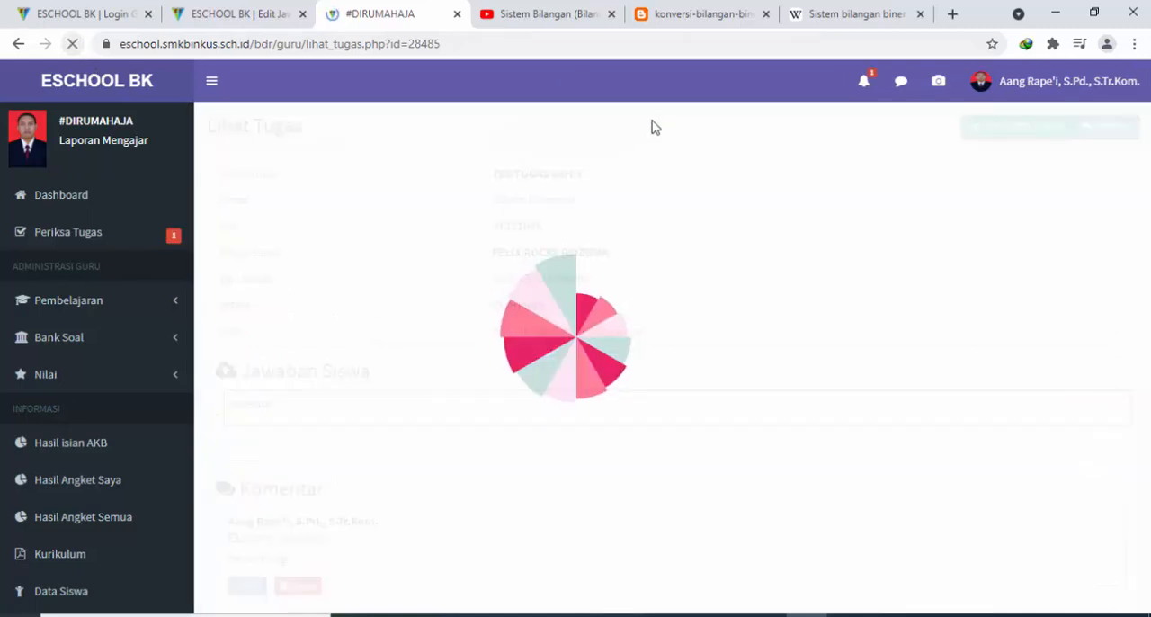
{"action": "scroll", "coordinate": [778, 200], "scroll_direction": "down", "scroll_amount": 1}
{"action": "scroll", "coordinate": [778, 200], "scroll_direction": "up", "scroll_amount": 1}
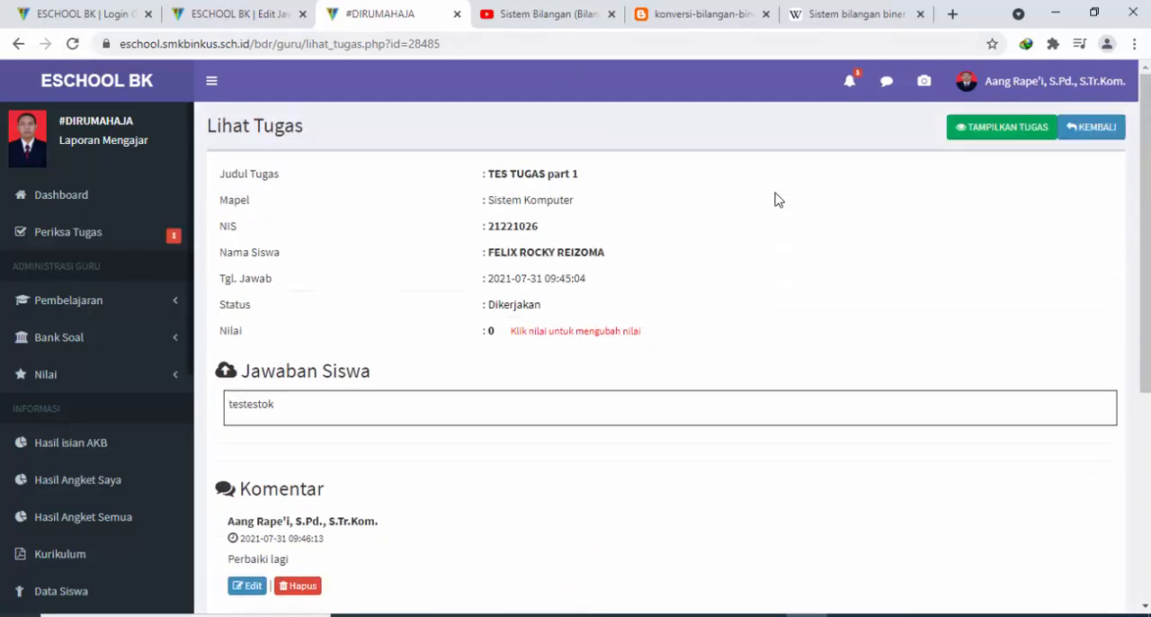
Open the TES TUGAS part 1 answer from the new-answer notifications and look it over
{"action": "left_click", "coordinate": [848, 82]}
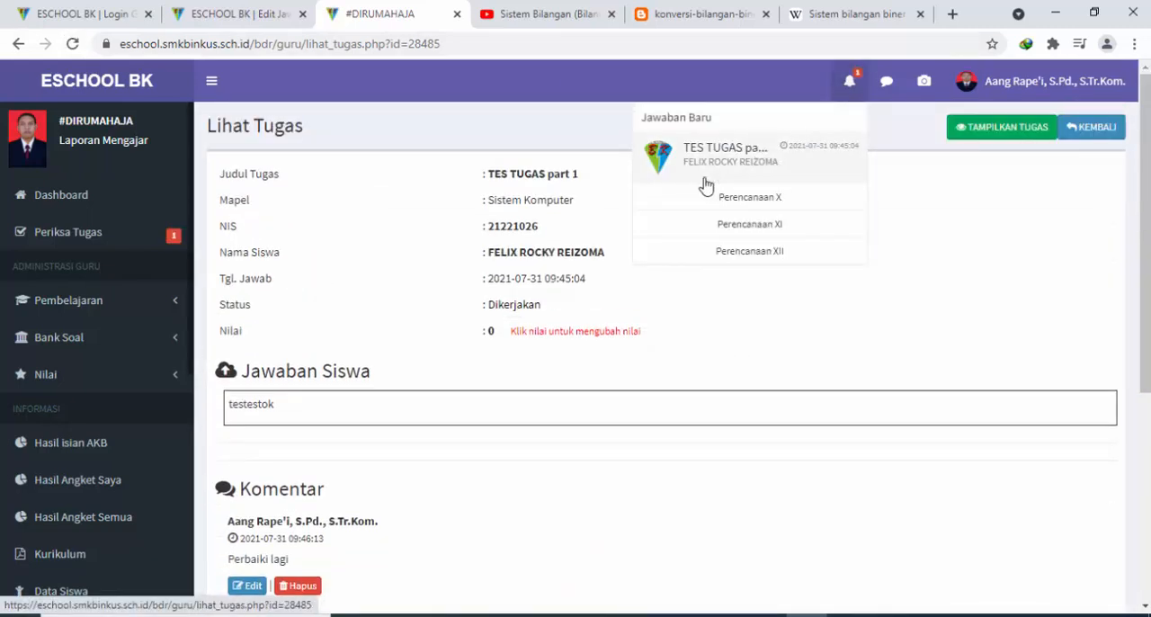
{"action": "left_click", "coordinate": [762, 169]}
{"action": "scroll", "coordinate": [586, 272], "scroll_direction": "down", "scroll_amount": 3}
{"action": "scroll", "coordinate": [585, 280], "scroll_direction": "up", "scroll_amount": 1}
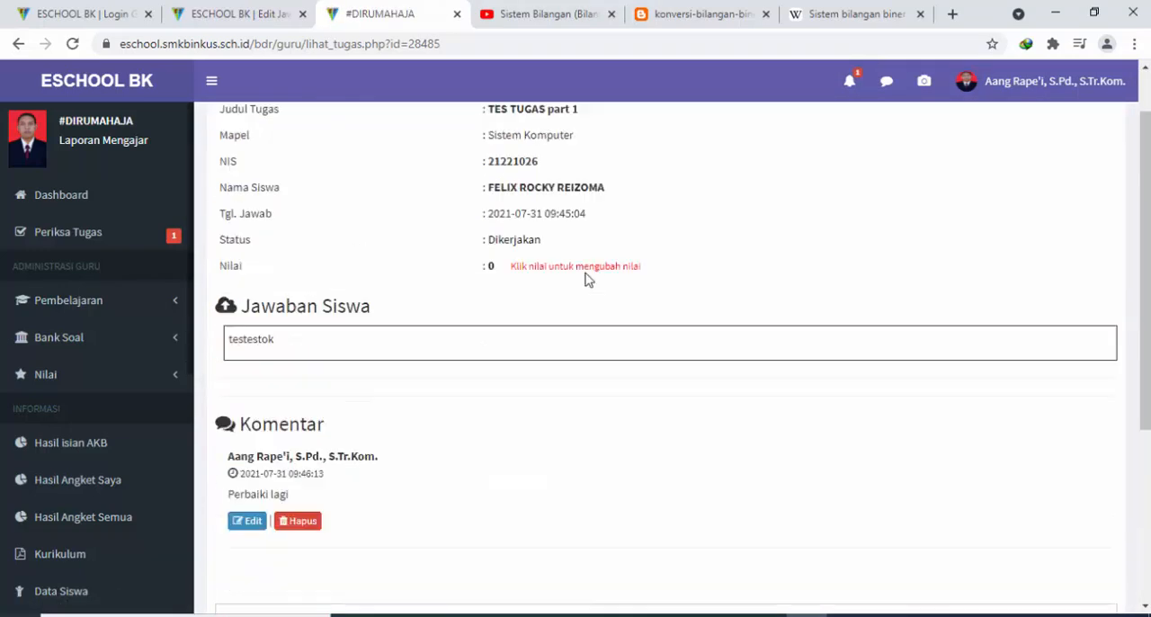
{"action": "scroll", "coordinate": [585, 280], "scroll_direction": "up", "scroll_amount": 2}
{"action": "left_click", "coordinate": [519, 313]}
{"action": "left_click", "coordinate": [508, 270]}
{"action": "left_click", "coordinate": [579, 272]}
{"action": "left_click", "coordinate": [579, 272]}
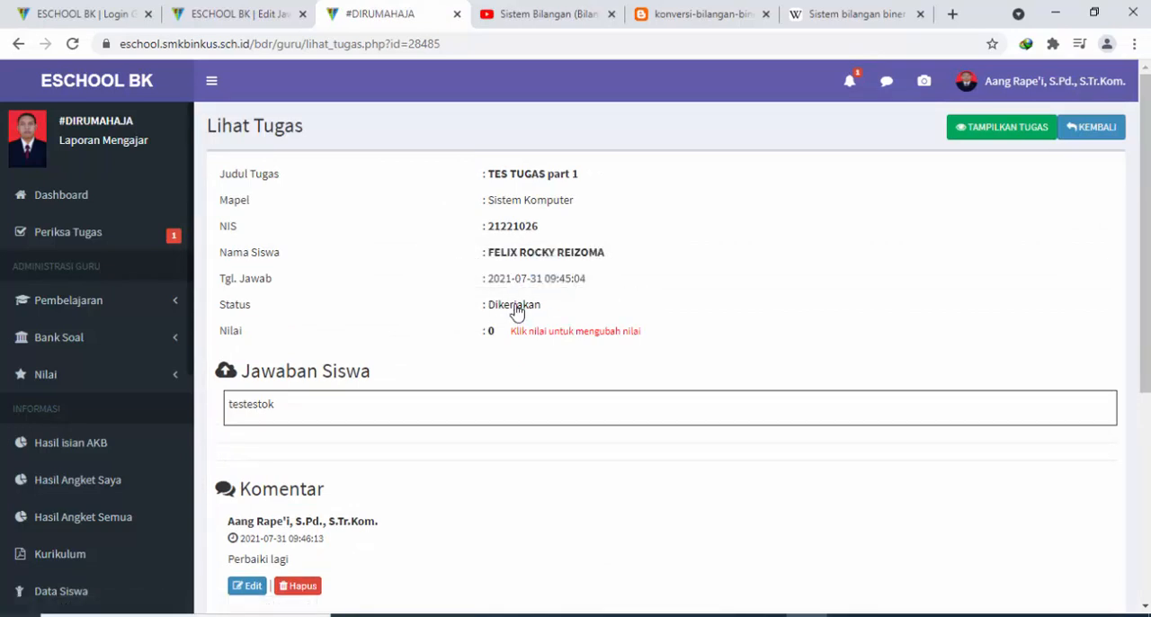
Set the submission's status to Selesai and its grade to 80
{"action": "left_click", "coordinate": [515, 304]}
{"action": "left_click", "coordinate": [514, 266]}
{"action": "left_click", "coordinate": [500, 298]}
{"action": "left_click", "coordinate": [544, 266]}
{"action": "left_click", "coordinate": [491, 333]}
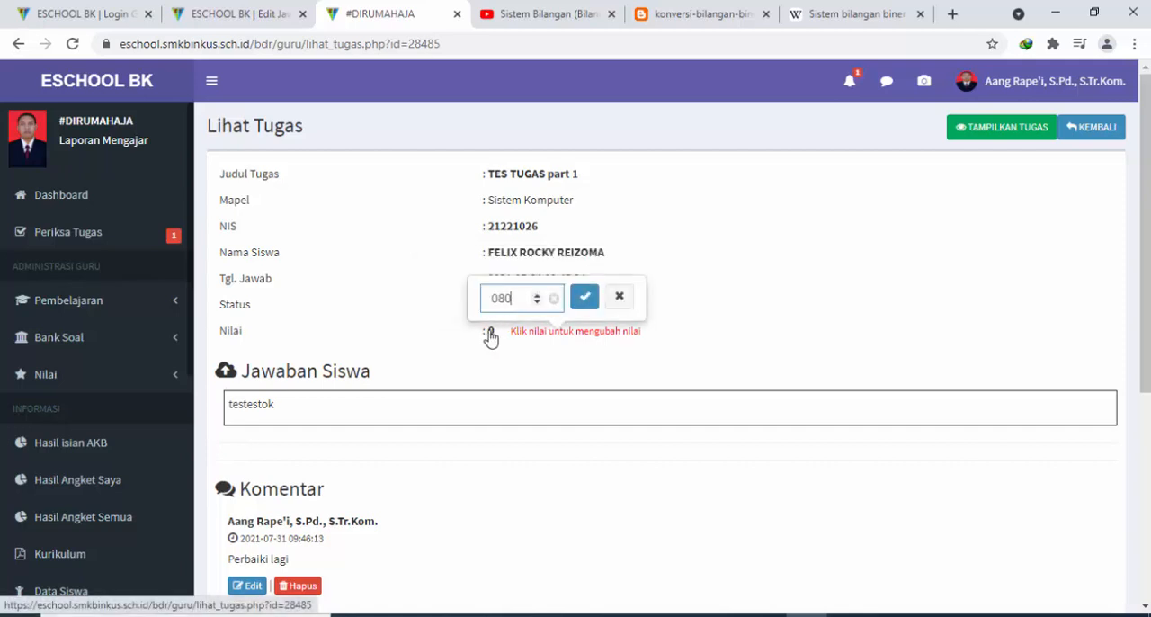
{"action": "left_click", "coordinate": [585, 297]}
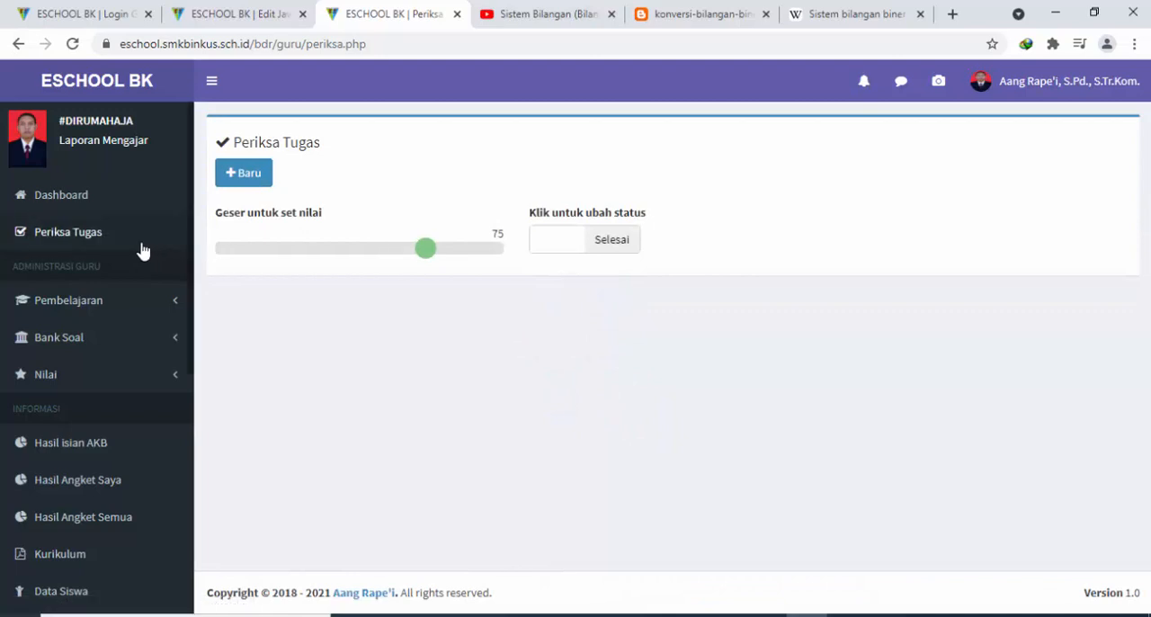
Check the new-answer notifications from the Periksa Tugas page and close the list
{"action": "left_click", "coordinate": [864, 83]}
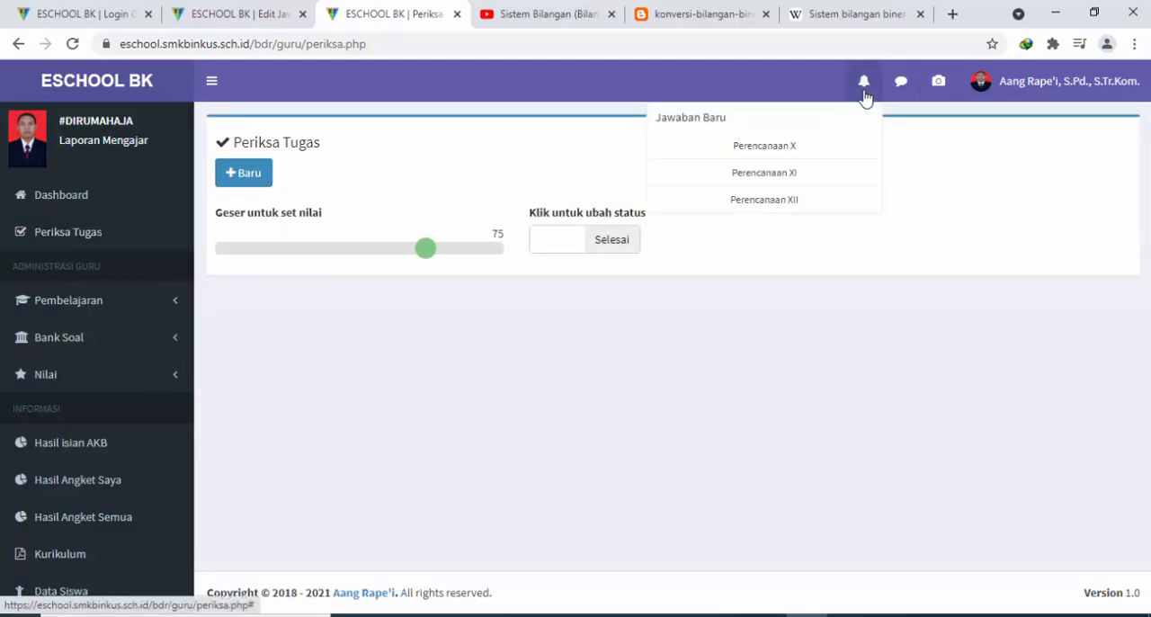
{"action": "left_click", "coordinate": [579, 406]}
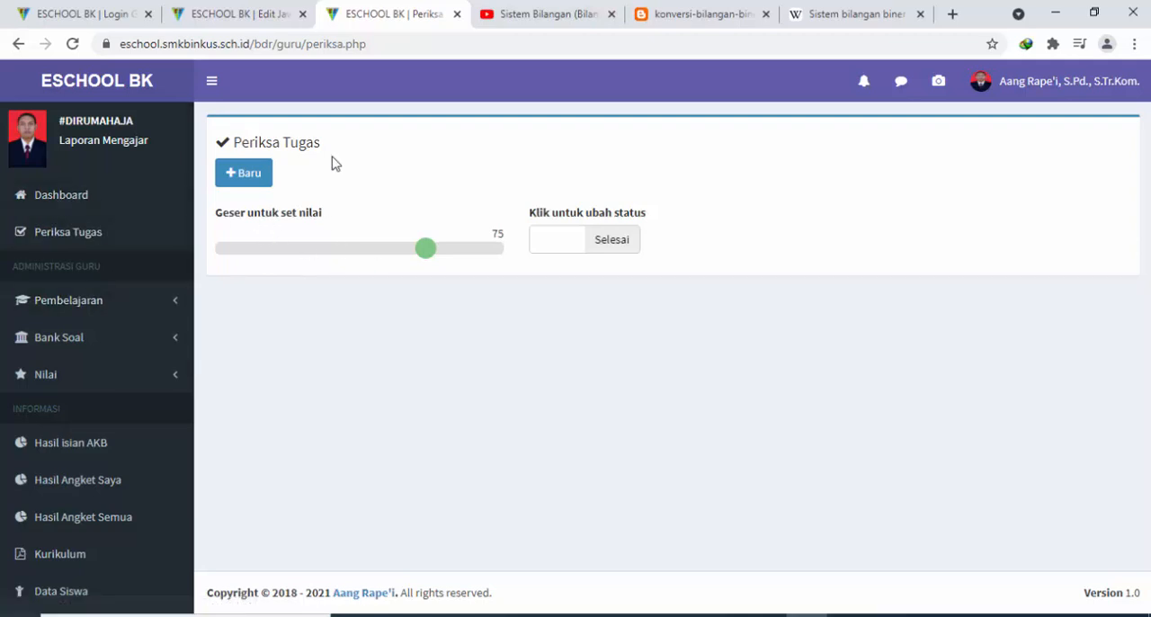
Open the teacher dashboard and look over its calendar, lesson schedule and the list of available menu entries
{"action": "left_click", "coordinate": [70, 197]}
{"action": "scroll", "coordinate": [904, 297], "scroll_direction": "down", "scroll_amount": 10}
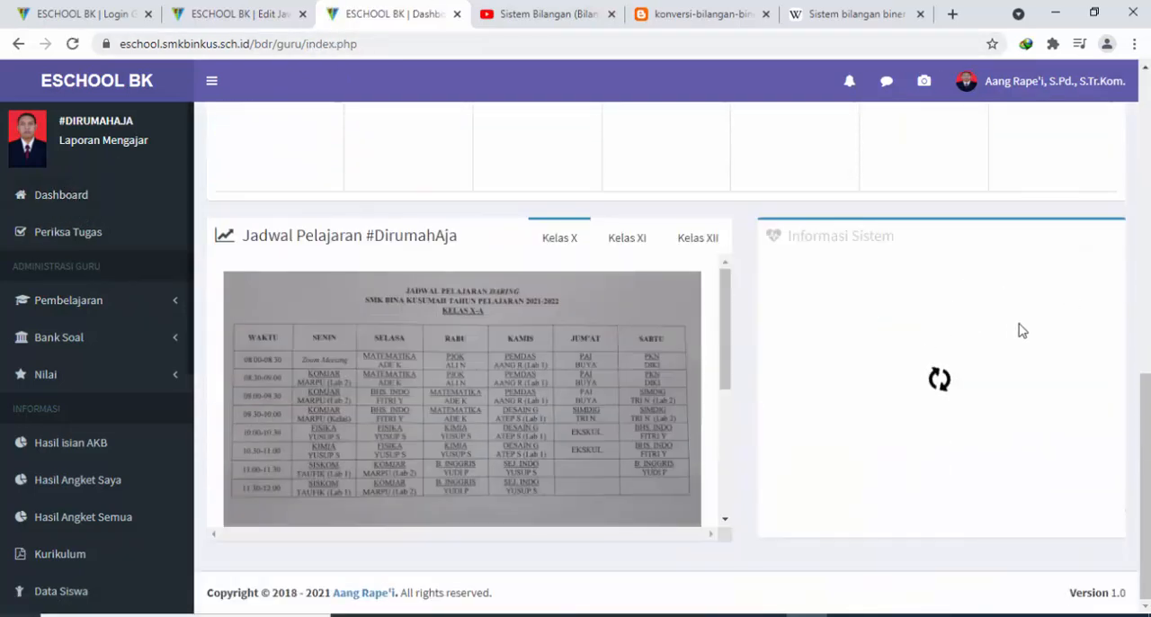
{"action": "scroll", "coordinate": [1043, 328], "scroll_direction": "up", "scroll_amount": 3}
{"action": "scroll", "coordinate": [1043, 328], "scroll_direction": "up", "scroll_amount": 5}
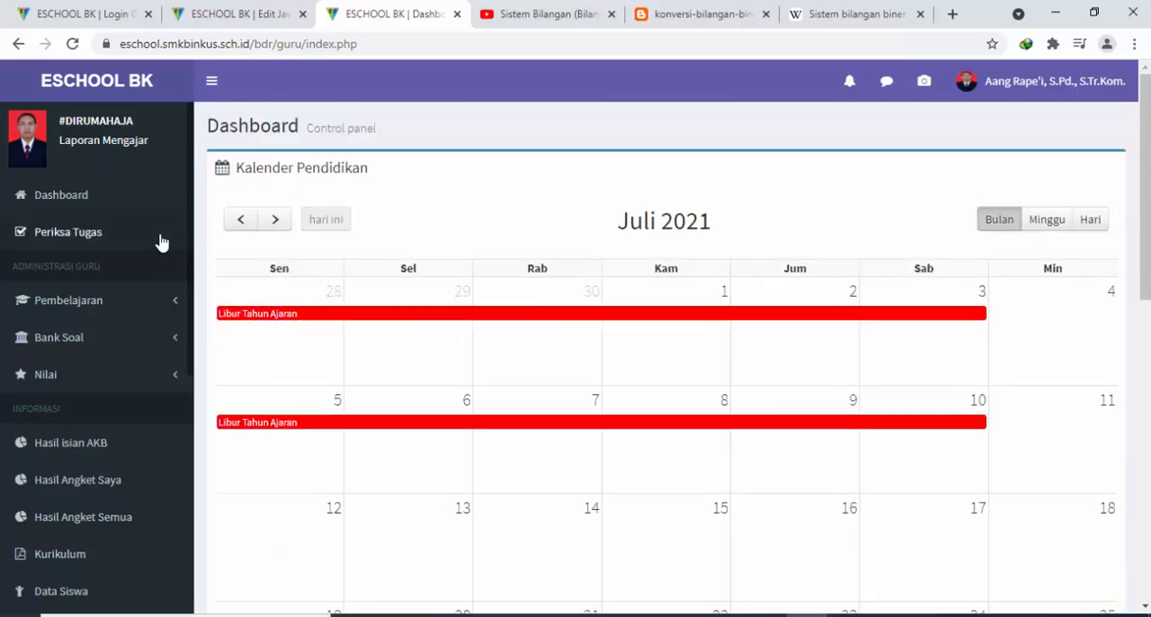
{"action": "scroll", "coordinate": [141, 312], "scroll_direction": "down", "scroll_amount": 1}
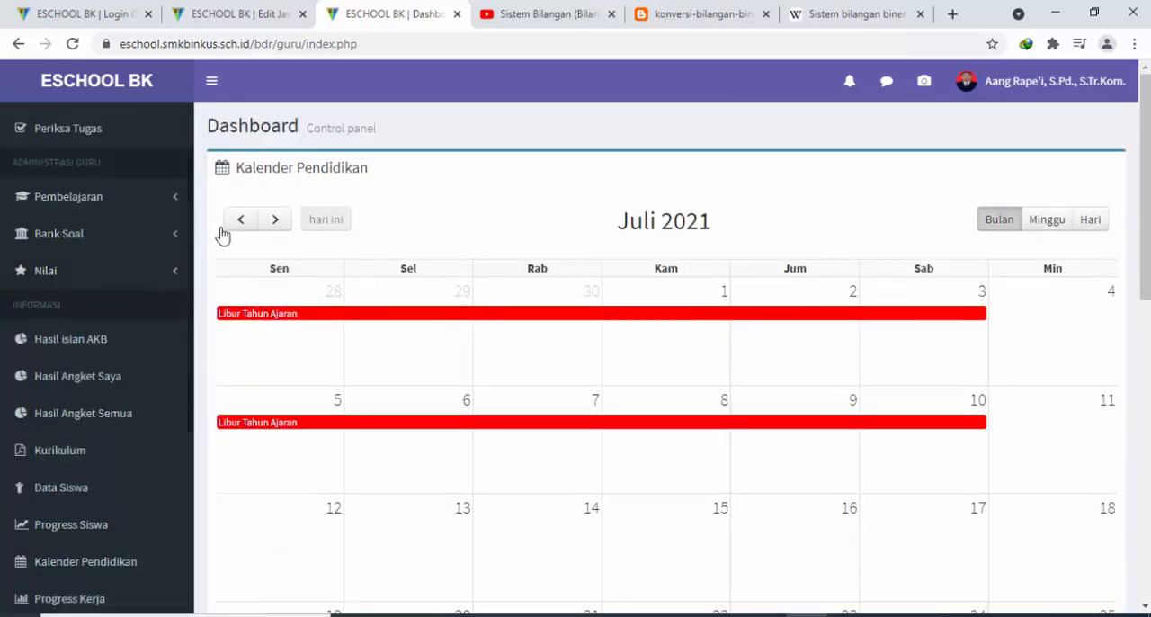
{"action": "scroll", "coordinate": [154, 323], "scroll_direction": "down", "scroll_amount": 5}
{"action": "scroll", "coordinate": [154, 334], "scroll_direction": "up", "scroll_amount": 6}
{"action": "scroll", "coordinate": [155, 331], "scroll_direction": "down", "scroll_amount": 5}
{"action": "scroll", "coordinate": [155, 334], "scroll_direction": "up", "scroll_amount": 5}
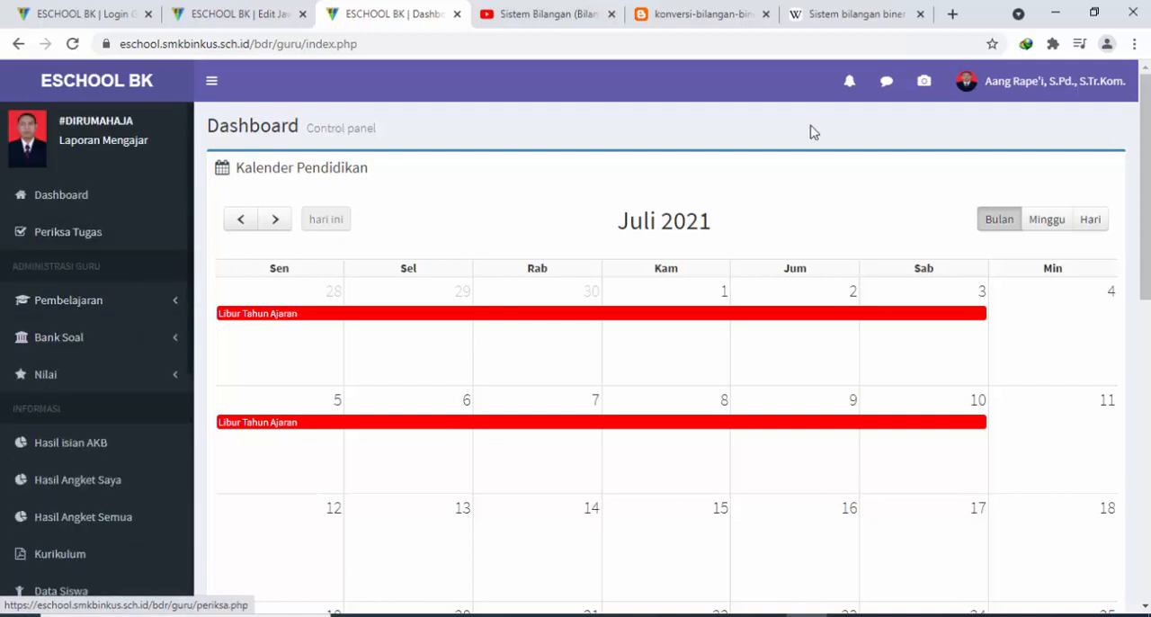
View the teacher account's profile and sign-out options and close them without choosing either
{"action": "left_click", "coordinate": [1041, 81]}
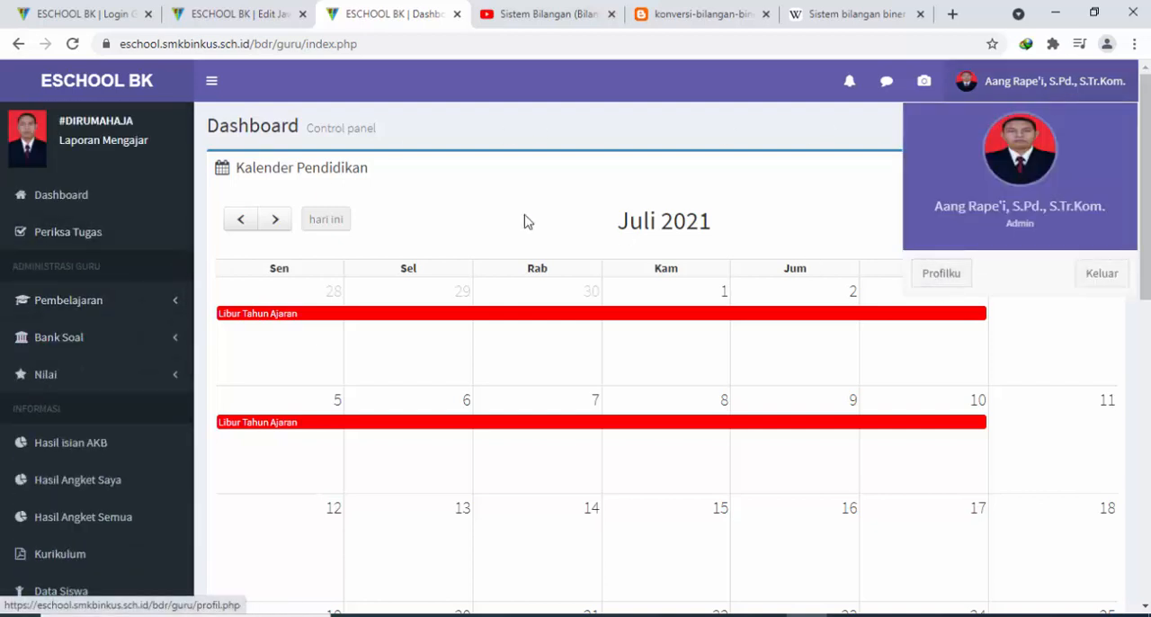
{"action": "left_click", "coordinate": [622, 103]}
{"action": "left_click", "coordinate": [1035, 83]}
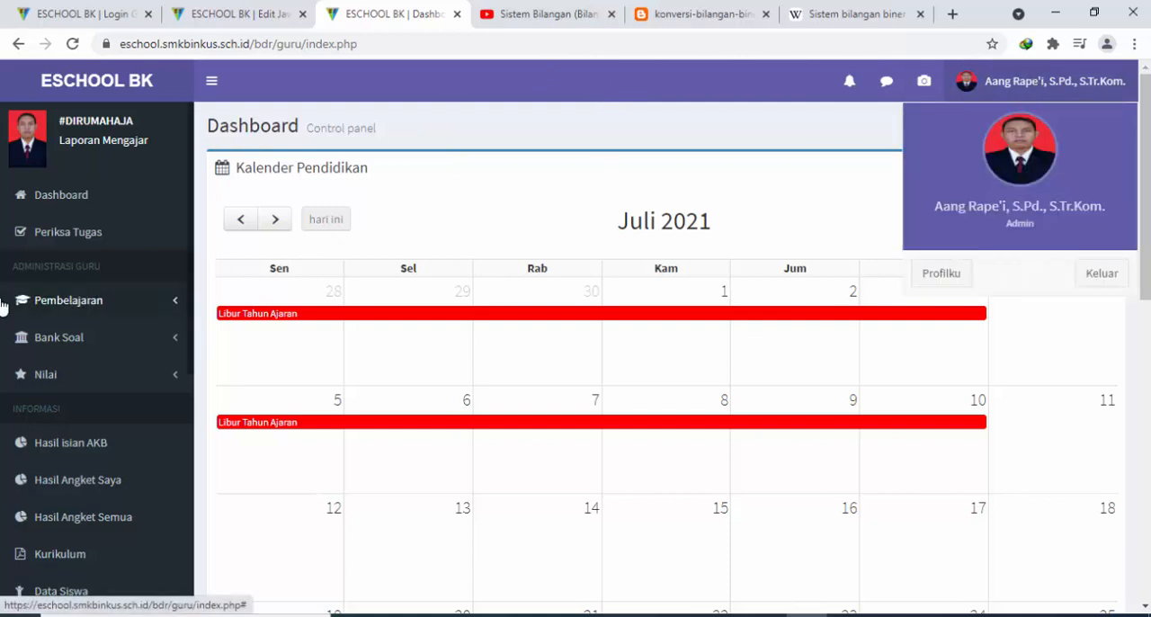
{"action": "left_click", "coordinate": [817, 203]}
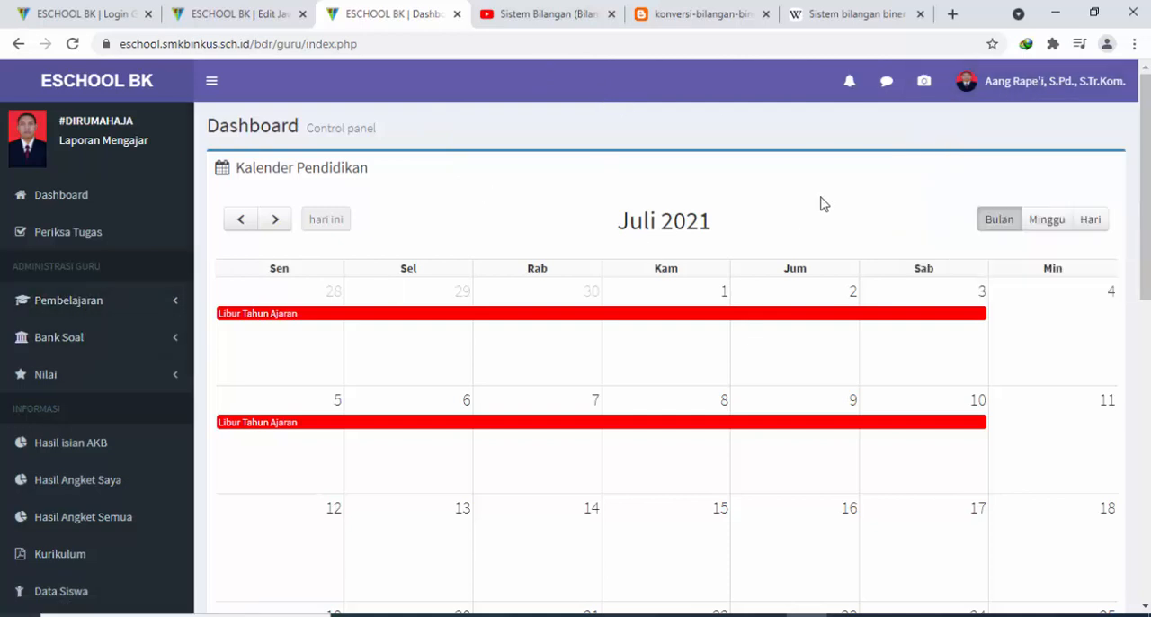